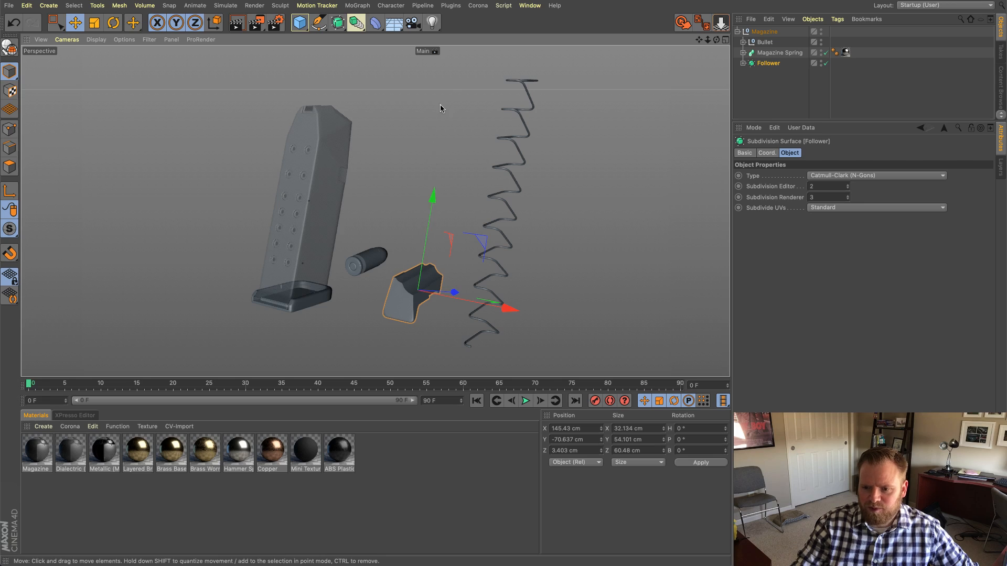
Step: Add a Squash & Stretch deformer as a child of the Spline inside the Magazine Spring sweep
left_click(328, 202)
left_click(764, 74)
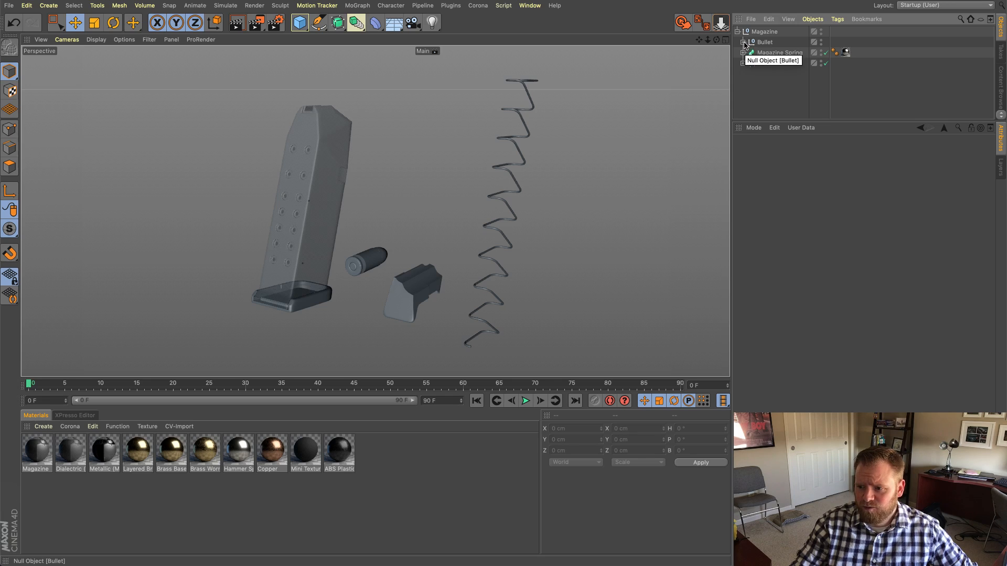
left_click(521, 153)
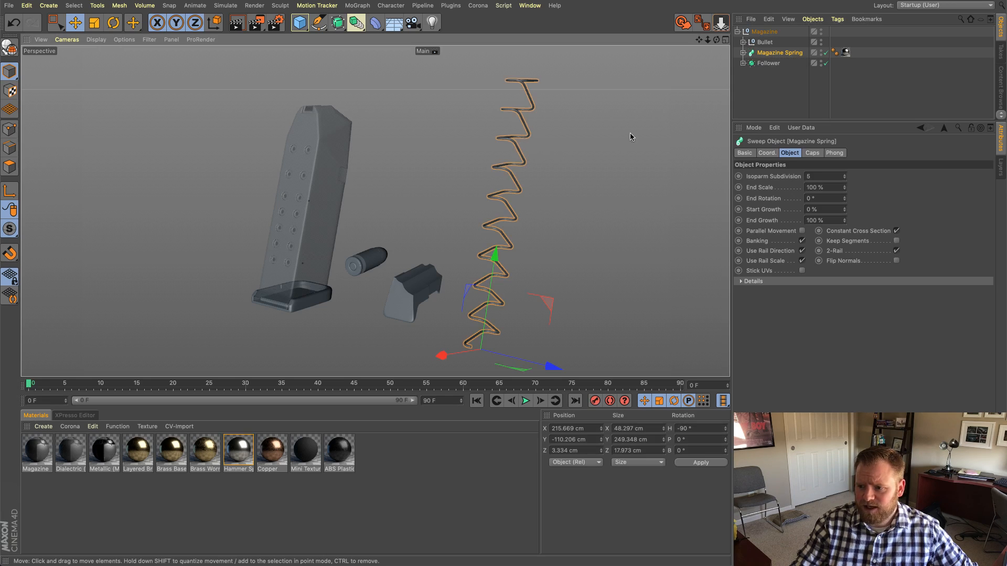
left_click(744, 53)
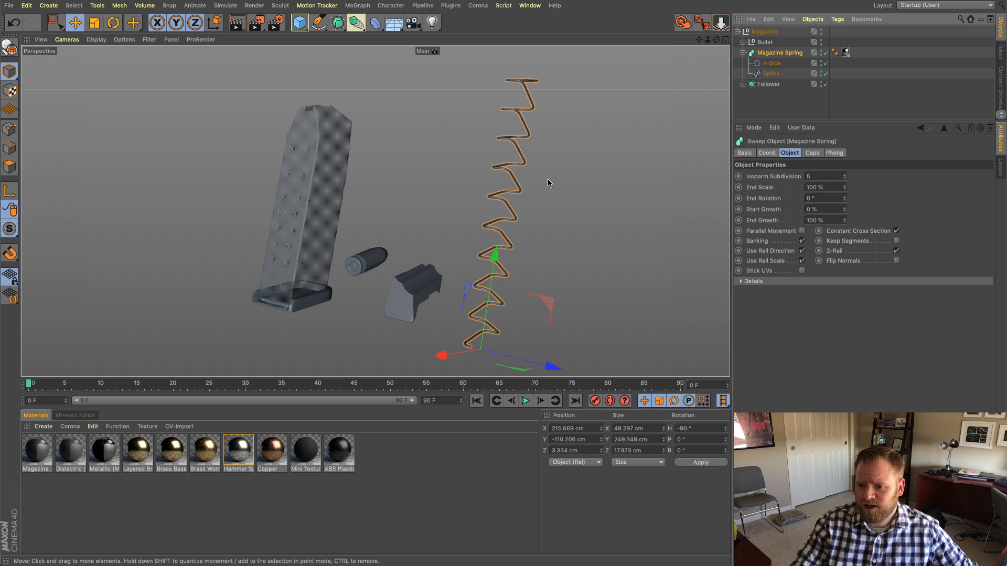
left_click_drag(547, 182, 538, 129, "alt")
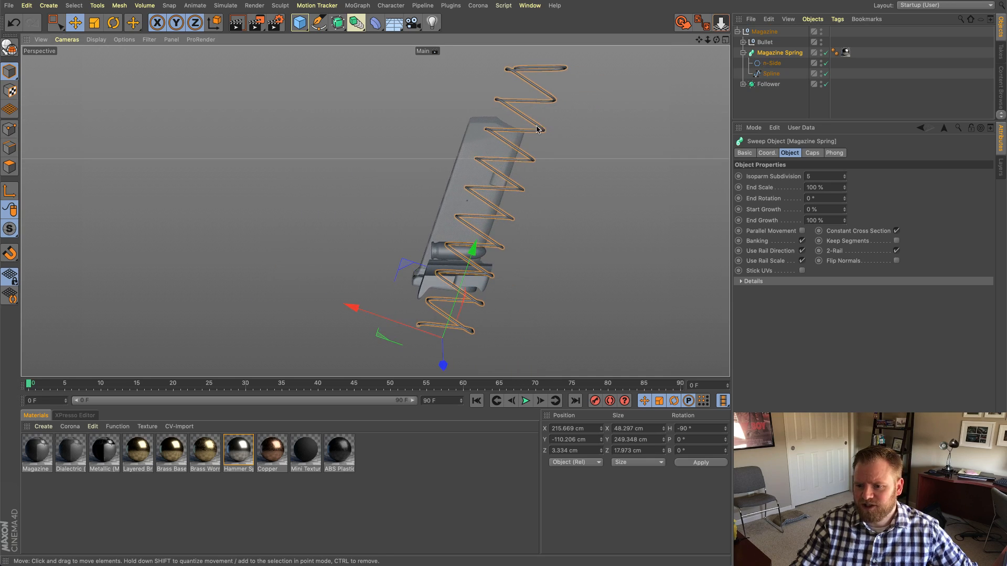
left_click_drag(491, 231, 528, 255, "alt")
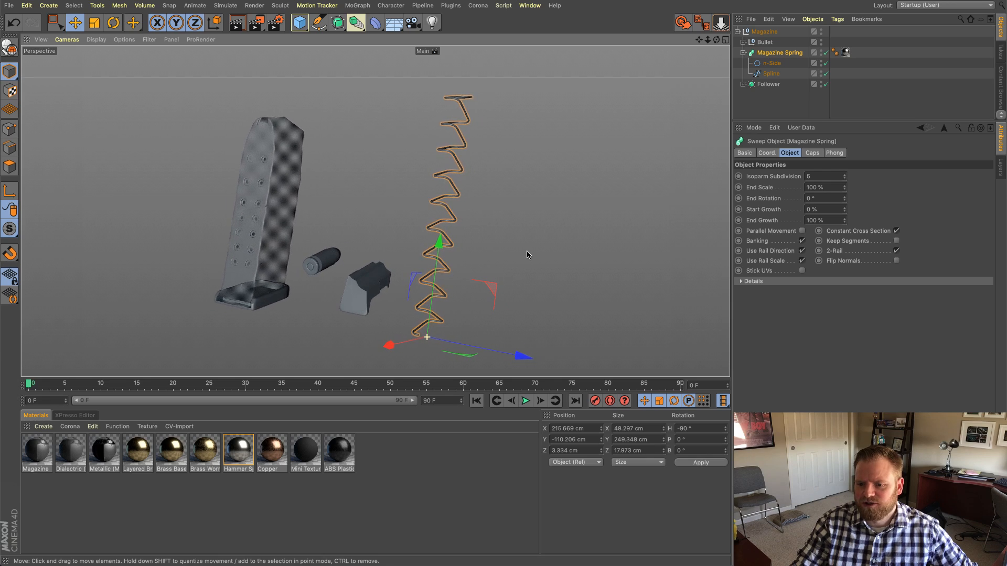
left_click(771, 73)
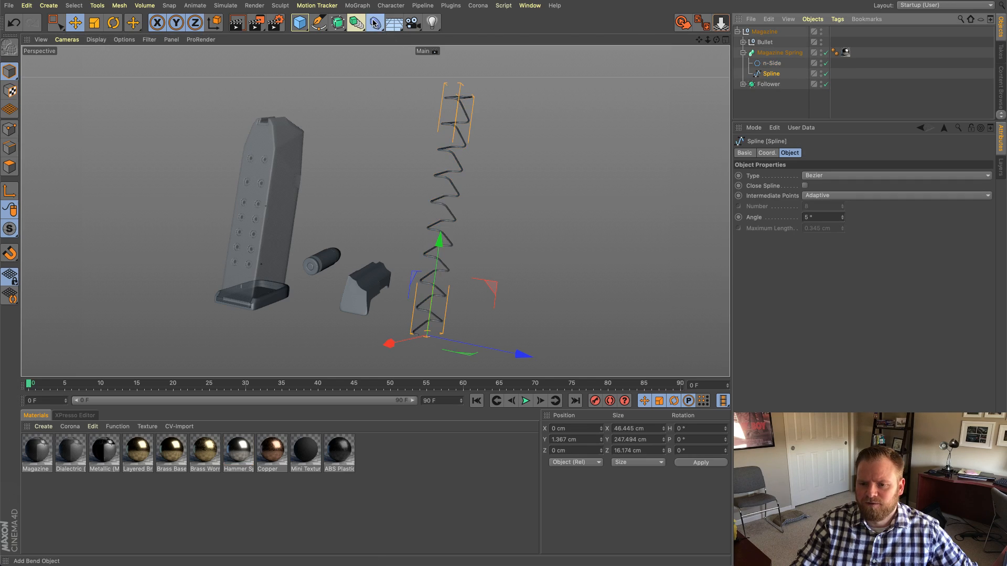
left_click(375, 22)
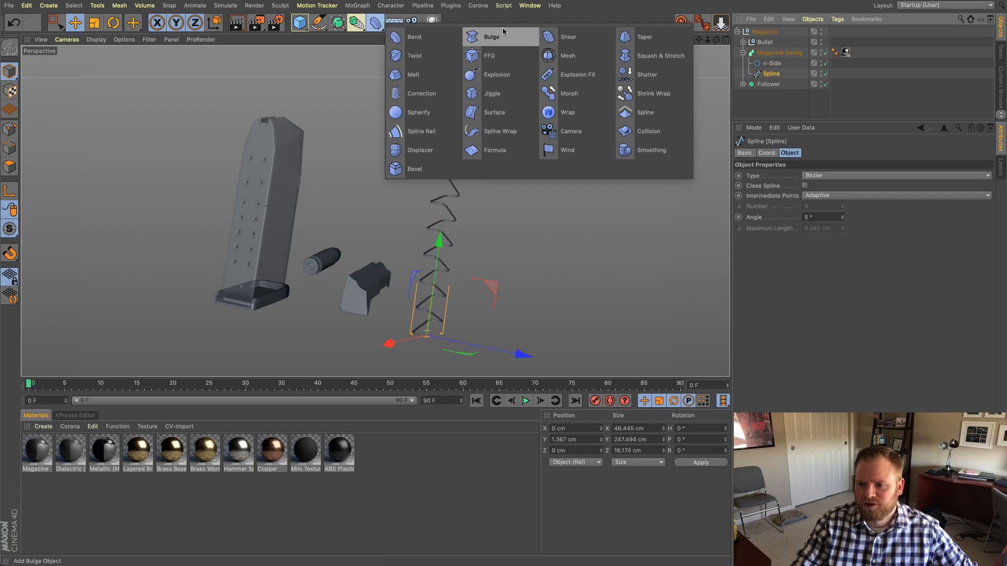
left_click(677, 61, "shift")
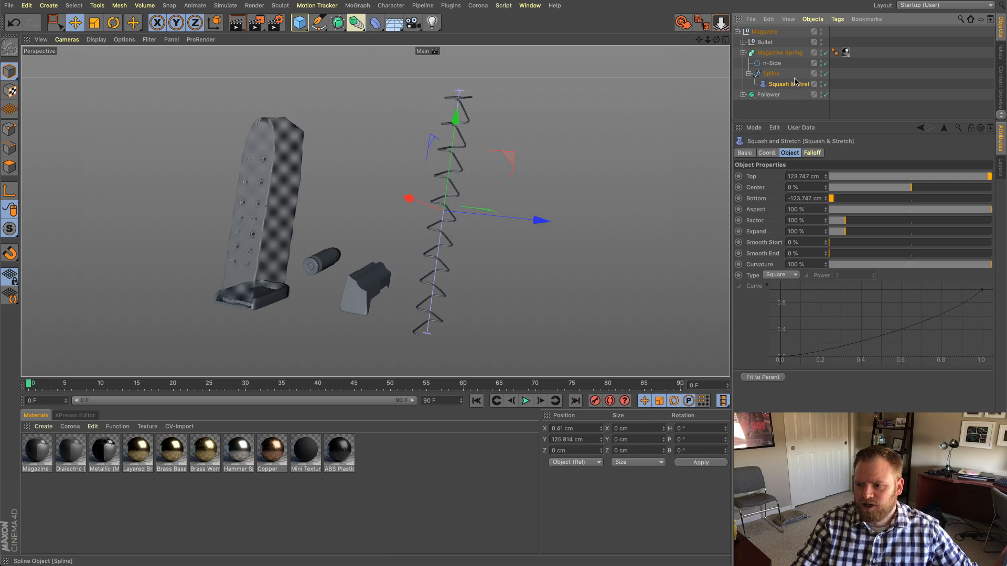
left_click_drag(809, 110, 819, 110)
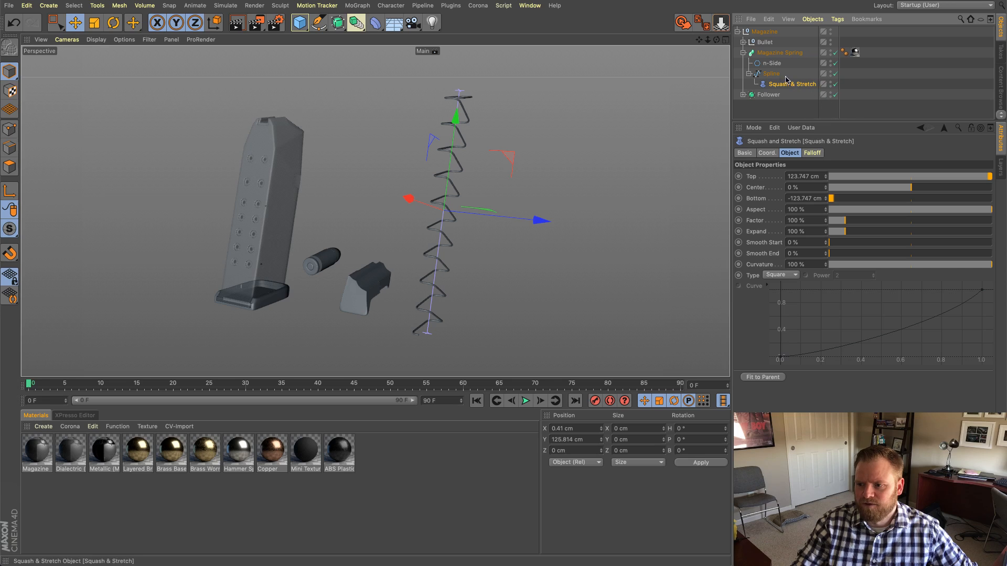
Step: Set the Squash & Stretch deformer's Bottom value to 0 cm
left_click_drag(554, 172, 532, 173, "alt")
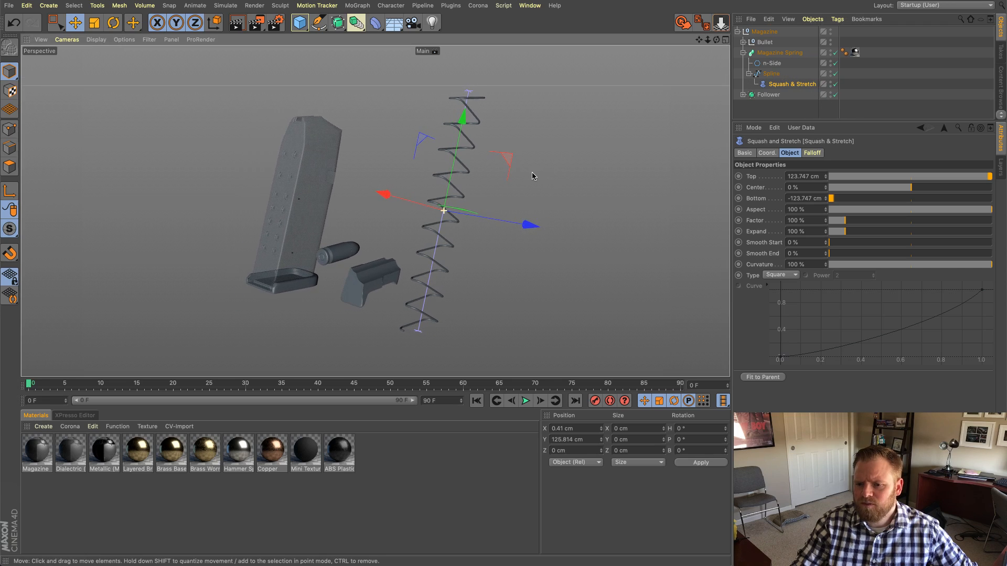
right_click_drag(530, 172, 519, 175, "alt")
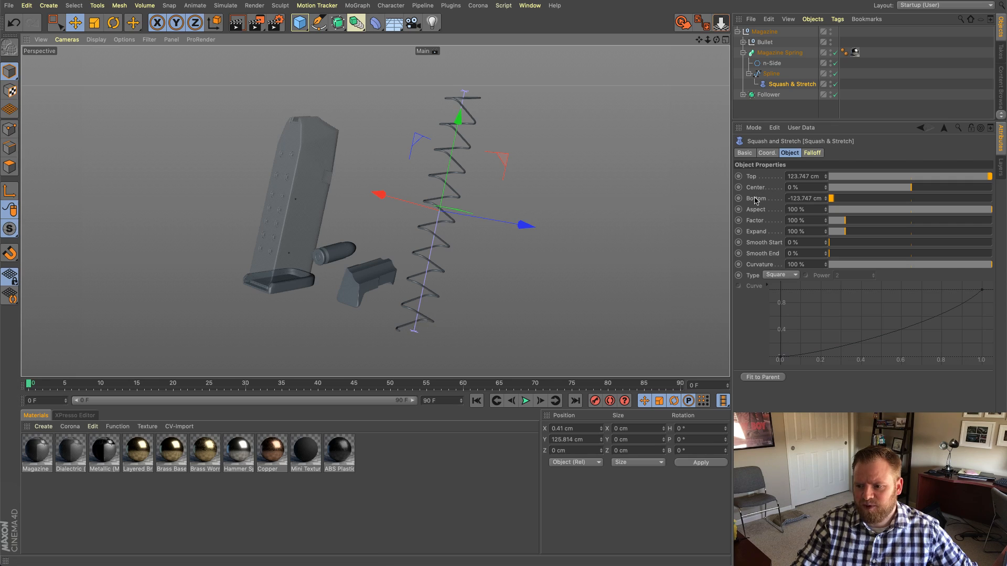
double_click(793, 199)
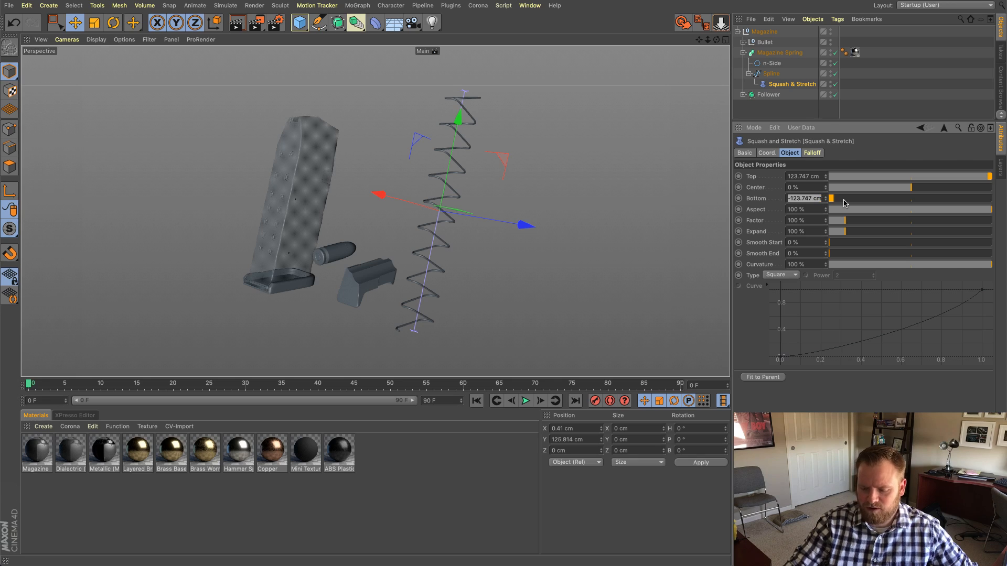
type("0")
key("Return")
Step: Move the deformer down to the spring's base at Y about 8 cm and raise its Top to about 233.7 cm
left_click_drag(449, 262, 443, 237, "alt")
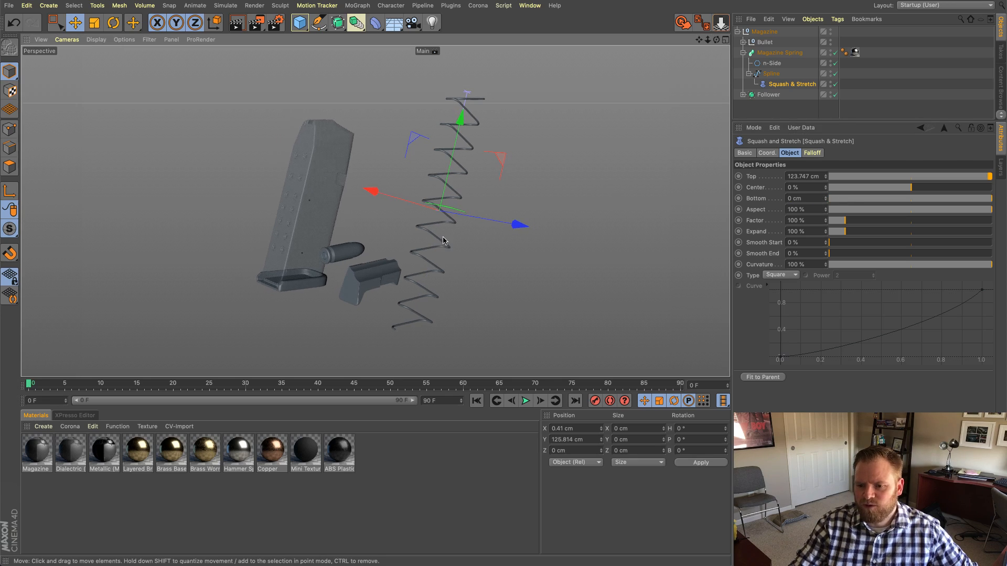
left_click_drag(461, 123, 434, 241)
left_click_drag(419, 292, 420, 275, "alt")
right_click_drag(421, 293, 470, 329, "alt")
left_click_drag(470, 328, 503, 314, "alt")
left_click_drag(432, 249, 475, 270)
right_click_drag(475, 270, 447, 272, "alt")
left_click_drag(447, 272, 418, 218, "alt")
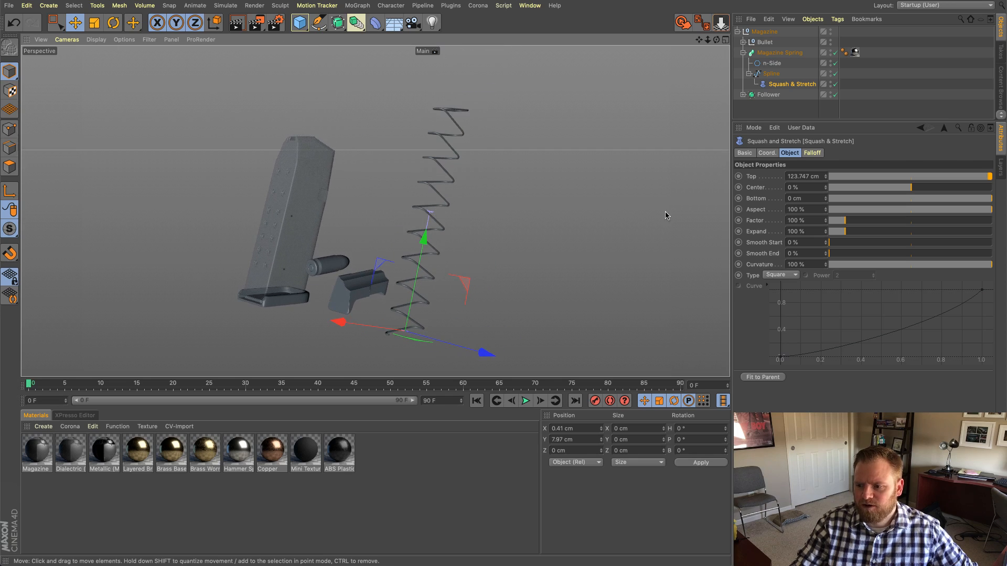
left_click(826, 175)
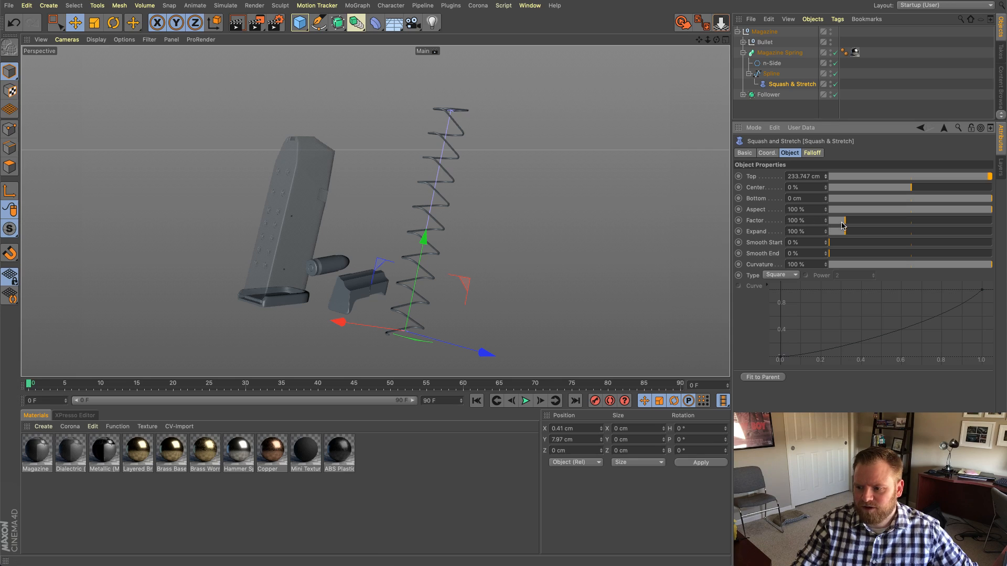
Step: Compress the spring by setting the deformer's Factor to 30% and its Expand to 0%
left_click_drag(842, 226, 832, 226)
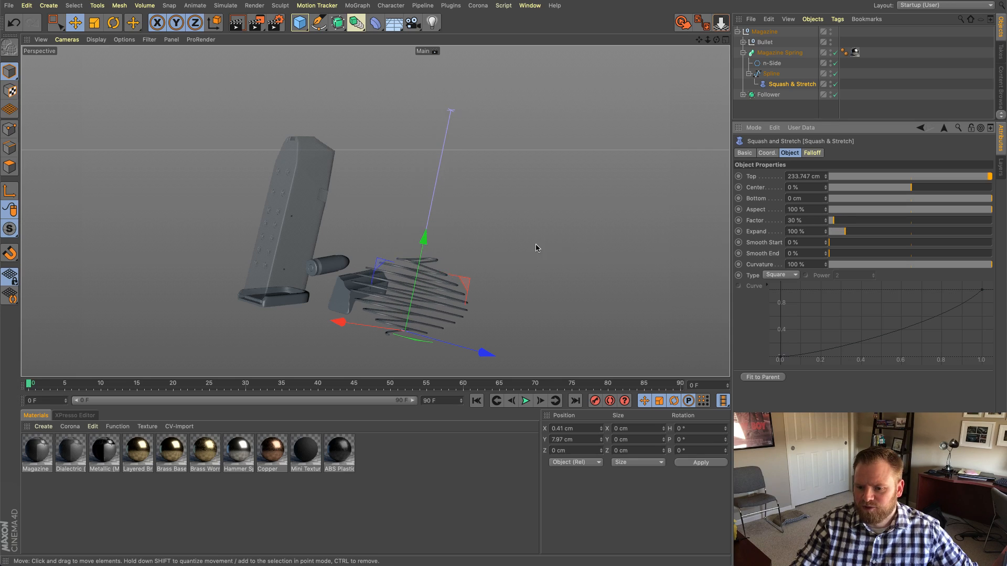
left_click_drag(536, 247, 579, 264, "alt")
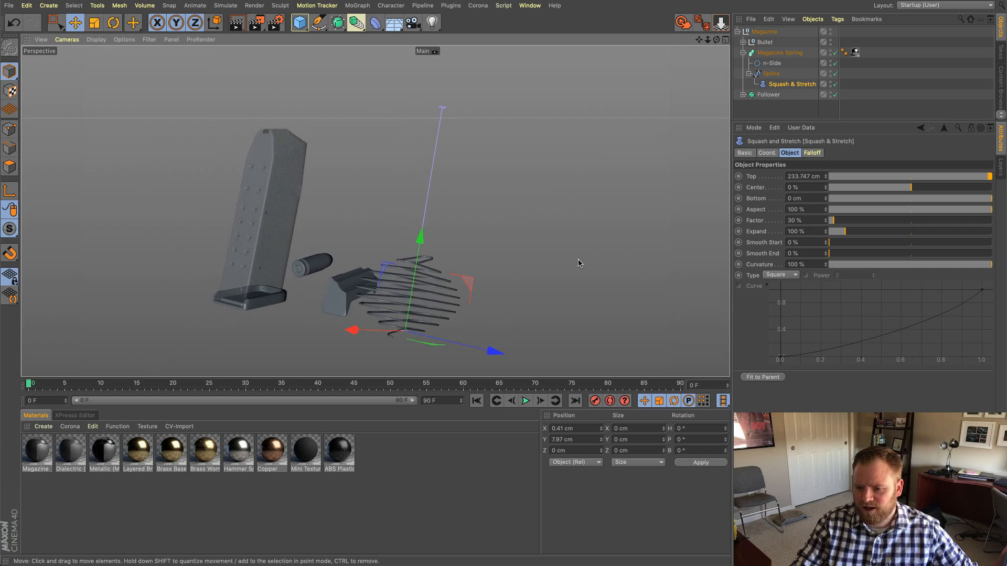
left_click_drag(843, 236, 827, 234)
left_click_drag(543, 279, 510, 283, "alt")
scroll(519, 285, "up", 3)
scroll(506, 206, "up", 5)
left_click_drag(506, 205, 481, 196, "alt")
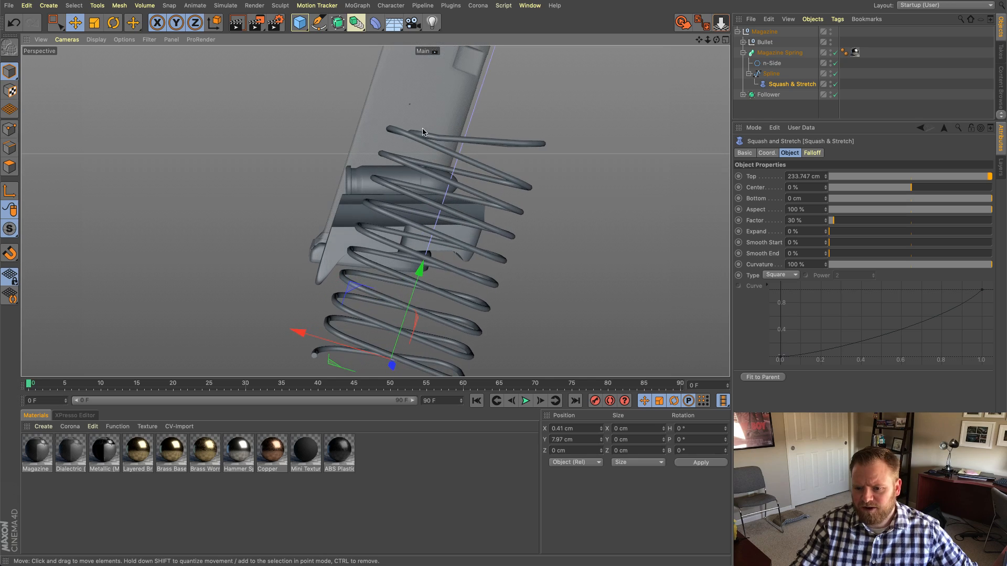
left_click_drag(425, 132, 533, 182, "alt")
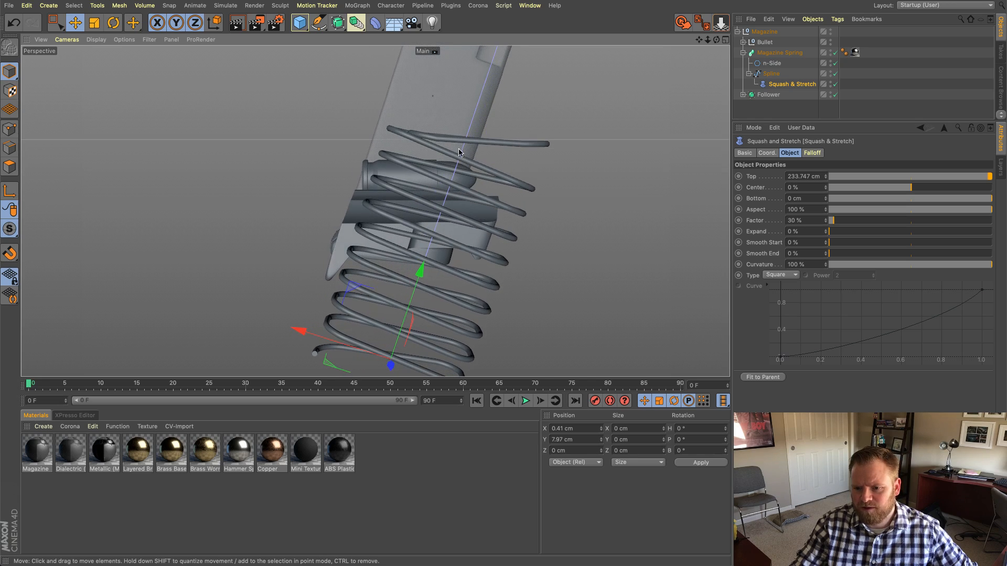
Step: Align the deformer's origin with the lowest coil of the spring by lowering it to Y 1.9 cm
left_click_drag(459, 153, 438, 247, "alt")
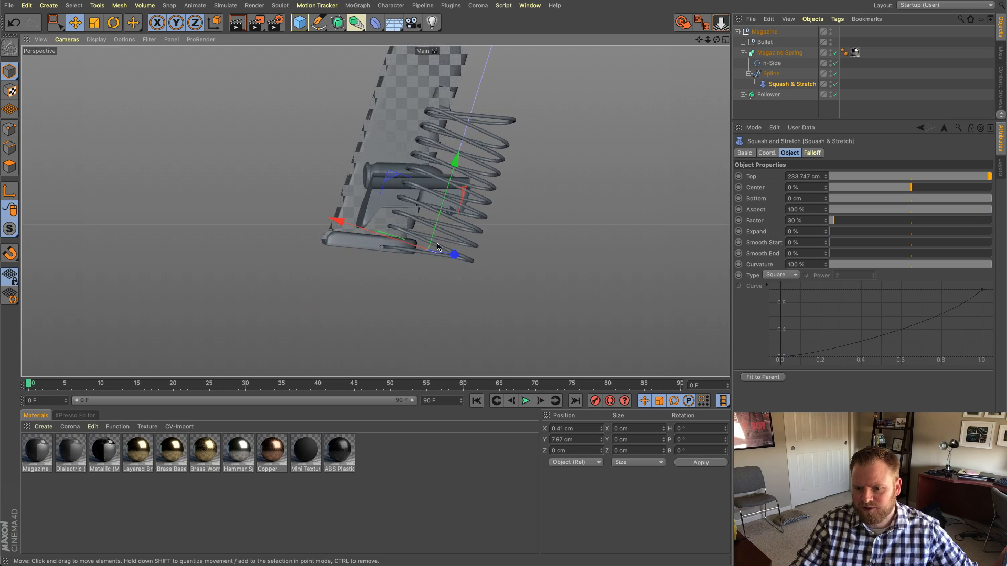
scroll(440, 245, "up", 5)
mouse_move(506, 250)
left_mouse_down("alt")
mouse_move(492, 187)
mouse_move(504, 255)
left_mouse_up("alt")
left_click_drag(440, 180, 550, 218)
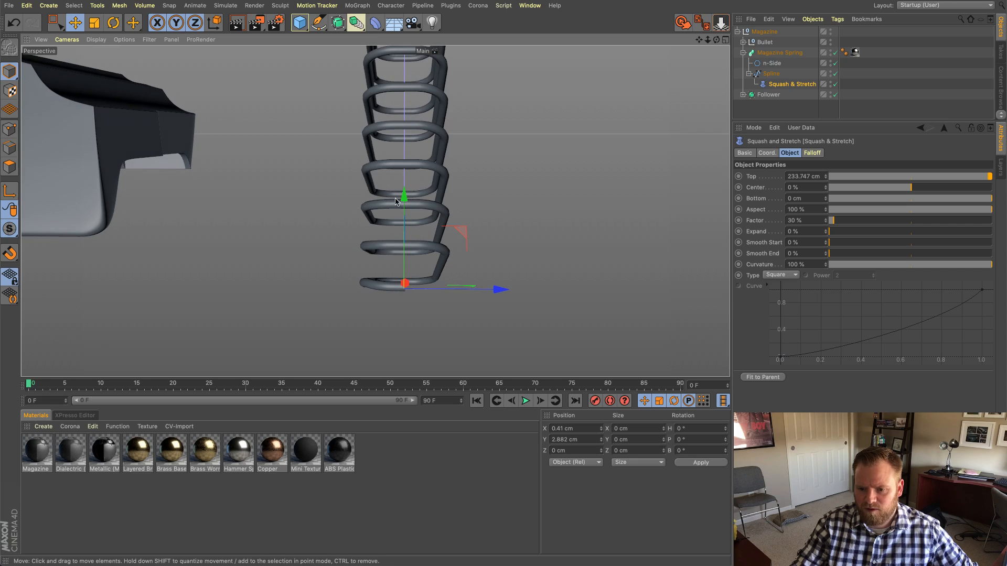
left_click_drag(396, 201, 336, 210)
Step: Fine-tune the deformer's Top to 232.747 cm to fit the uppermost coil of the spring
right_click_drag(404, 137, 372, 134, "alt")
left_click_drag(462, 173, 420, 199, "alt")
right_click_drag(417, 123, 454, 138, "alt")
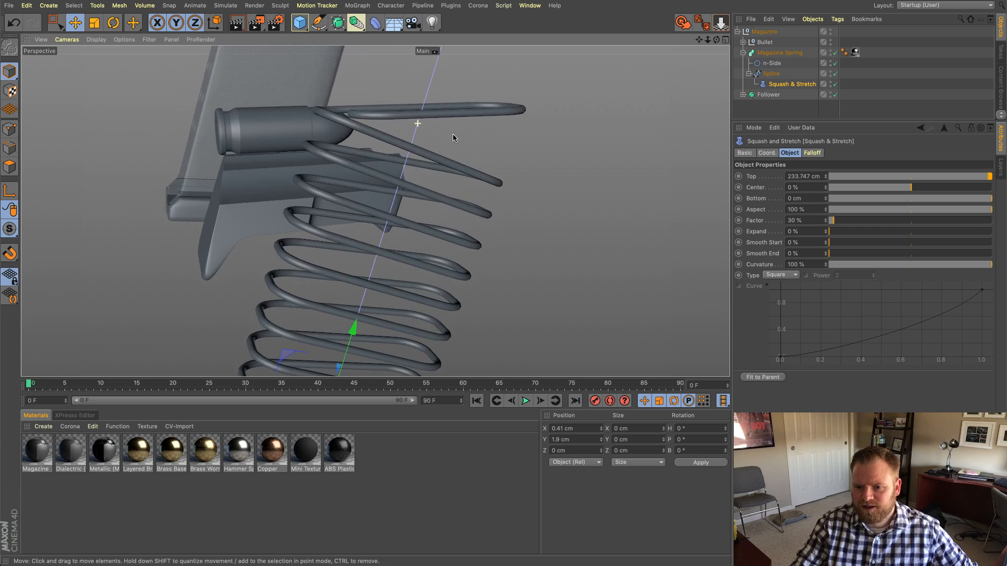
left_click_drag(453, 136, 444, 122, "alt")
left_click_drag(823, 181, 825, 181)
left_click(825, 181)
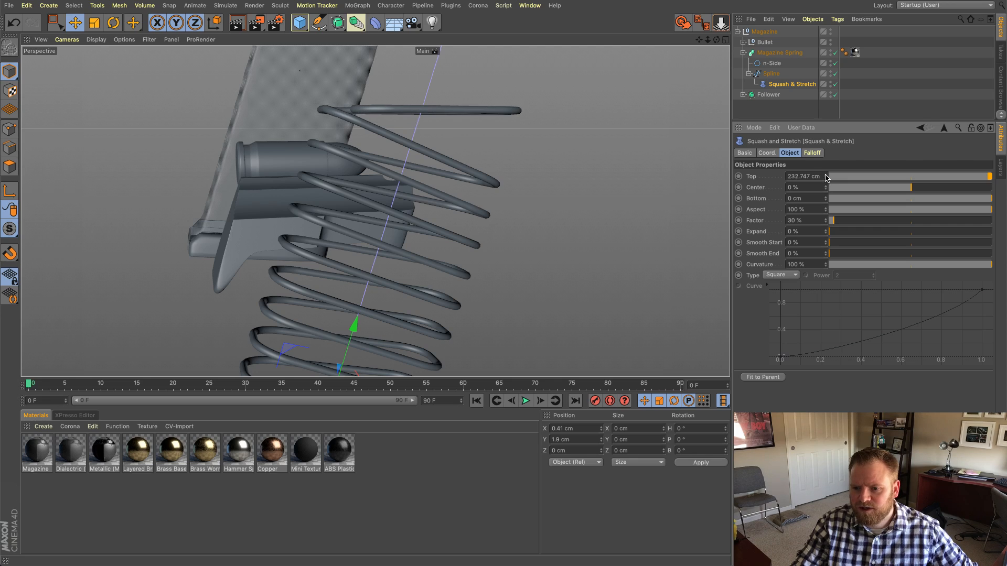
left_click_drag(460, 182, 483, 188, "alt")
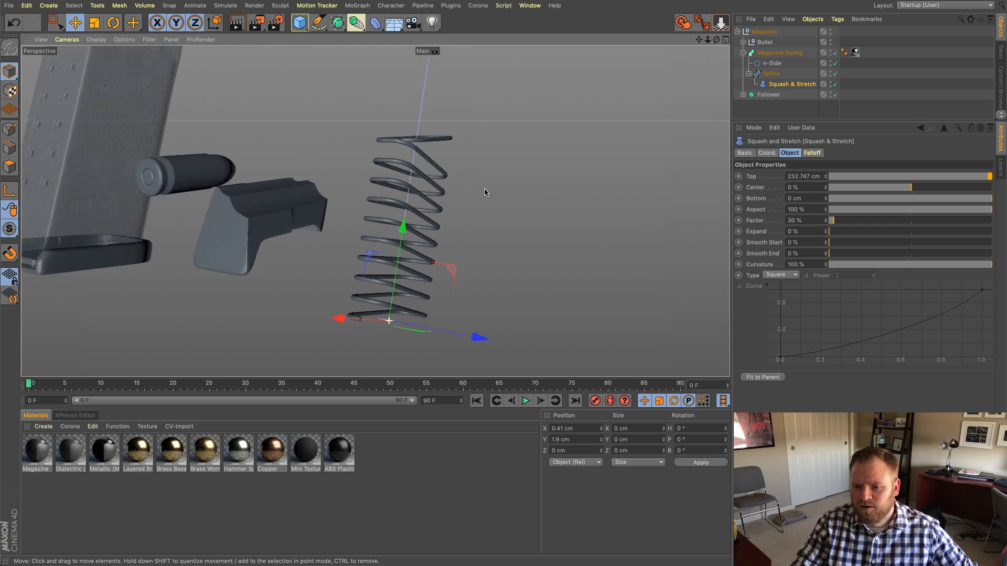
Step: Extend the spring again by raising the Squash & Stretch Factor to 81%
scroll(484, 188, "down", 5)
mouse_move(427, 235)
left_mouse_down("alt")
mouse_move(438, 233)
mouse_move(426, 247)
left_mouse_up("alt")
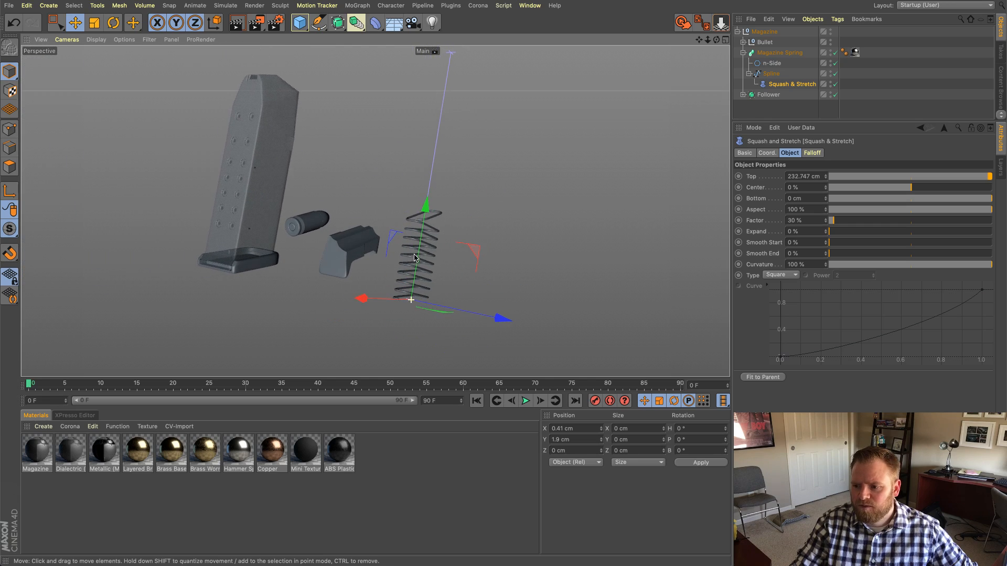
left_click_drag(836, 222, 842, 223)
scroll(561, 208, "down", 2)
left_click_drag(562, 207, 587, 215, "alt")
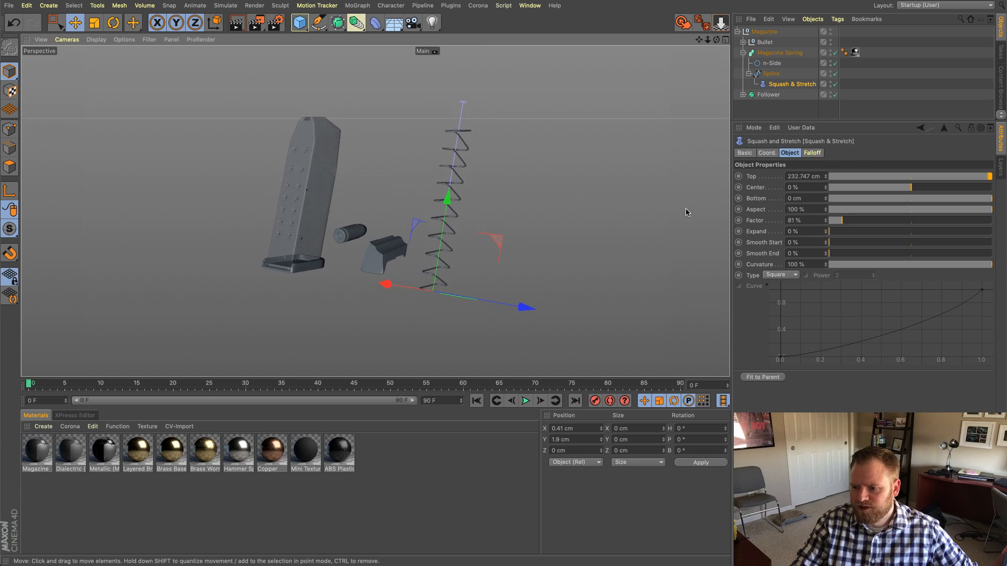
mouse_move(840, 221)
left_mouse_down()
mouse_move(832, 224)
mouse_move(842, 226)
left_mouse_up()
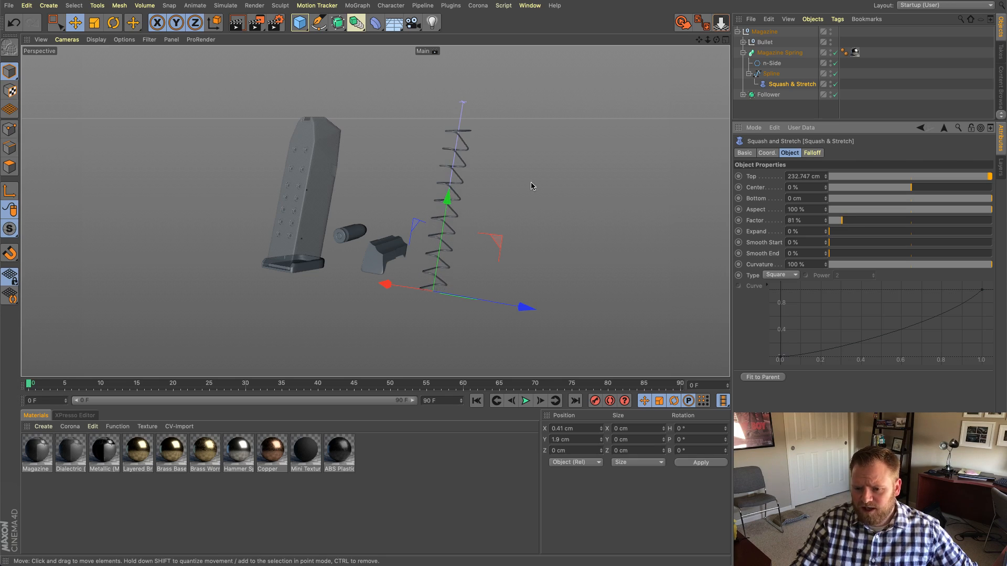
left_click_drag(531, 181, 488, 198, "alt")
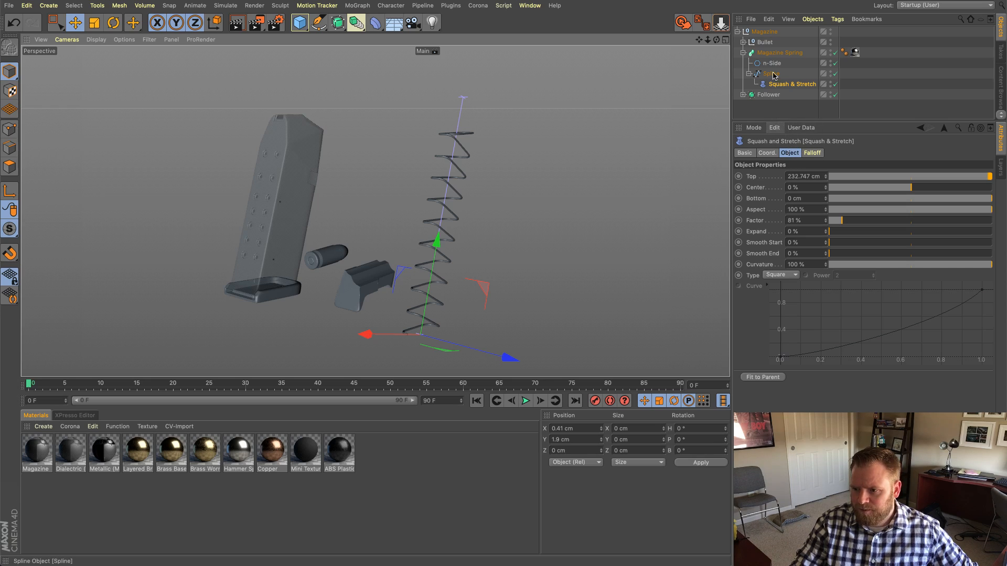
Step: Add a top-level user data group named Controls to the Magazine null
left_click(770, 33)
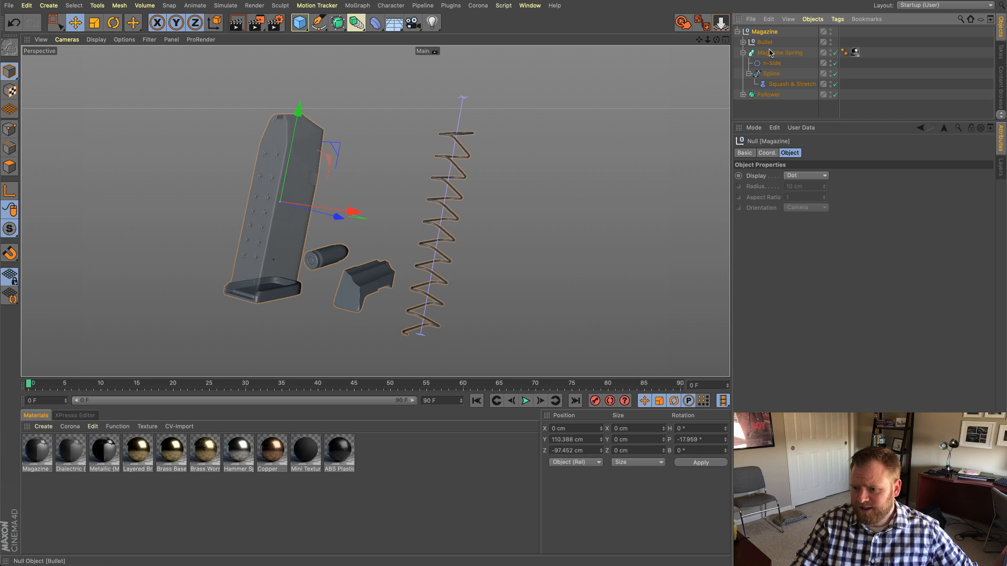
left_click(802, 129)
left_click(816, 151)
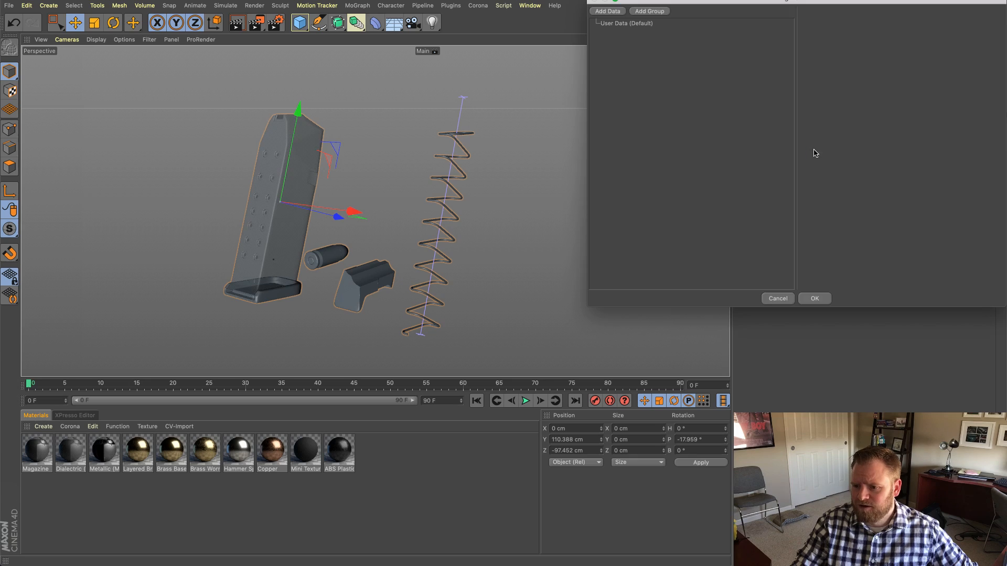
left_click(649, 11)
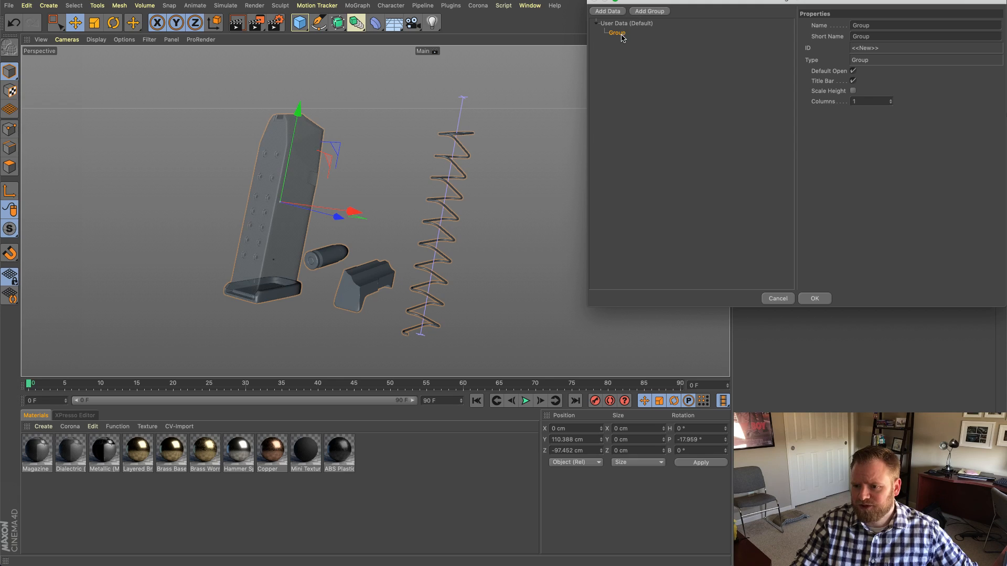
left_click_drag(608, 55, 644, 21)
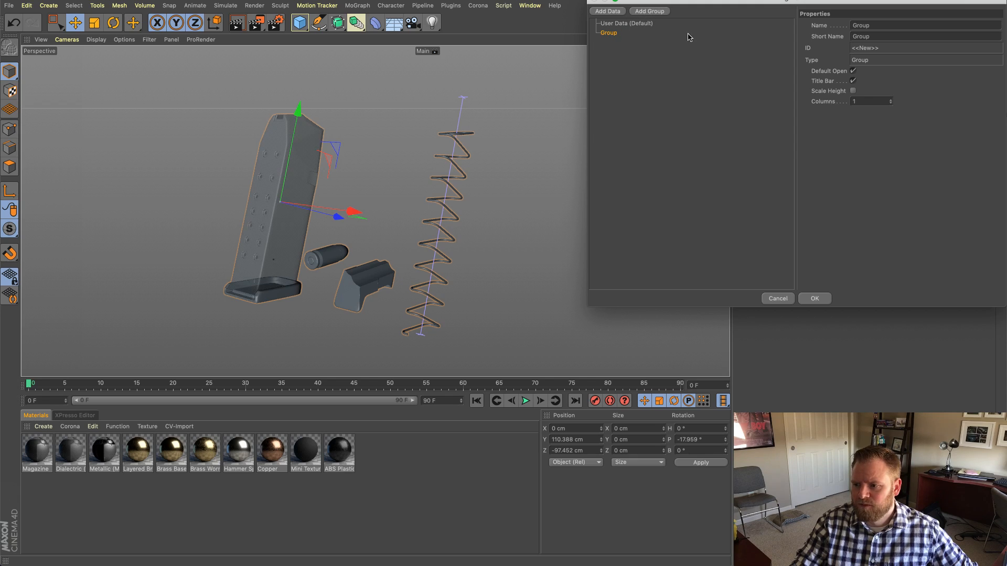
left_click(891, 26)
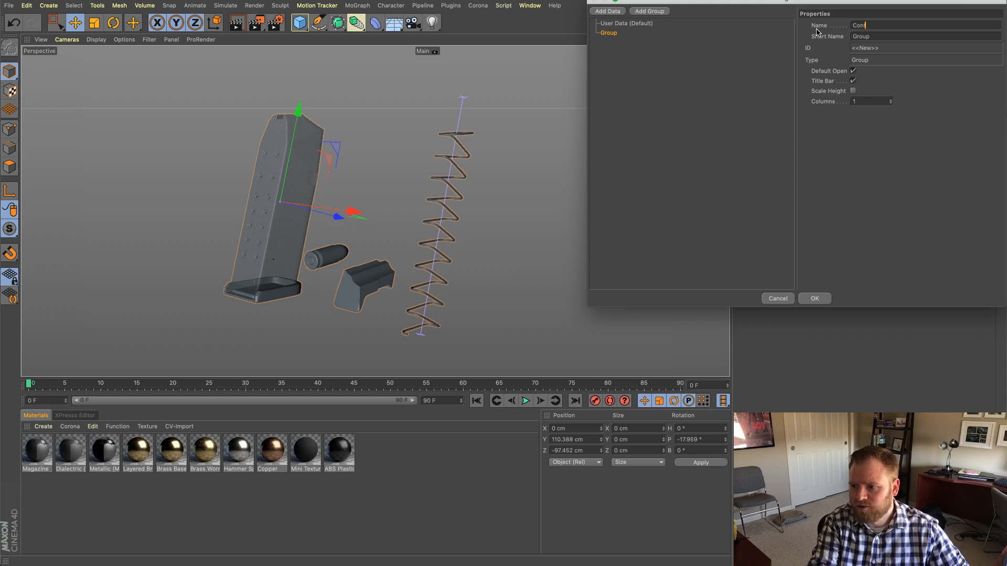
key("Return")
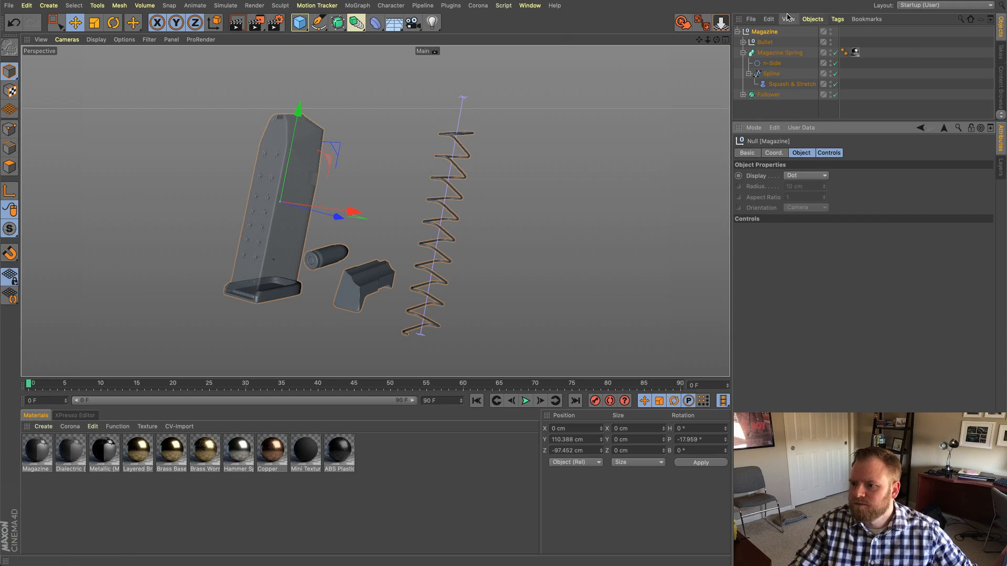
Step: Add a data entry named Mag. Feeder under the Controls group in the Magazine null's user data
left_click(801, 128)
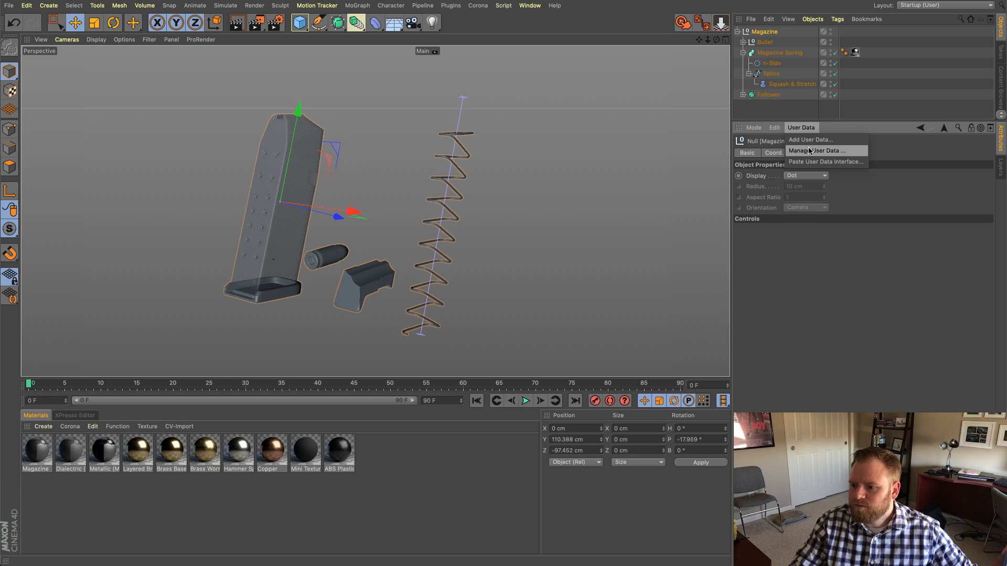
left_click(796, 152)
left_click(613, 31)
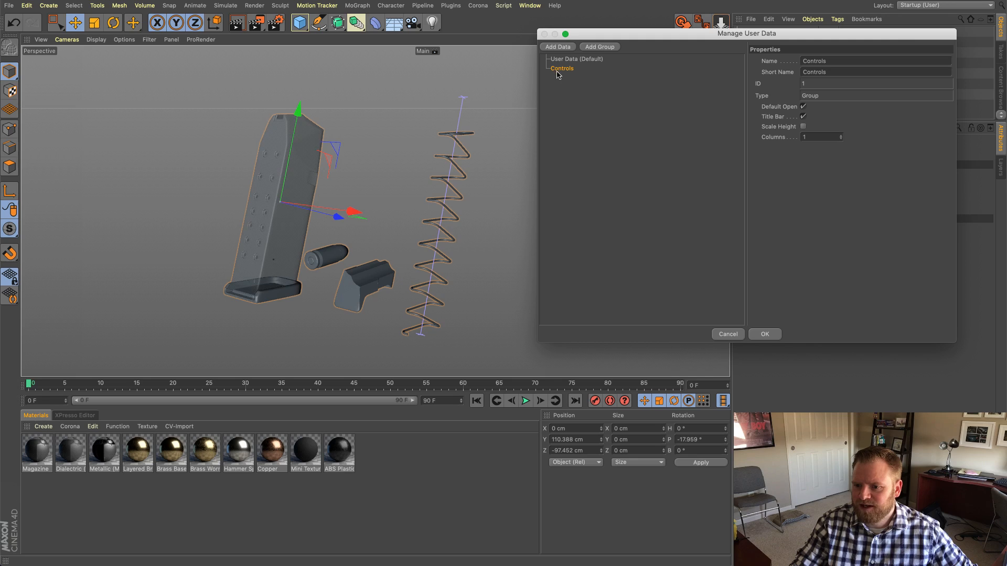
left_click(563, 50)
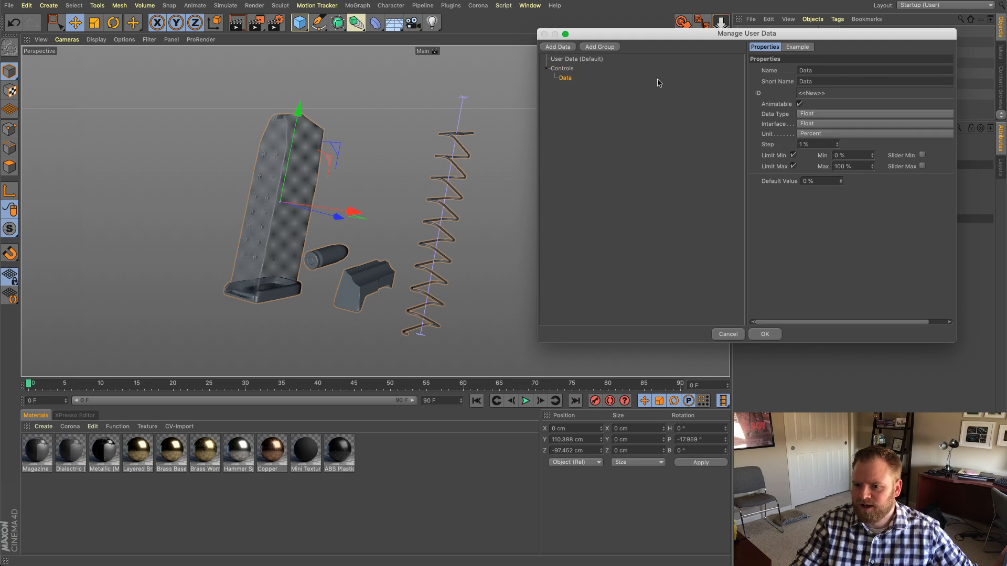
type("Mag. Feeder")
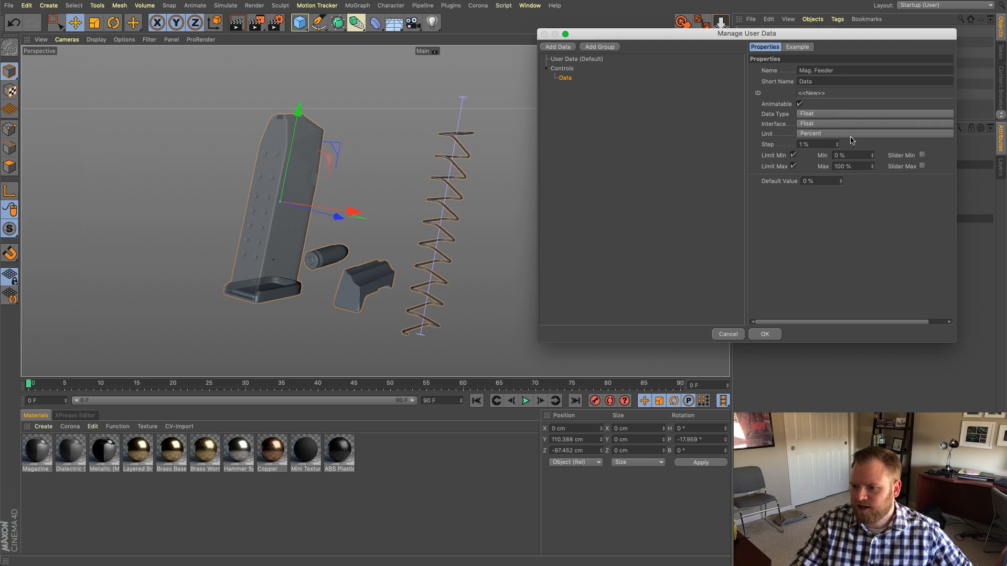
Step: Give the Mag. Feeder entry a Float Slider interface and apply the user data changes
left_click(837, 125)
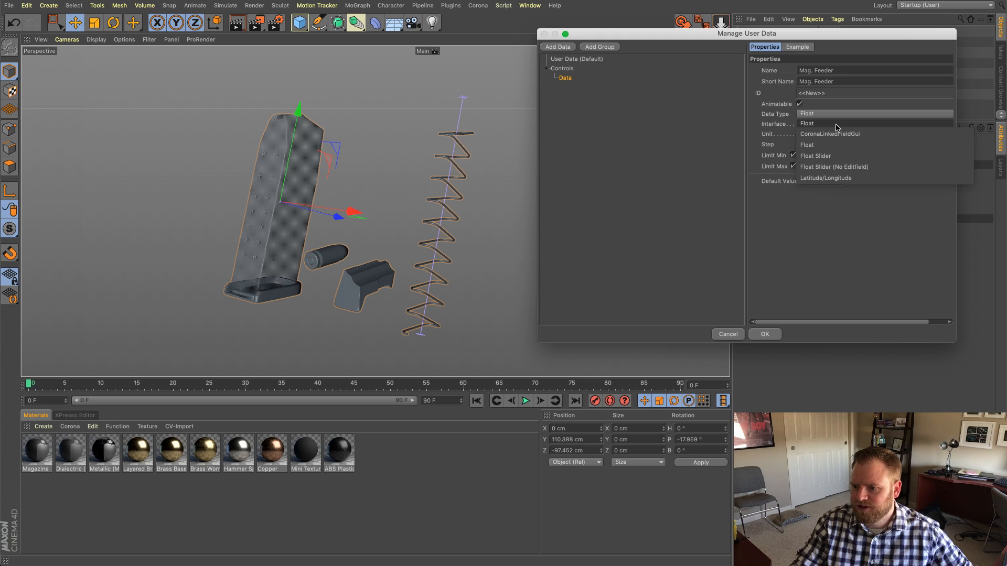
left_click(840, 160)
left_click_drag(856, 186, 815, 186)
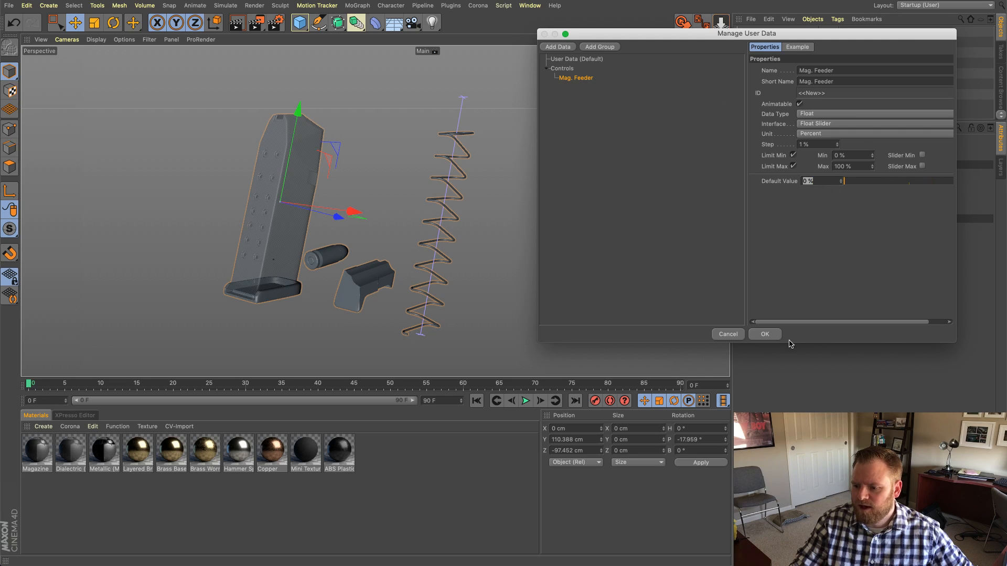
left_click(771, 338)
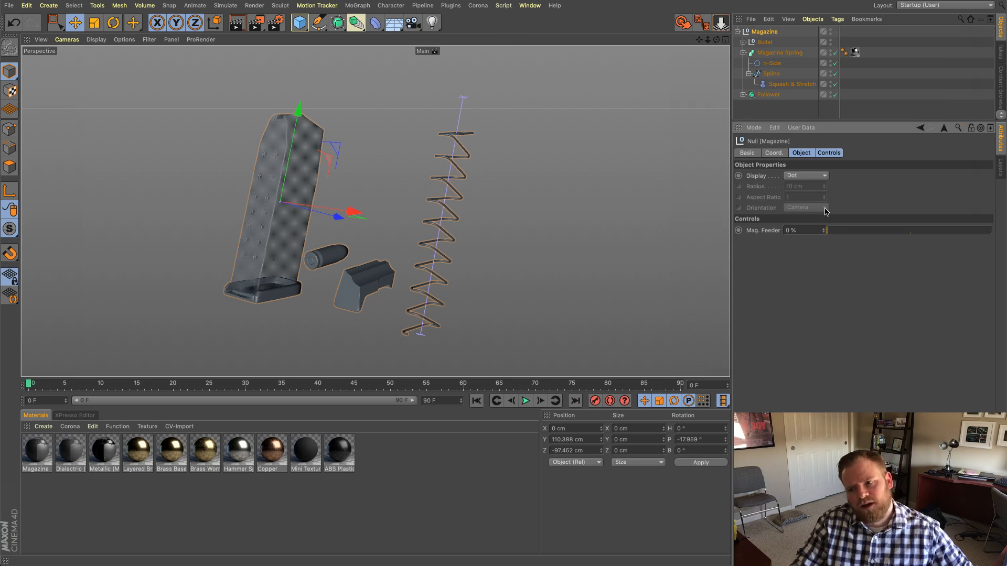
Step: Put the Magazine null's Mag. Feeder control into the perspective viewport as a HUD slider near the lower edge
left_click(834, 156)
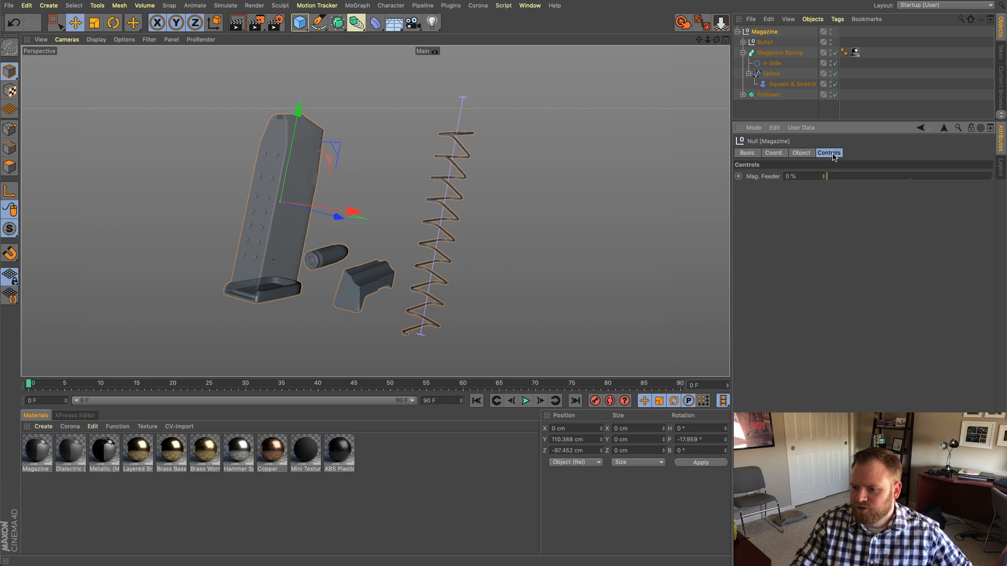
mouse_move(834, 180)
left_mouse_down()
mouse_move(993, 179)
mouse_move(827, 181)
left_mouse_up()
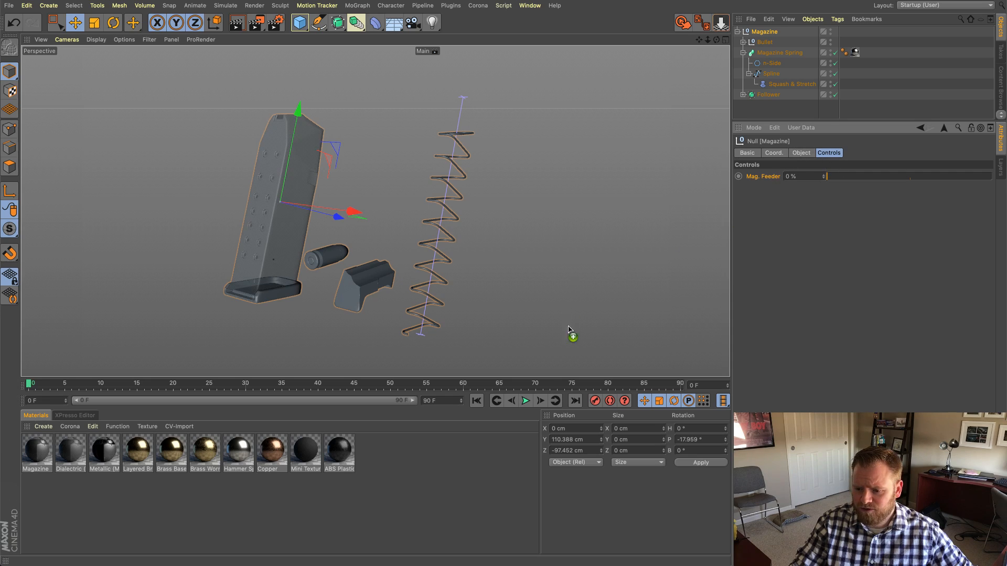
left_click_drag(569, 329, 589, 365)
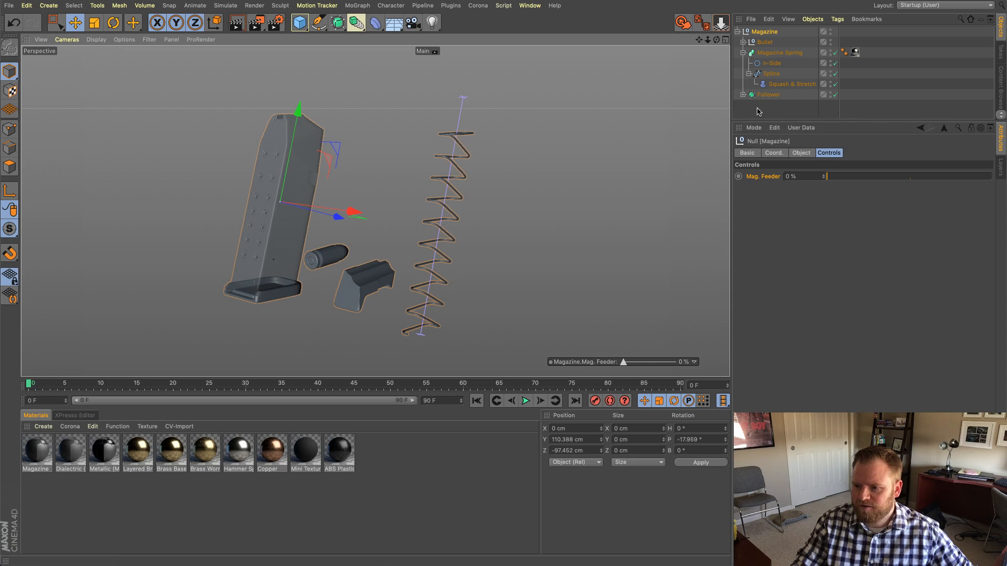
Step: Set the Mag. Feeder HUD slider to Always show and shift it along the viewport's lower edge
left_click(776, 114)
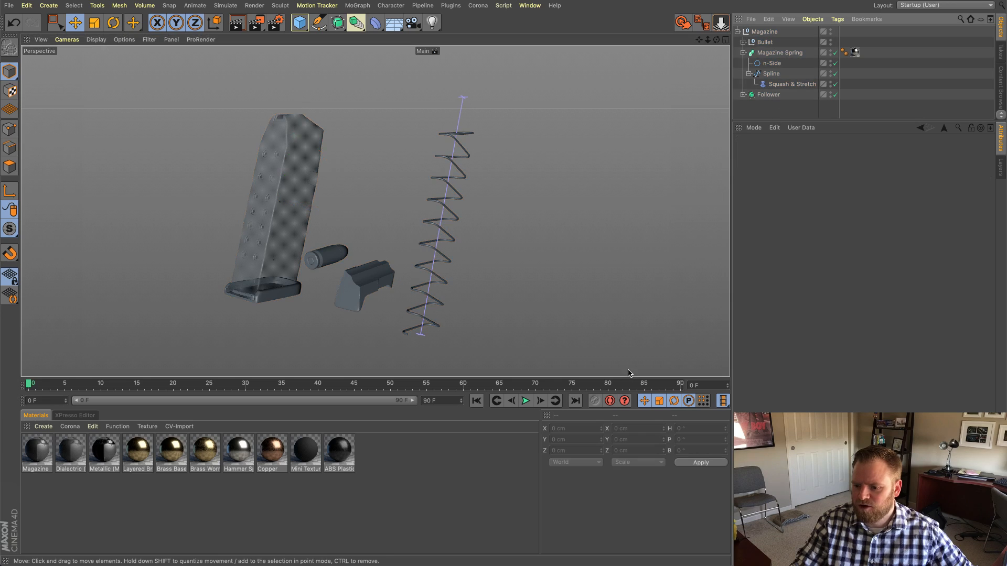
left_click(765, 32)
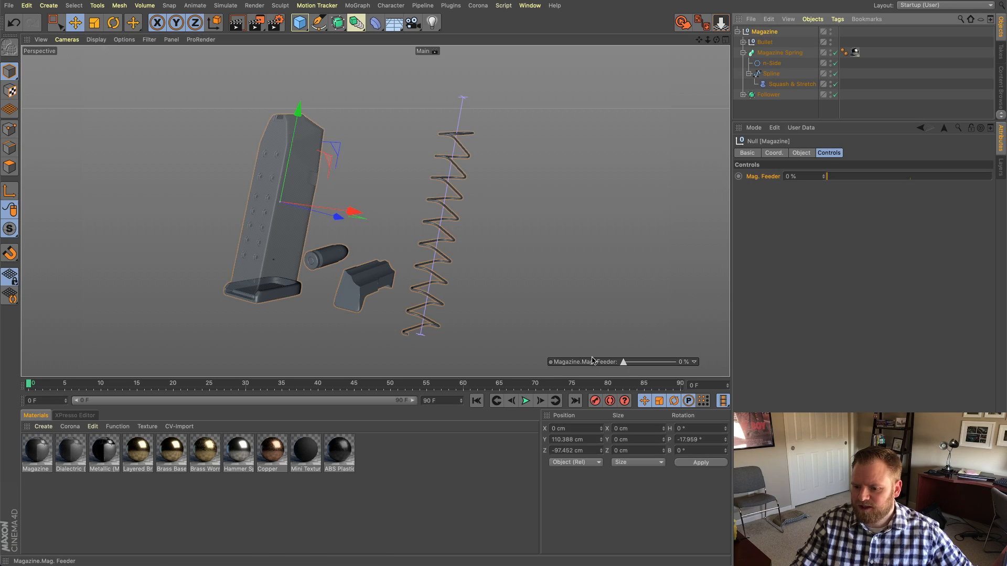
left_click_drag(580, 371, 576, 381, "ctrl")
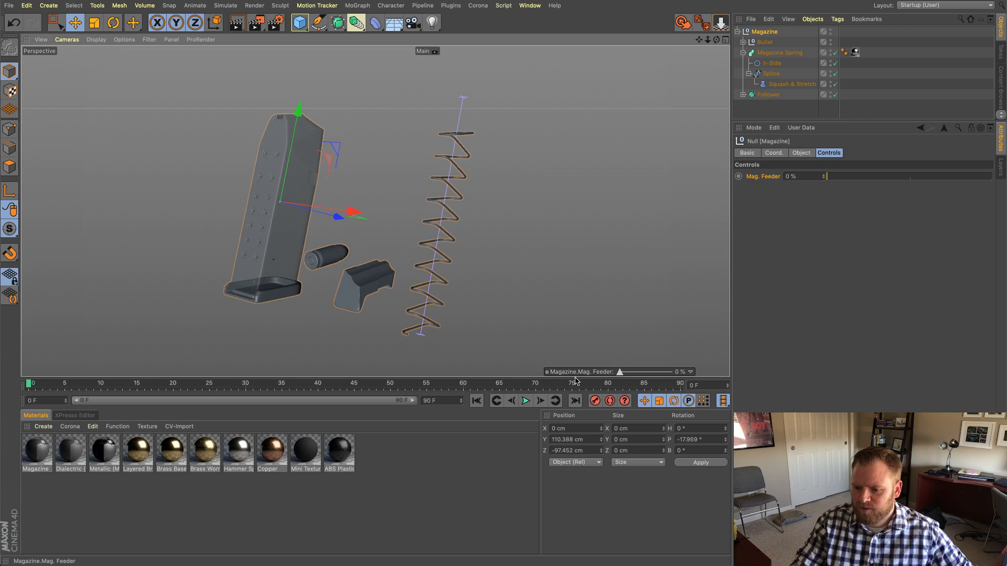
right_click(577, 372)
mouse_move(589, 389)
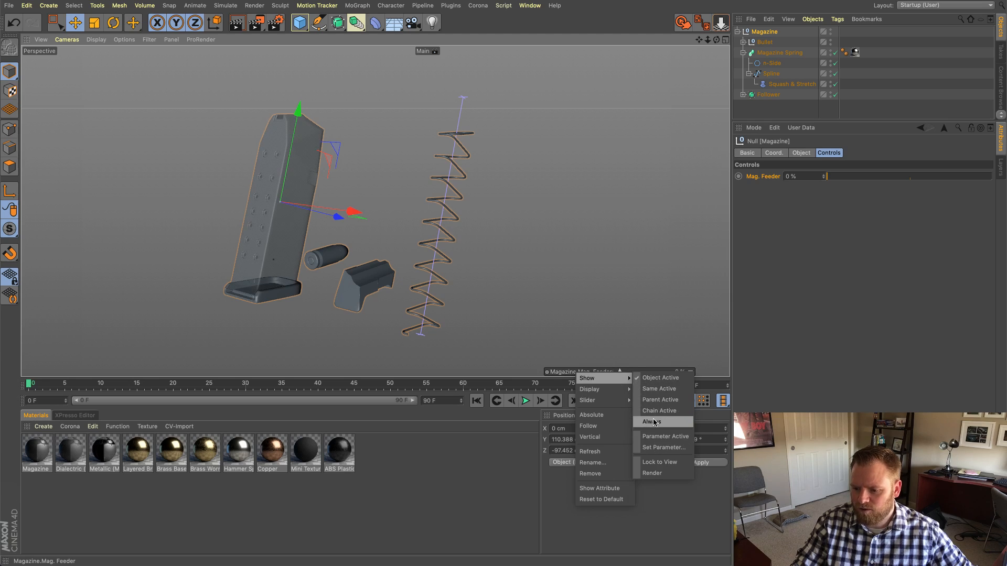
left_click(650, 422)
left_click_drag(615, 374, 621, 376)
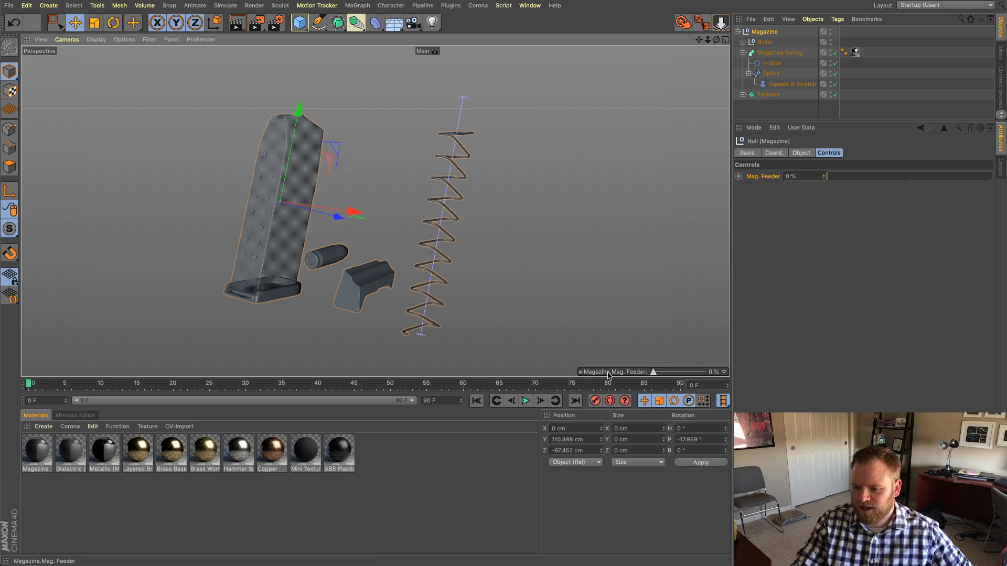
Step: Hide the object name in the Mag. Feeder HUD label and move the slider to the viewport's lower-left corner
right_click(608, 375)
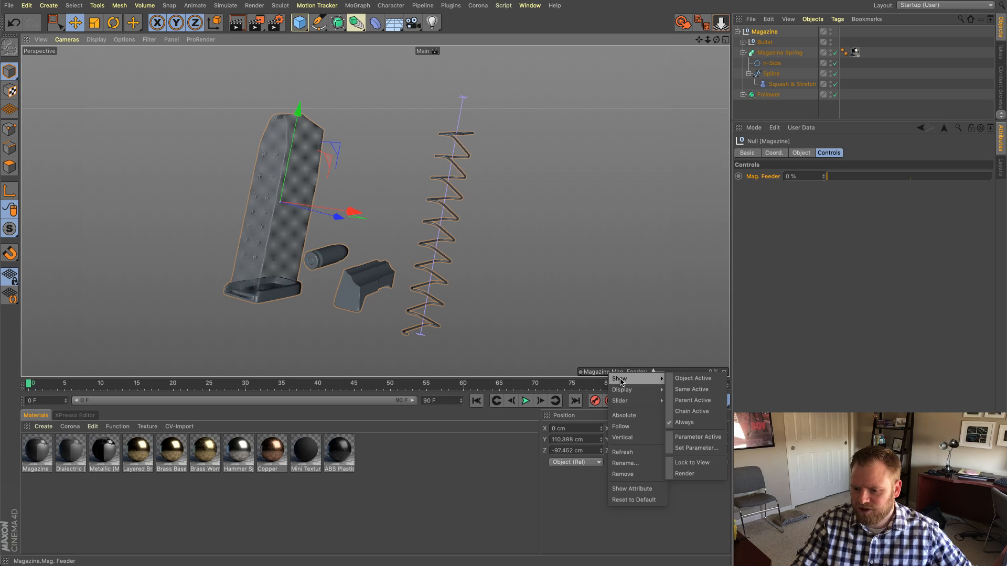
mouse_move(636, 390)
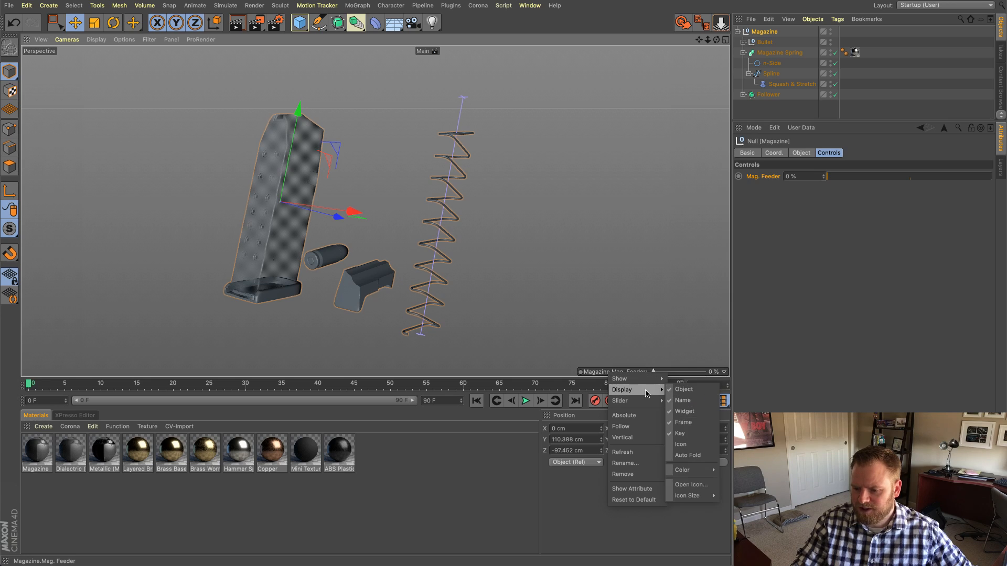
left_click(684, 390)
left_click_drag(605, 374, 648, 376)
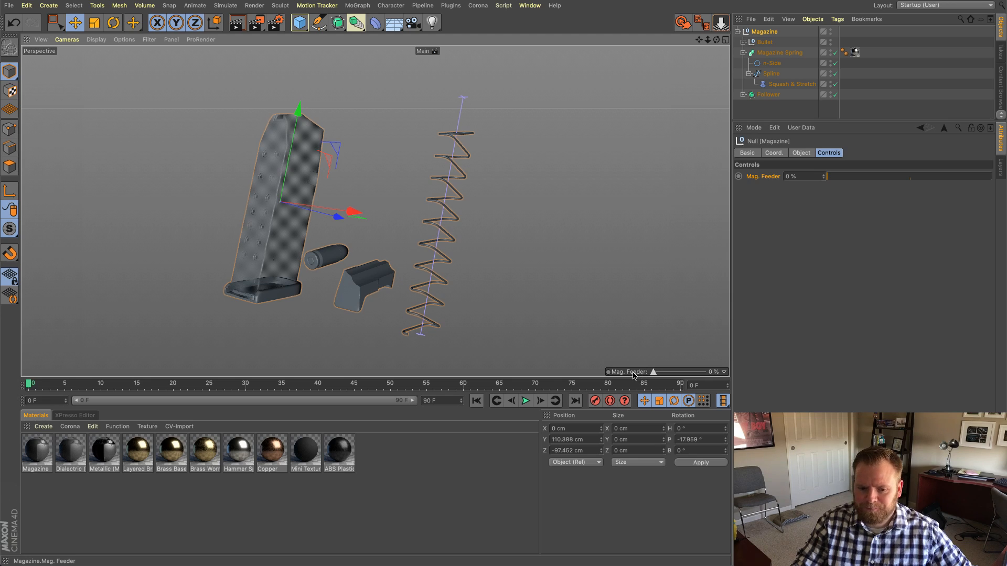
left_click_drag(633, 375, 66, 379)
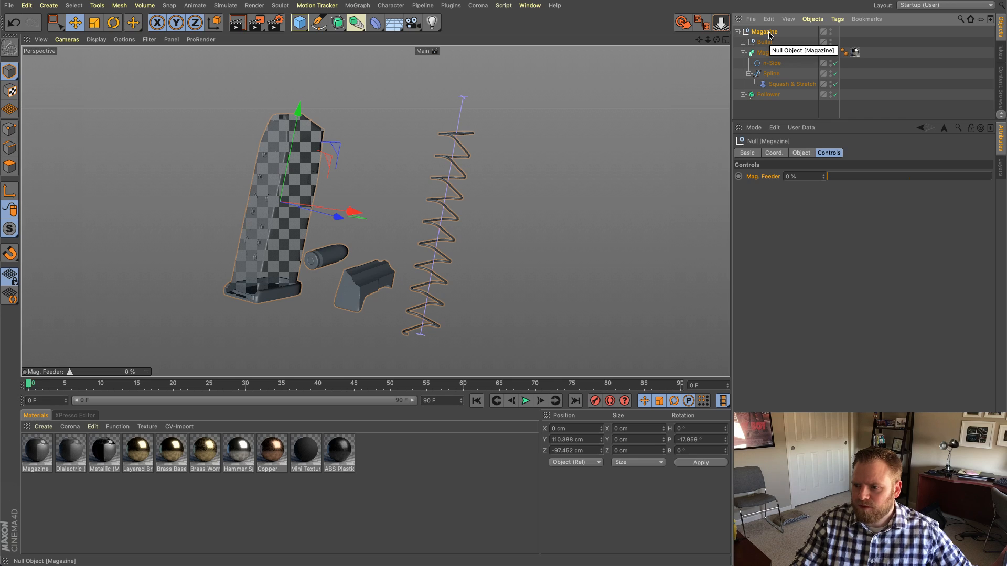
Step: Add an XPresso tag to the Magazine null
left_click(837, 19)
mouse_move(858, 39)
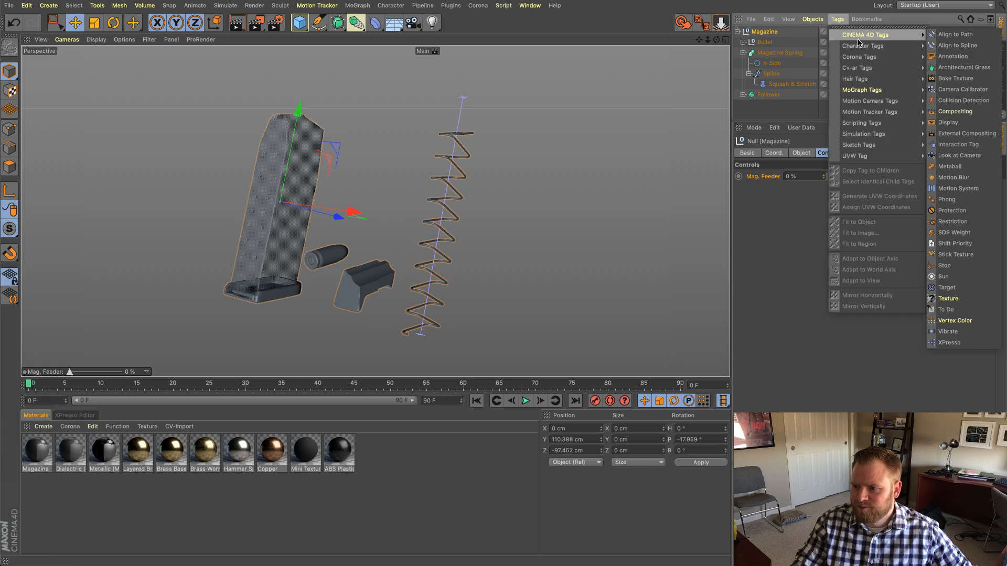
left_click(950, 343)
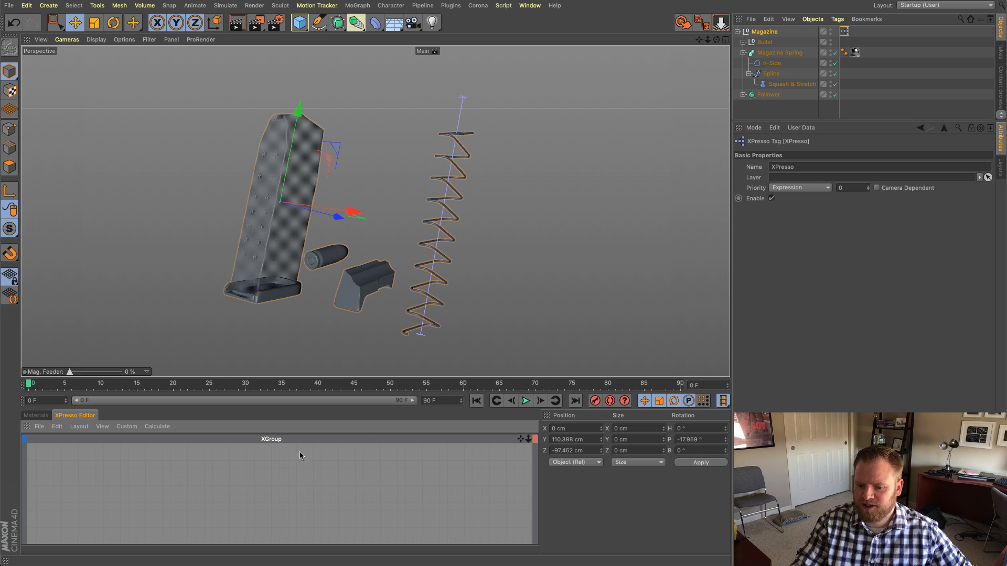
Step: Add the Magazine null as an XPresso node with a Mag. Feeder output port
left_click_drag(764, 31, 144, 483)
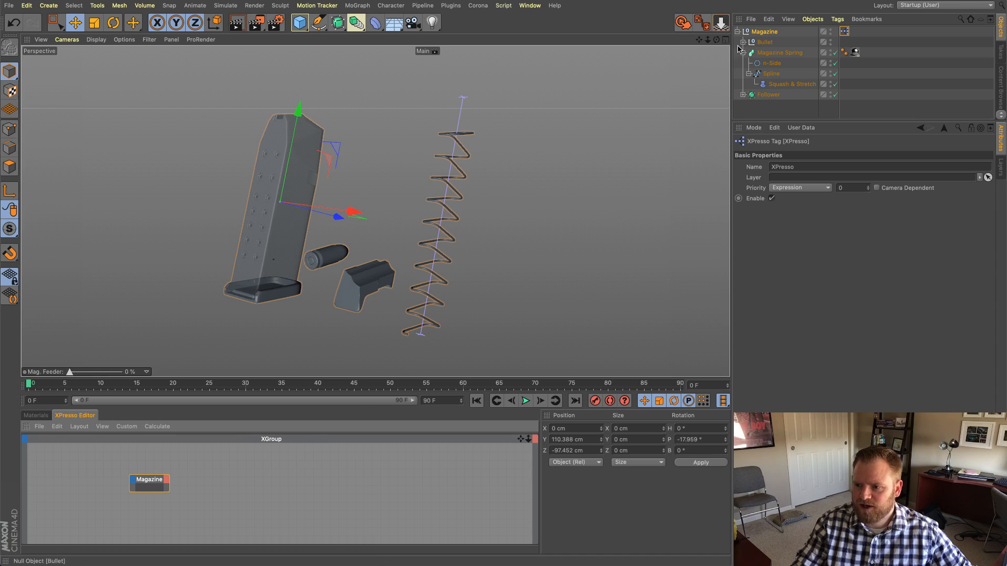
left_click(771, 32)
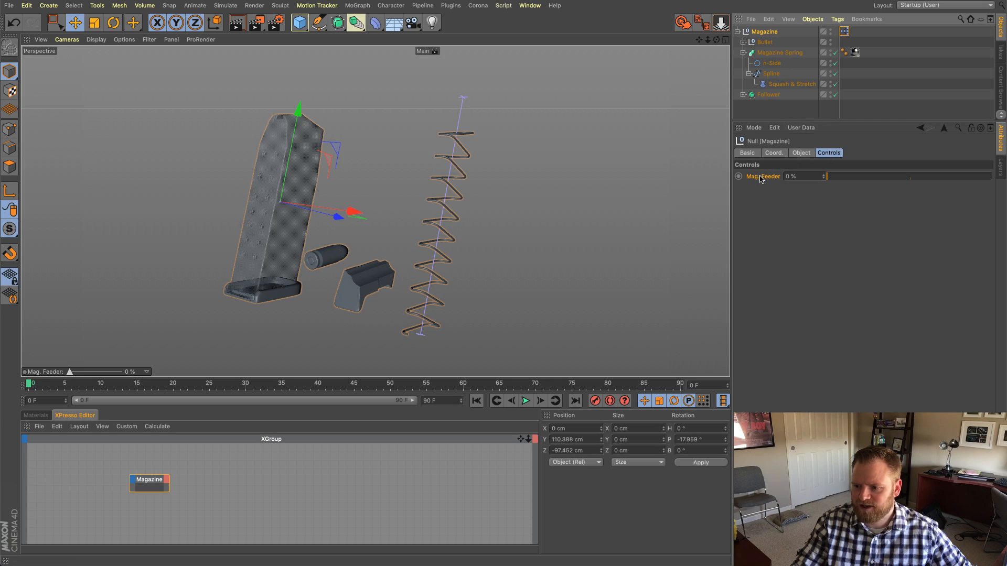
left_click_drag(763, 178, 146, 481)
left_click(154, 482)
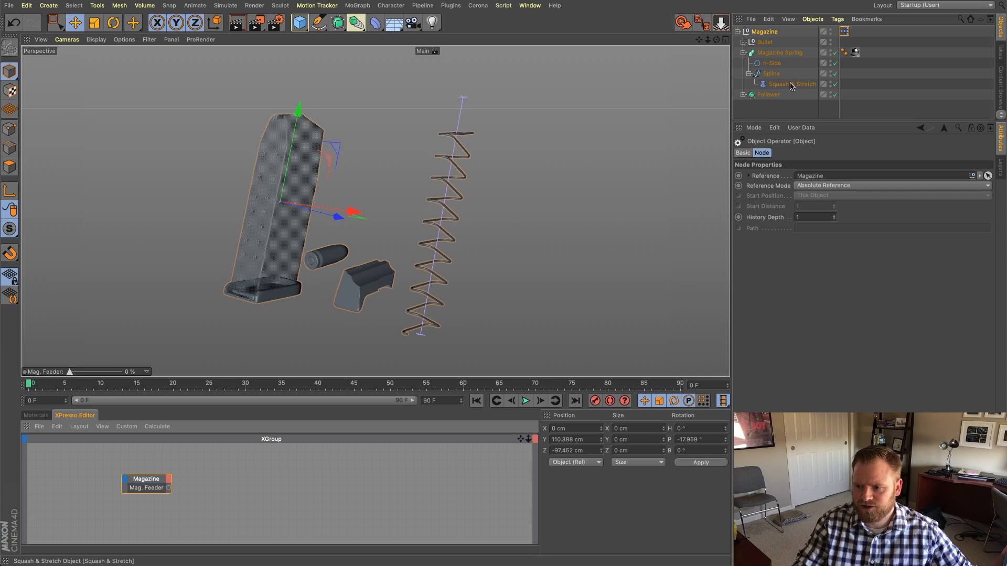
Step: Add the Squash & Stretch deformer as an XPresso node with a Factor input port, spaced apart from the Magazine node
left_click_drag(792, 87, 360, 482)
double_click(363, 473)
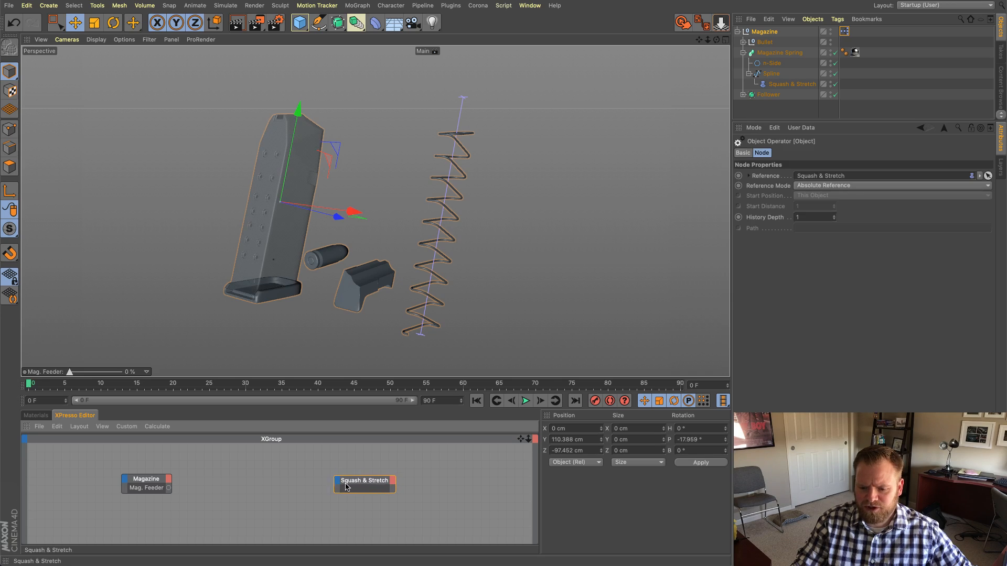
left_click(792, 83)
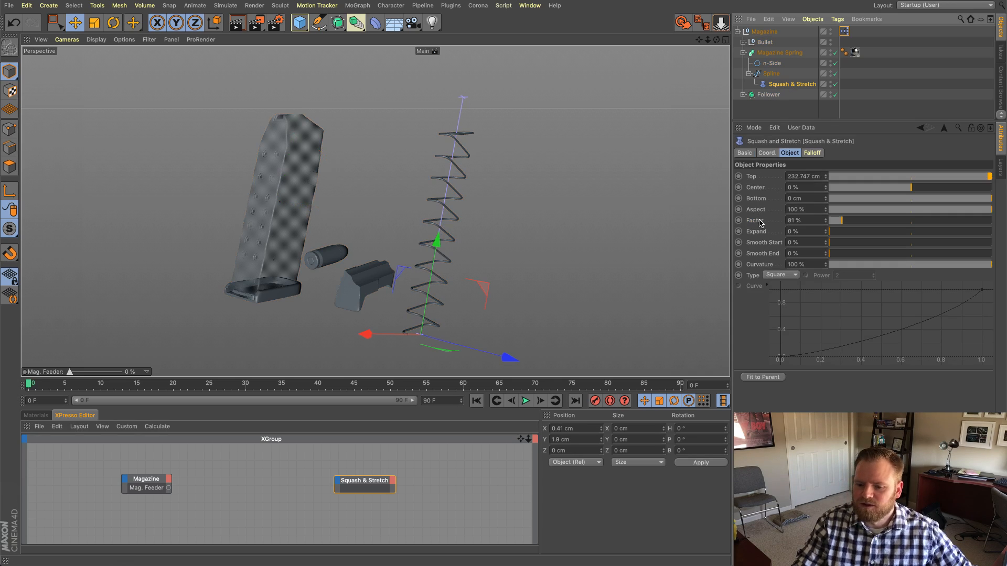
left_click_drag(759, 222, 336, 481)
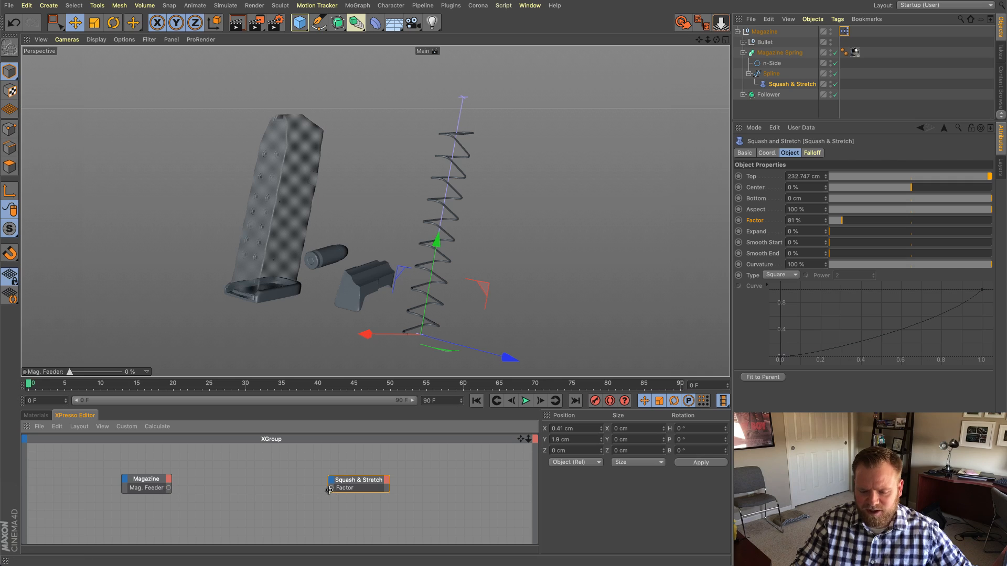
left_click_drag(351, 483, 350, 481)
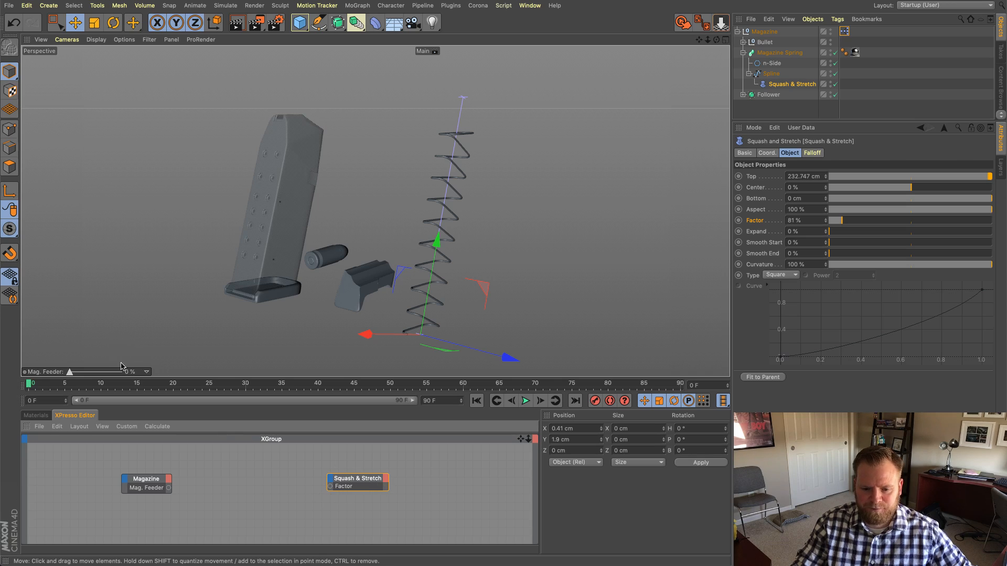
Step: Add a Range Mapper node between the Magazine and Squash & Stretch nodes
right_click(253, 479)
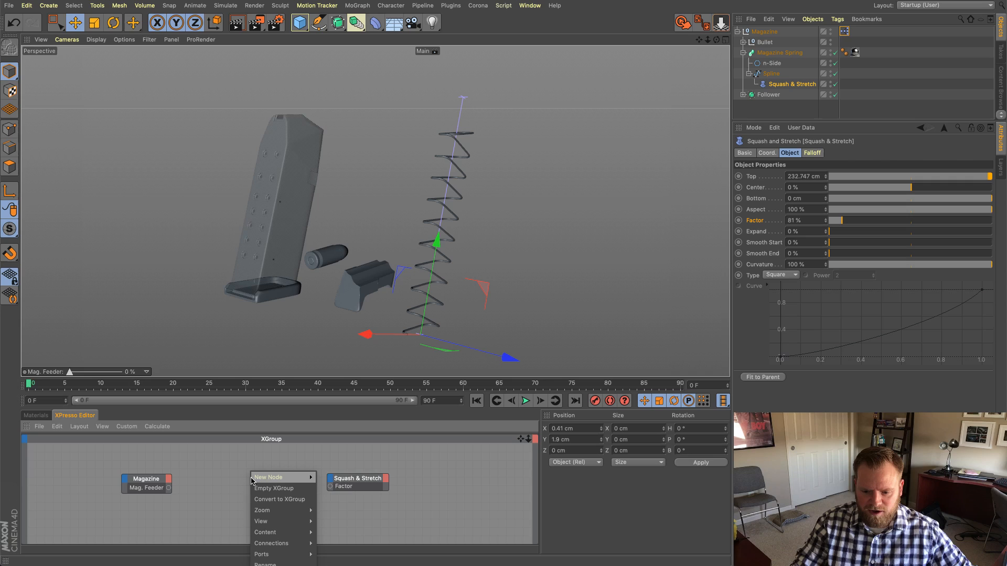
mouse_move(271, 479)
mouse_move(342, 479)
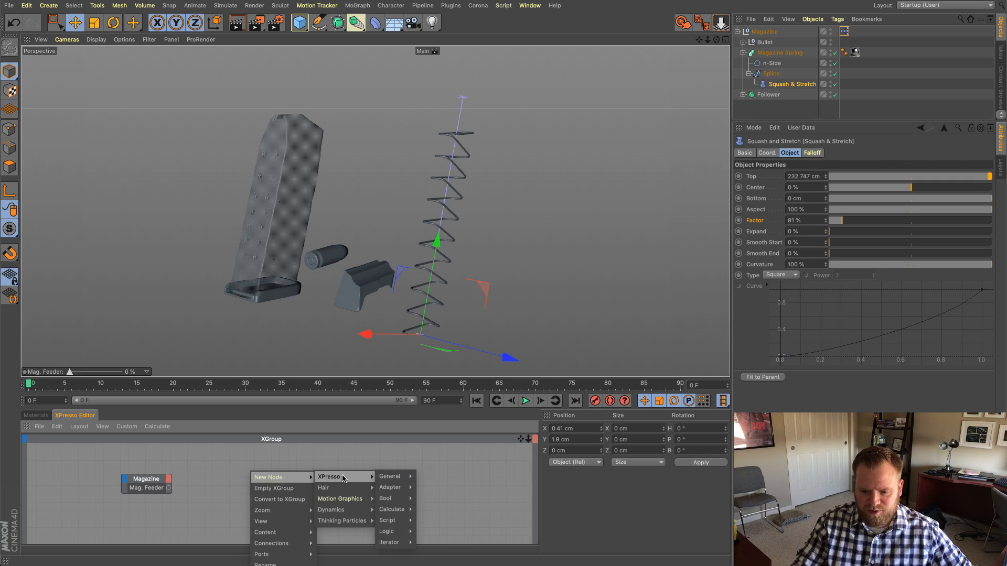
mouse_move(388, 508)
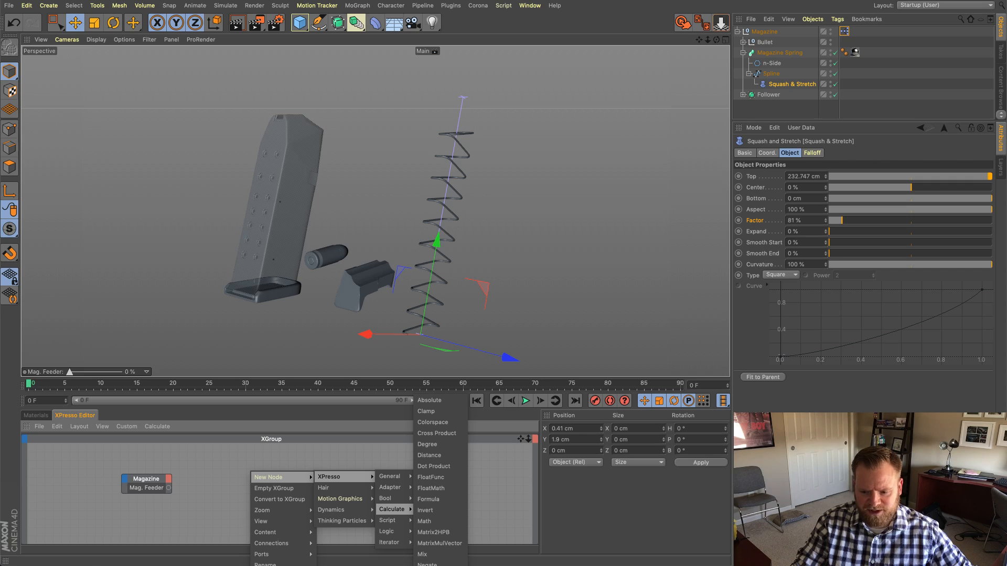
left_click(434, 565)
left_click_drag(252, 474, 251, 478)
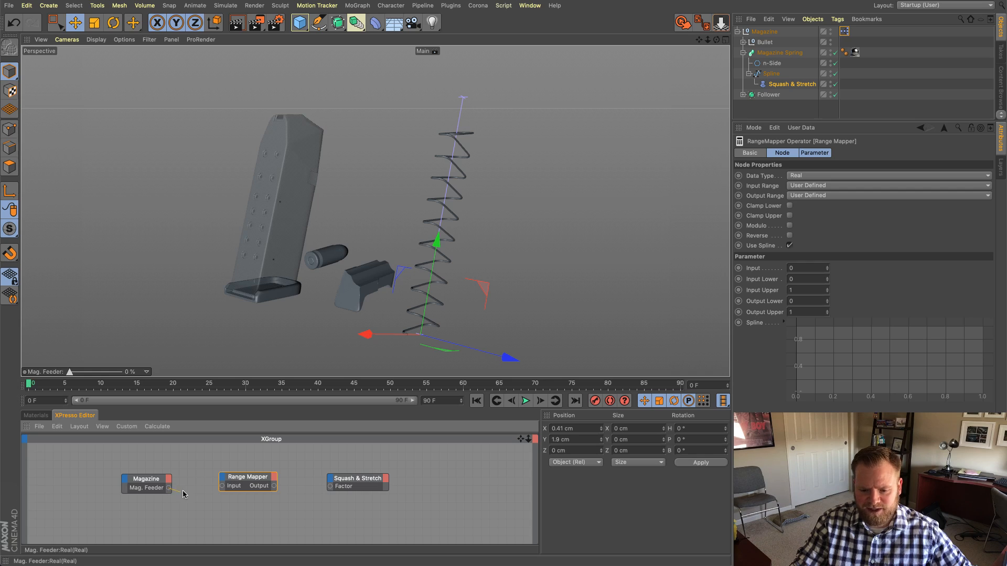
Step: Connect the Mag. Feeder output to the Range Mapper's input and set its Input Range to Percent
left_click_drag(184, 494, 223, 489)
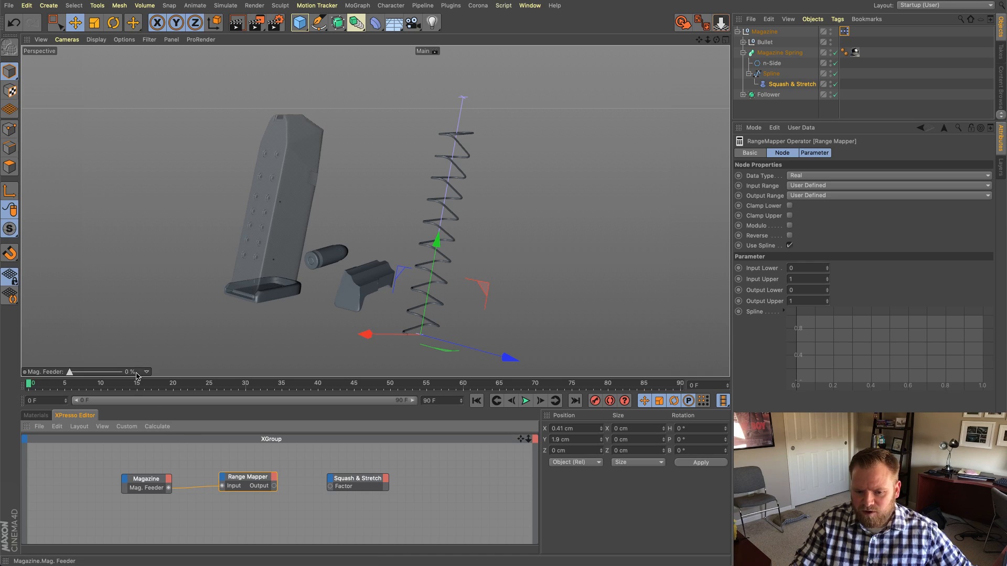
left_click(809, 187)
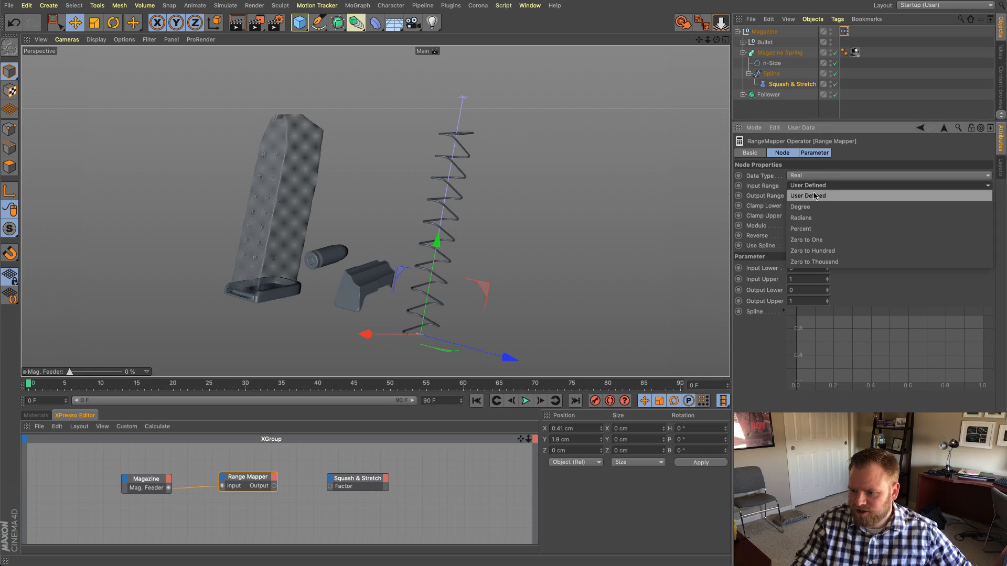
left_click(821, 230)
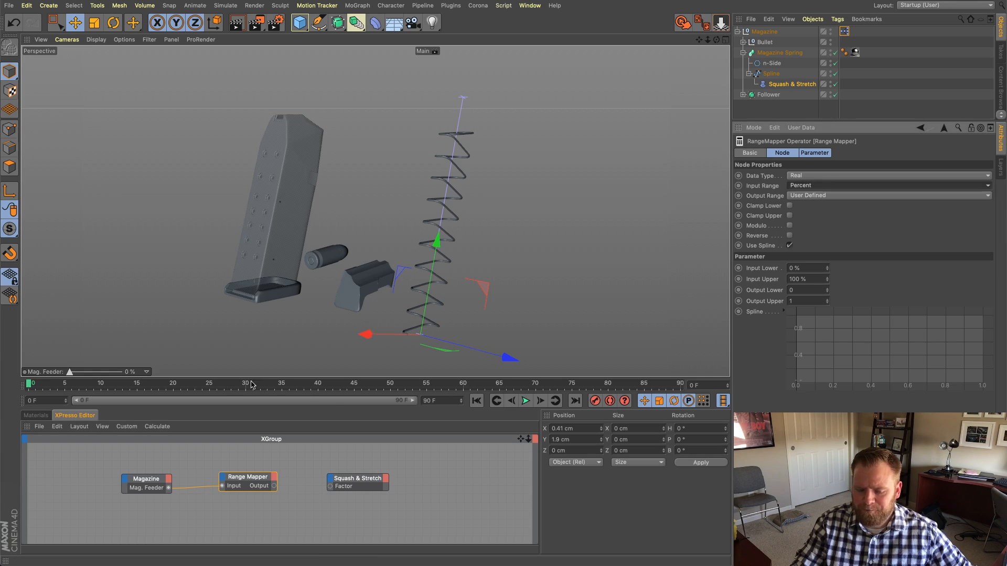
Step: Check the Squash & Stretch deformer's Factor unit and set the Range Mapper's Output Range to Percent
left_click(792, 84)
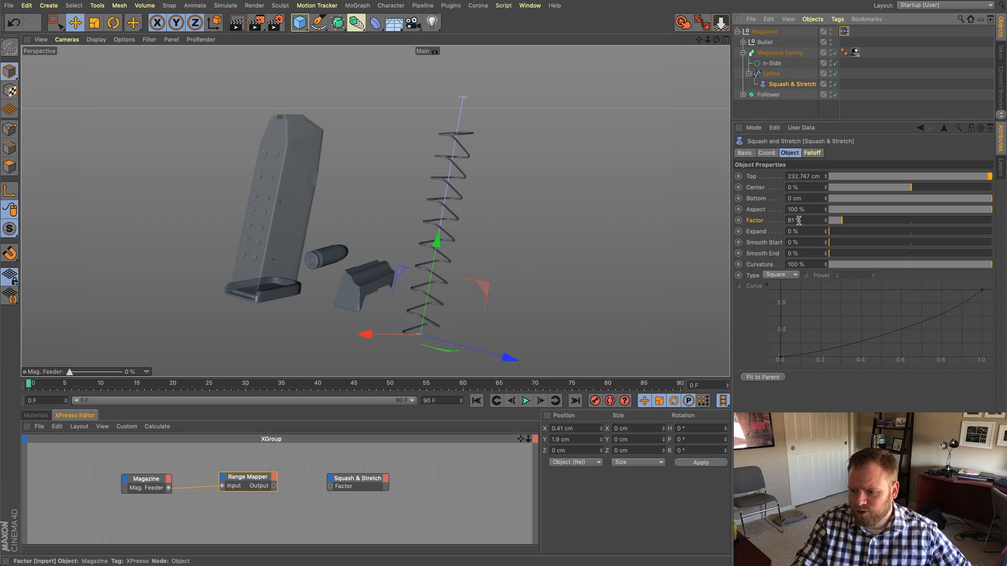
left_click(241, 489)
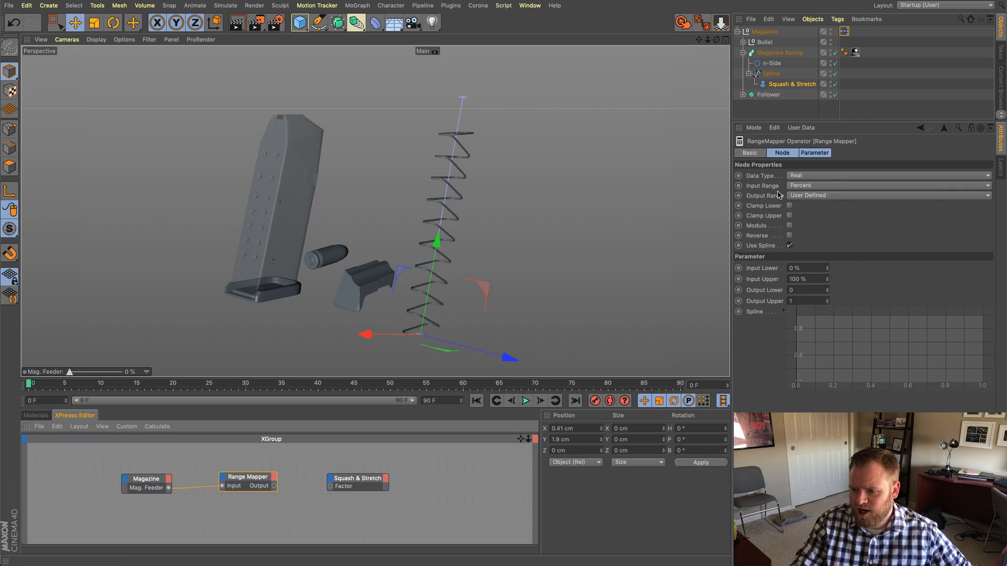
left_click(808, 195)
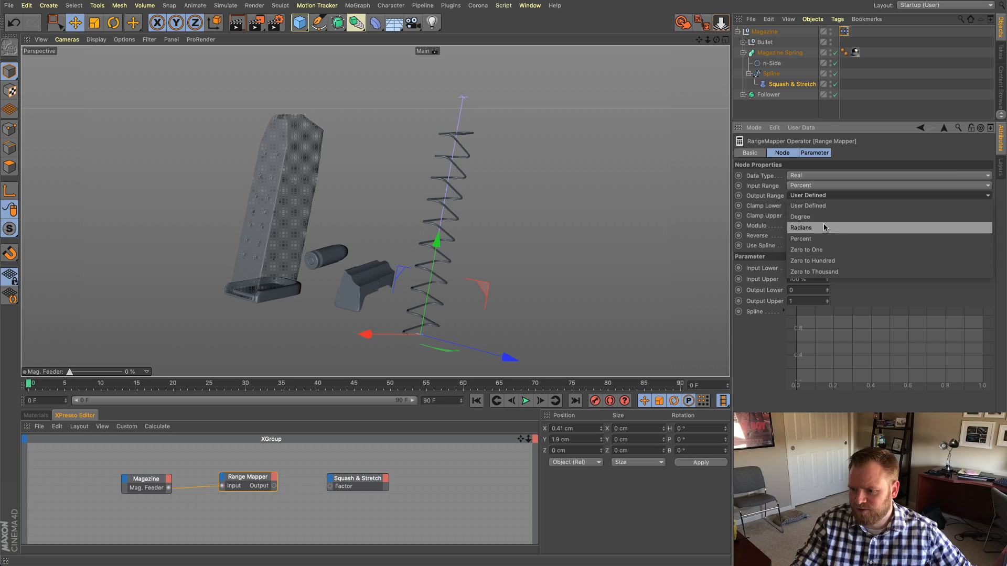
left_click(823, 243)
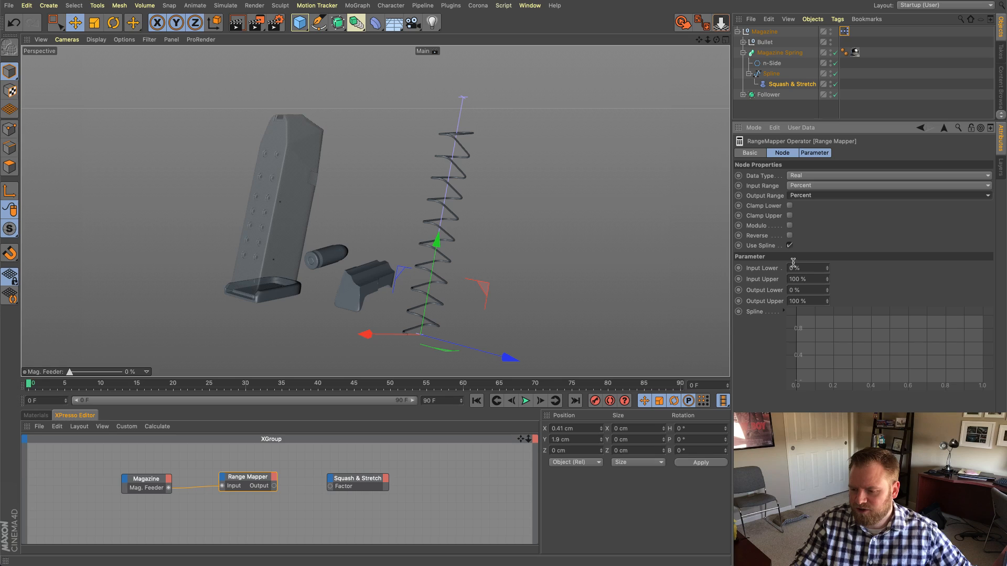
Step: Test the spring's compression by lowering the Squash & Stretch Factor to 16% and returning it to 81%
left_click_drag(70, 372, 9, 370)
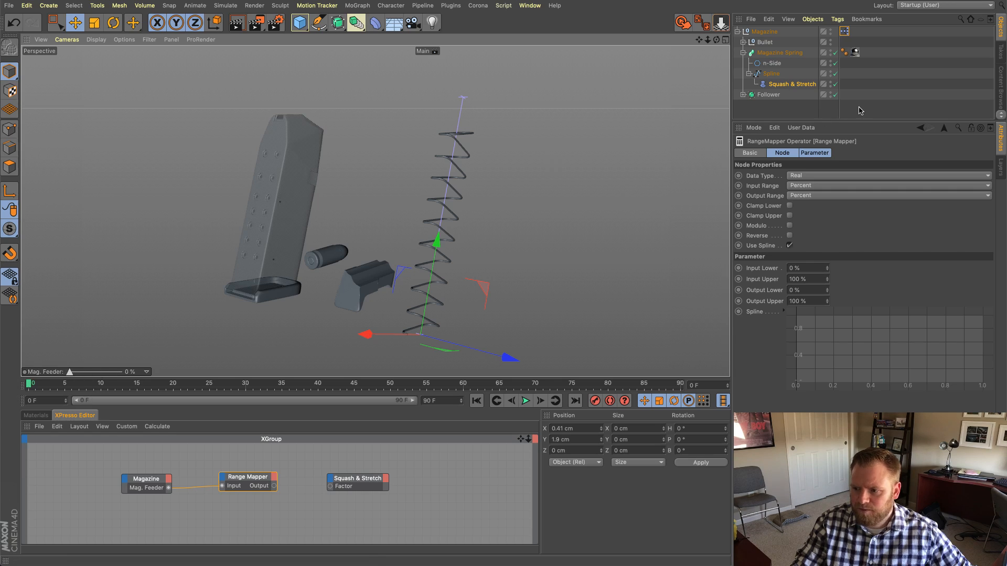
left_click(794, 86)
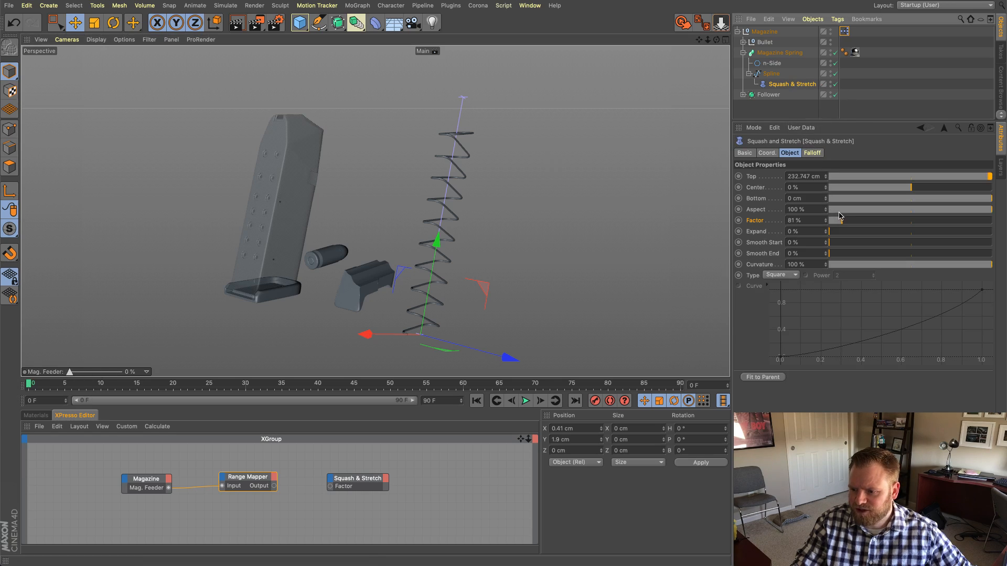
left_click_drag(842, 220, 832, 225)
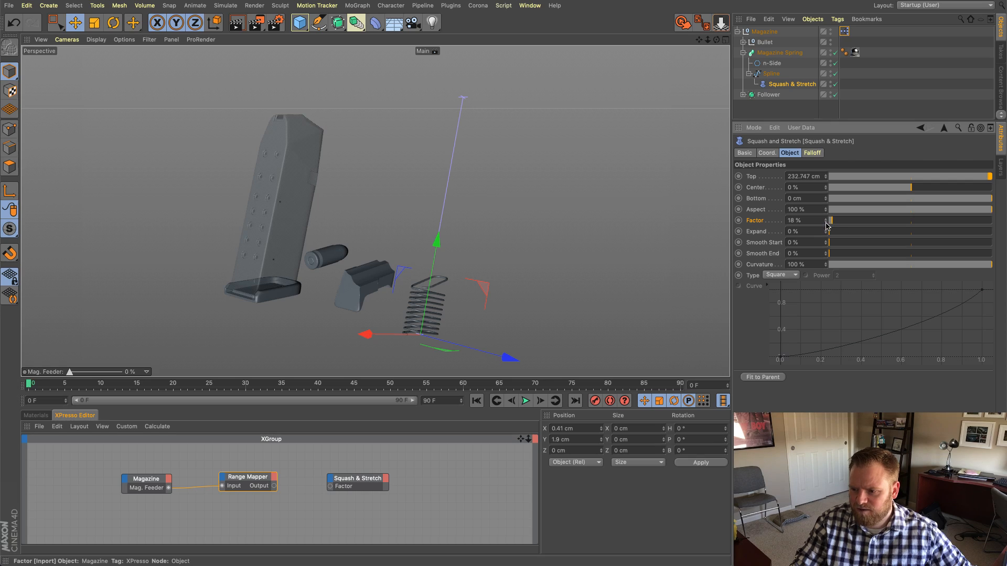
left_click(826, 223)
left_click(826, 223)
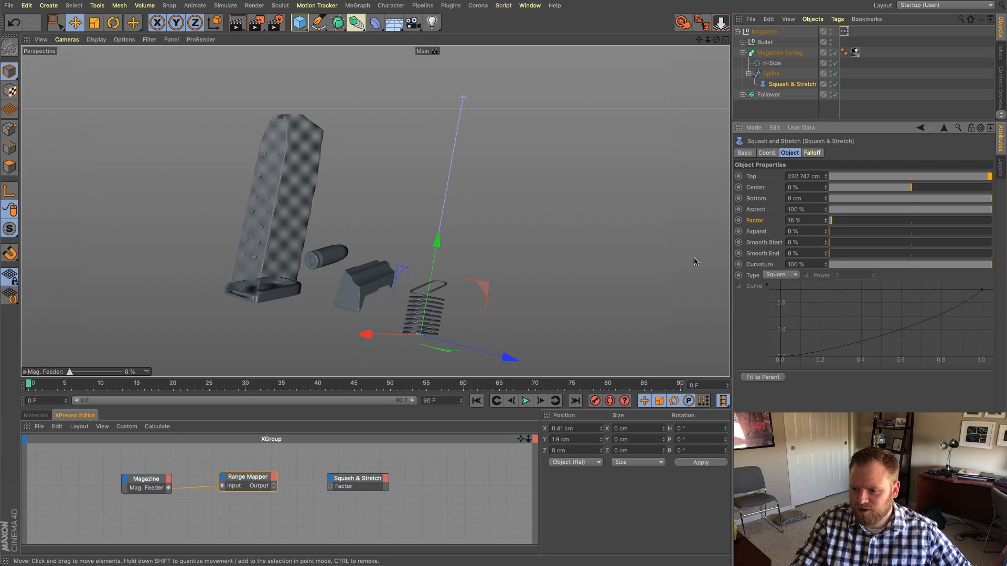
mouse_move(830, 221)
left_mouse_down()
mouse_move(847, 232)
mouse_move(843, 223)
left_mouse_up()
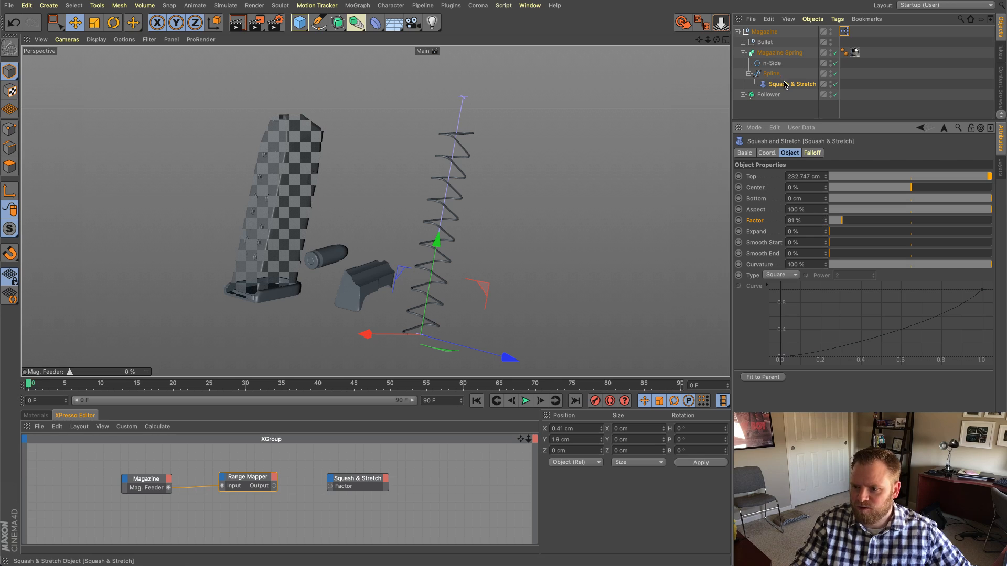
Step: Set the Range Mapper's Output Lower to 16% and Output Upper to 80%
left_click(250, 479)
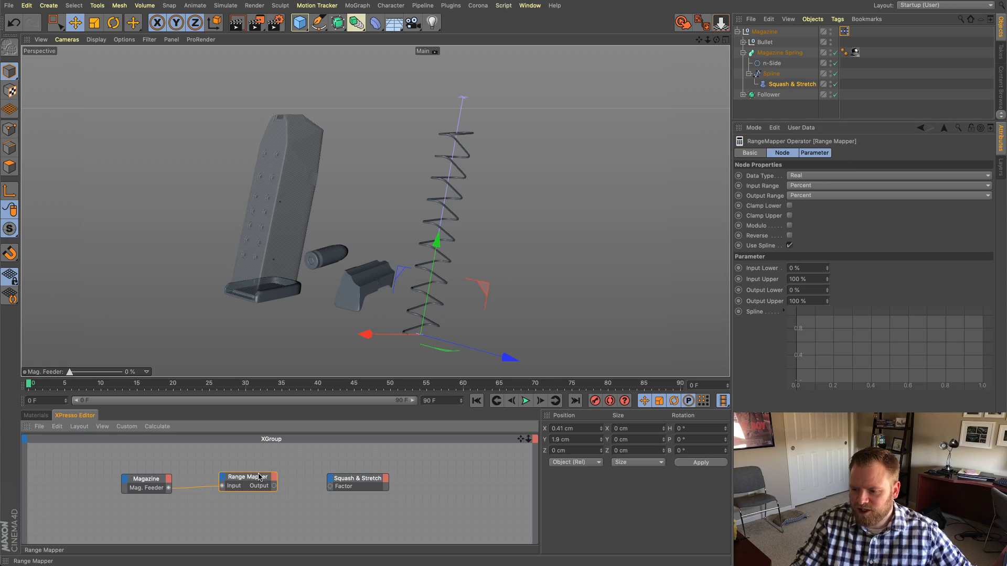
left_click(807, 290)
type("16")
key("Return")
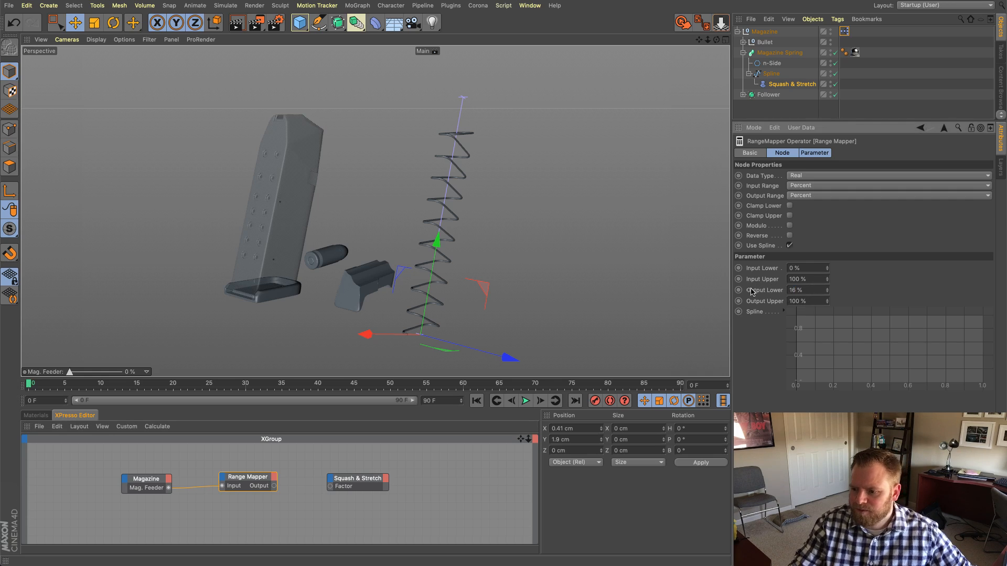
left_click(810, 301)
type("80")
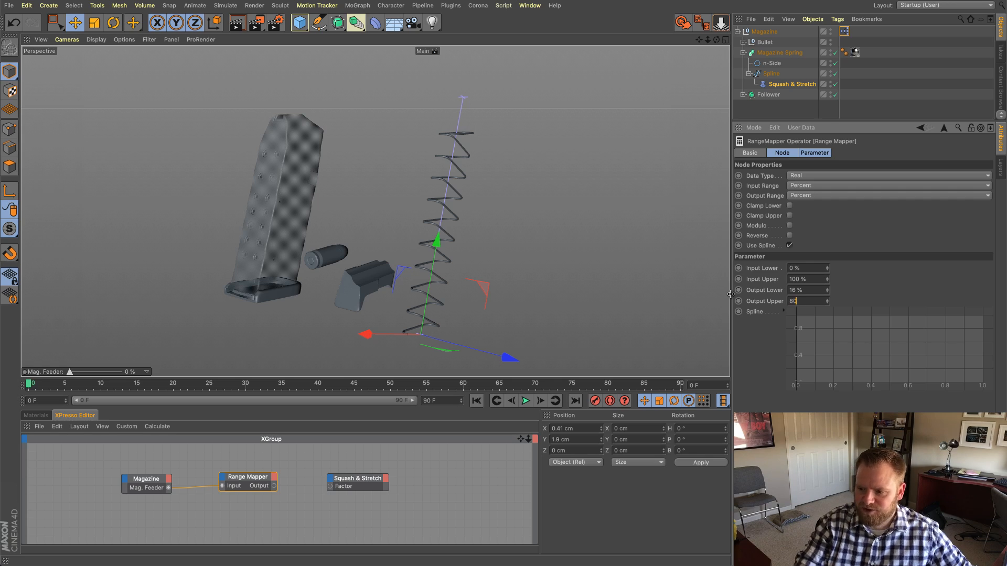
key("Return")
Step: Connect the Range Mapper's Output to the Squash & Stretch Factor input and raise the Mag. Feeder slider to 100%
left_click(370, 481)
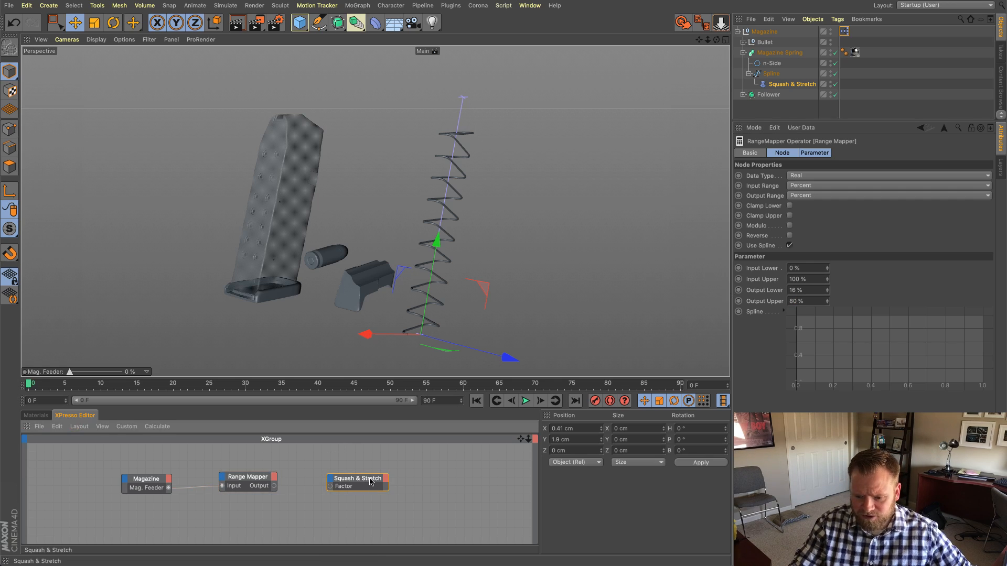
left_click_drag(370, 481, 366, 478)
left_click_drag(321, 490, 327, 484)
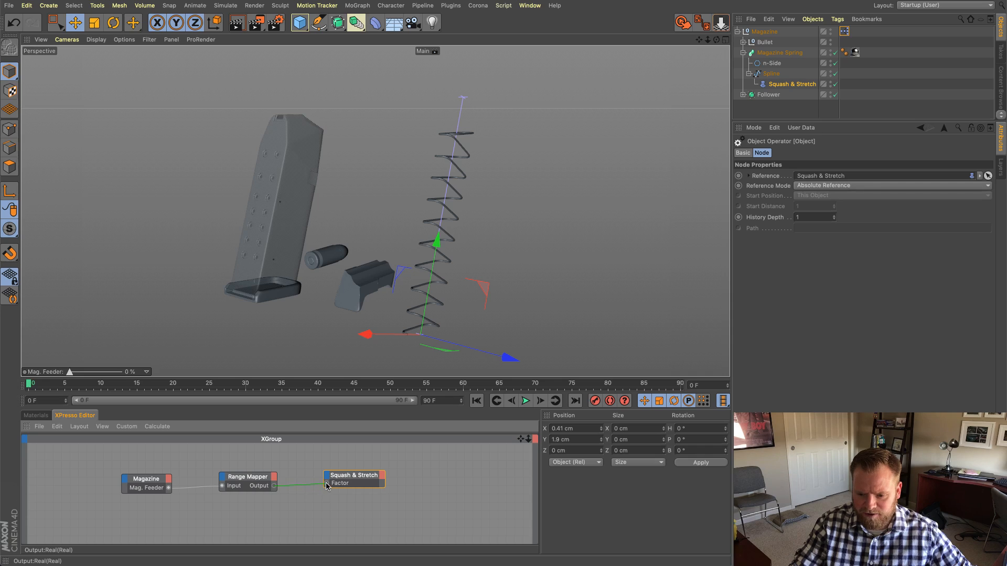
left_click(785, 115)
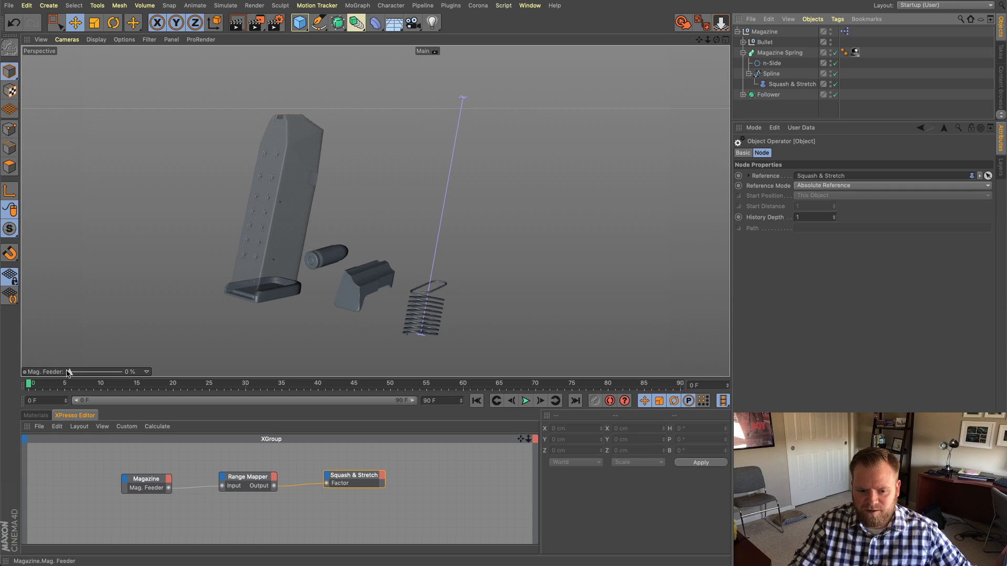
left_click_drag(74, 374, 128, 385)
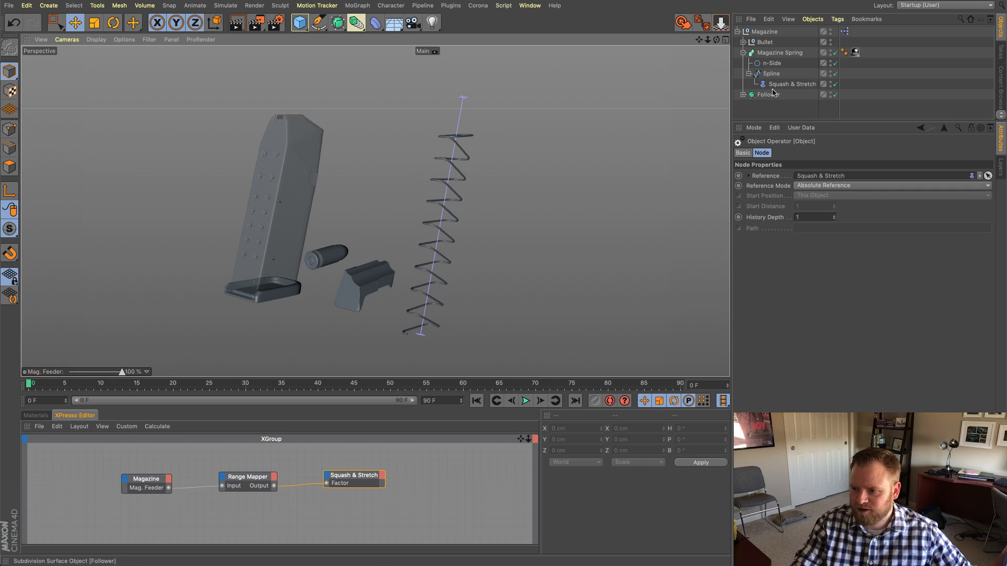
Step: Turn off the Squash & Stretch deformer's viewport visibility and move the three XPresso nodes up to make room below them
left_click(831, 82)
left_click_drag(418, 182, 442, 194, "alt")
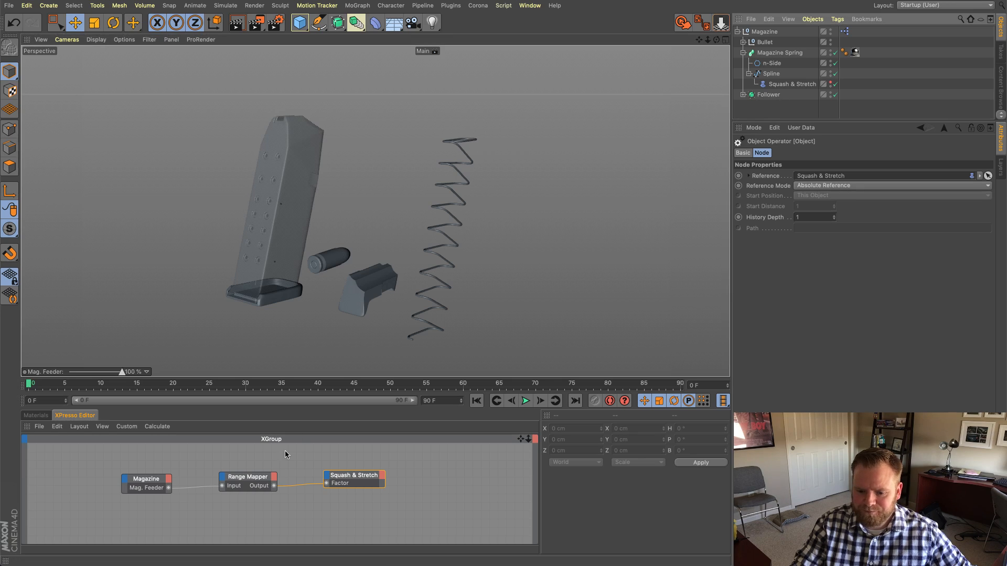
left_click_drag(344, 475, 347, 479)
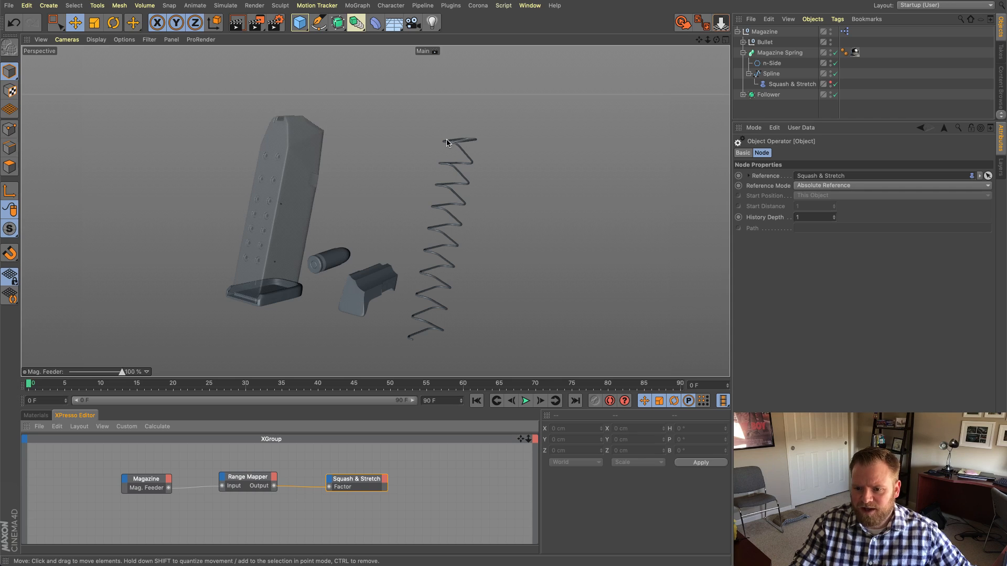
left_click_drag(383, 524, 153, 472)
left_click(382, 512)
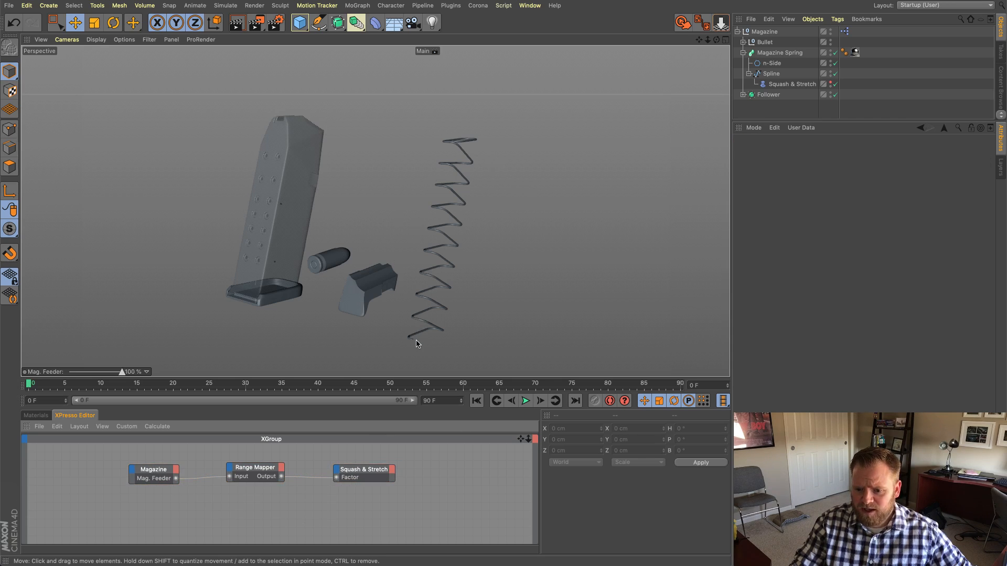
Step: Open the spline's point list in the Structure manager and examine which point indices lie at the spring's upper end
left_click(775, 75)
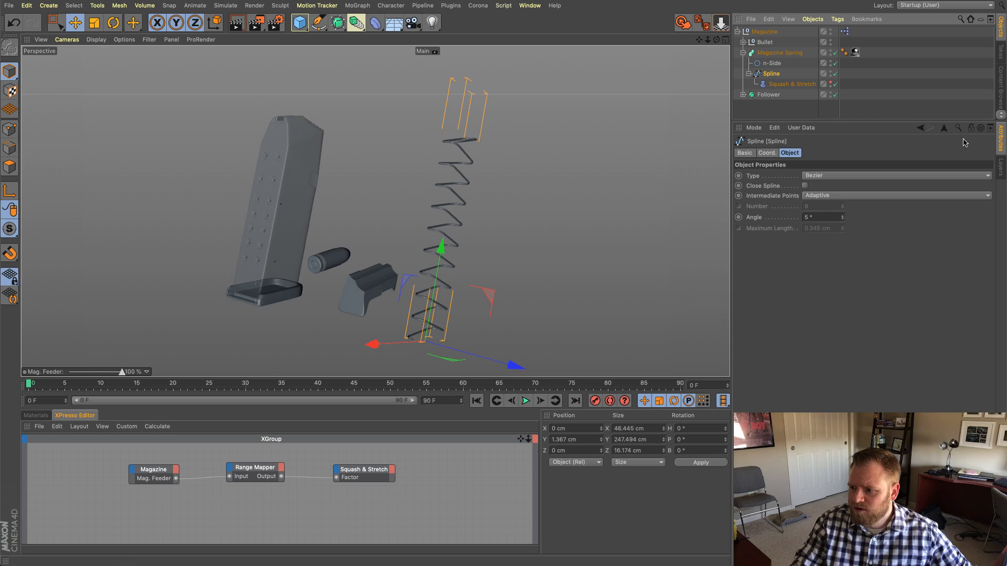
left_click_drag(902, 120, 901, 151)
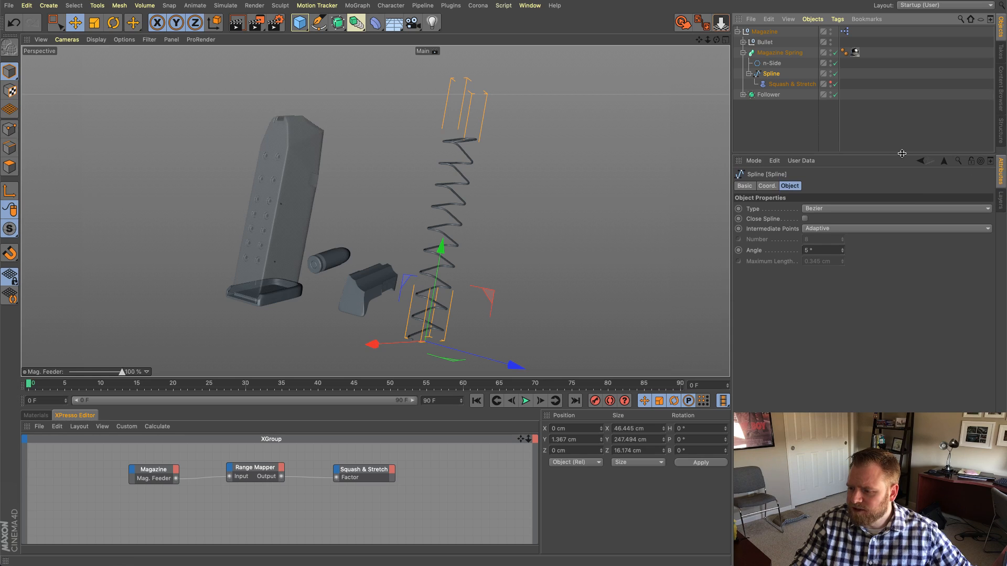
left_click(1002, 133)
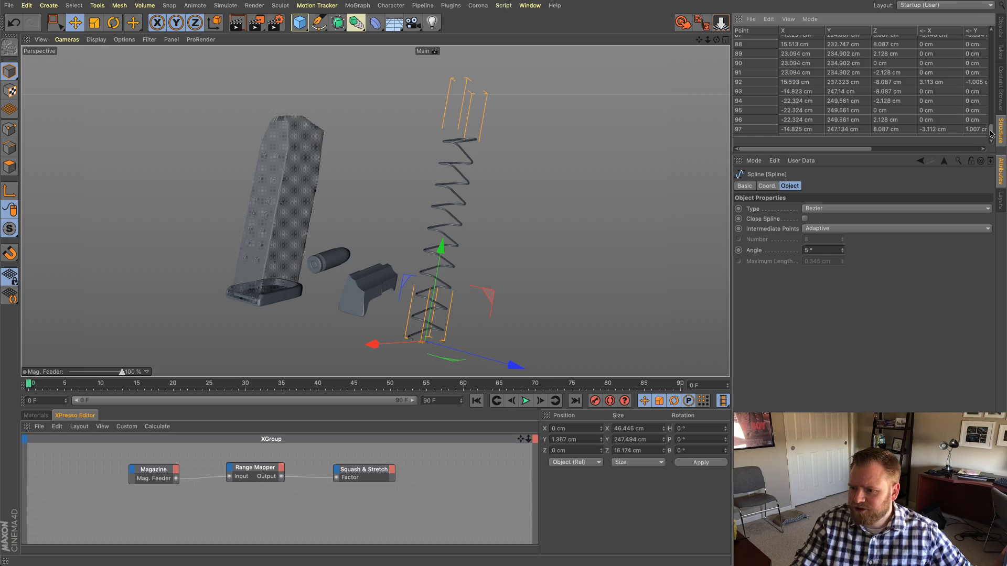
scroll(991, 131, "down", 2)
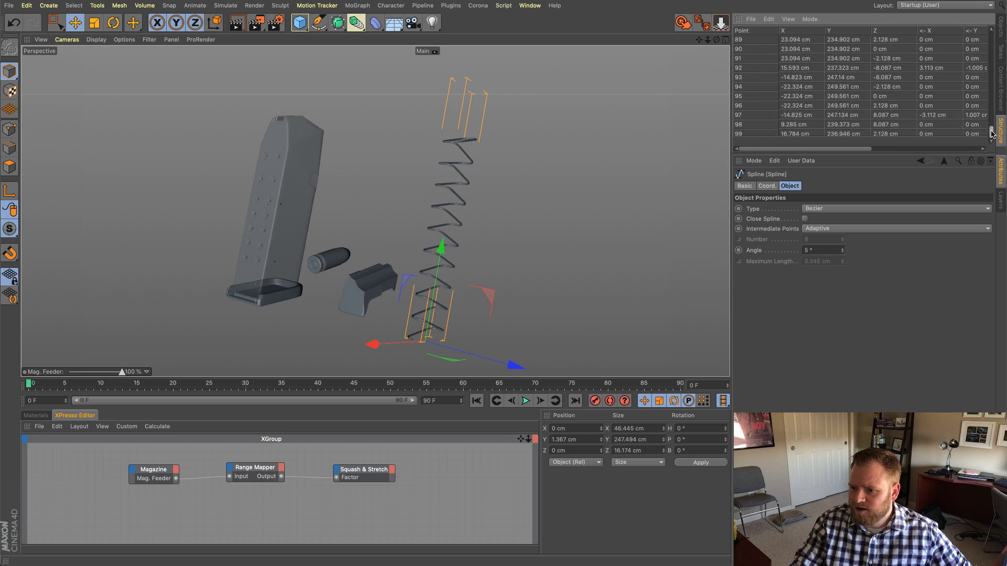
left_click(751, 132)
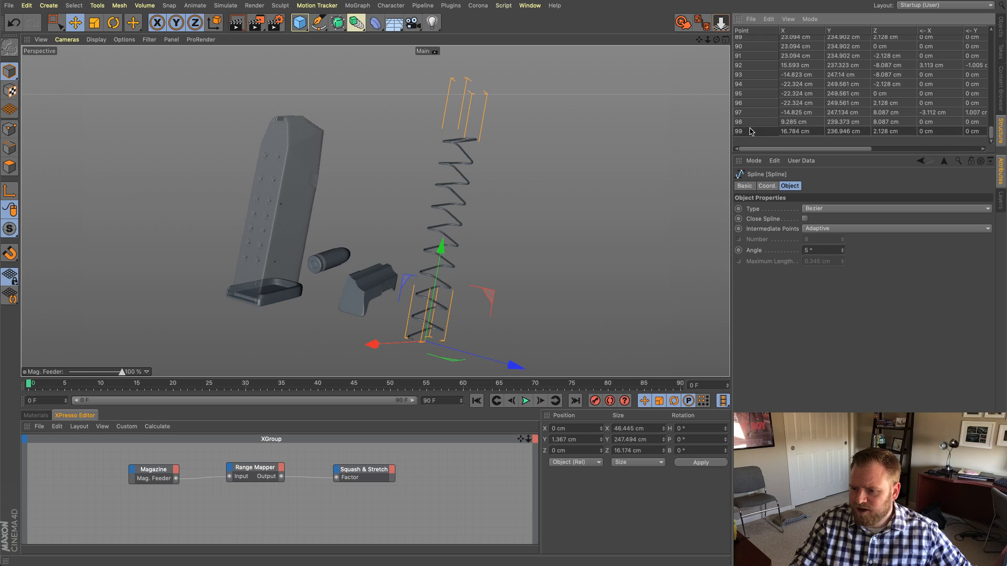
left_click(756, 121)
left_click(757, 103)
left_click(757, 84)
left_click(756, 64)
scroll(754, 69, "up", 2)
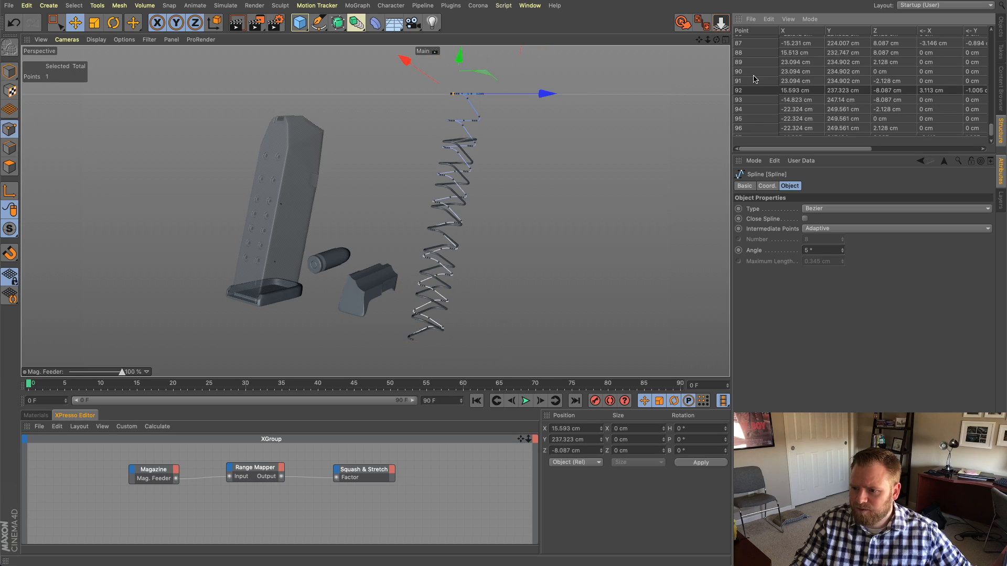
left_click(762, 79)
scroll(759, 73, "up", 1)
left_click(759, 75)
scroll(751, 55, "up", 1)
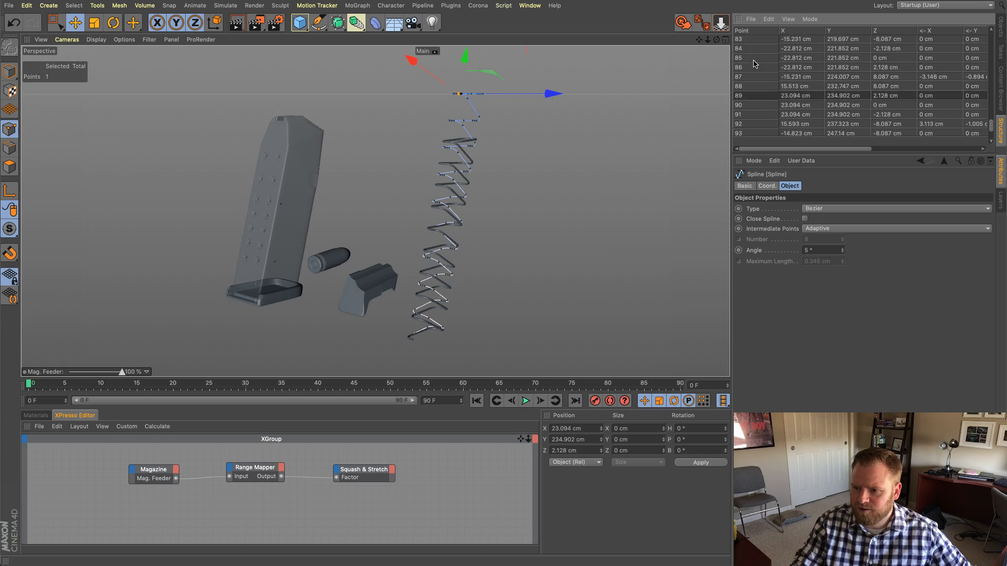
Step: Select the spline's first point (0) and last point (99) to compare their positions on the spring, and return to the object list
scroll(751, 52, "up", 15)
left_click(761, 42)
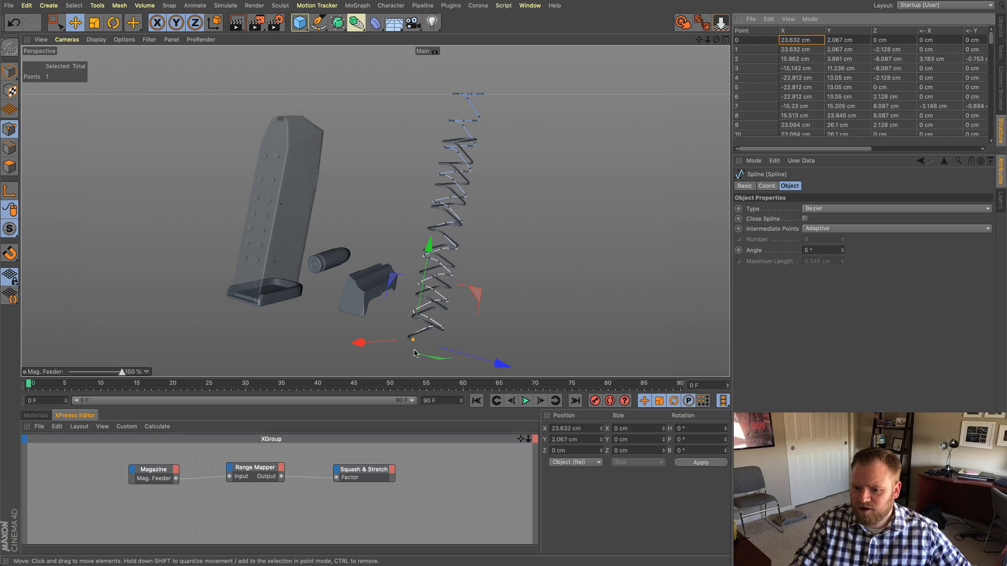
scroll(756, 105, "down", 15)
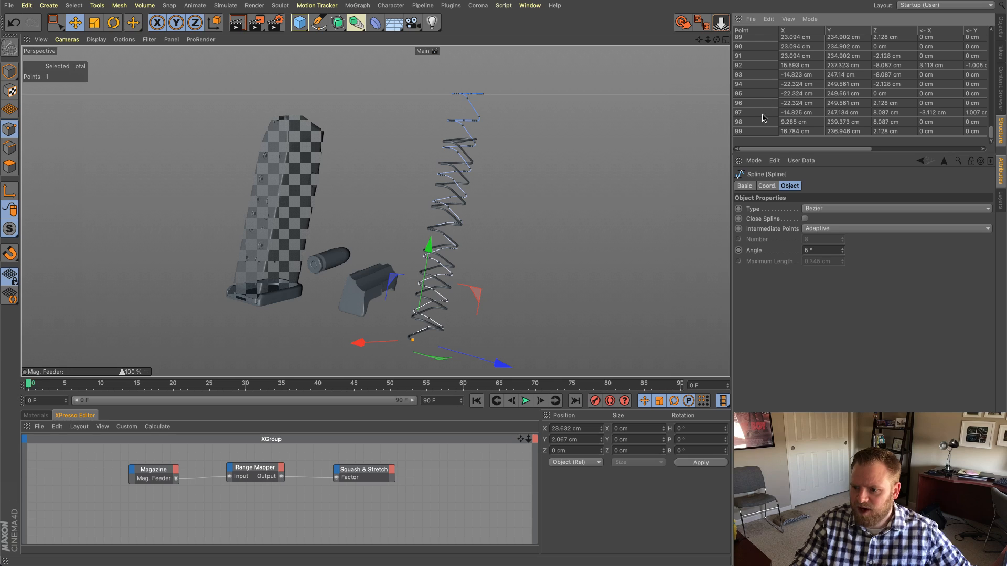
left_click(753, 132)
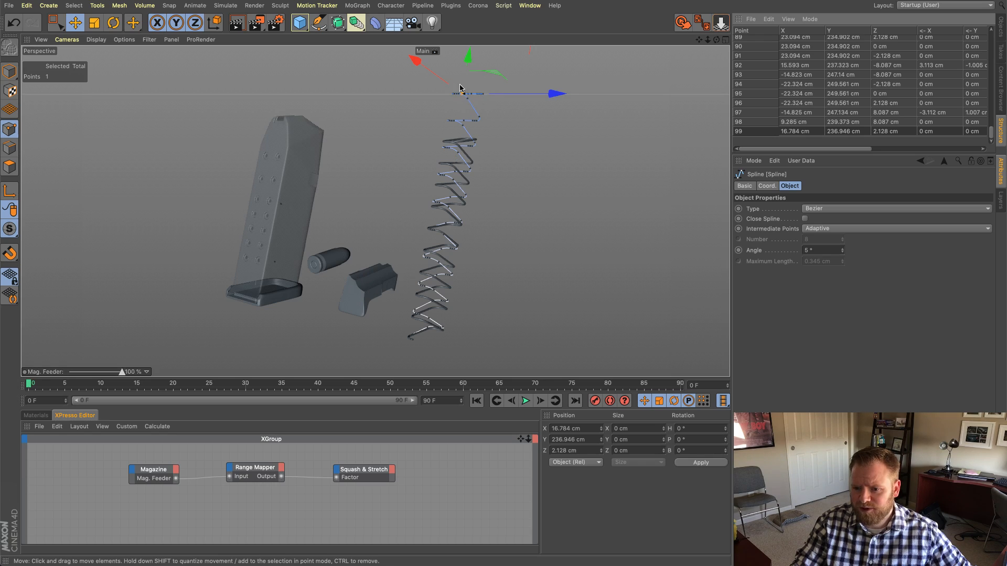
left_click(1002, 29)
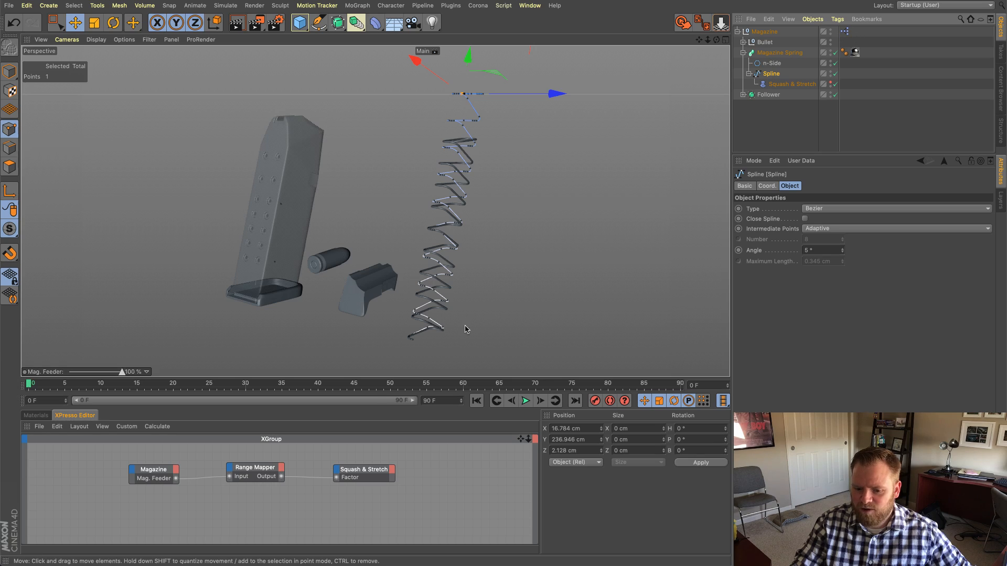
Step: Add a Point node below the Range Mapper and add the Spline as an object node beside it
right_click(247, 511)
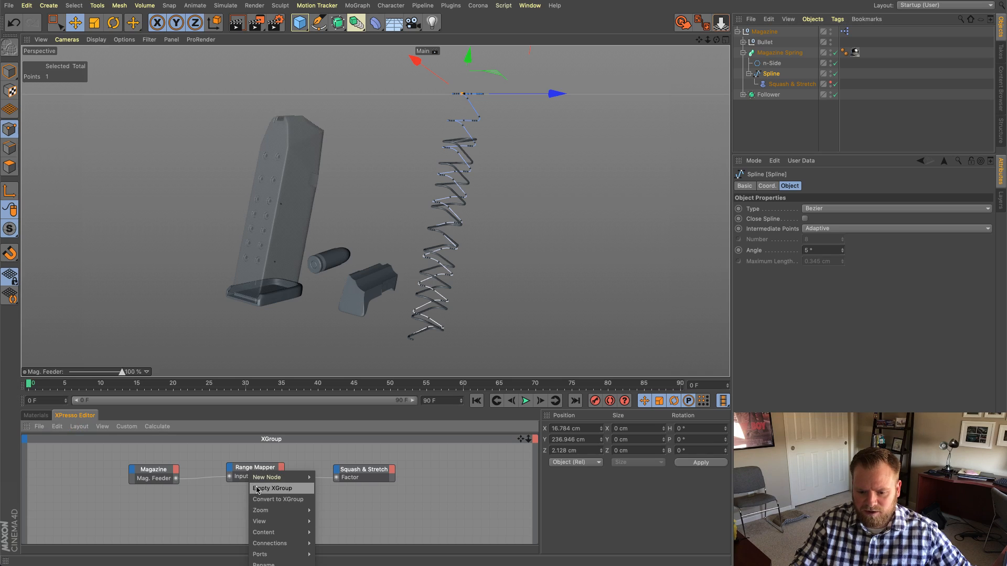
mouse_move(294, 477)
mouse_move(327, 481)
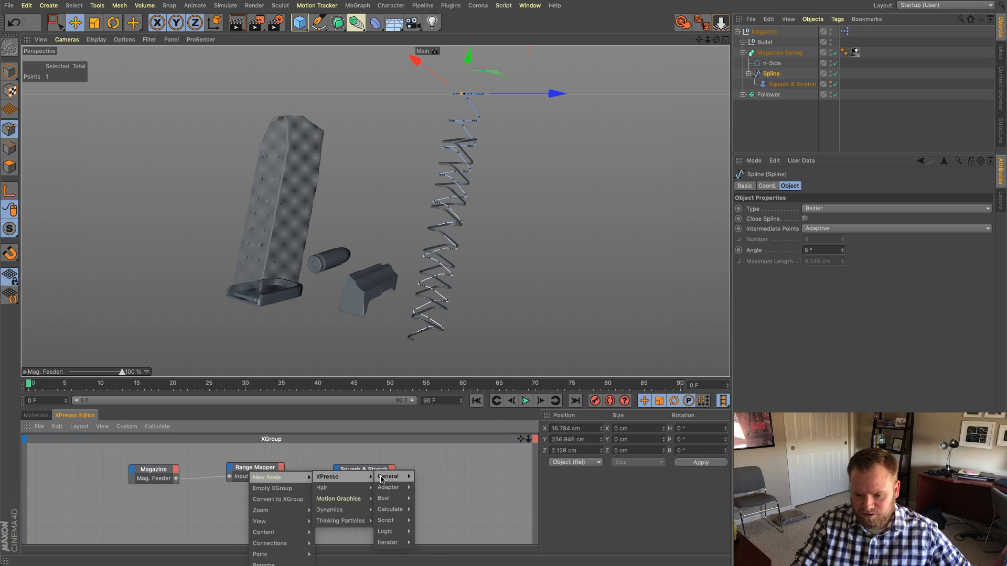
mouse_move(394, 479)
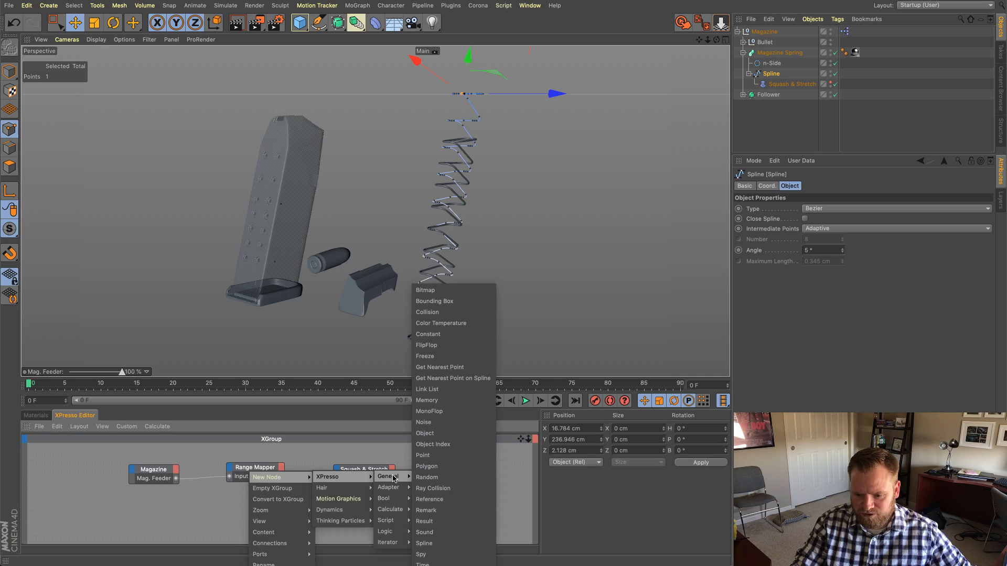
left_click(425, 456)
left_click_drag(258, 500, 265, 502)
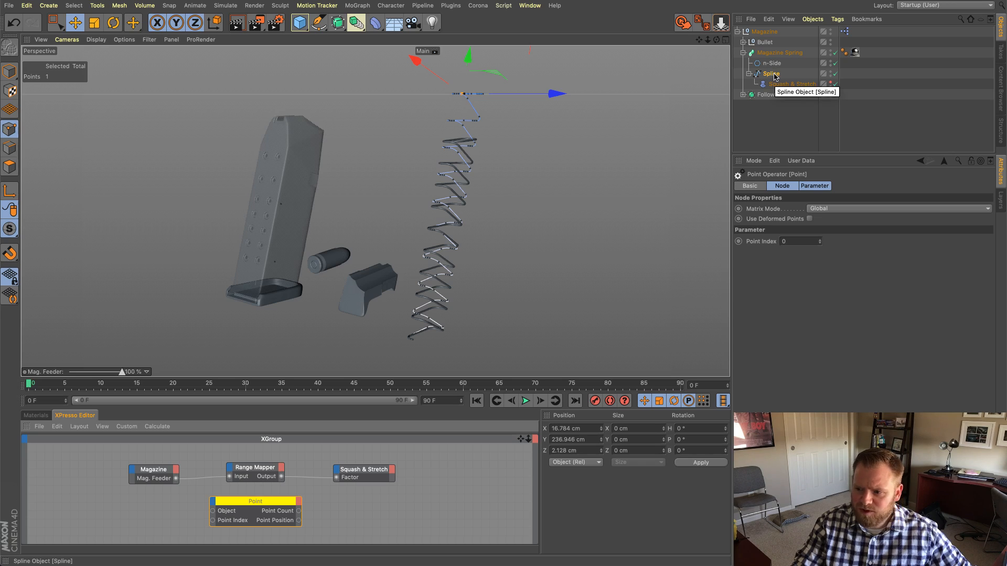
left_click_drag(774, 76, 162, 508)
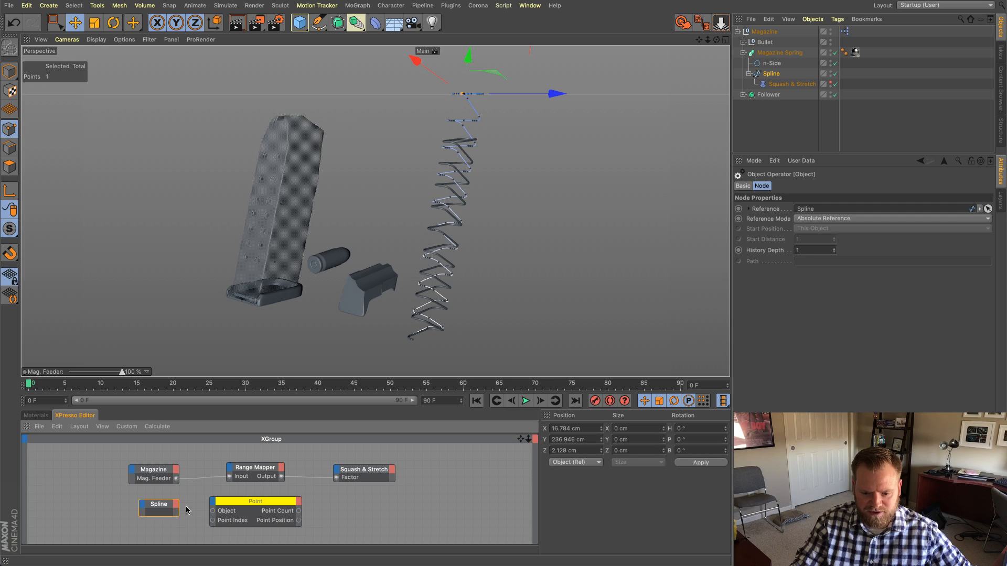
Step: Give the Spline node an Object output, connect it to the Point node's Object input, and tidy the two nodes' spacing
left_click(176, 506)
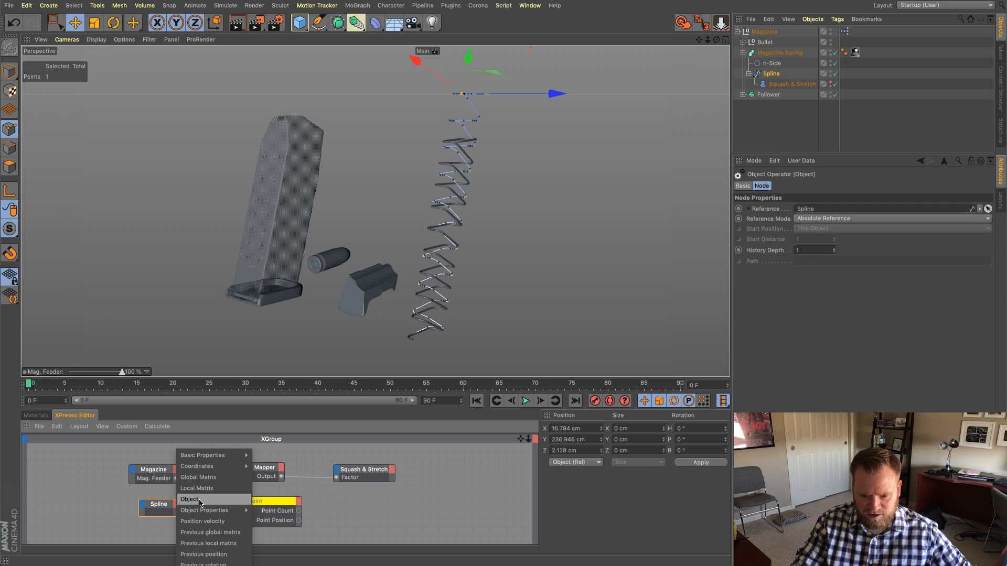
left_click(200, 500)
mouse_move(176, 512)
left_mouse_down()
mouse_move(212, 514)
mouse_move(165, 505)
left_mouse_up()
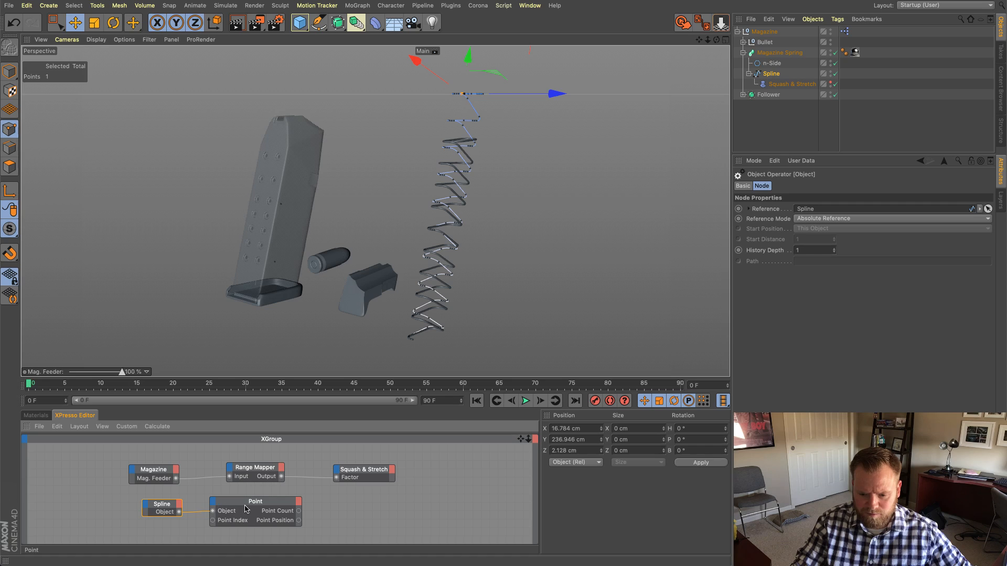
left_click_drag(258, 506, 263, 506)
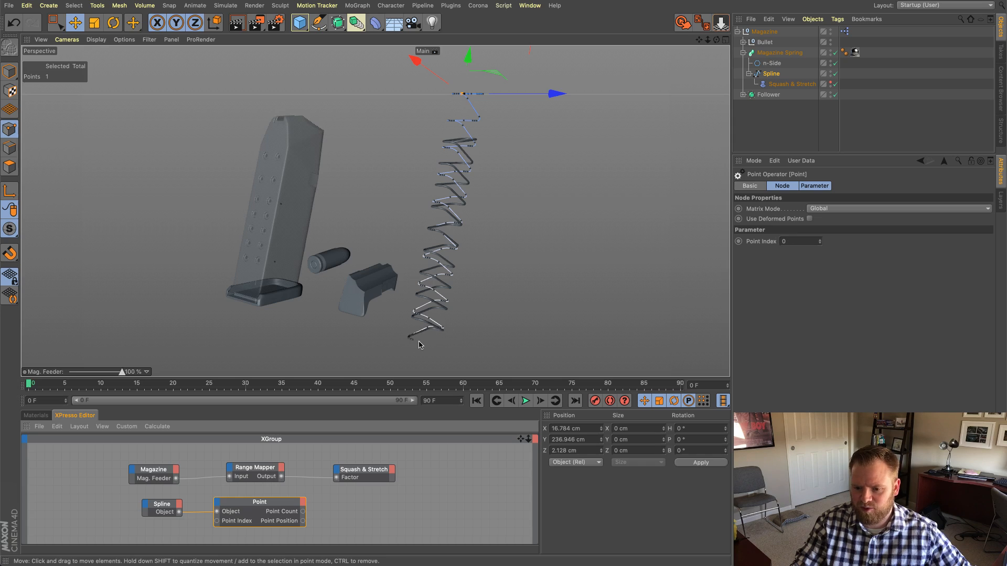
Step: Check the last point's number in the spline's point list and set the Point node's Point Index to 99
left_click(1002, 131)
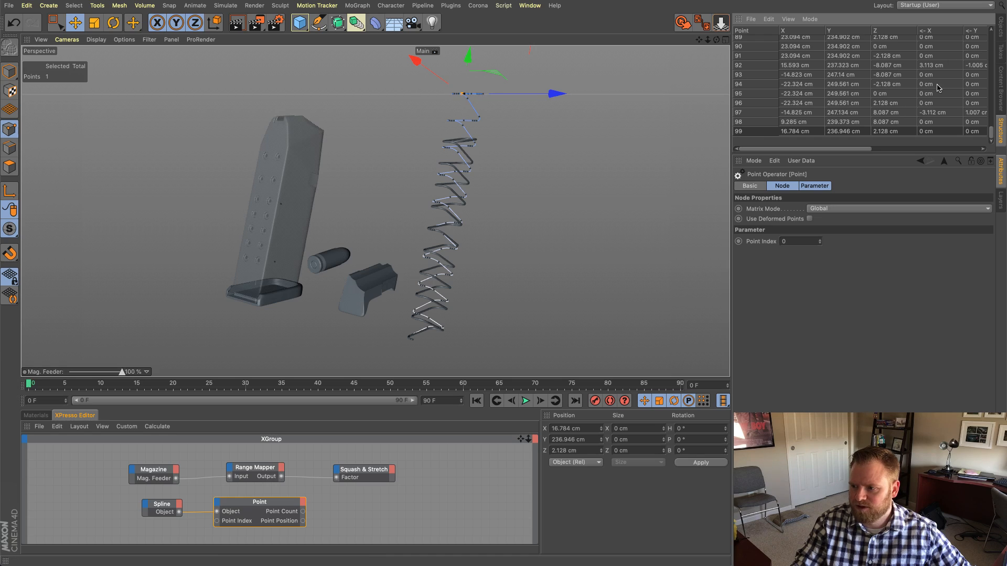
left_click(999, 26)
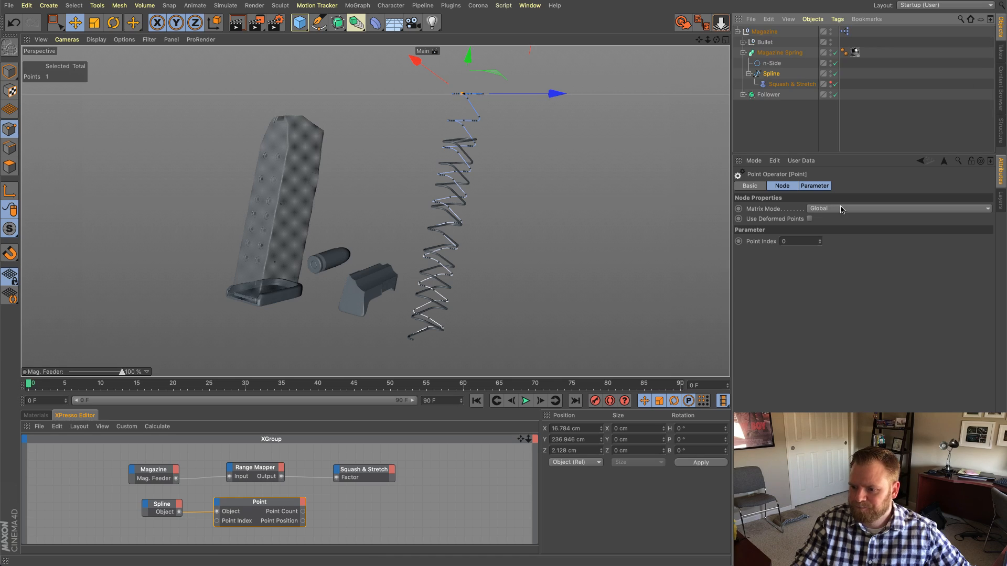
double_click(799, 242)
type("99")
key("Return")
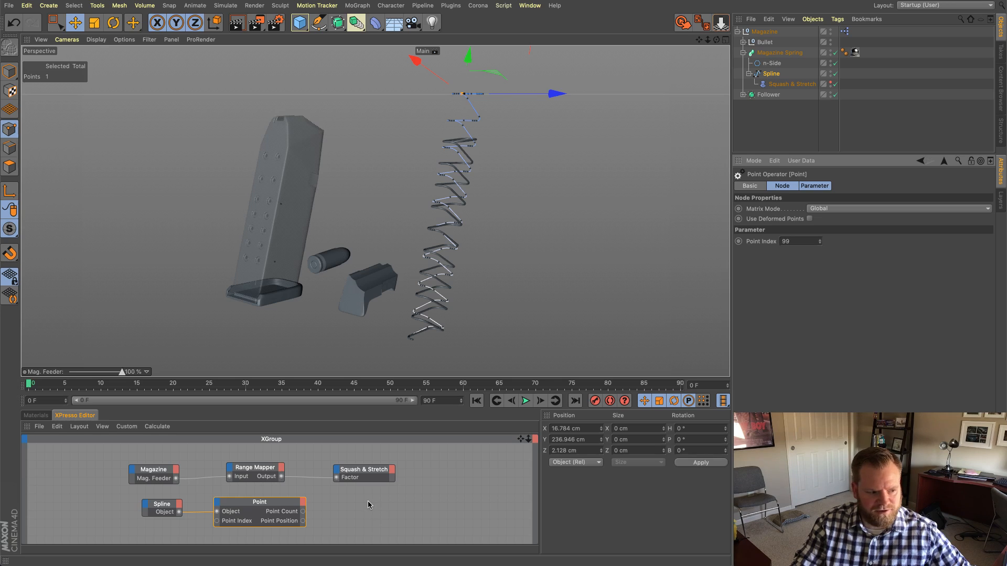
Step: Group the Follower under a new null at its own position and name the null Follower Pos
left_click(769, 96)
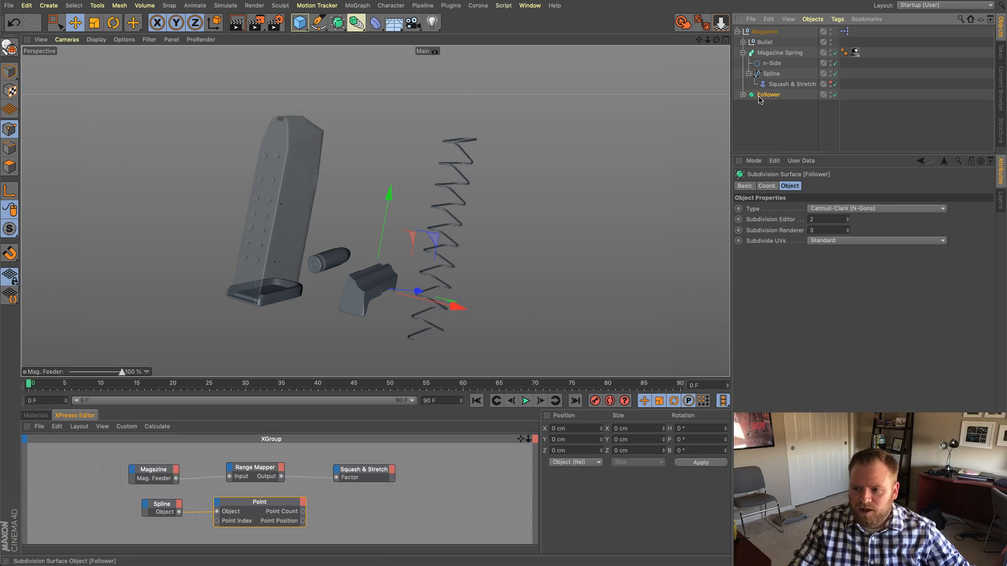
left_click(49, 6)
mouse_move(52, 21)
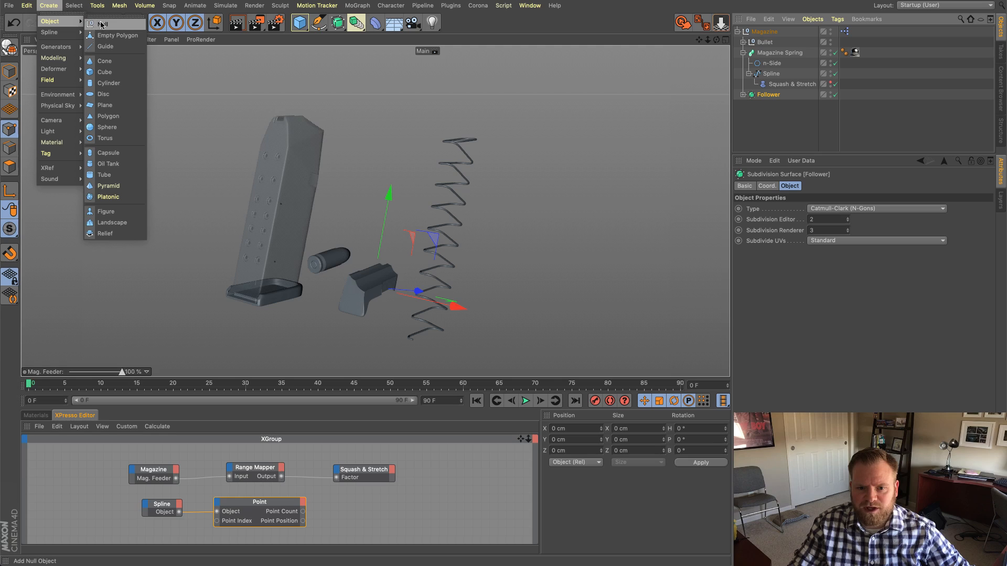
left_click(121, 26, "alt")
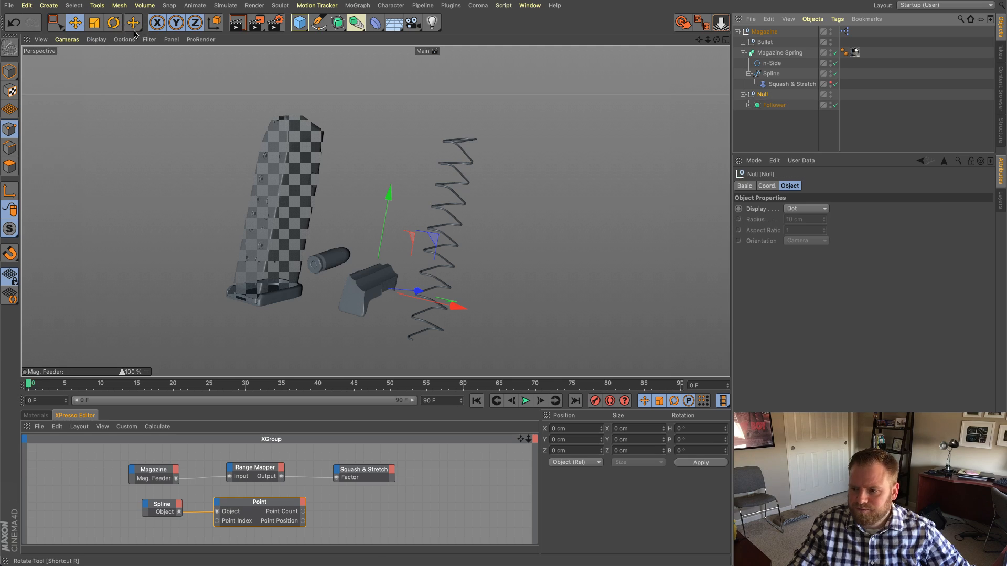
double_click(764, 95)
type("Followe")
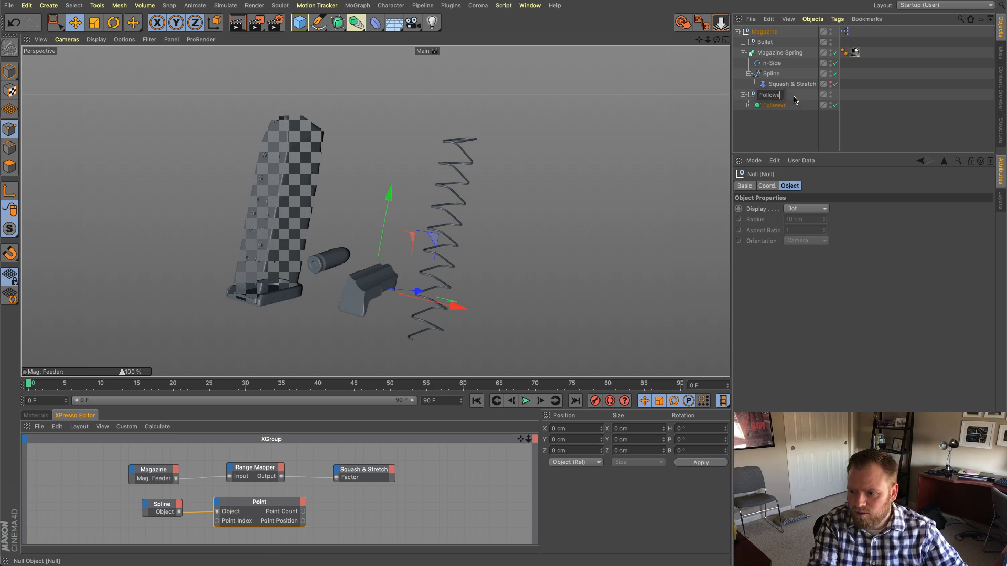
type("r Pos")
key("Return")
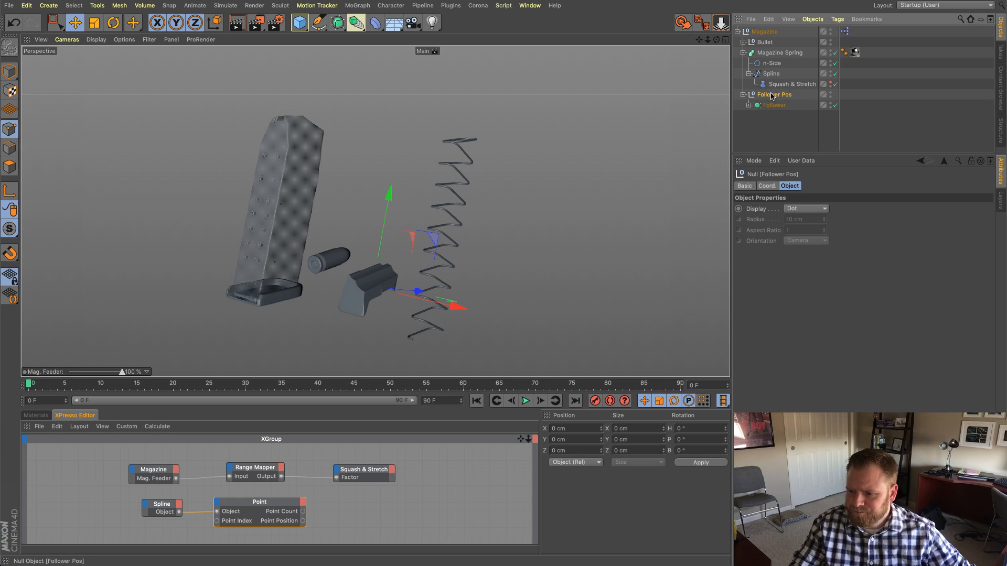
Step: Collapse the Follower Pos null and add it as an object node beside the Point node in the XPresso network
left_click(743, 95)
left_click_drag(779, 96, 366, 506)
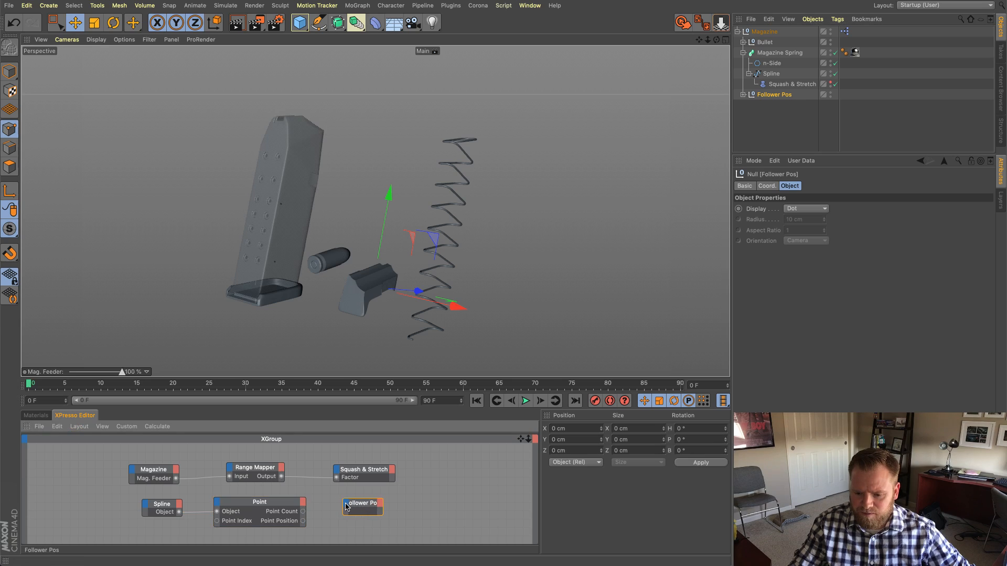
double_click(357, 506)
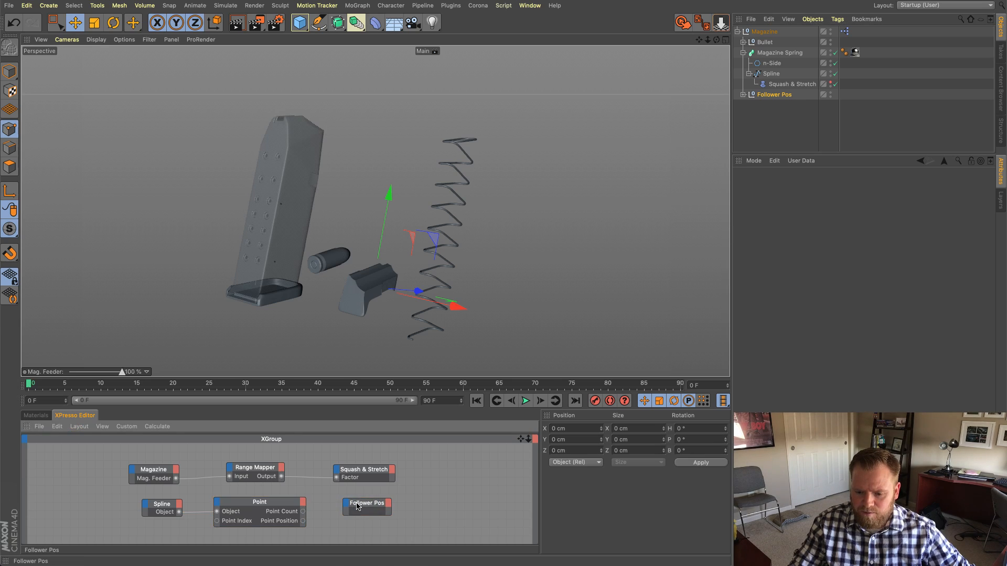
left_click_drag(366, 507, 365, 507)
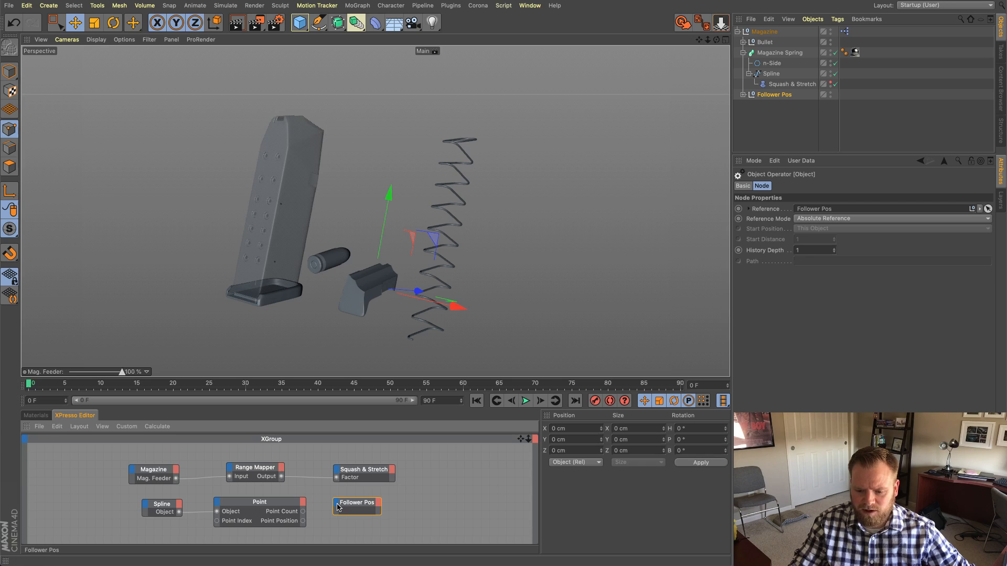
Step: Give the Follower Pos node a Global Position input and connect the Point node's Point Position output to it
left_click(339, 507)
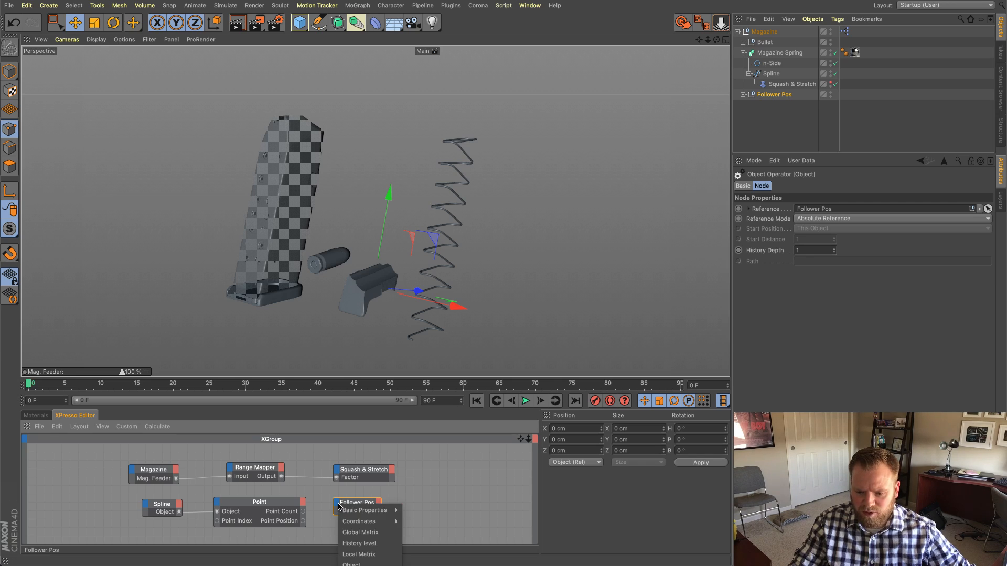
mouse_move(350, 522)
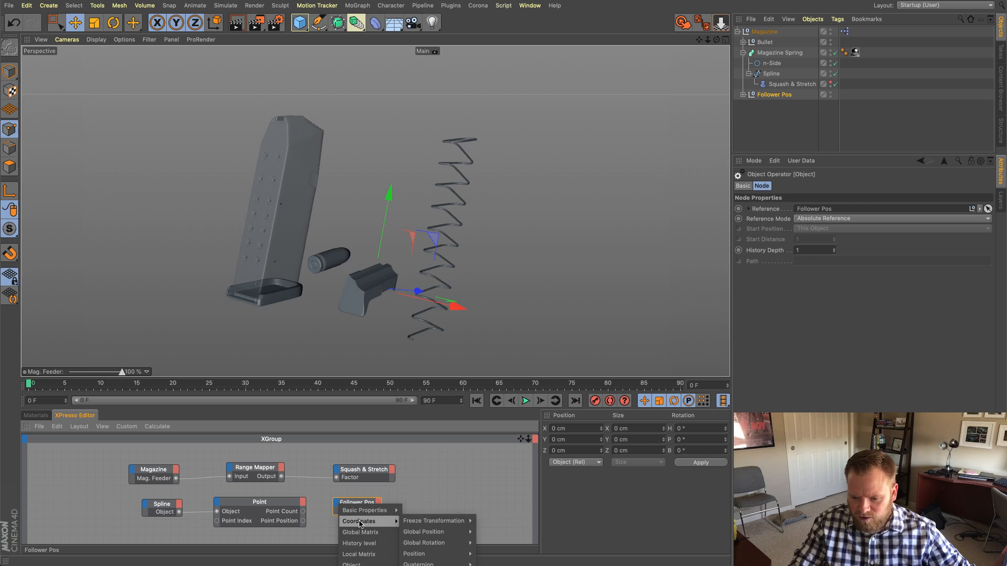
mouse_move(435, 534)
left_click(499, 532)
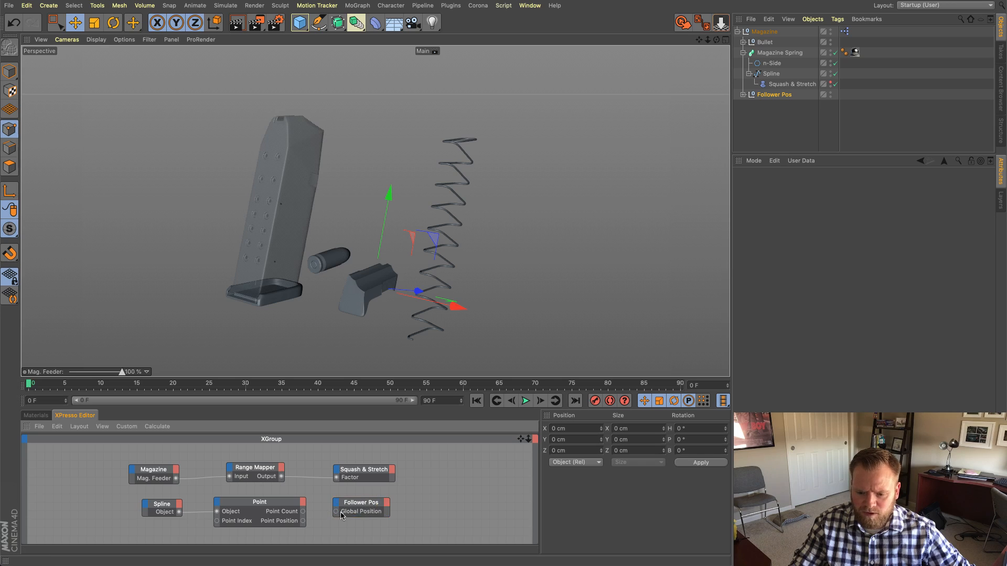
double_click(366, 504)
left_click_drag(366, 504, 371, 503)
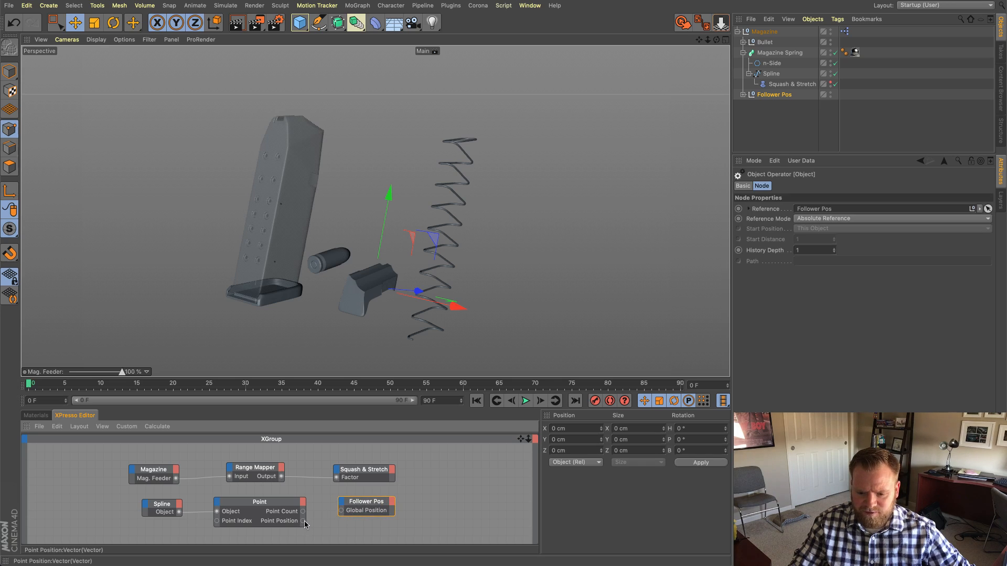
left_click_drag(302, 523, 341, 511)
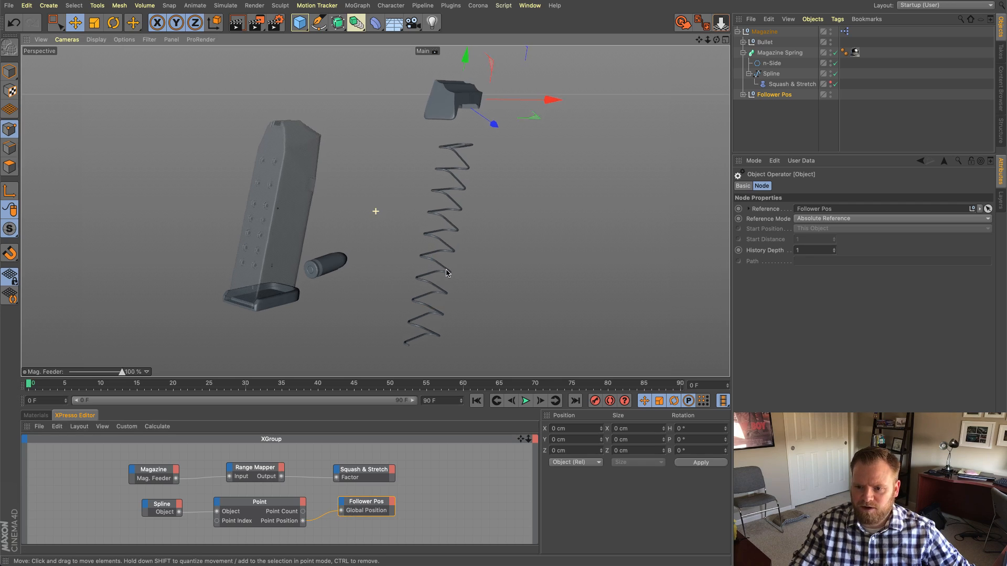
Step: Disable and re-enable the Squash & Stretch deformer to compare the follower's position with the undeformed and deformed spring
left_click_drag(444, 275, 437, 247, "alt")
left_click_drag(475, 170, 482, 166, "alt")
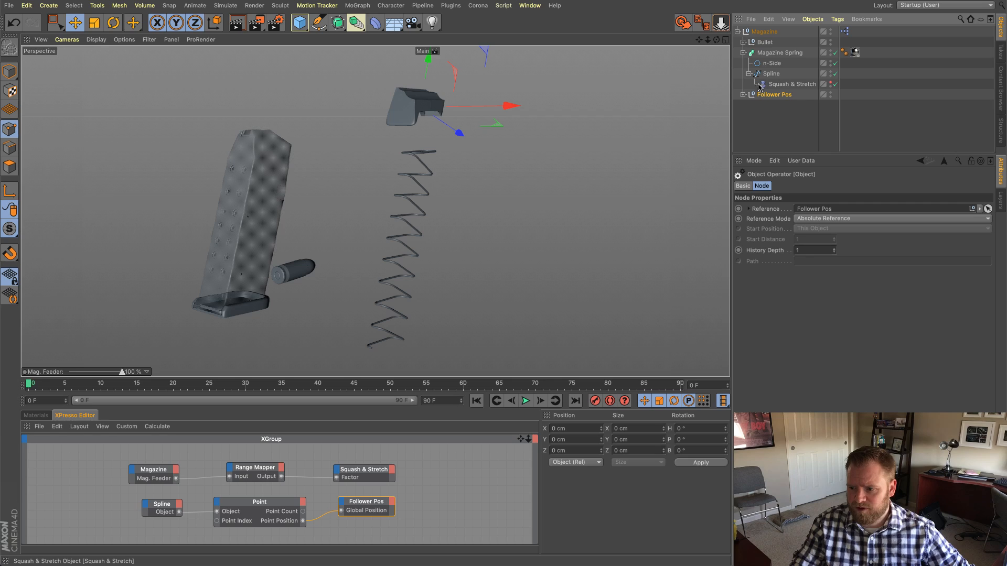
left_click(836, 84)
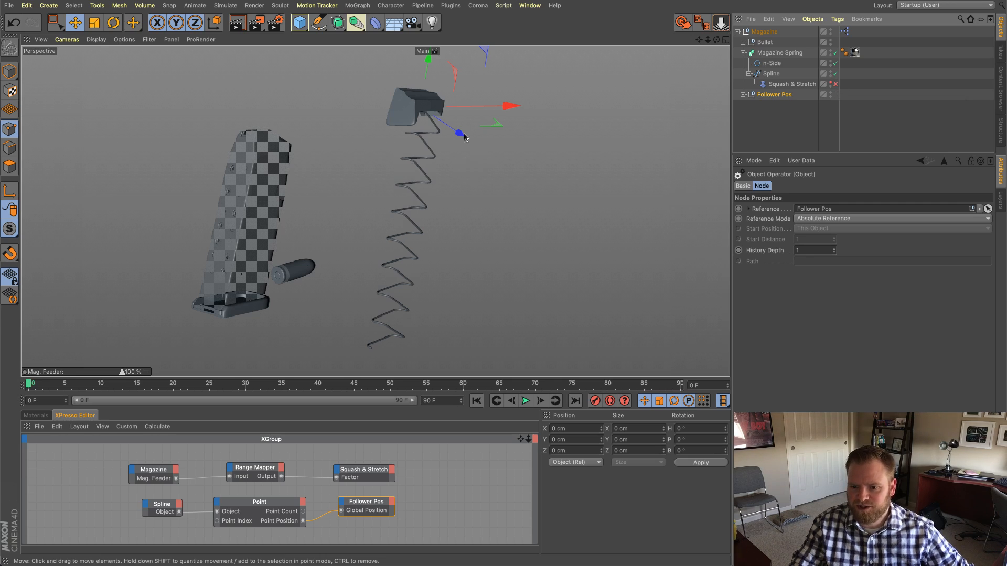
left_click(836, 84)
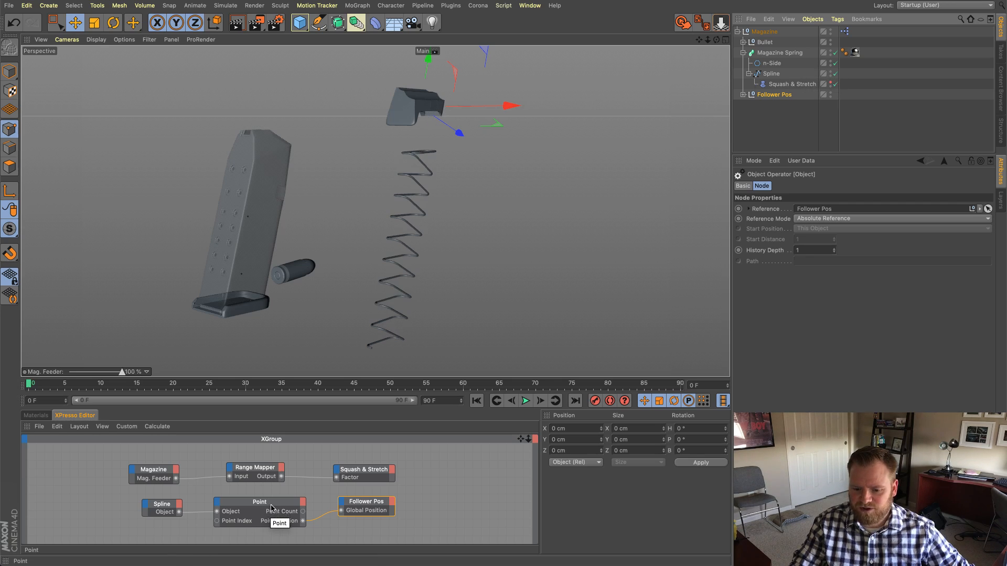
Step: Enable Use Deformed Points on the Point node and raise its Point Index to 681
left_click(247, 515)
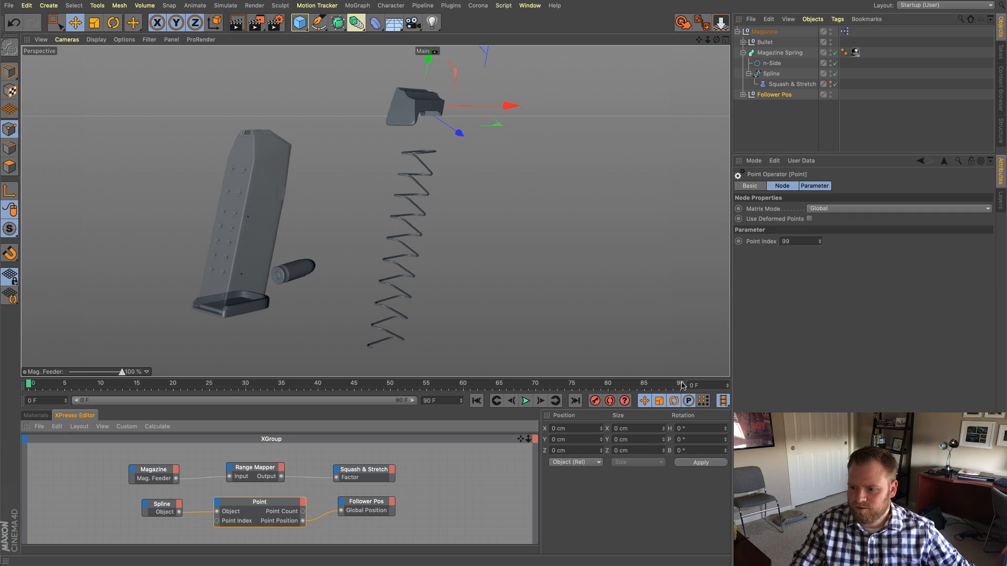
left_click(810, 219)
left_click_drag(403, 317, 424, 308, "alt")
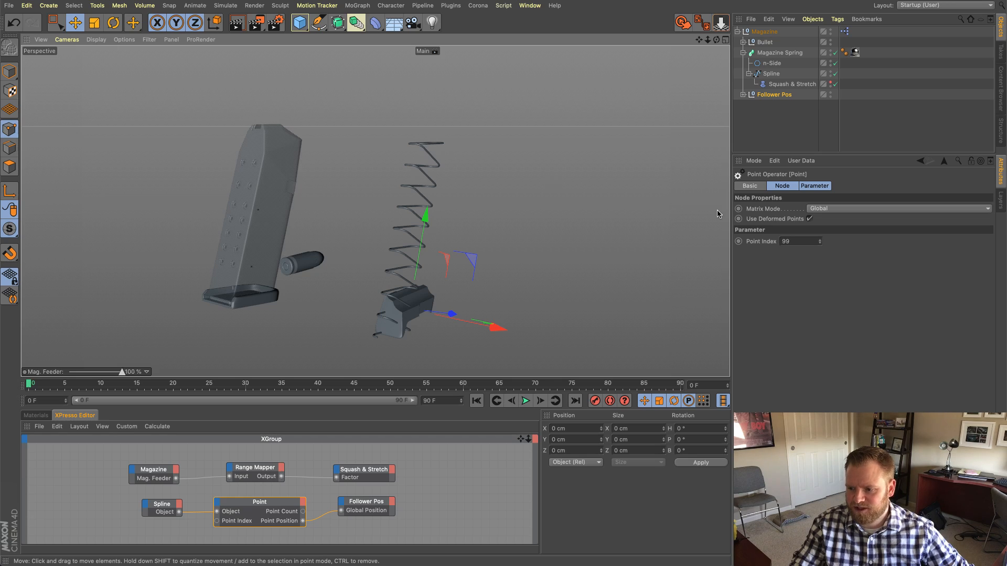
left_click_drag(821, 244, 822, 310)
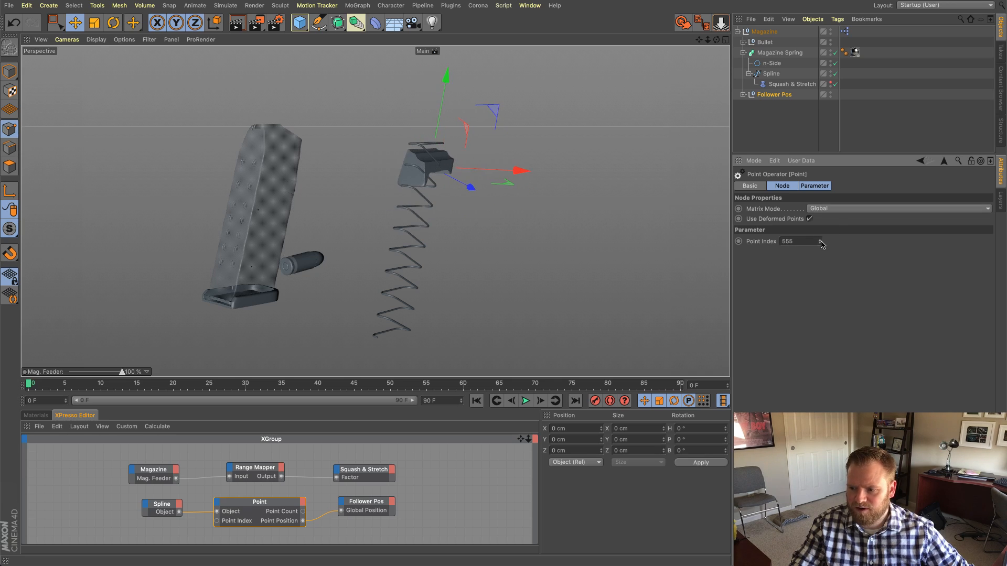
left_click_drag(821, 244, 821, 228)
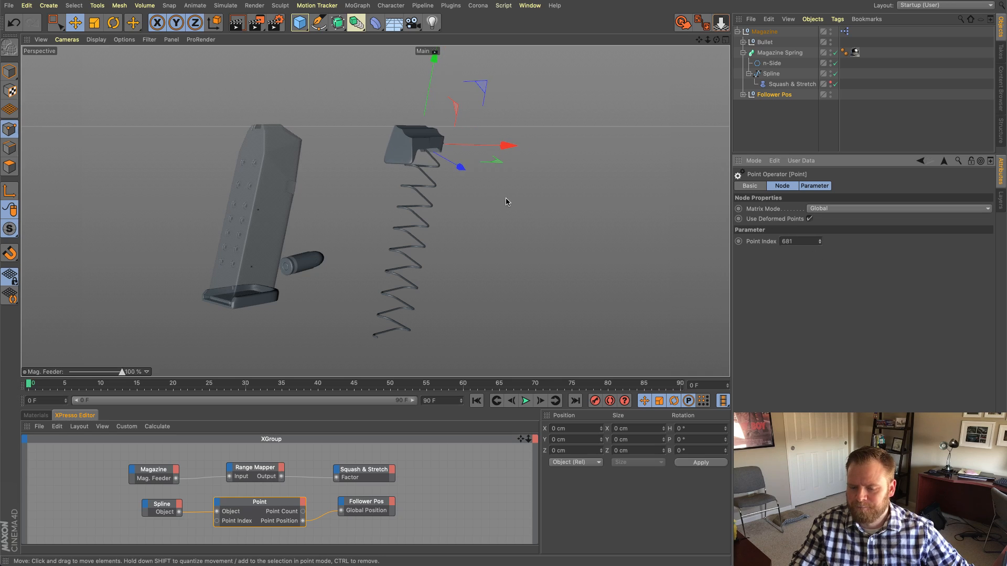
Step: Switch the transform axes to world coordinates and examine how the follower sits on the spring's upper end
left_click_drag(508, 196, 464, 186, "alt")
right_click_drag(464, 186, 489, 130, "alt")
left_click_drag(489, 130, 454, 133, "alt")
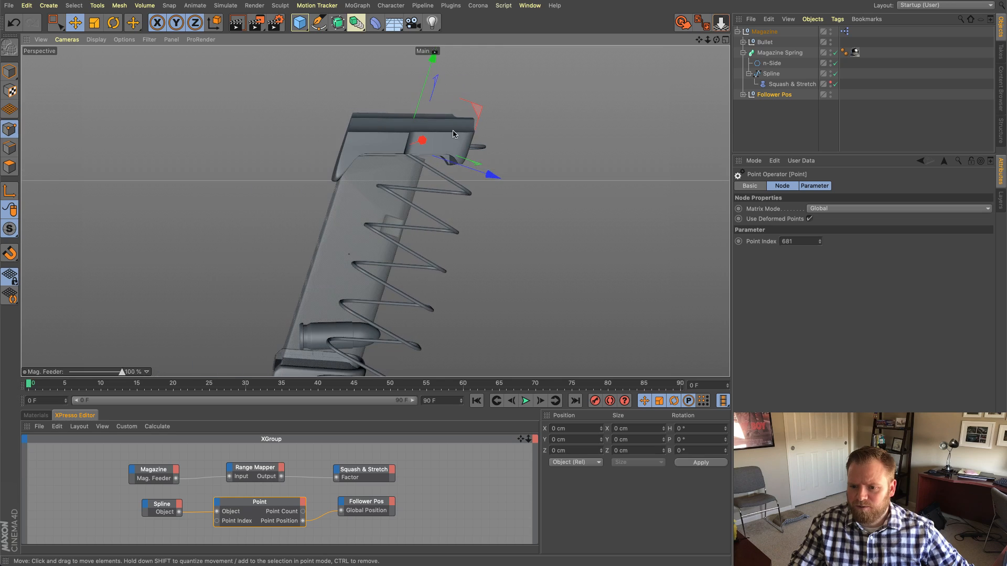
left_click(214, 23)
middle_click_drag(512, 171, 512, 187, "alt")
left_click_drag(512, 187, 520, 175, "alt")
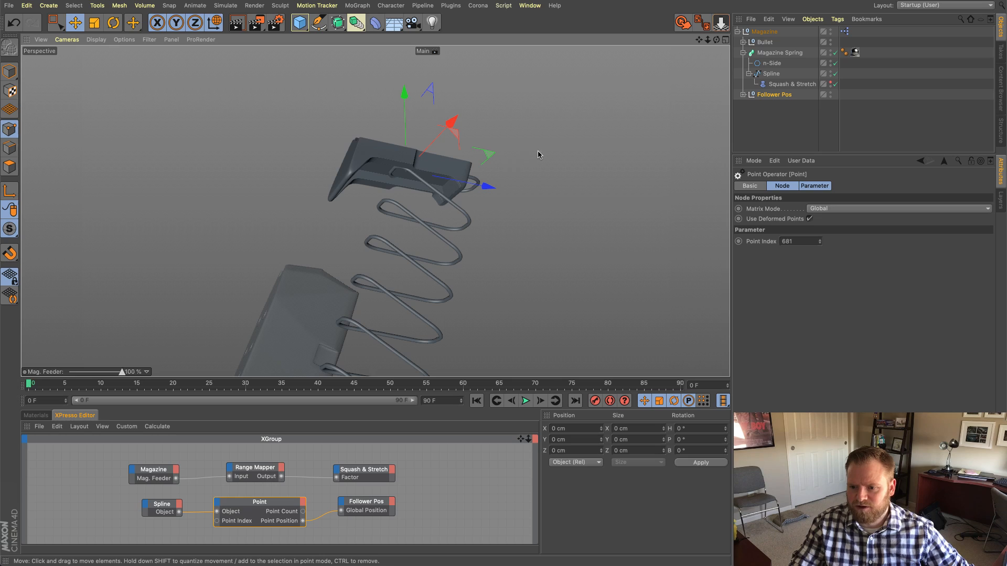
Step: Select the Follower inside Follower Pos and examine from several angles how it fits against the spring's top coil
left_click(743, 95)
left_click(774, 106)
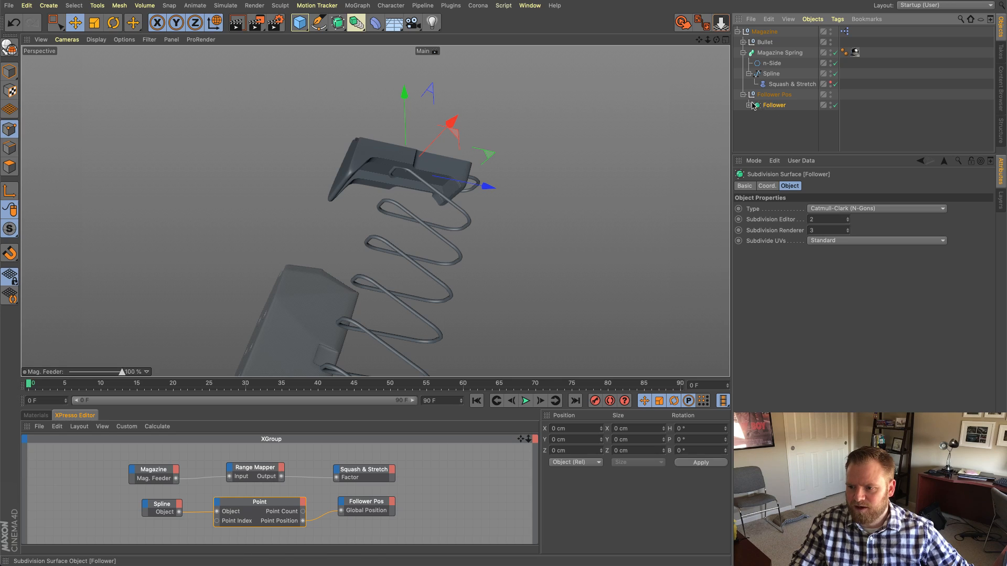
left_click_drag(348, 187, 408, 169, "alt")
right_click_drag(408, 169, 489, 181, "alt")
left_click_drag(489, 181, 502, 141, "alt")
left_click_drag(582, 191, 571, 192)
left_click_drag(571, 192, 443, 236, "alt")
scroll(510, 227, "down", 5)
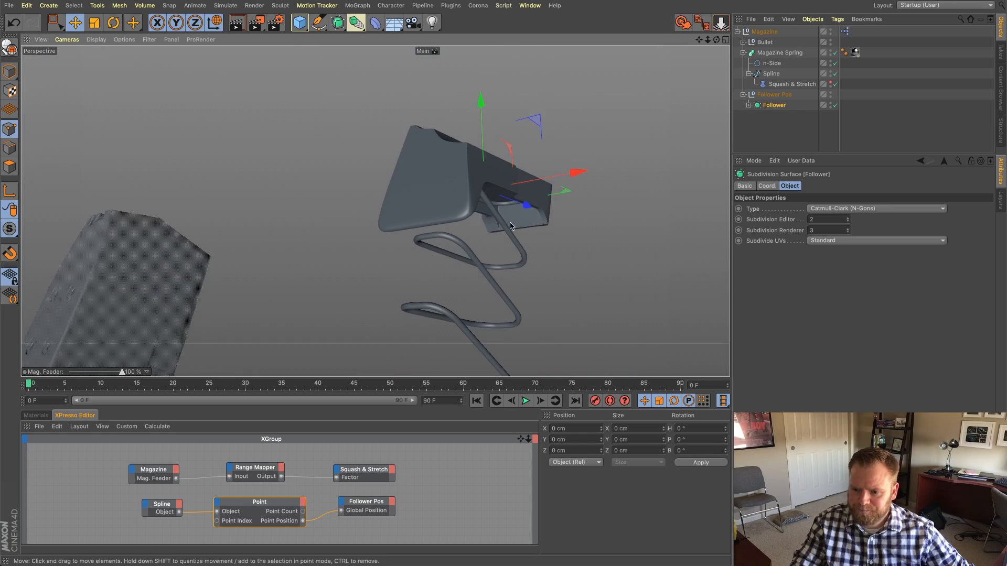
right_click_drag(510, 227, 375, 211, "alt")
left_click_drag(376, 211, 461, 245, "alt")
right_click_drag(461, 245, 412, 216, "alt")
left_click_drag(412, 216, 448, 224, "alt")
right_click_drag(448, 225, 476, 225, "alt")
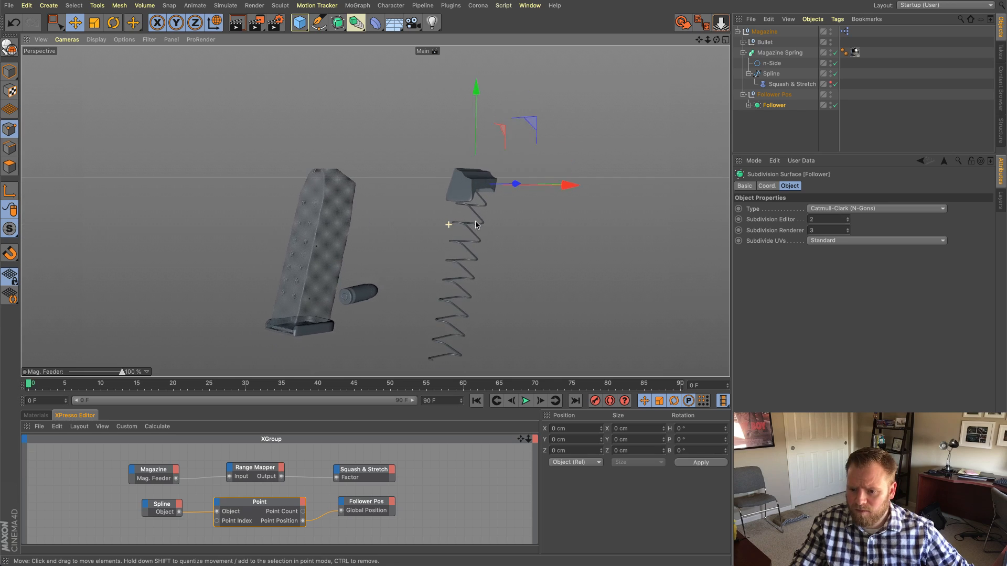
left_click_drag(475, 225, 480, 232, "alt")
Step: Clear the object selection and test the follower against the spring with the Mag. Feeder slider, leaving the slider at 100 %
left_click(776, 137)
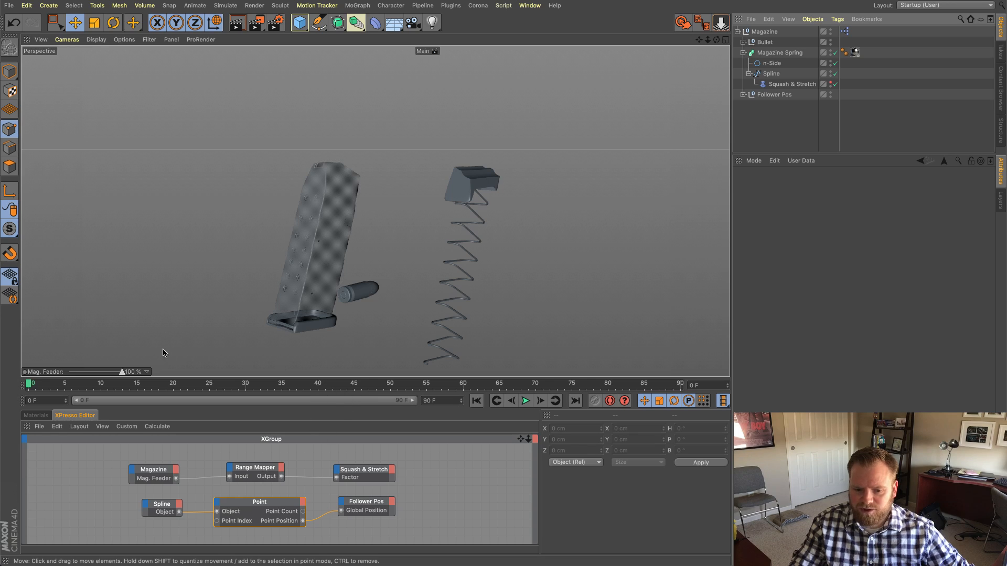
mouse_move(121, 372)
left_mouse_down()
mouse_move(74, 375)
mouse_move(125, 371)
left_mouse_up()
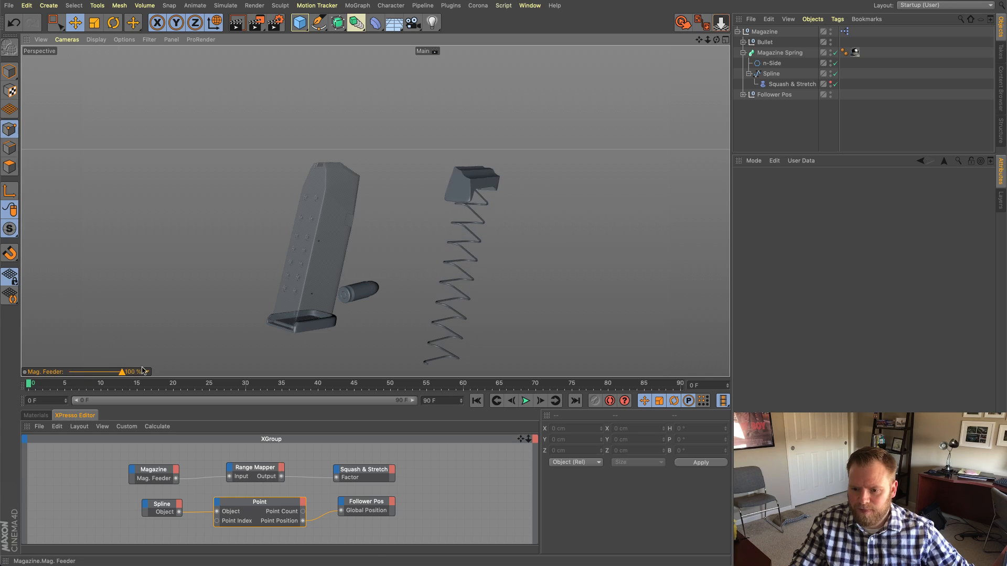
middle_click_drag(401, 310, 397, 283, "alt")
right_click_drag(364, 283, 427, 272, "alt")
middle_click_drag(427, 272, 411, 267, "alt")
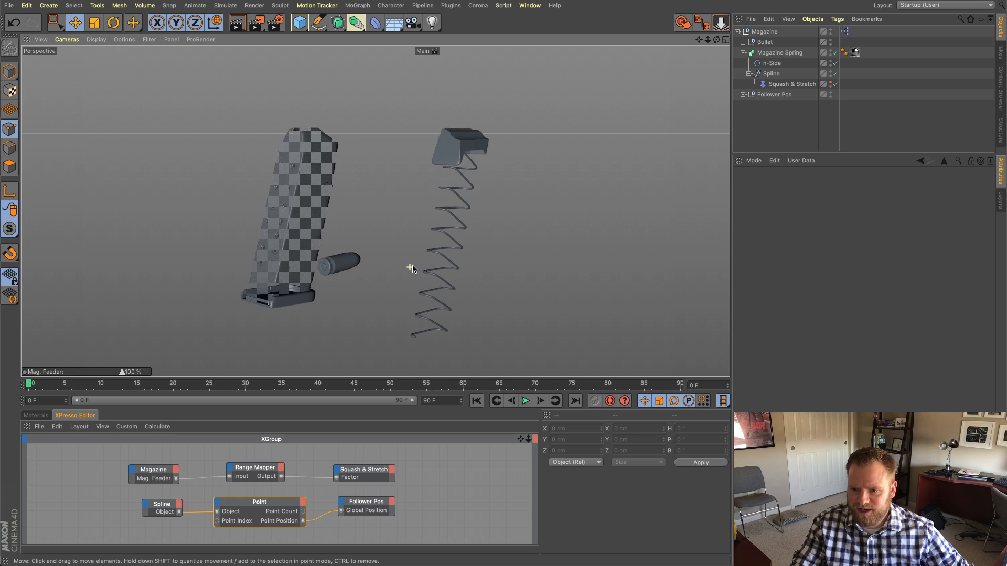
right_click_drag(411, 267, 437, 266, "alt")
mouse_move(122, 372)
left_mouse_down()
mouse_move(84, 372)
mouse_move(121, 374)
left_mouse_up()
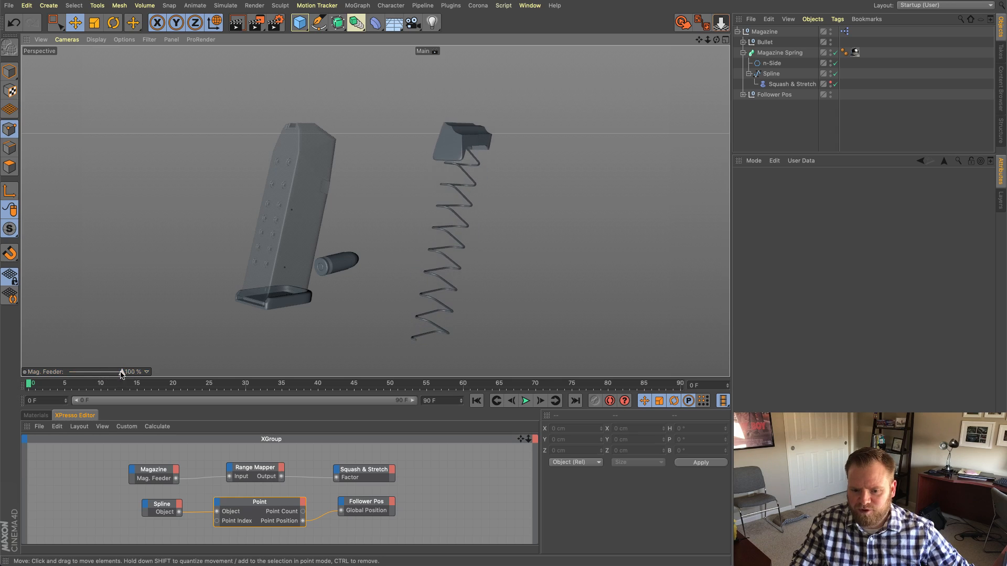
Step: Set the priority of the Magazine's XPresso tag to Generators
left_click(845, 32)
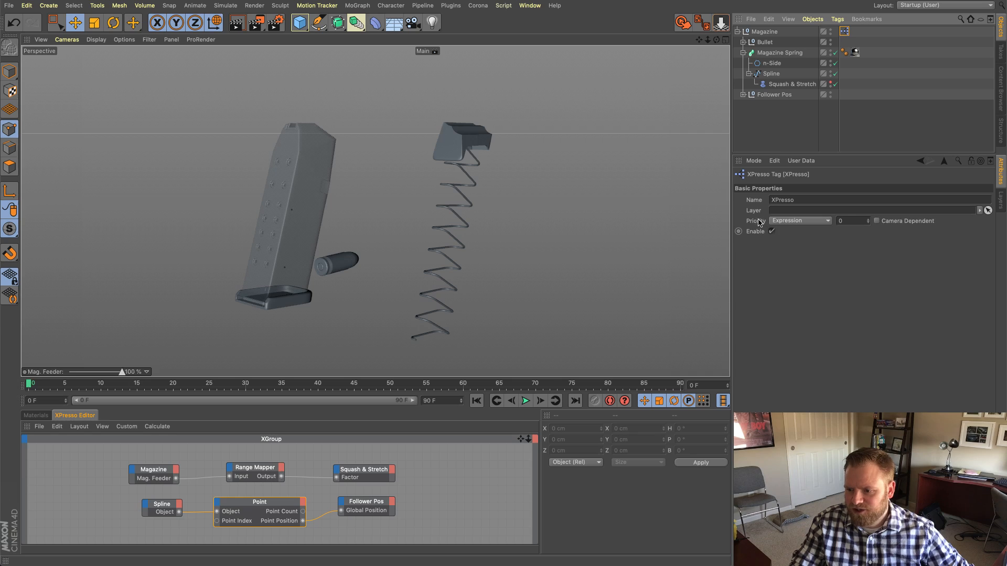
left_click(808, 221)
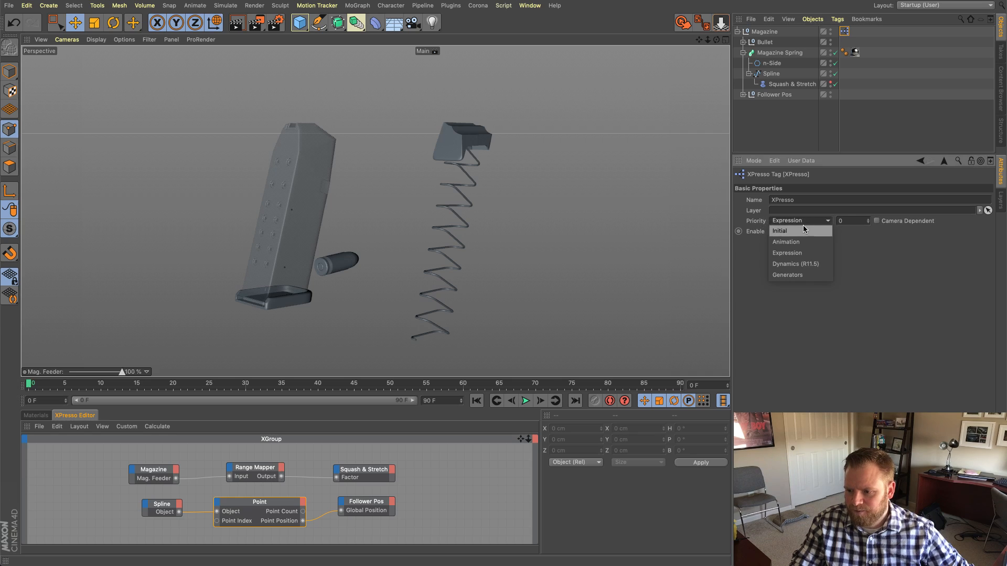
left_click(813, 276)
Step: Test how the follower tracks the spring's upper end with the Mag. Feeder slider, leaving the slider at 0 %
mouse_move(124, 373)
left_mouse_down()
mouse_move(70, 373)
mouse_move(122, 373)
mouse_move(109, 375)
left_mouse_up()
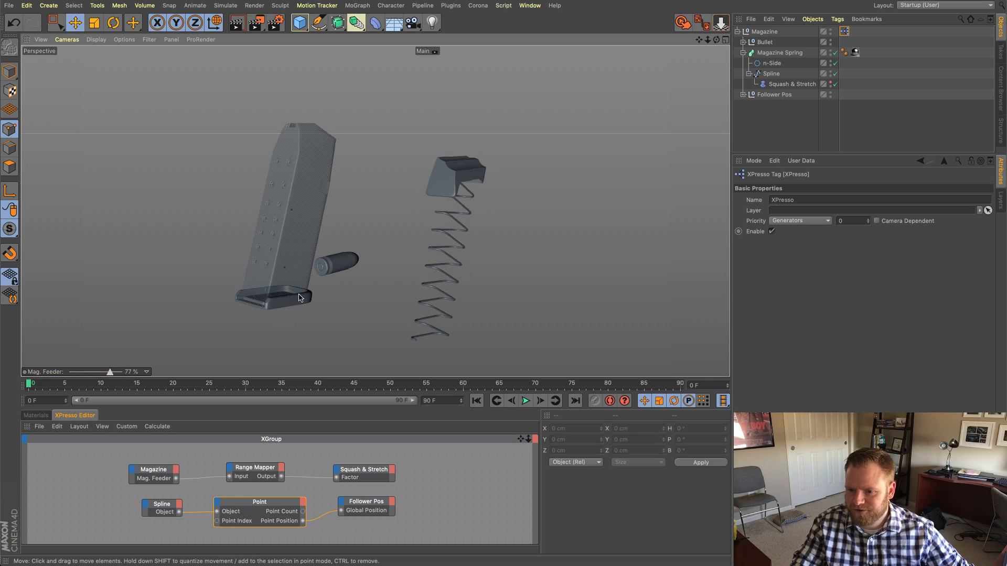
mouse_move(414, 241)
left_mouse_down("alt")
mouse_move(434, 241)
mouse_move(424, 223)
left_mouse_up("alt")
left_click(450, 179)
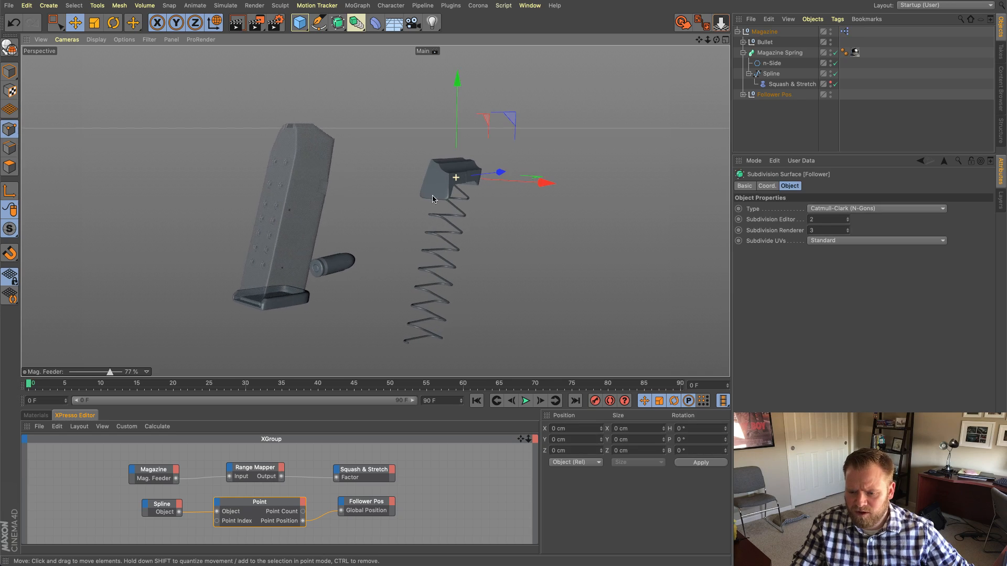
left_click_drag(449, 178, 393, 226, "alt")
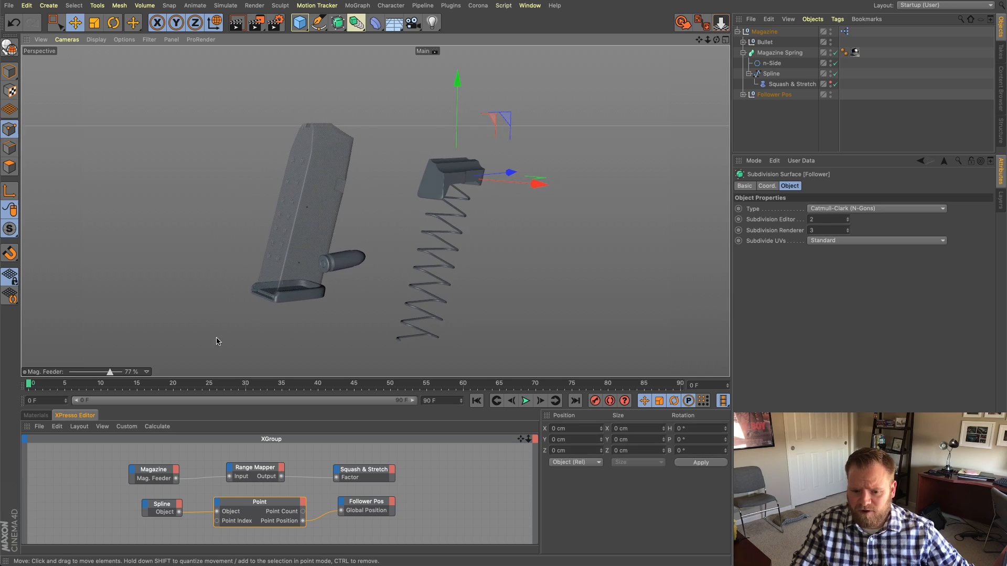
left_click_drag(109, 372, 41, 372)
left_click_drag(321, 276, 354, 279, "alt")
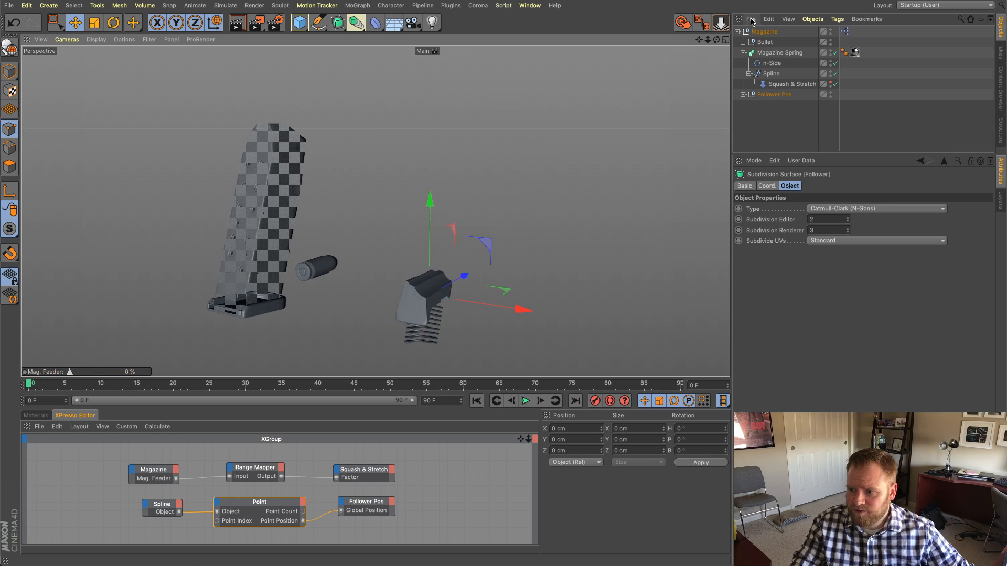
Step: Select Magazine Spring and Follower Pos together and move them along the X axis into the magazine body
left_click(743, 52)
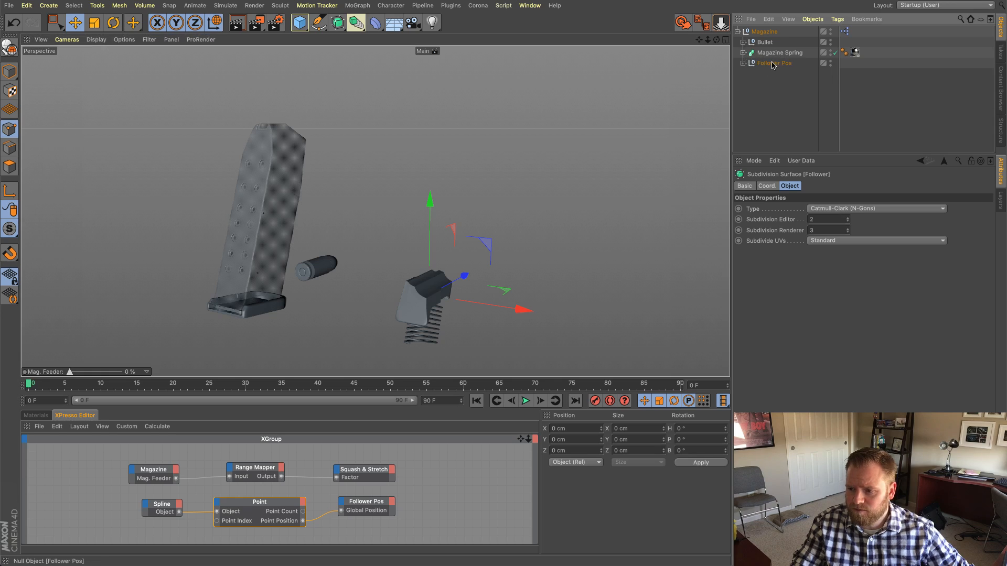
left_click(773, 63)
left_click(777, 53, "ctrl")
left_click_drag(442, 207, 551, 240, "alt")
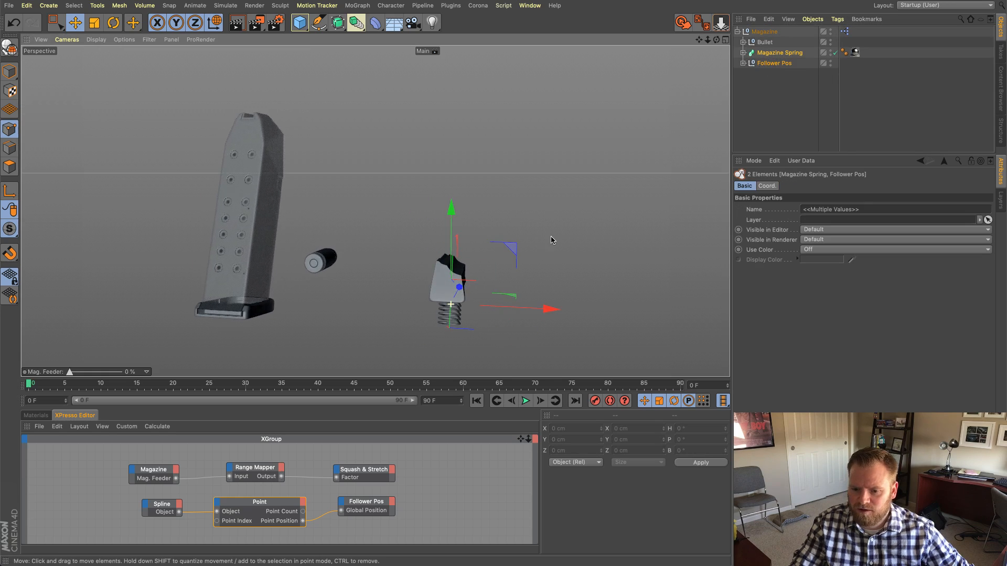
left_click_drag(536, 307, 257, 275)
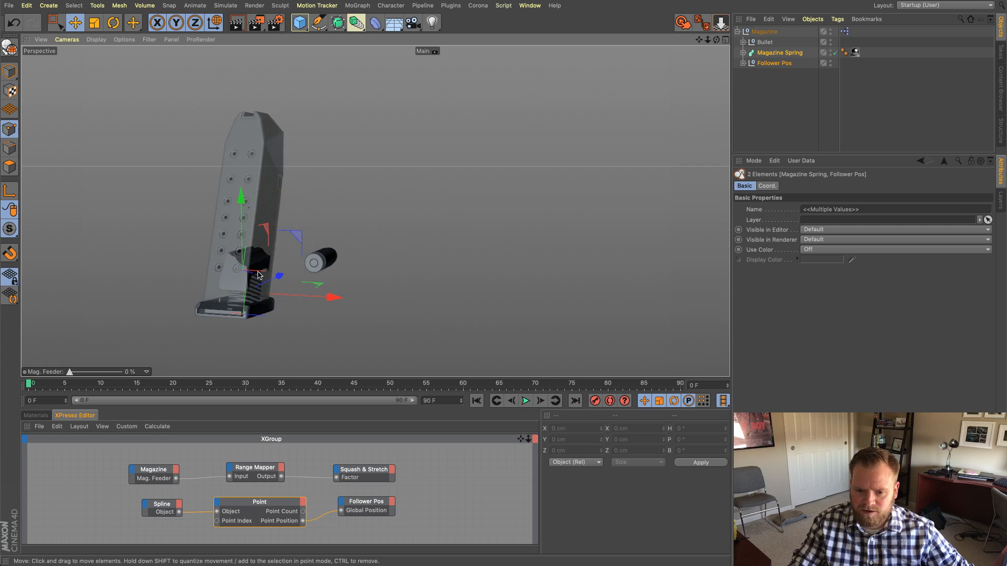
right_click_drag(258, 275, 341, 279, "alt")
middle_click_drag(342, 278, 369, 225, "alt")
left_click_drag(369, 225, 425, 230, "alt")
right_click_drag(273, 284, 404, 270, "alt")
mouse_move(405, 268)
left_mouse_down()
mouse_move(411, 263)
mouse_move(396, 262)
mouse_move(400, 300)
mouse_move(331, 295)
mouse_move(402, 275)
left_mouse_up()
Step: Examine how the spring and follower sit inside the magazine from several angles, clear the selection and check the Mag. Feeder slider at 0 %
right_click_drag(402, 275, 338, 265, "alt")
left_click_drag(320, 257, 338, 267, "alt")
right_click_drag(435, 274, 395, 272, "alt")
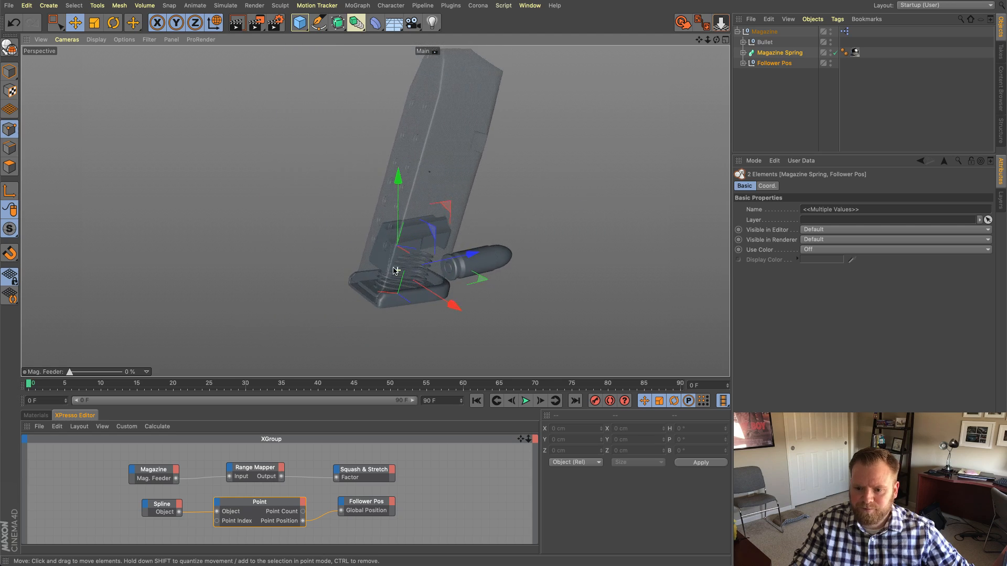
left_click_drag(395, 273, 440, 251, "alt")
middle_click_drag(441, 248, 453, 271, "alt")
right_click_drag(470, 270, 500, 261, "alt")
middle_click_drag(500, 261, 486, 271, "alt")
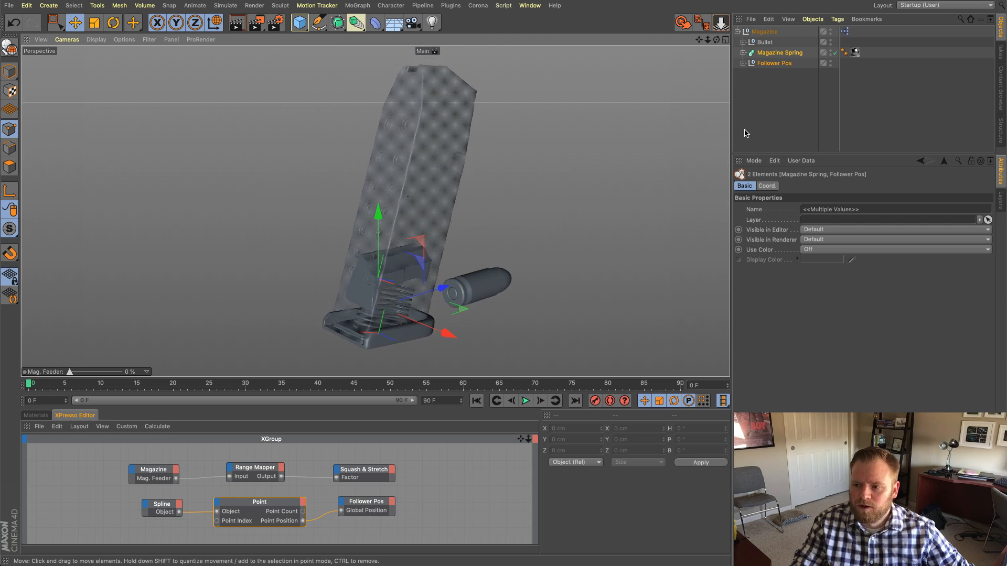
left_click(755, 127)
left_click_drag(531, 171, 496, 178, "alt")
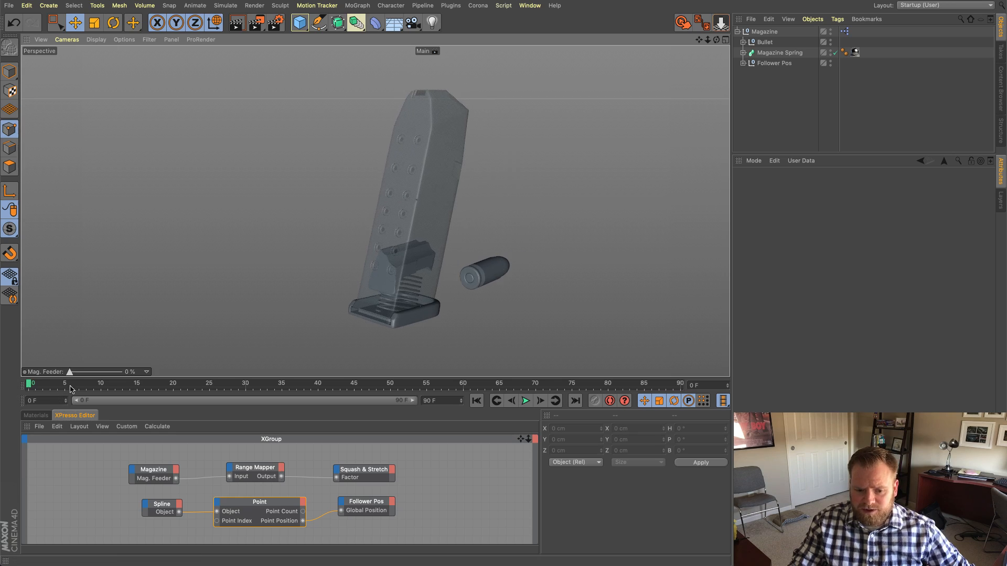
mouse_move(72, 375)
left_mouse_down()
mouse_move(117, 375)
mouse_move(67, 375)
left_mouse_up()
middle_click_drag(384, 203, 346, 225, "alt")
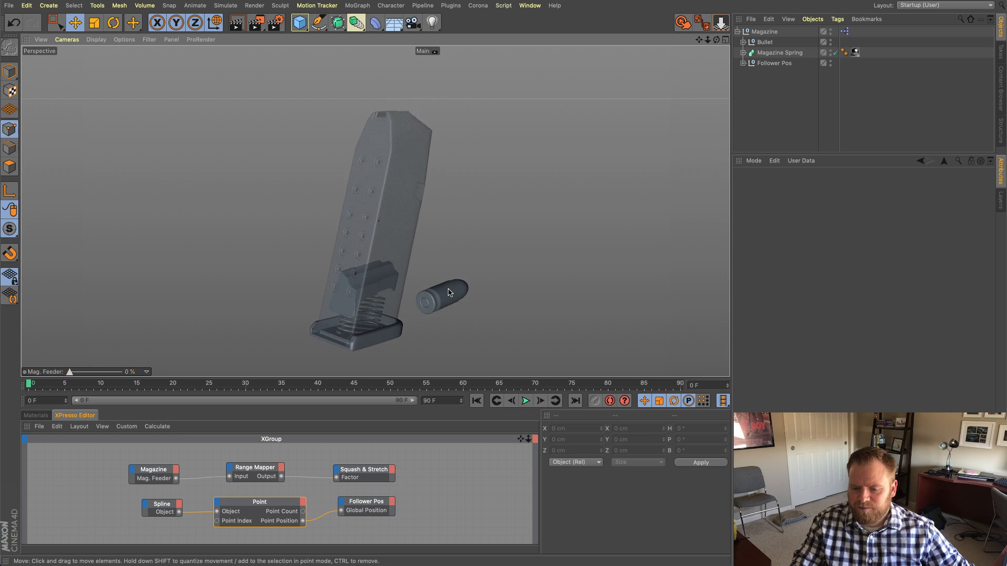
Step: Select the Bullet null and add a MoGraph Cloner as its parent
left_click(449, 292)
left_click_drag(445, 292, 411, 291, "alt")
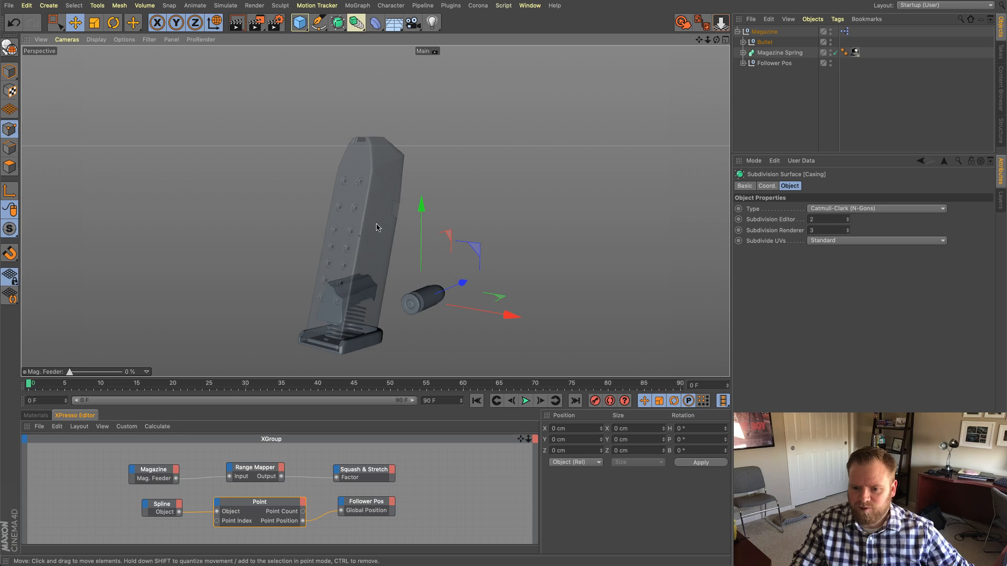
right_click_drag(428, 257, 416, 259, "alt")
middle_click_drag(424, 249, 413, 258, "alt")
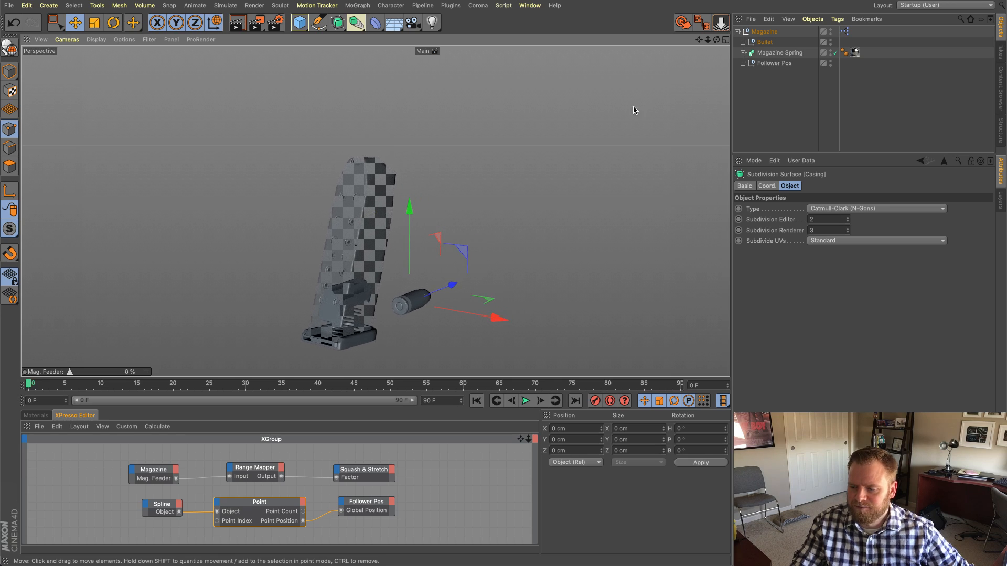
left_click(763, 43)
middle_click_drag(534, 224, 440, 202, "alt")
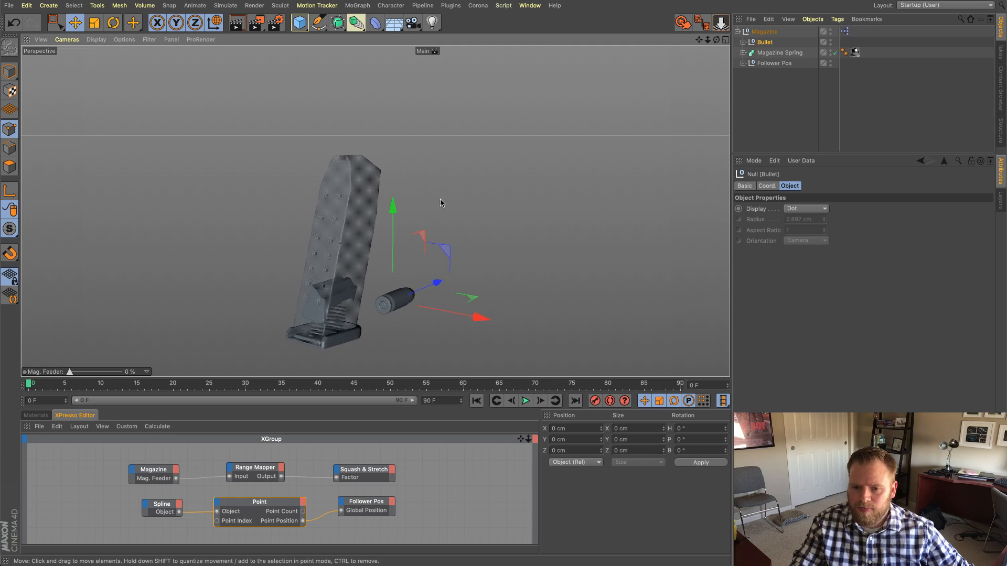
left_click(357, 6)
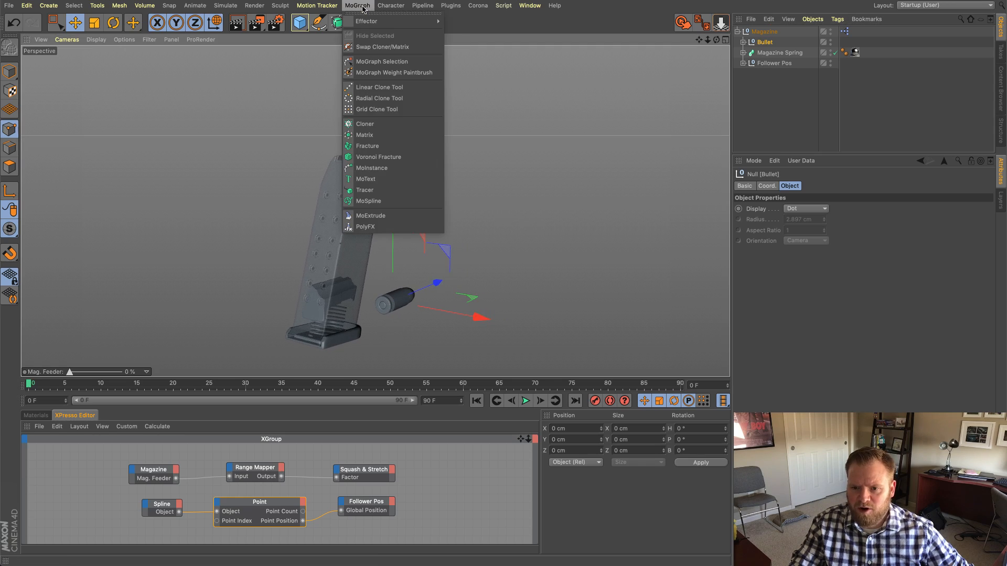
left_click(399, 125, "alt")
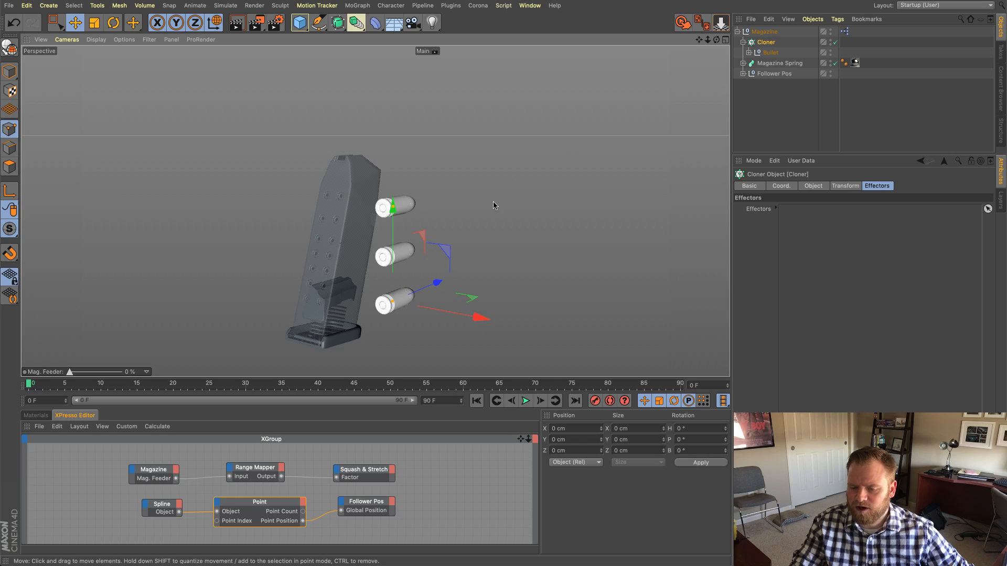
Step: Set the Cloner's linear clone count to 15
scroll(490, 202, "down", 1)
left_click_drag(489, 203, 495, 206, "alt")
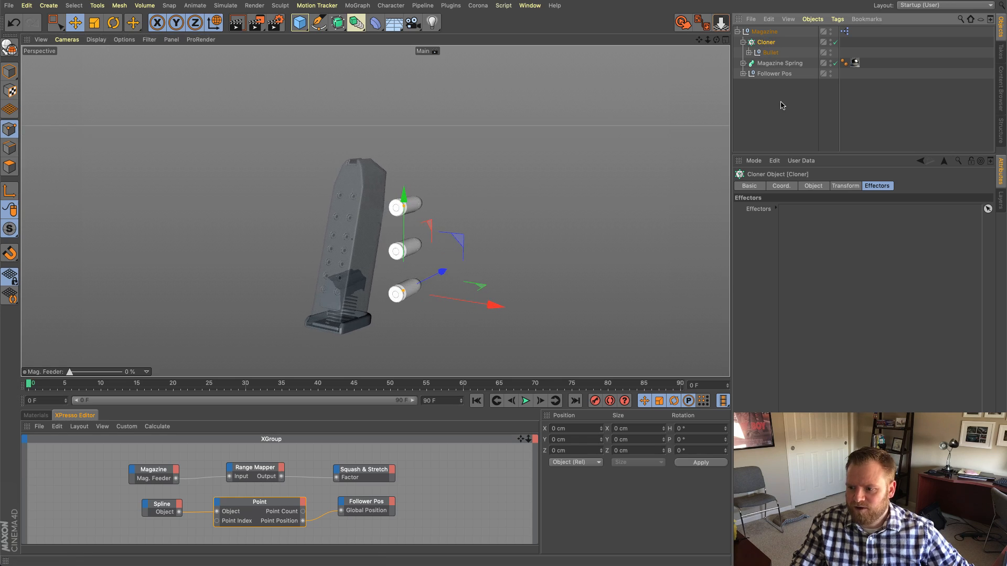
left_click(820, 187)
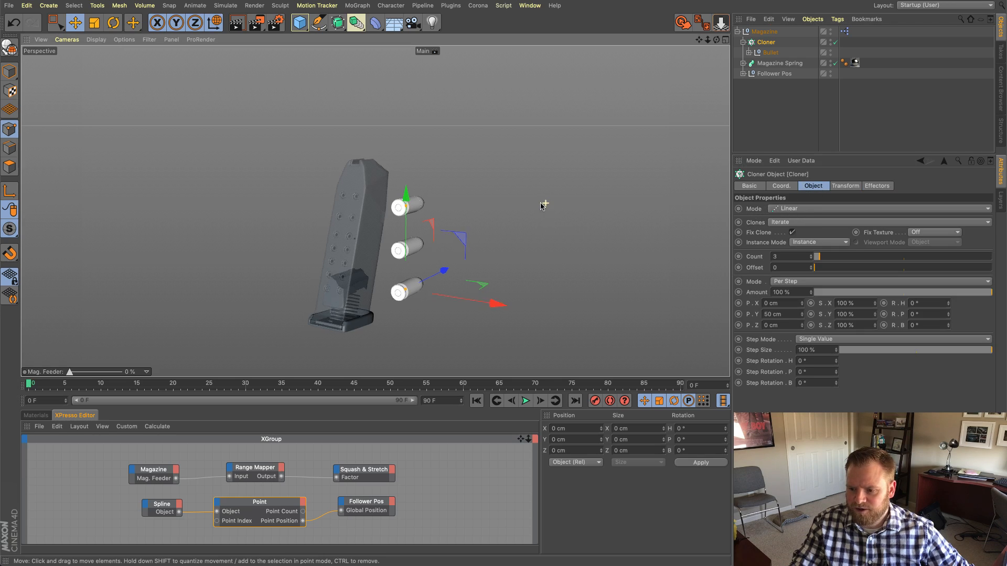
scroll(544, 205, "down", 3)
left_click_drag(506, 218, 502, 219, "alt")
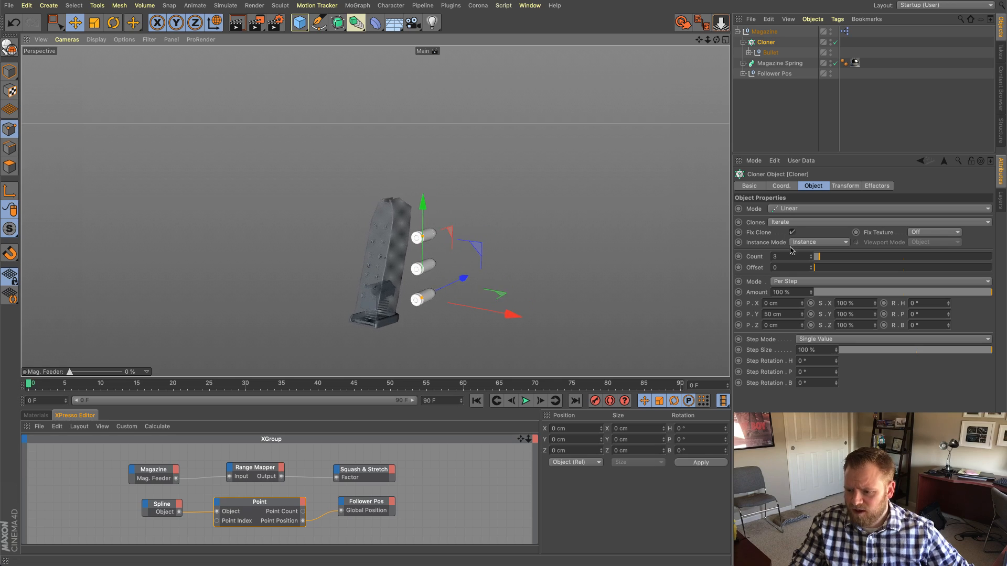
scroll(560, 247, "down", 3)
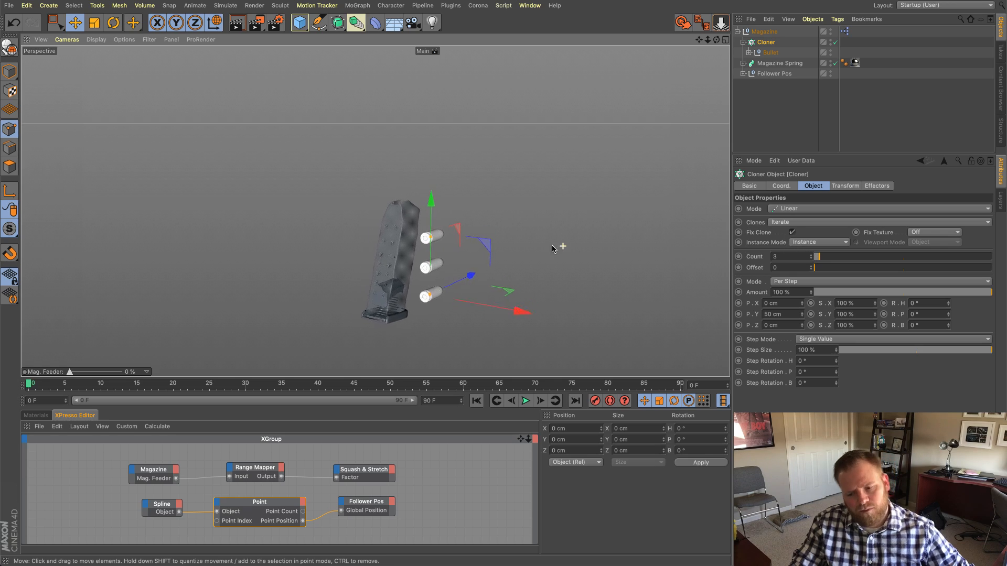
scroll(555, 249, "up", 1)
left_click_drag(557, 250, 551, 254, "alt")
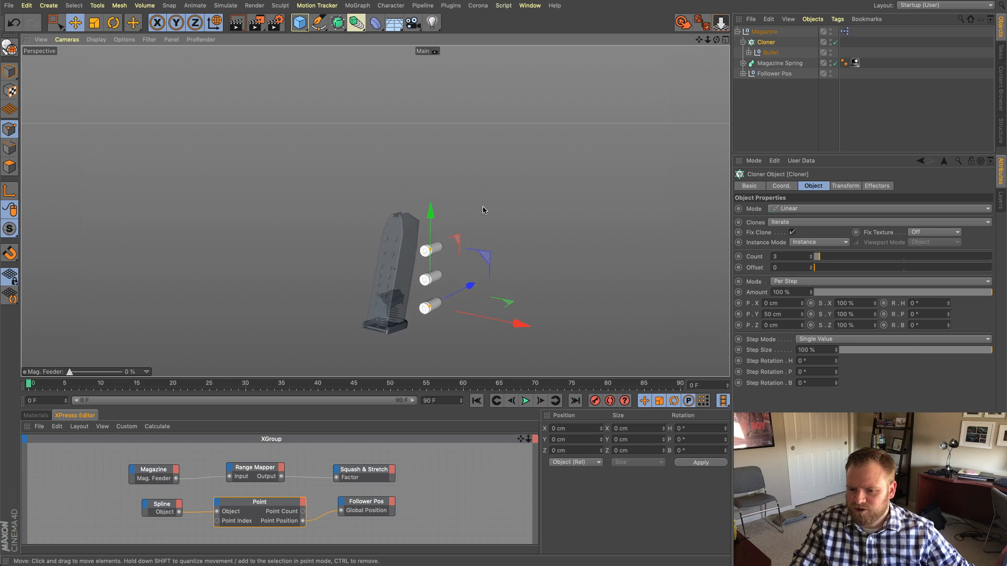
middle_click_drag(486, 215, 490, 226, "alt")
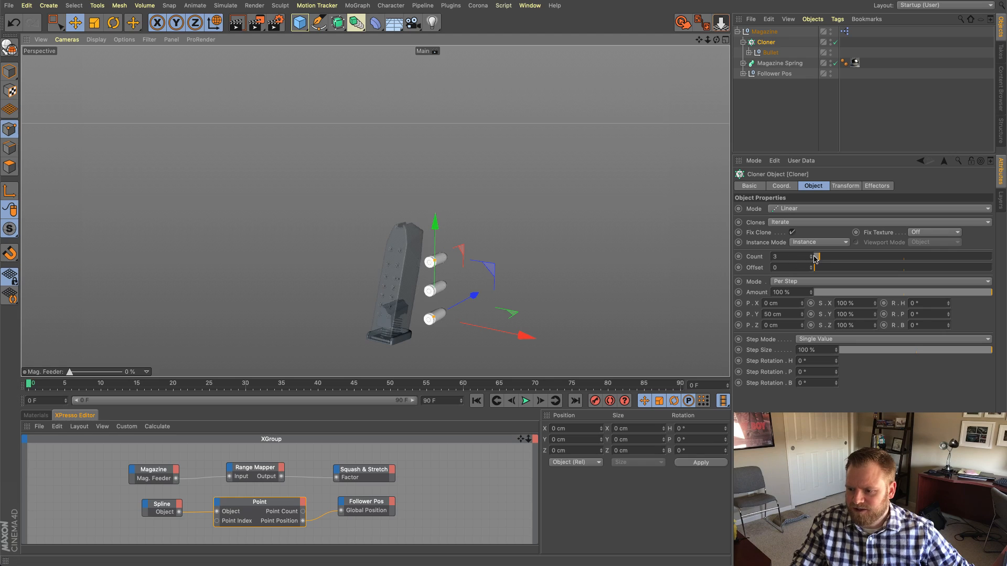
left_click_drag(811, 257, 813, 257)
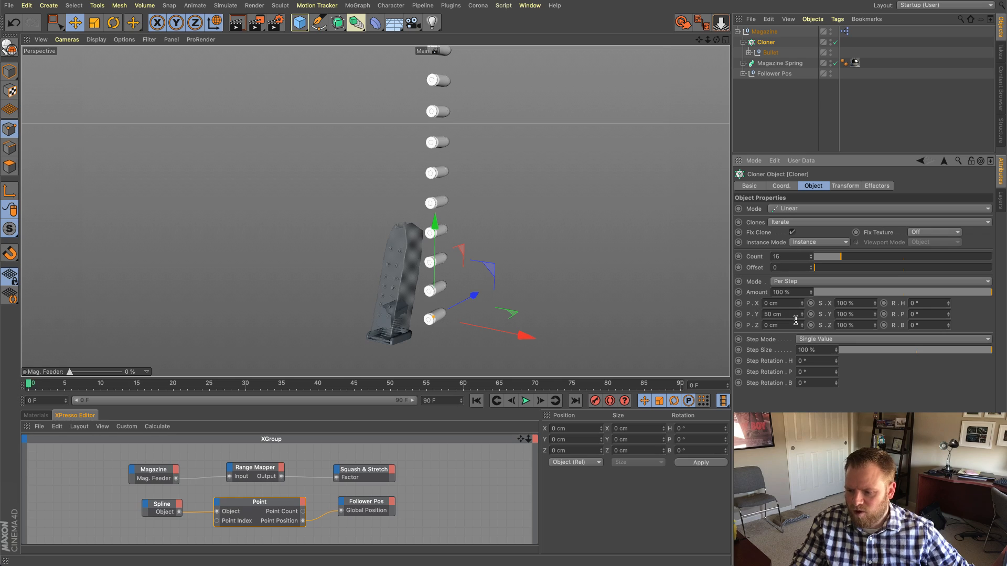
Step: Set the Cloner's Y position step to 20 cm and compare the bullet stack with the magazine
left_click_drag(803, 319, 803, 321)
mouse_move(452, 236)
left_mouse_down("alt")
mouse_move(488, 202)
mouse_move(458, 244)
left_mouse_up("alt")
right_click_drag(458, 244, 495, 242, "alt")
left_click_drag(493, 242, 447, 299, "alt")
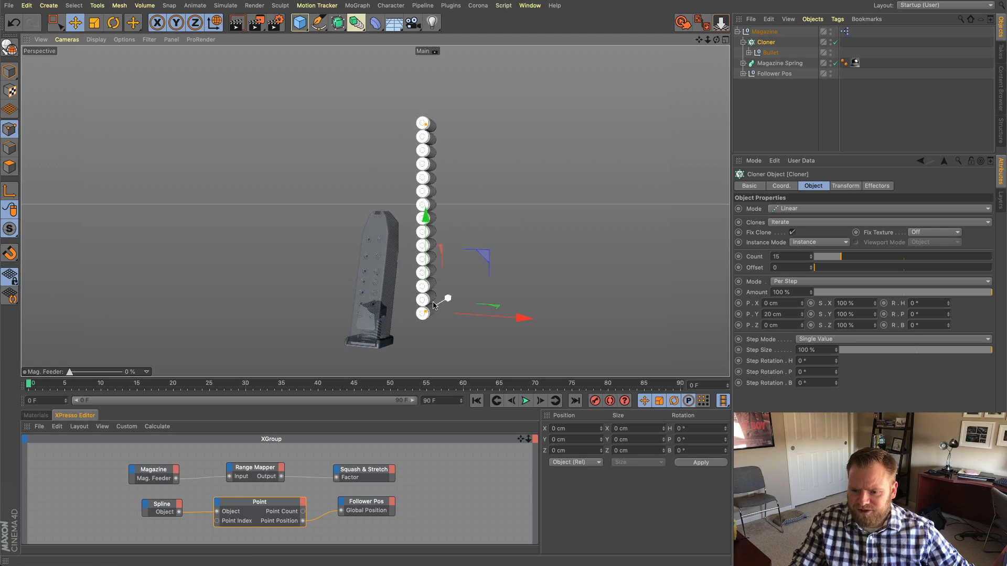
left_click_drag(455, 306, 379, 301, "alt")
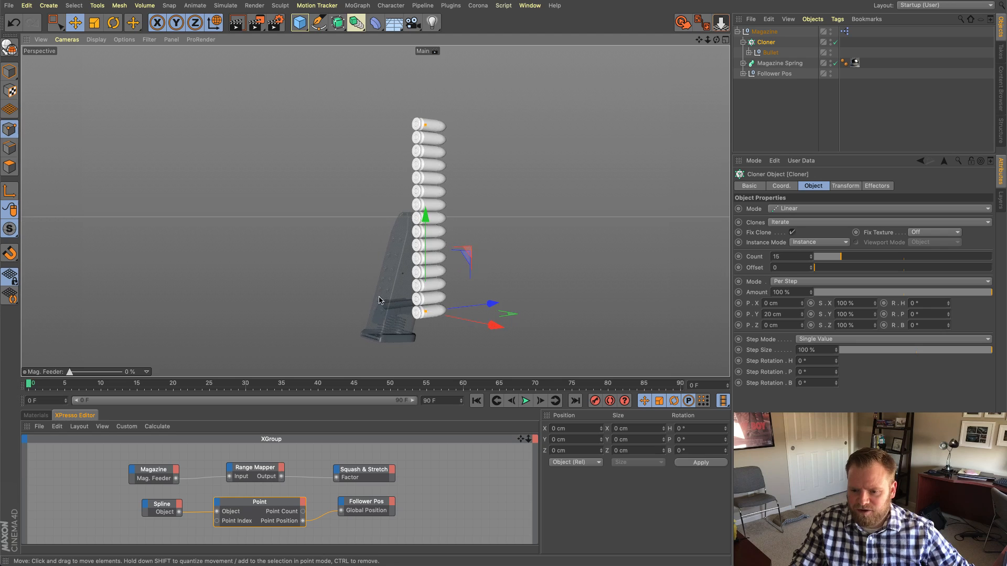
left_click_drag(398, 252, 449, 321, "alt")
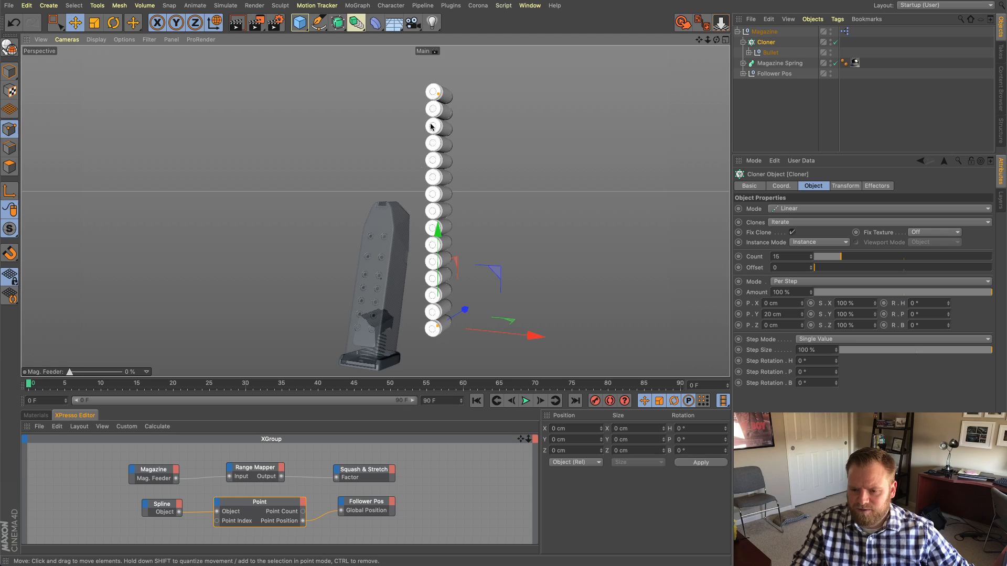
left_click_drag(432, 126, 457, 301, "alt")
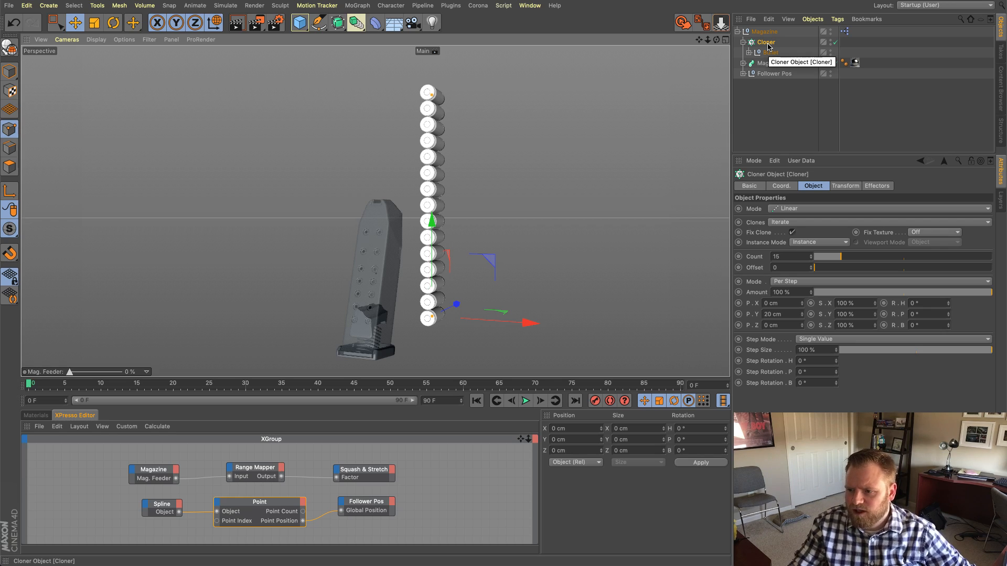
Step: Add a Formula effector to the bullet Cloner
left_click(355, 7)
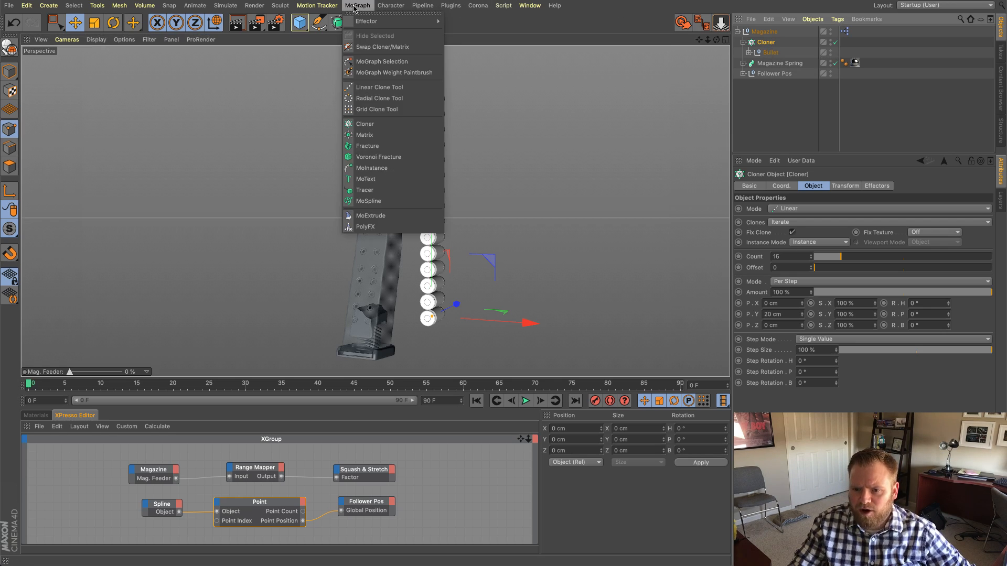
mouse_move(410, 21)
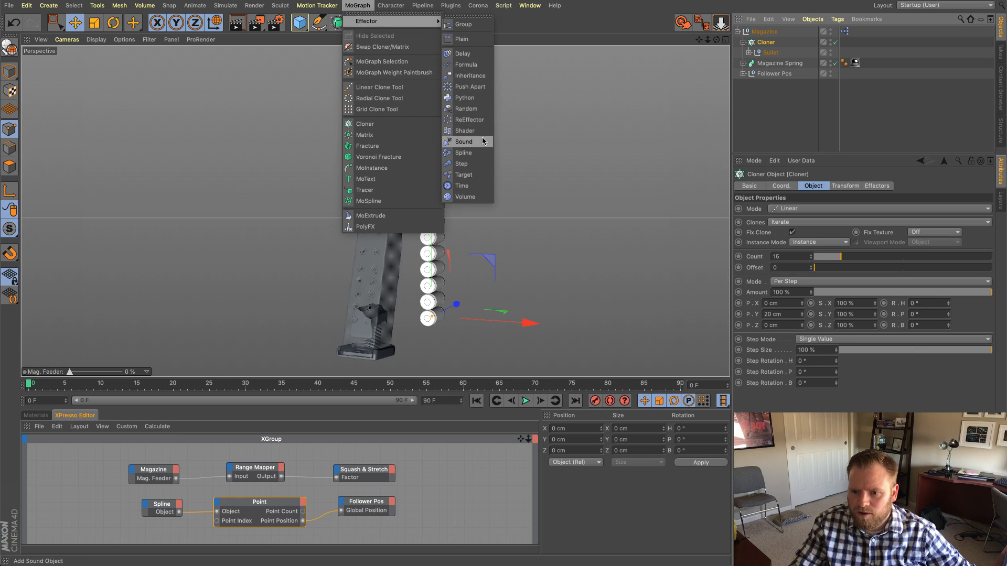
left_click(474, 67)
left_click_drag(586, 207, 424, 174, "alt")
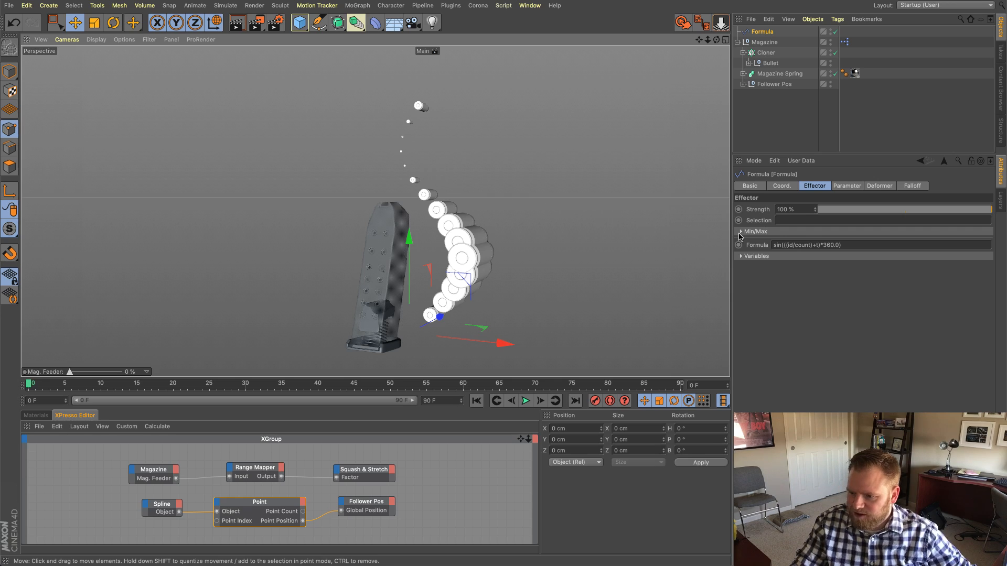
Step: Clear the Formula effector's default expression and turn off its Scale parameter
left_click(860, 245)
key("BackSpace")
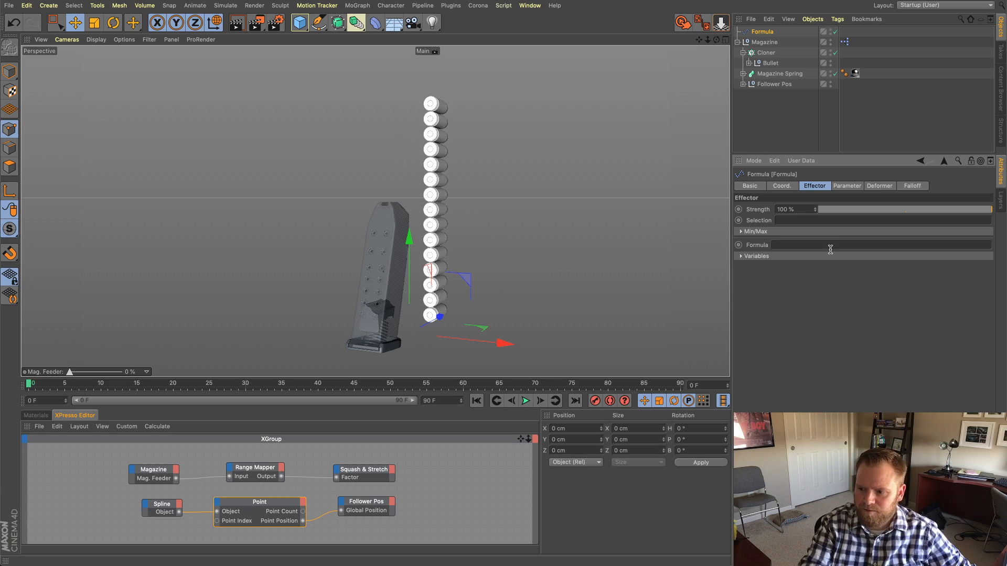
left_click(853, 188)
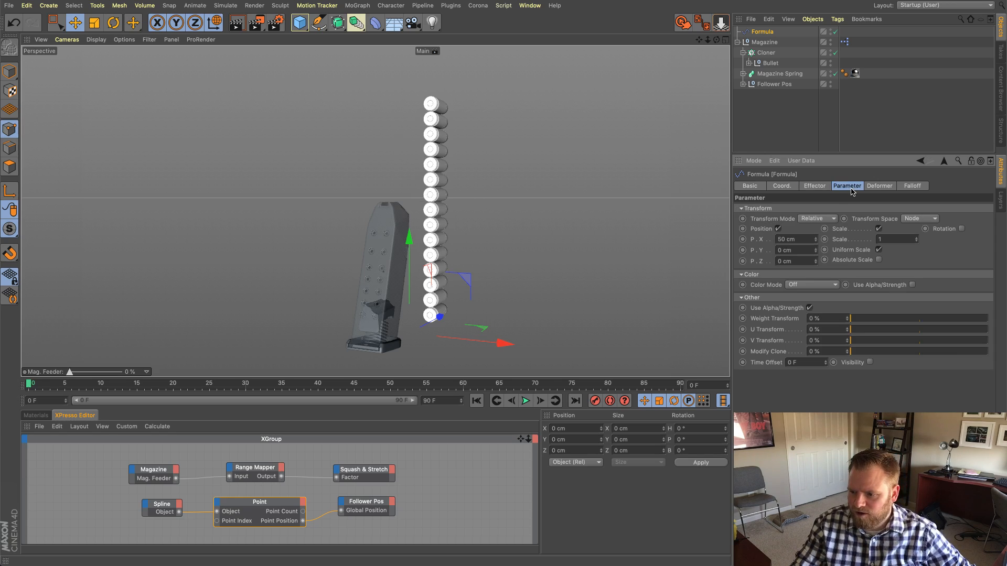
left_click(879, 229)
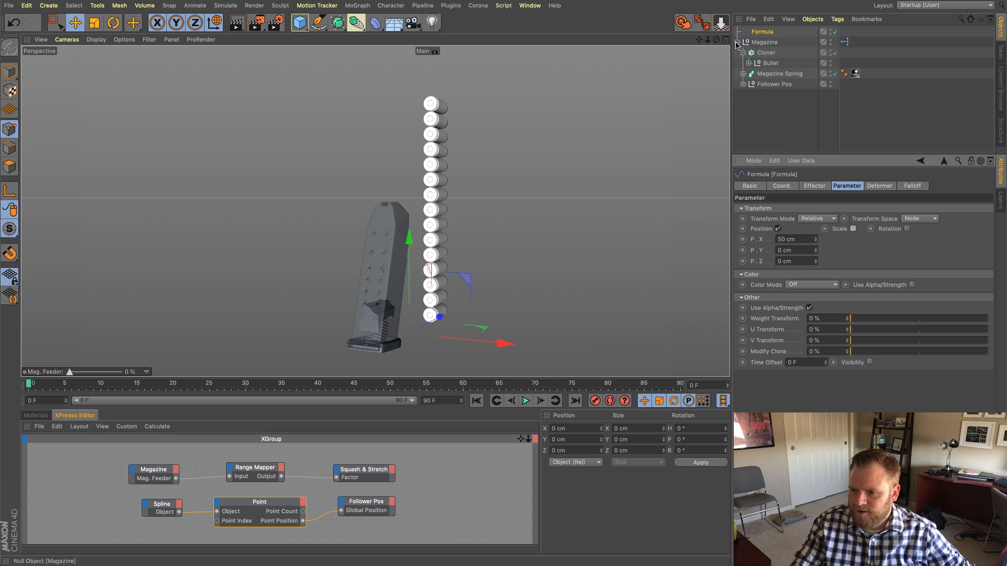
Step: Enter mod(id;2) as the Formula effector's expression and set its X position offset to 10 cm
left_click(814, 187)
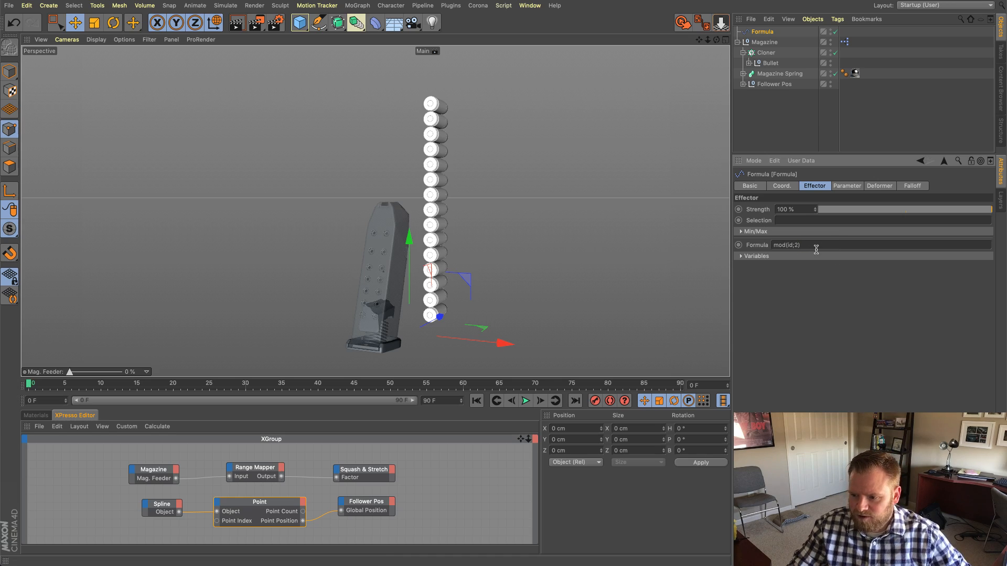
key("Return")
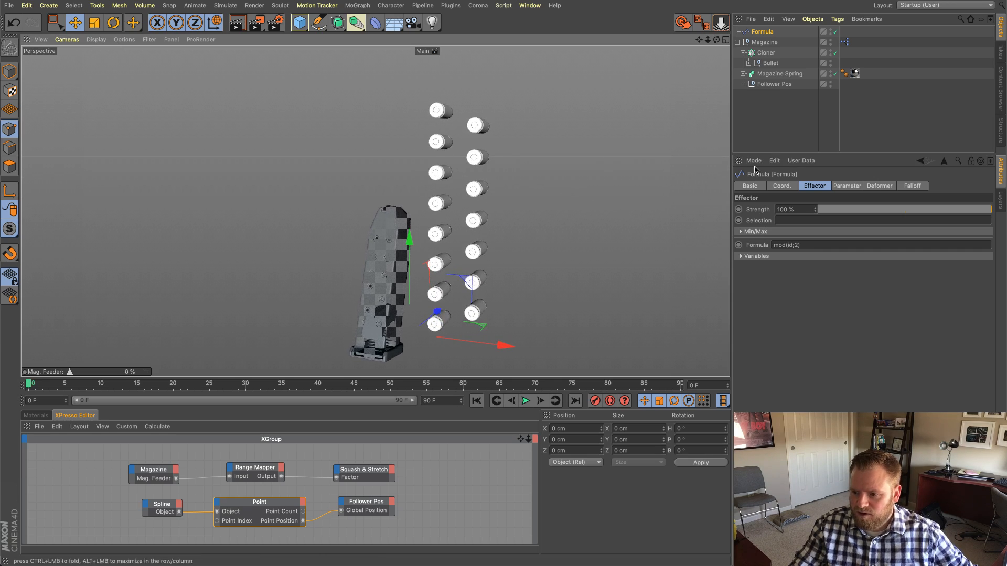
left_click(845, 186)
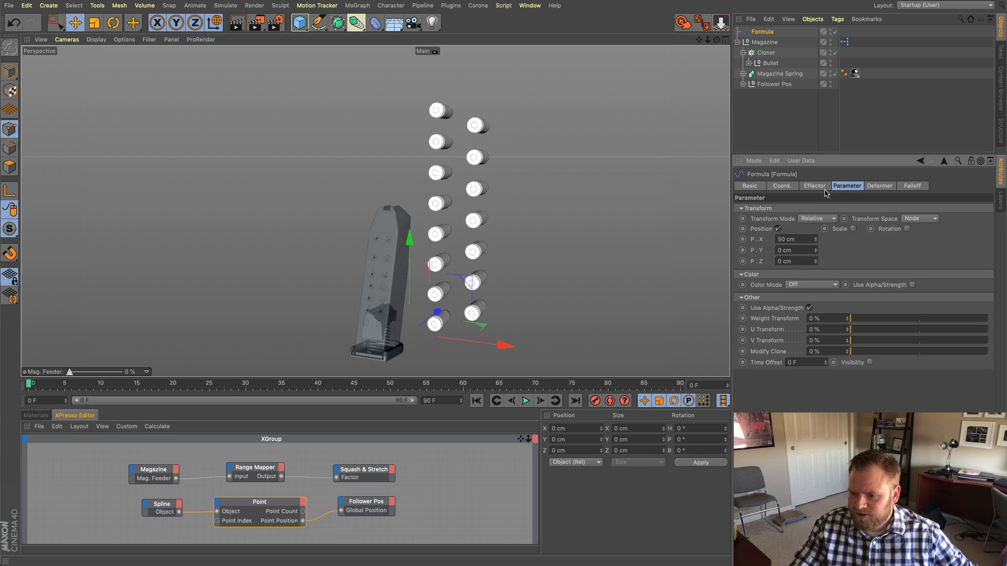
left_click(816, 242)
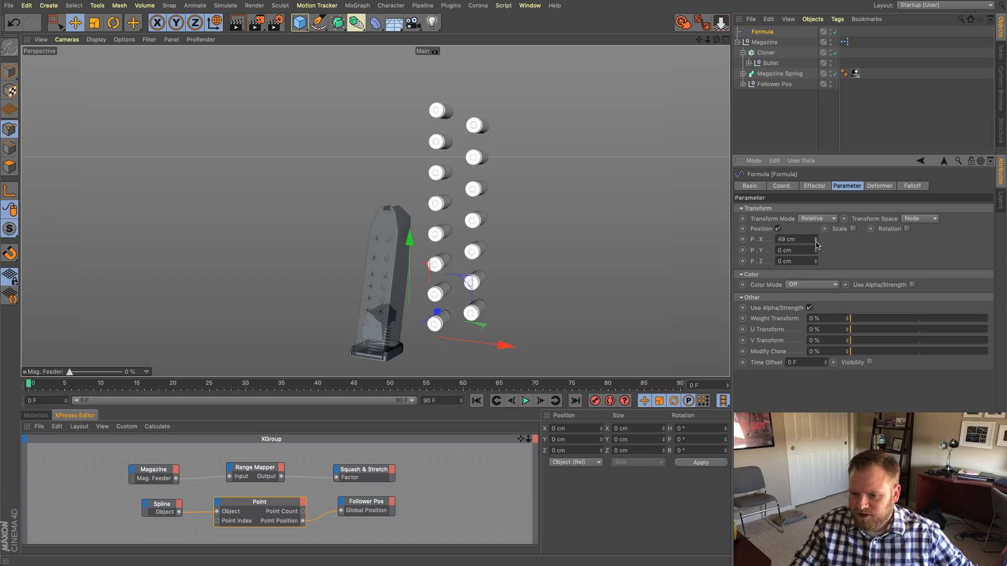
left_click(817, 242)
left_click_drag(816, 242, 769, 242)
mouse_move(455, 256)
left_mouse_down("alt")
mouse_move(470, 254)
mouse_move(457, 253)
left_mouse_up("alt")
scroll(471, 253, "up", 2)
scroll(458, 257, "up", 2)
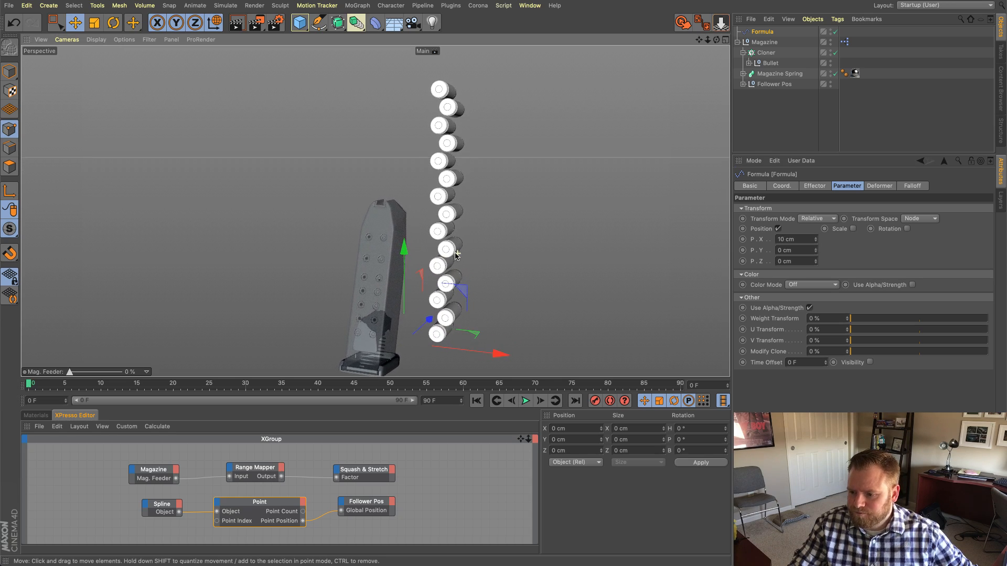
Step: Examine the staggered bullet stack and review the Formula effector's expression, parameter and deformer settings
left_click(763, 32)
left_click(819, 187)
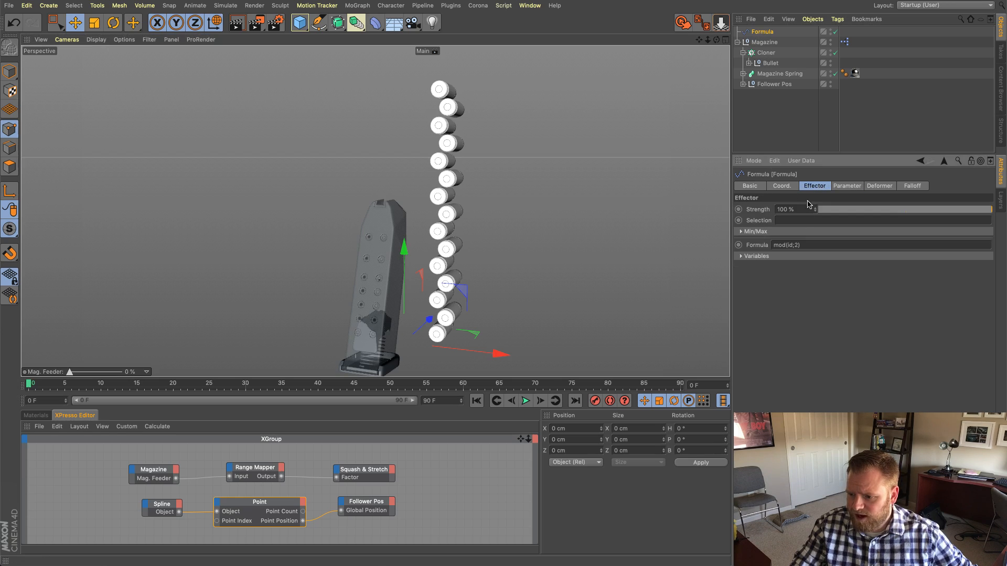
middle_click_drag(519, 230, 521, 236, "alt")
scroll(519, 235, "down", 1)
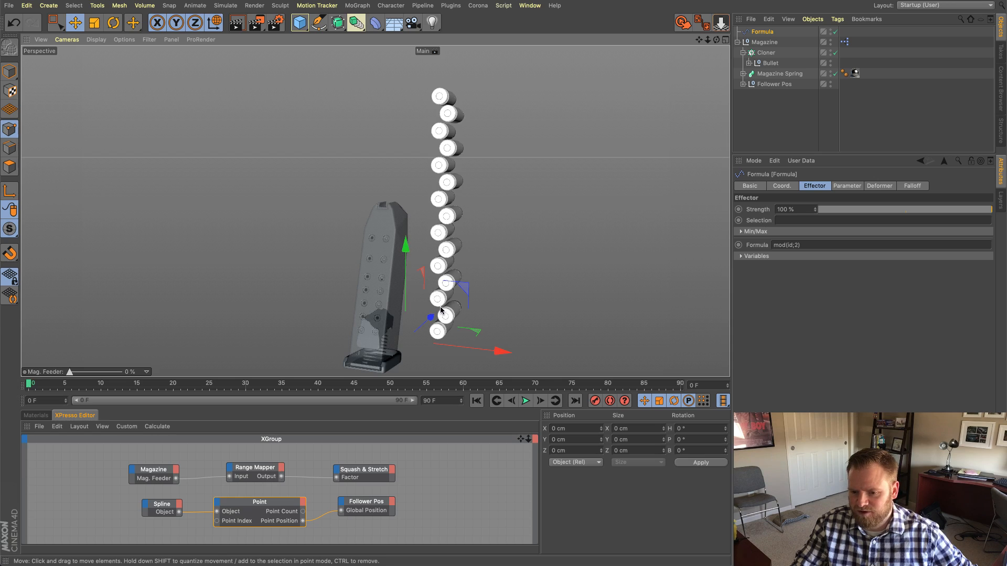
right_click_drag(450, 313, 444, 317, "alt")
middle_click_drag(444, 316, 445, 307, "alt")
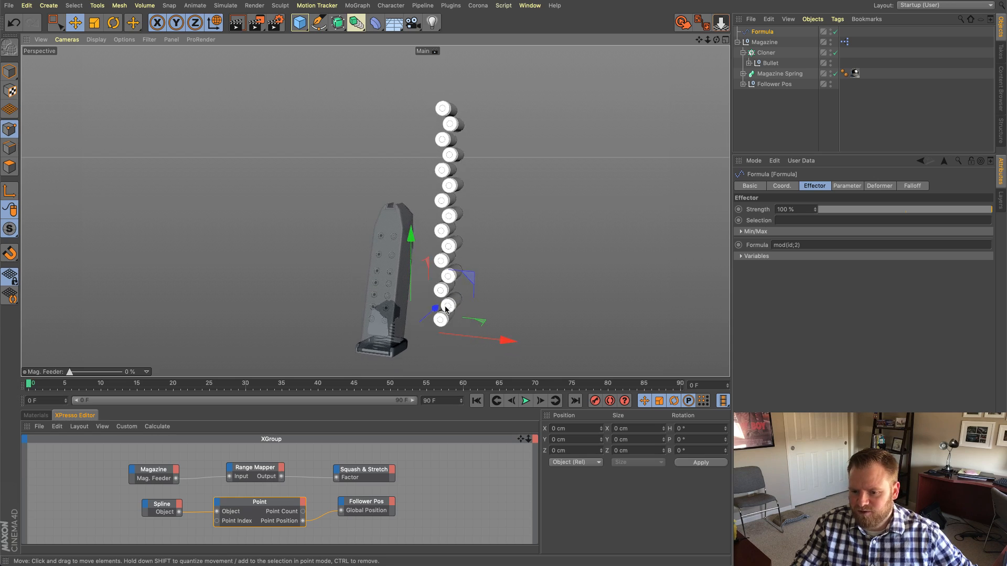
right_click_drag(445, 307, 453, 306, "alt")
middle_click_drag(453, 306, 458, 314, "alt")
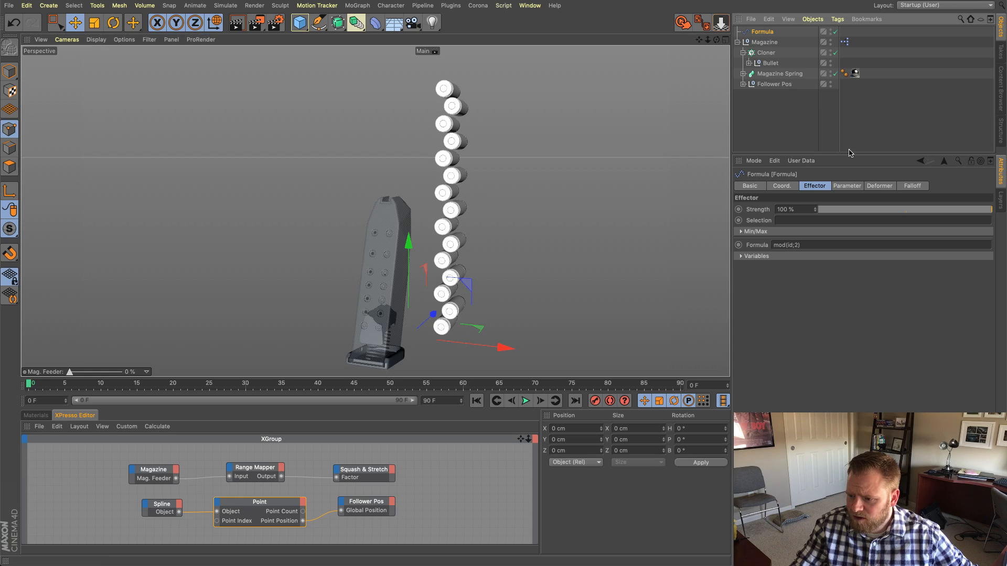
left_click(847, 186)
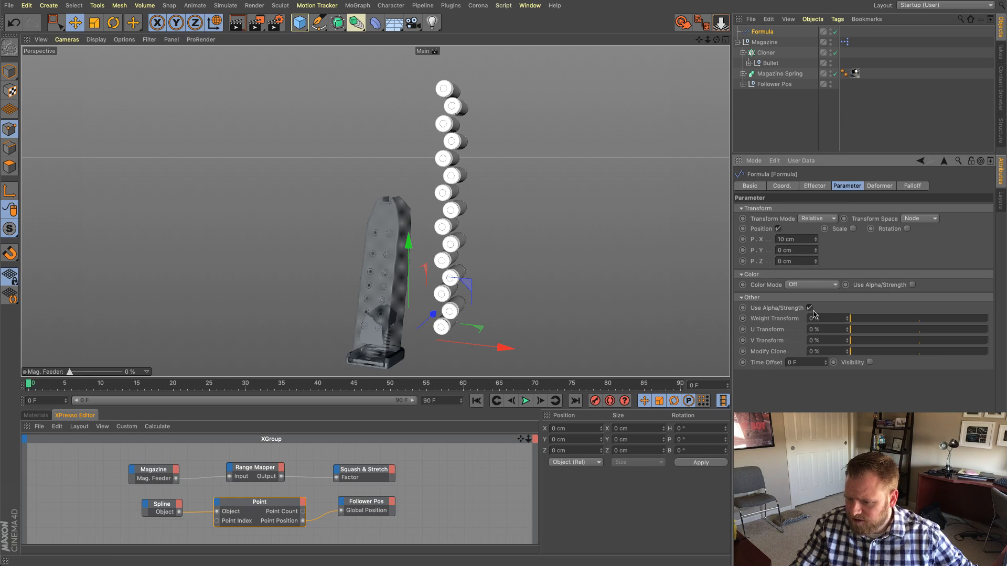
left_click(873, 186)
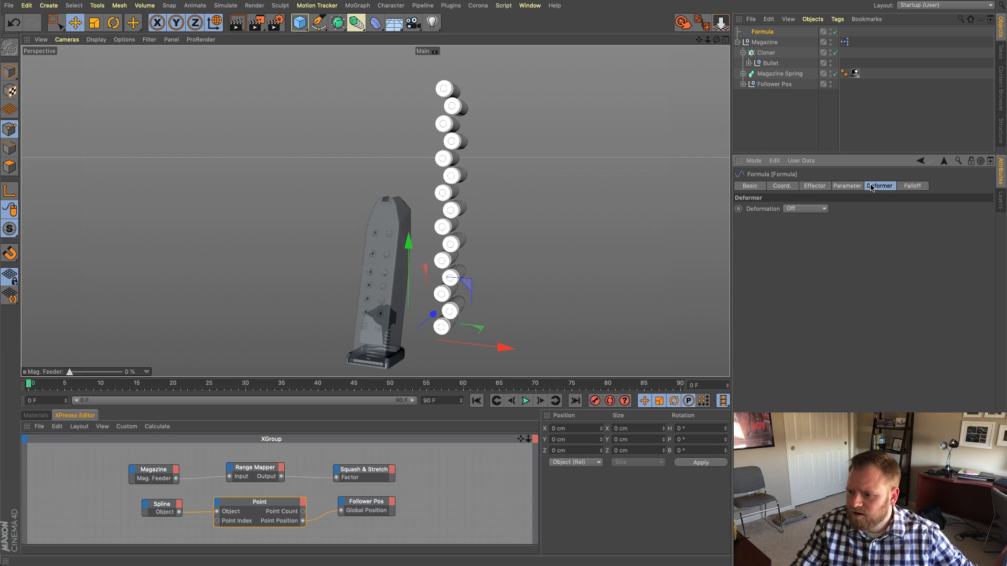
left_click(848, 186)
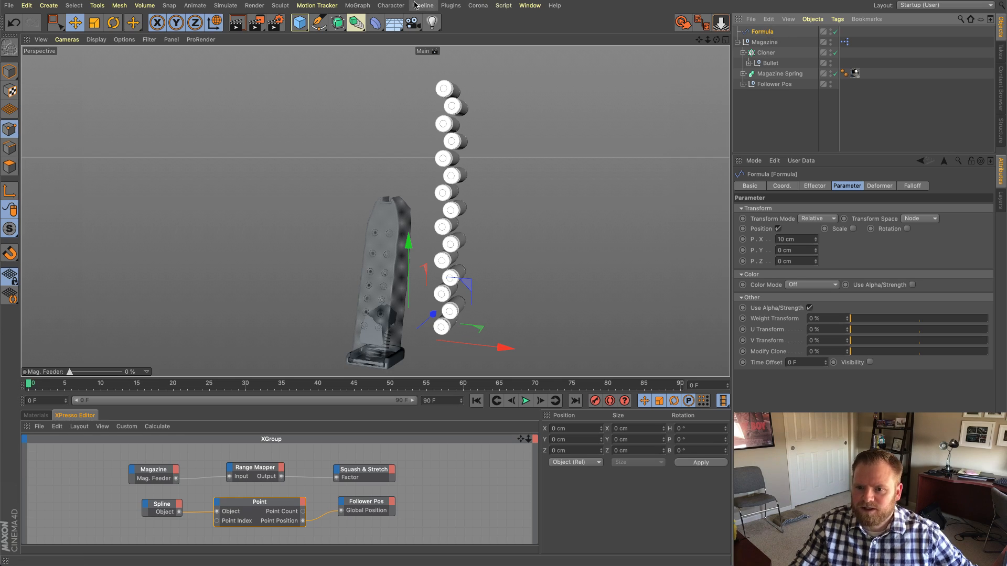
Step: Create a second Formula effector and clear its default expression
left_click(359, 6)
mouse_move(389, 21)
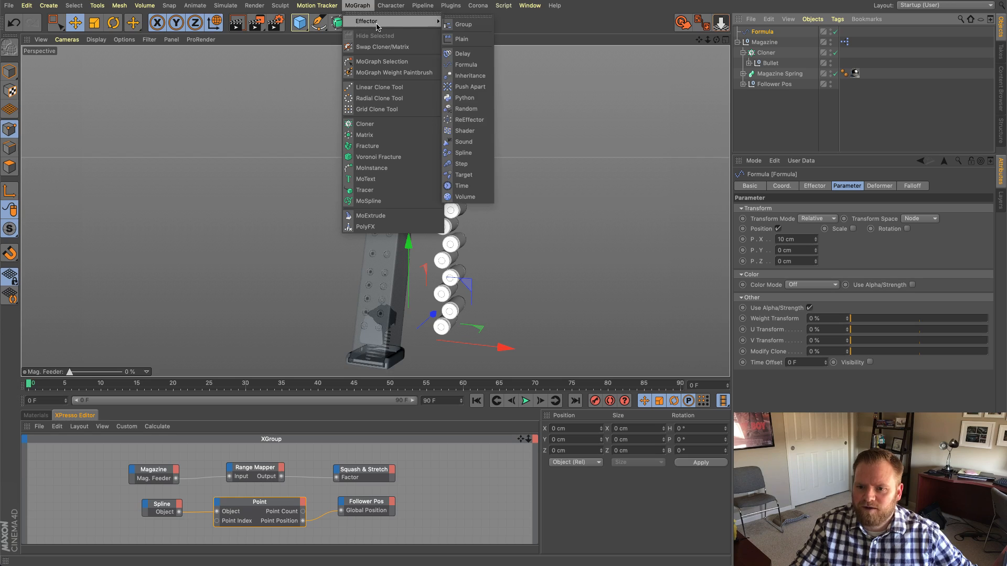
left_click(486, 65)
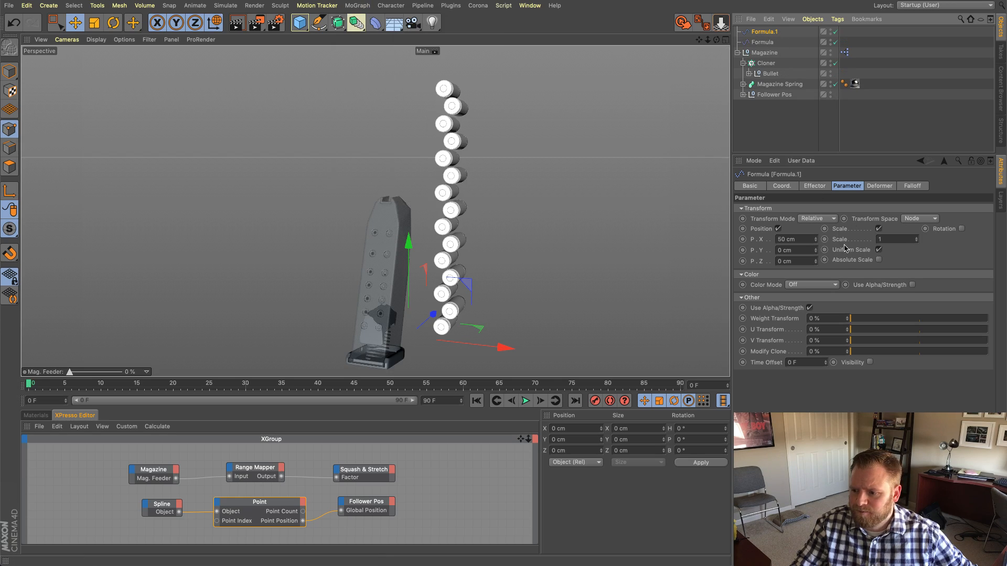
left_click(827, 187)
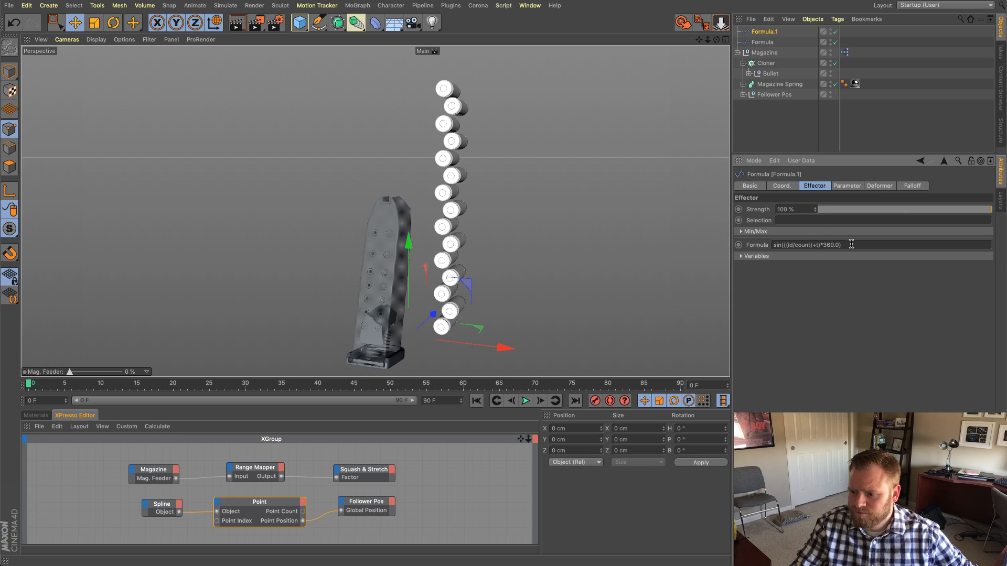
left_click_drag(854, 245, 684, 231)
key("BackSpace")
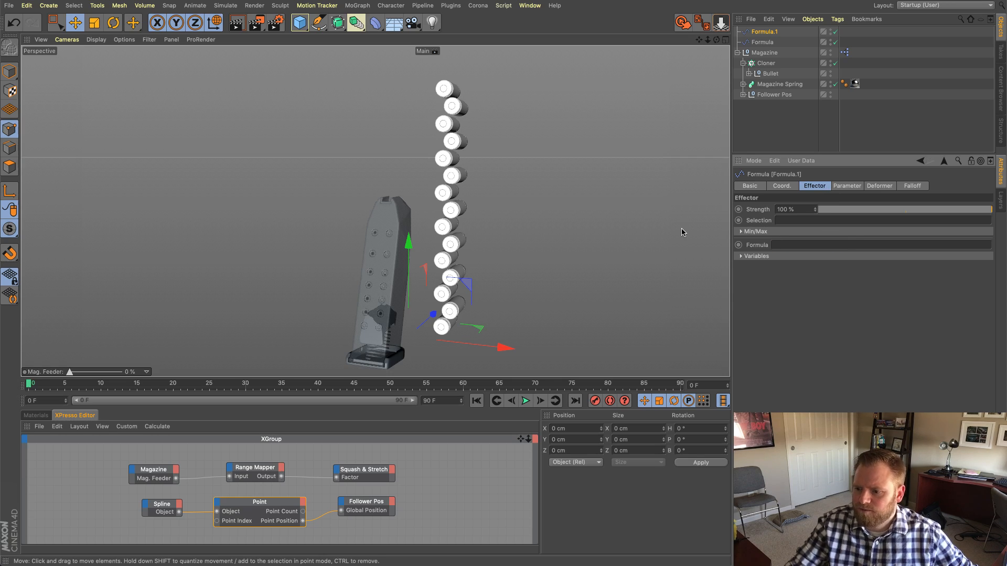
Step: Add the second Formula effector to the bullet Cloner's effectors list and show its effector settings
left_click(767, 63)
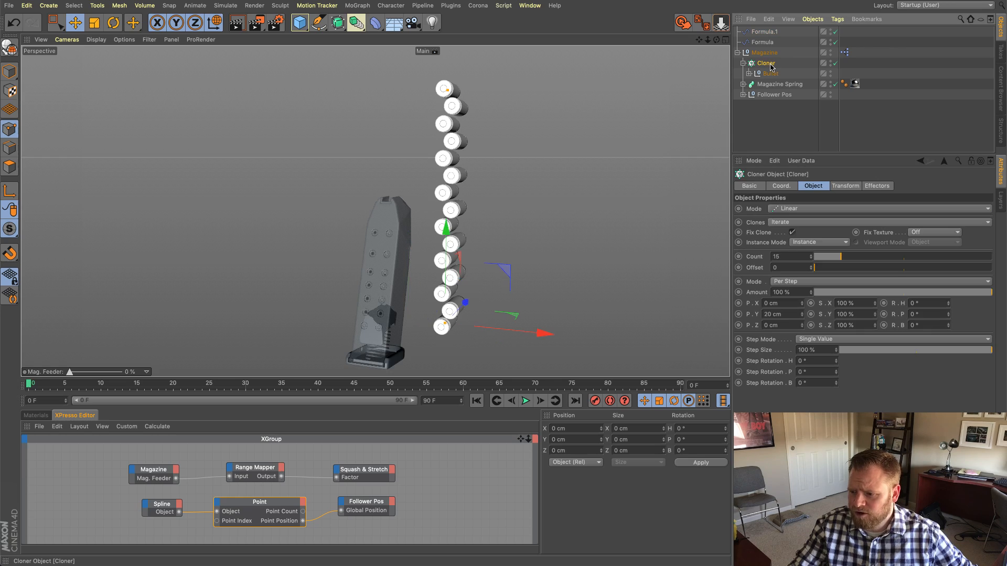
left_click(878, 187)
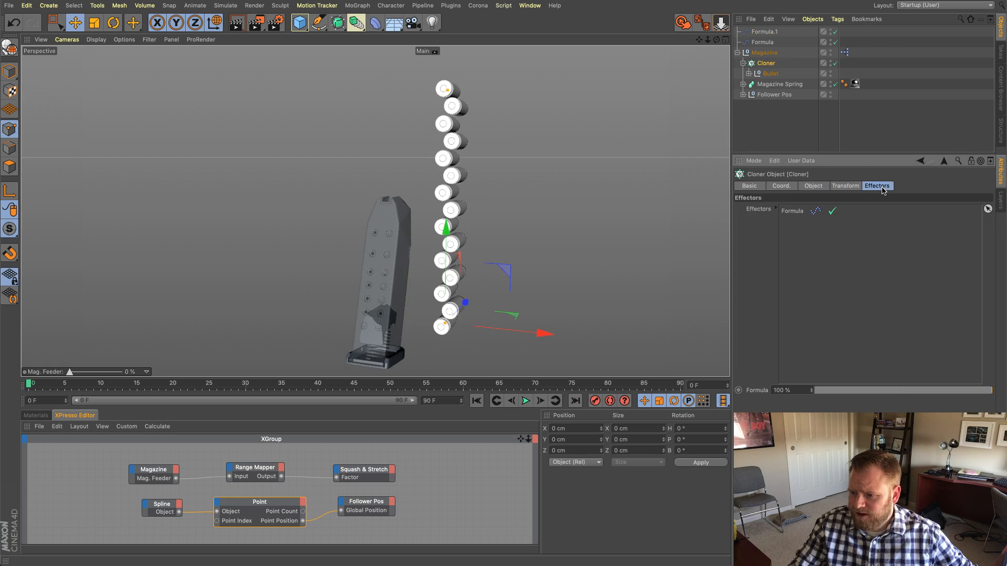
left_click_drag(760, 34, 809, 222)
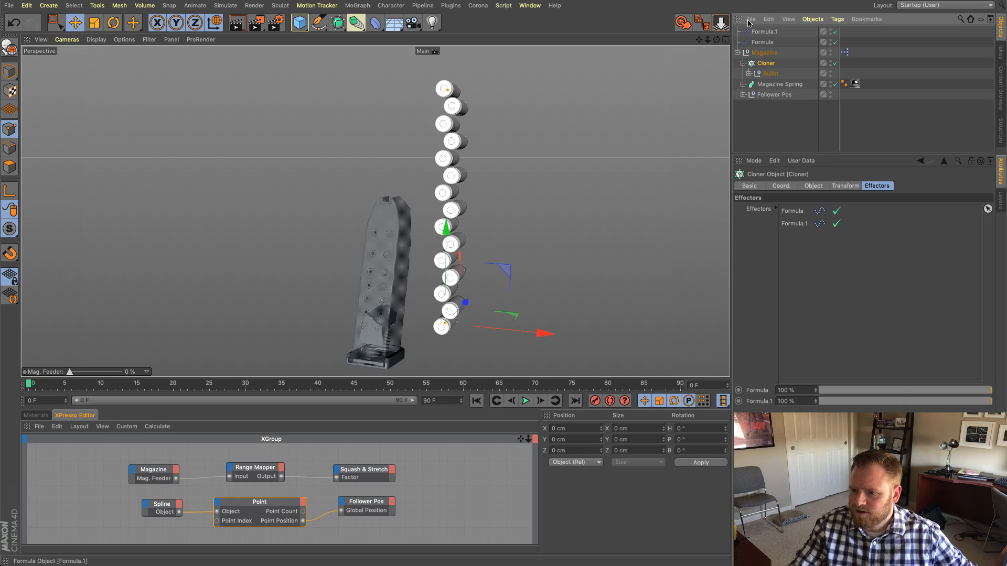
left_click(766, 32)
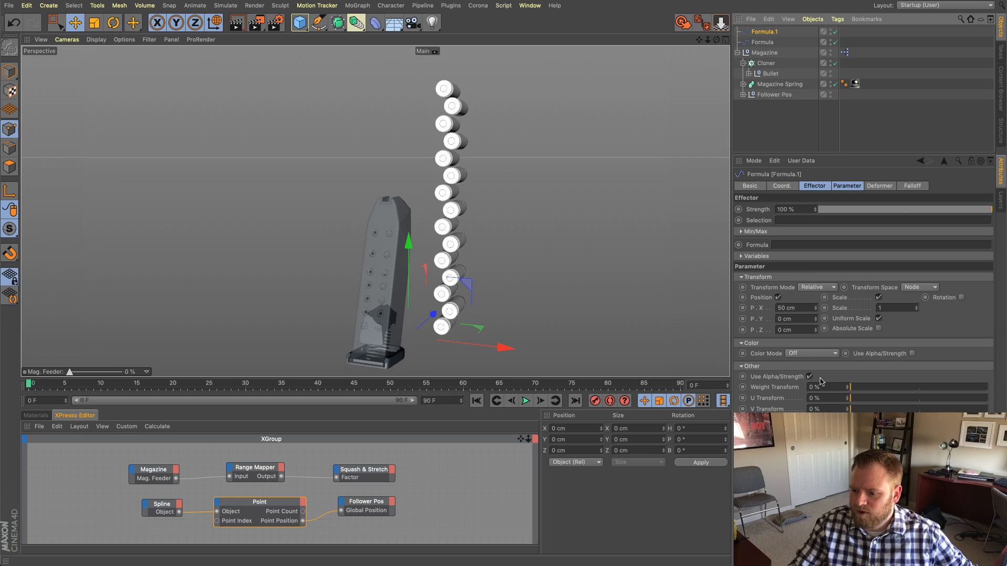
left_click(824, 187)
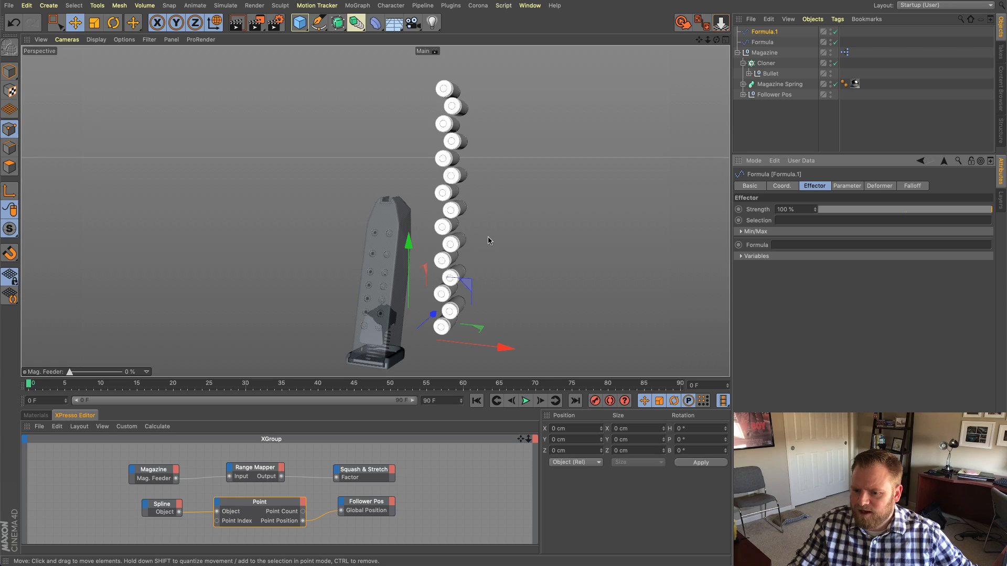
Step: Set the bullet Cloner's transform display to Index and inspect the numbering along the stack
mouse_move(488, 240)
left_mouse_down("alt")
mouse_move(474, 238)
mouse_move(479, 247)
left_mouse_up("alt")
left_click(765, 63)
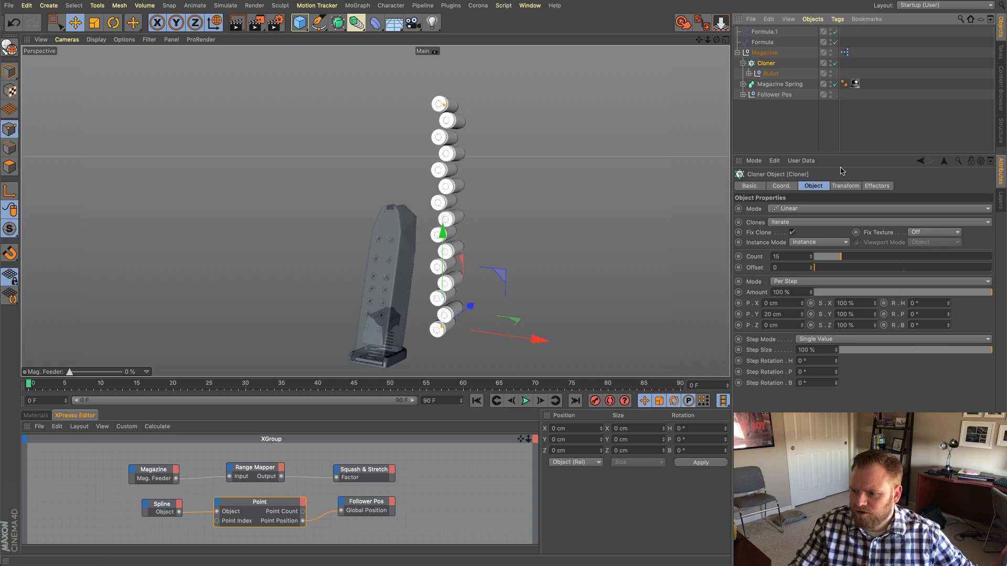
left_click(845, 187)
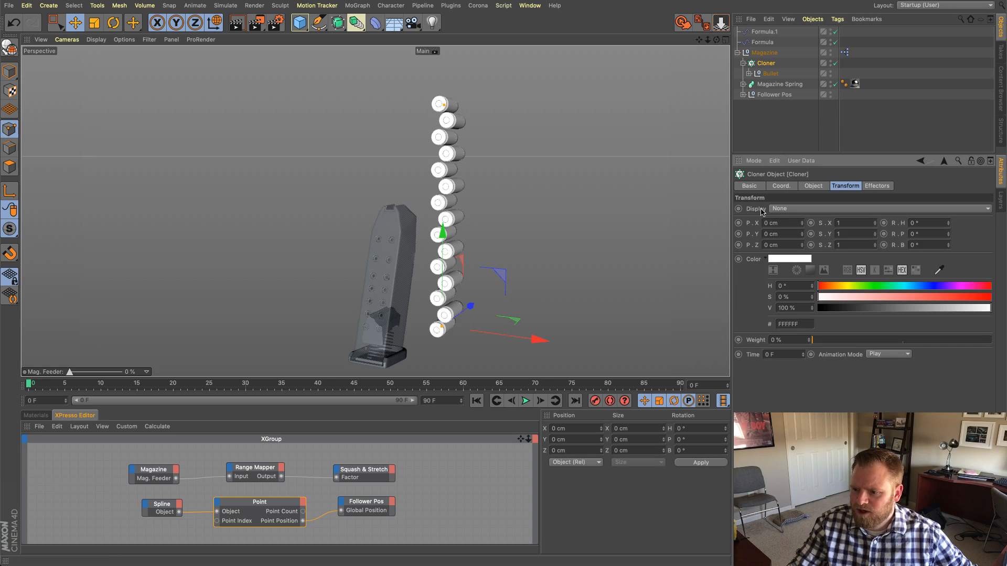
left_click(798, 209)
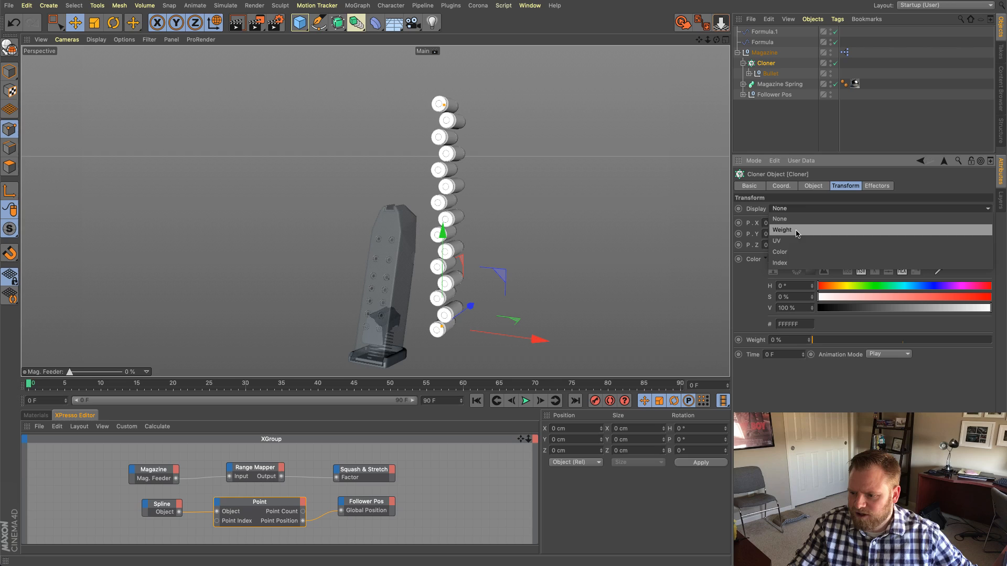
left_click(797, 258)
right_click_drag(480, 238, 507, 255, "alt")
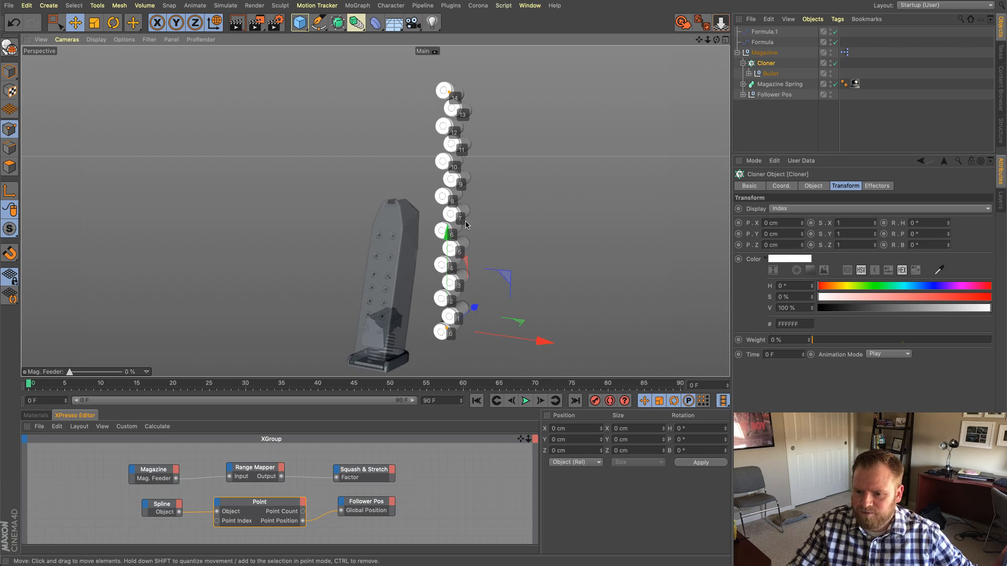
left_click_drag(568, 260, 559, 268, "alt")
Step: Select the Formula parameter of the first Formula effector
left_click(773, 43)
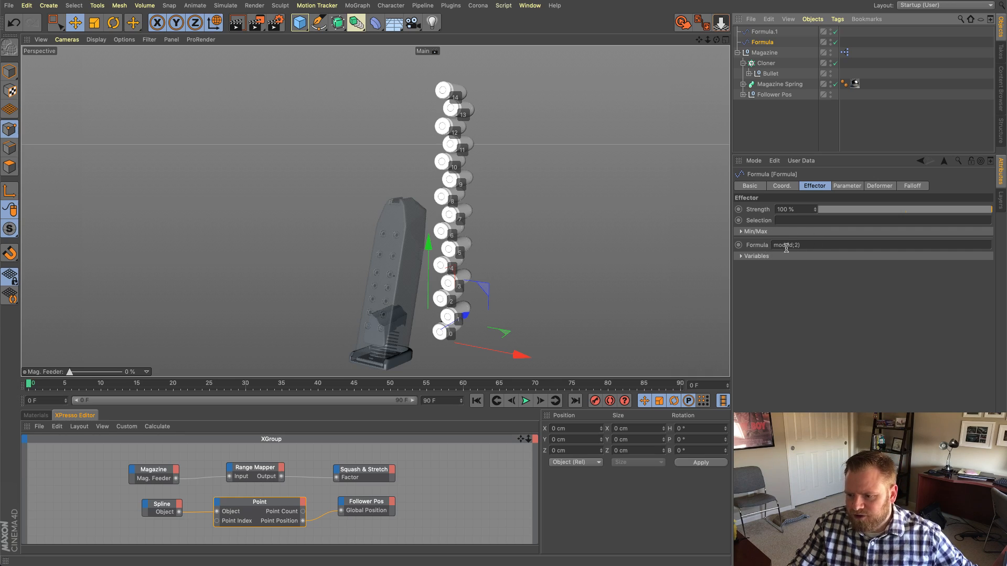
left_click(755, 246)
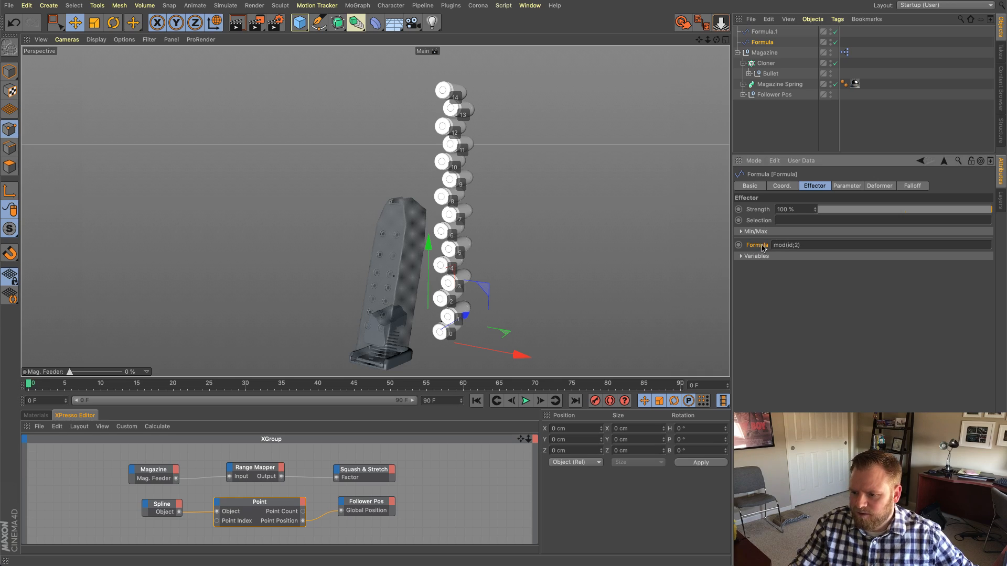
Step: Look up the operators and functions available for the Formula effector's formula in the help documentation
right_click(763, 248)
left_click(791, 439)
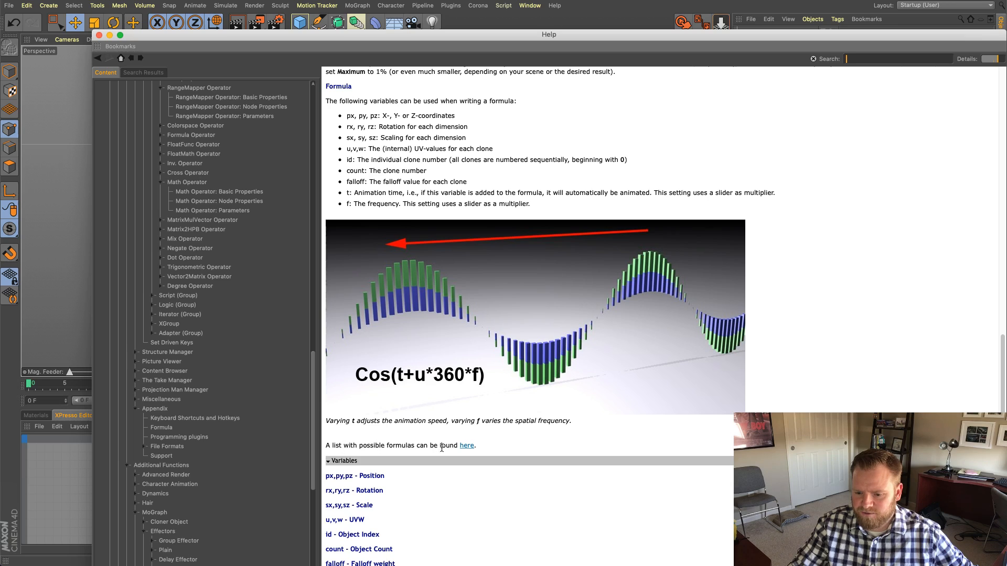
left_click(467, 446)
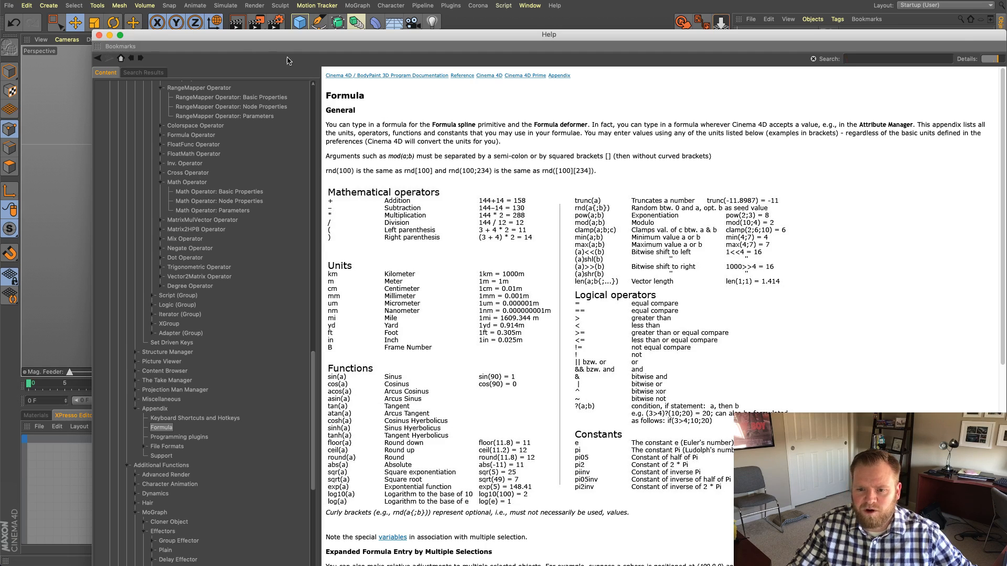
left_click(99, 35)
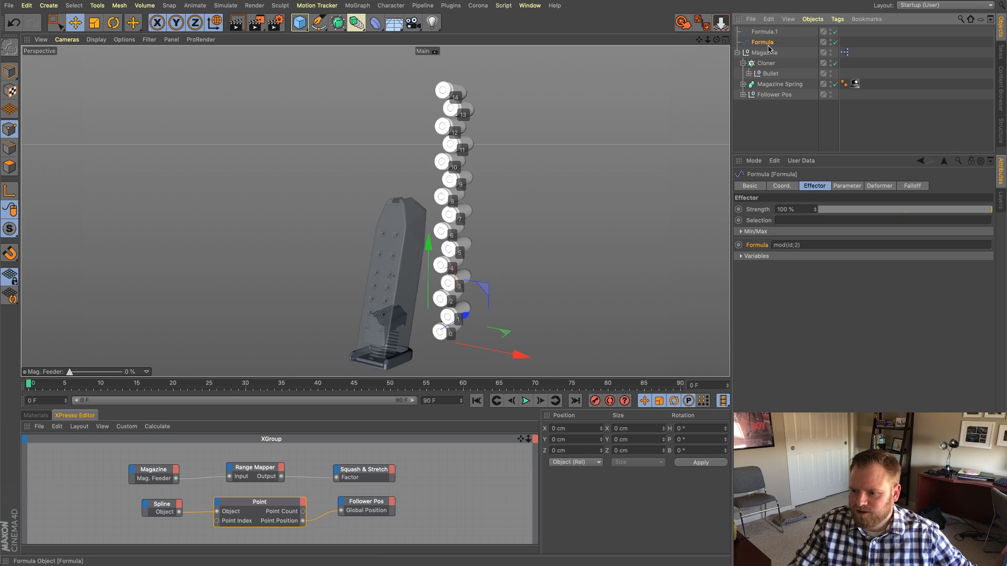
Step: Set the Formula.1 effector's X position to -10 cm and turn off its scale parameter
left_click(855, 187)
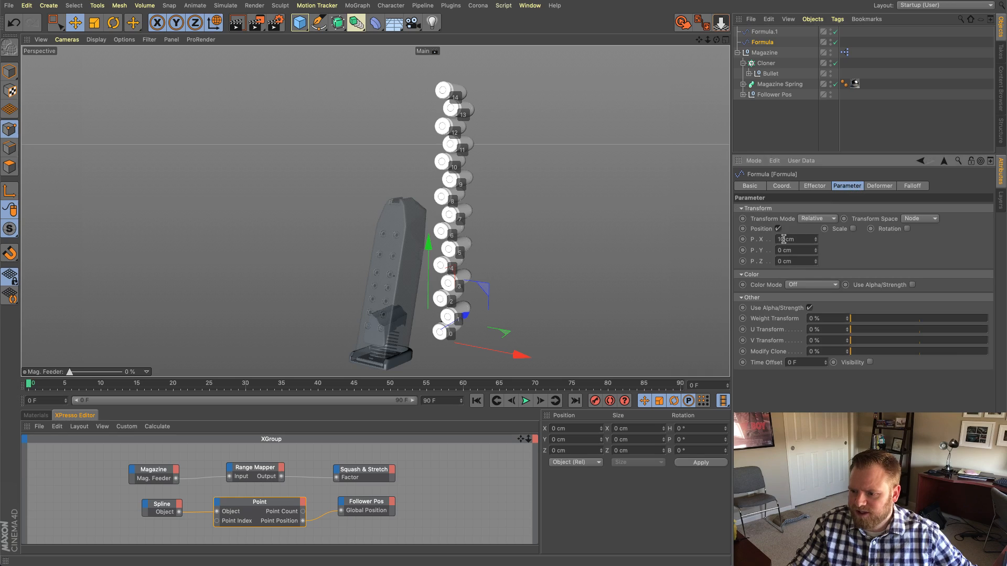
key("Up")
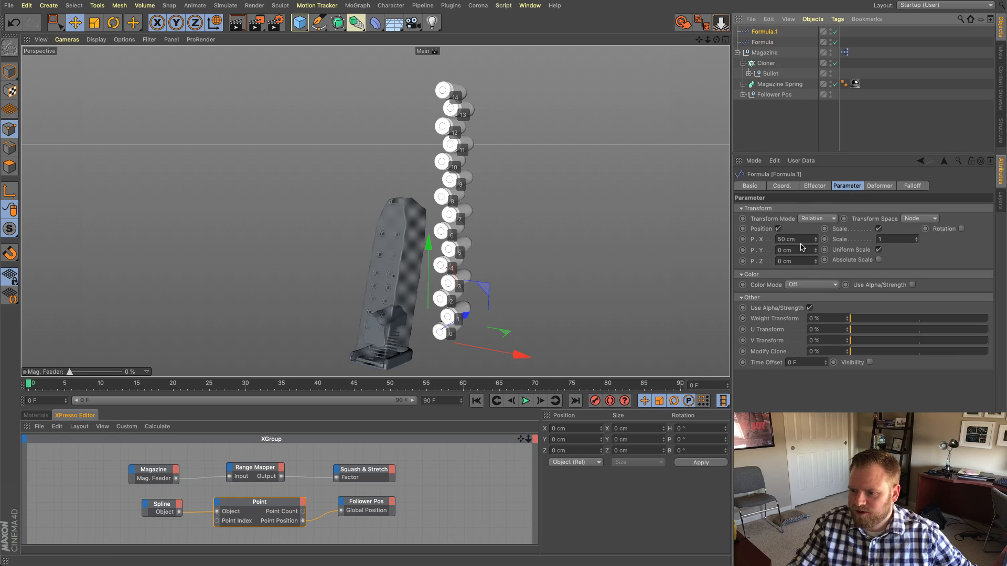
left_click(803, 238)
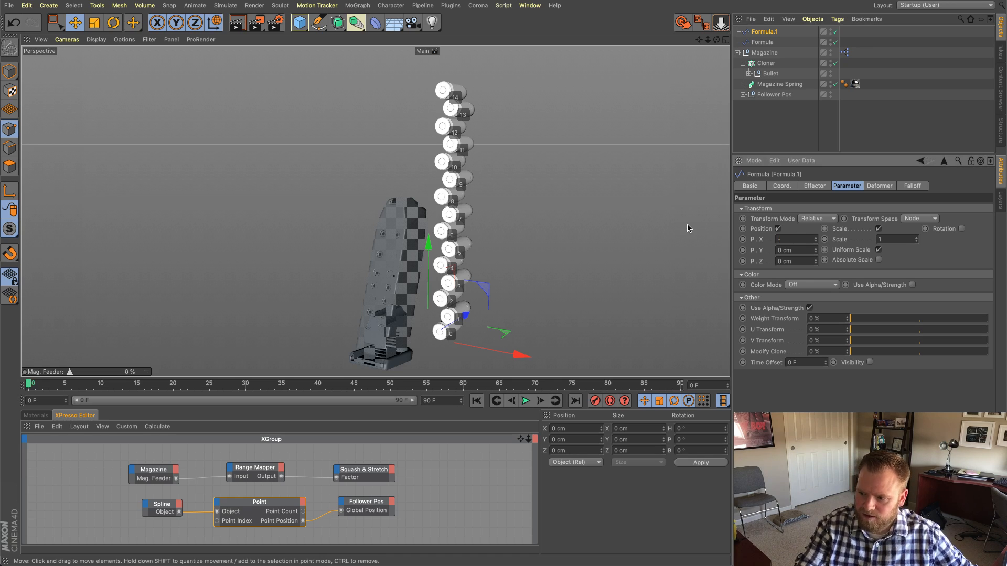
left_click(879, 229)
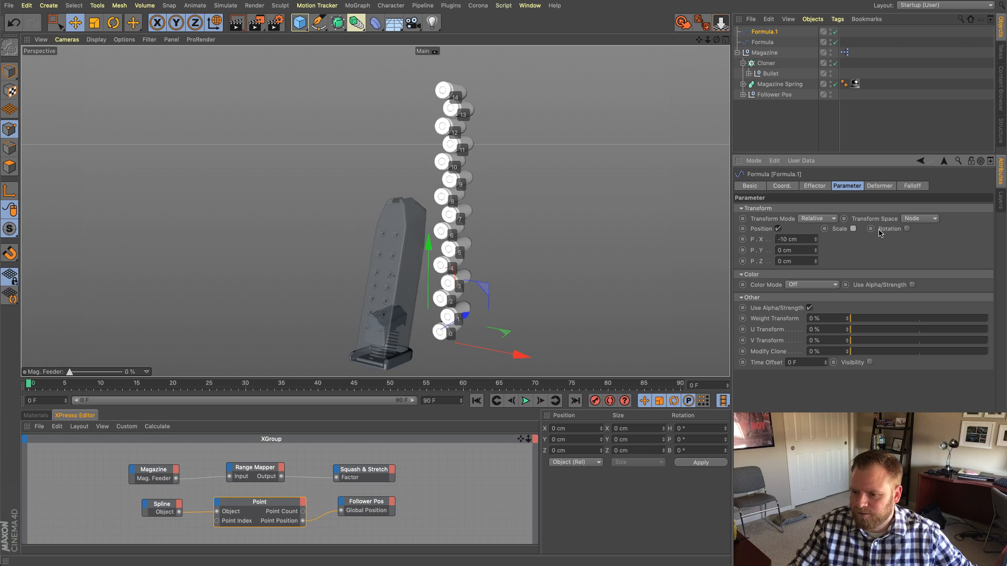
Step: Change the Formula effector's formula to mod(id;2)=0
left_click(762, 43)
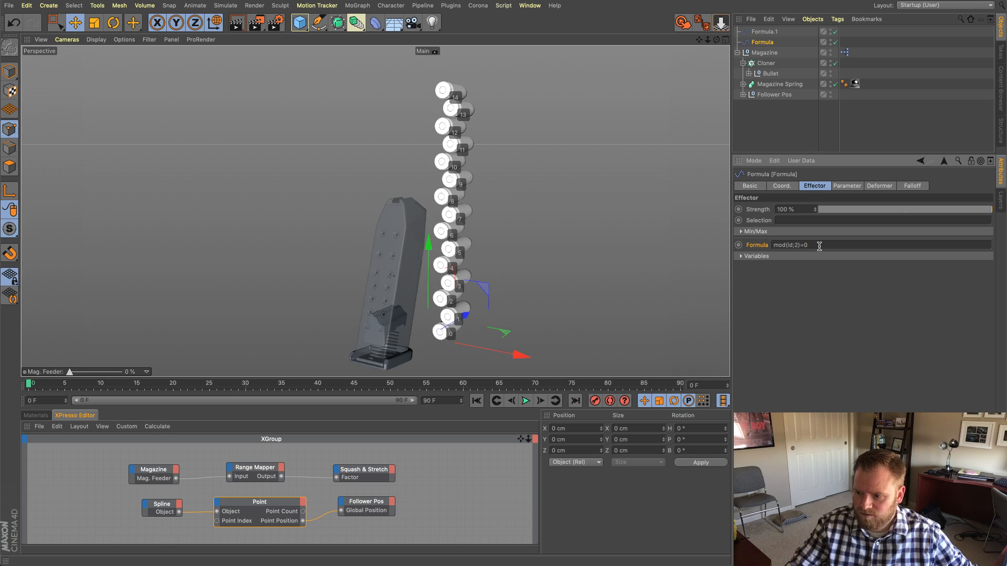
left_click(776, 128)
Step: Copy the Formula effector's expression into Formula.1 and change it there to mod(id;2)=1
left_click(770, 44)
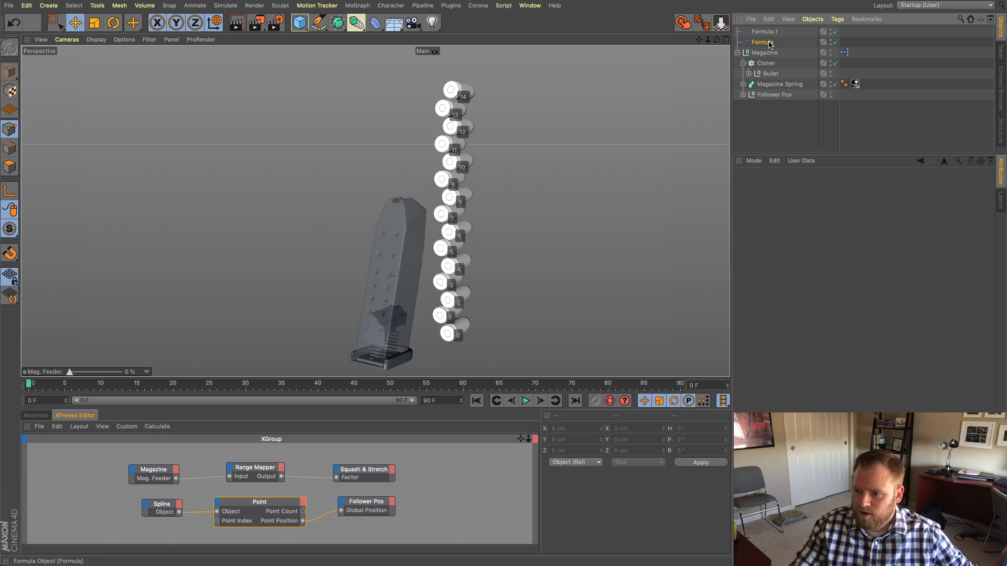
left_click(769, 32)
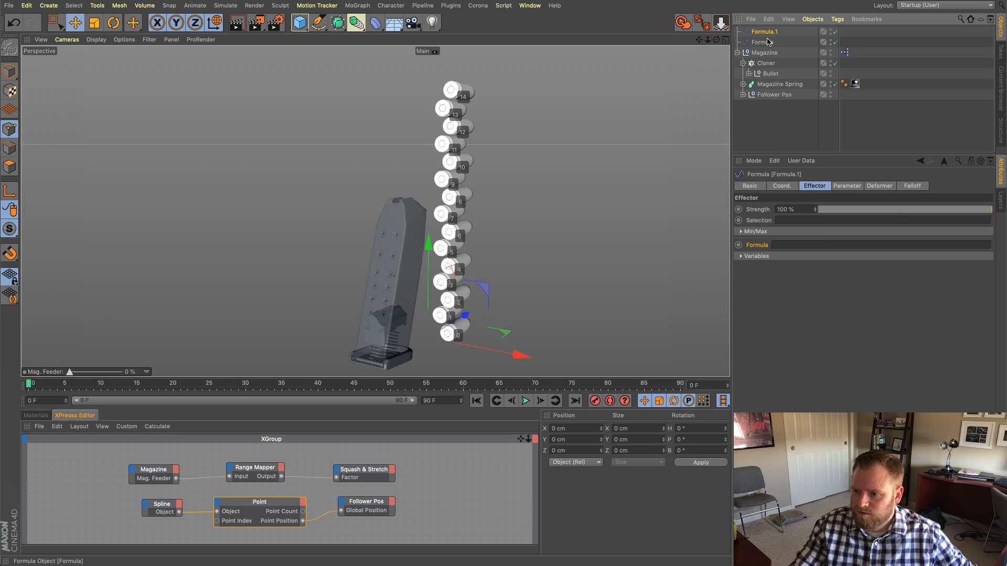
left_click(767, 42)
left_click_drag(831, 243, 671, 232)
key("super+c")
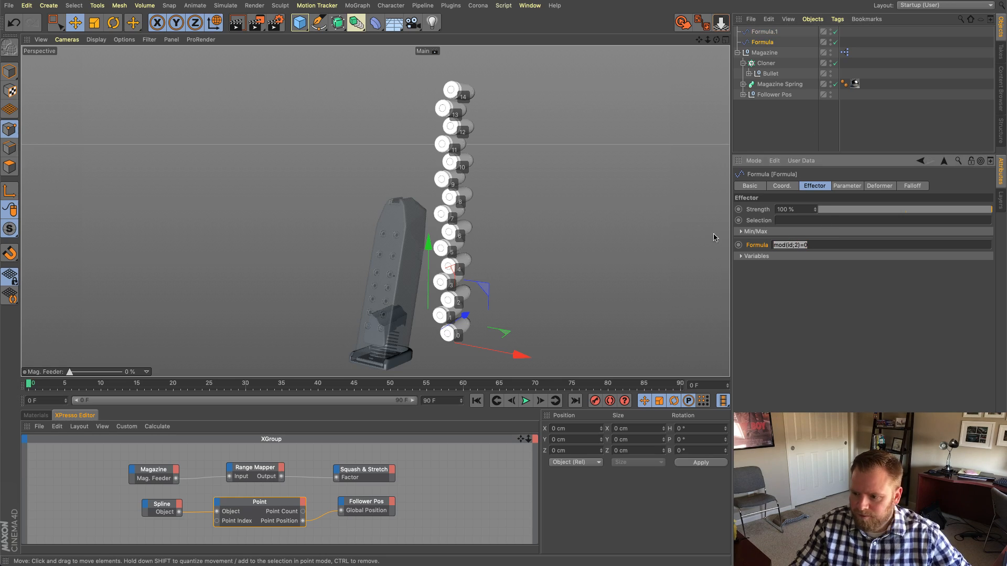
left_click(765, 31)
left_click(815, 245)
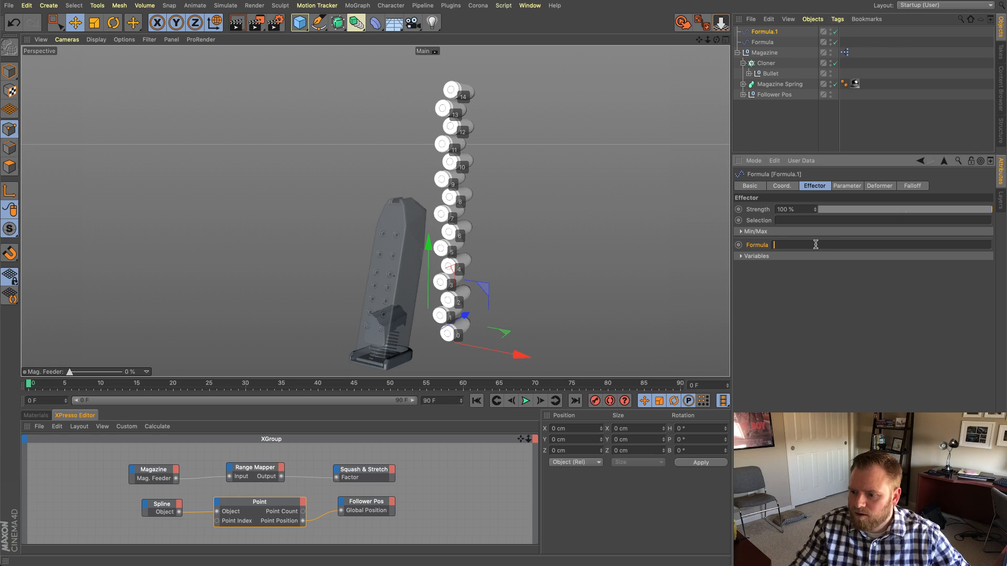
key("super+v")
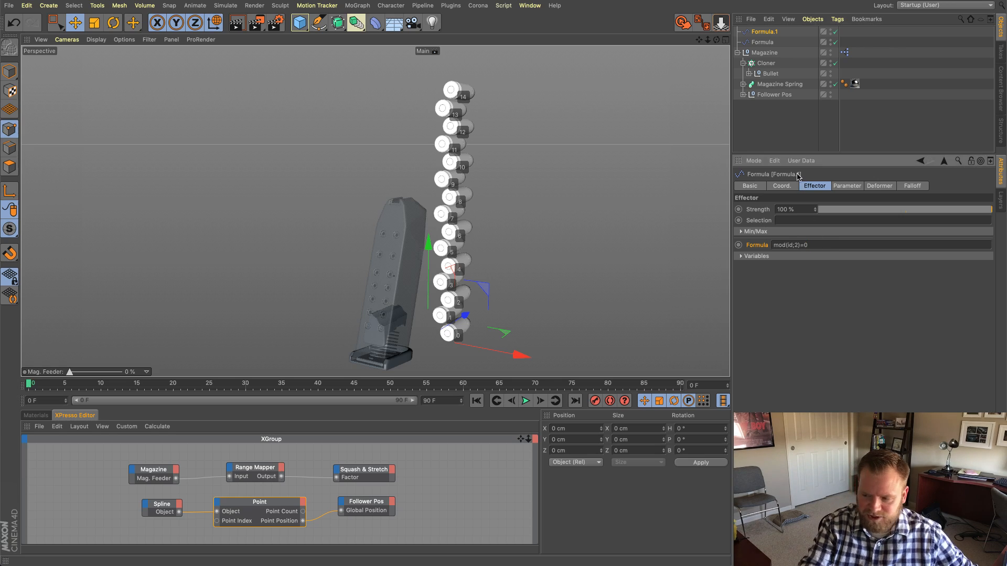
key("Return")
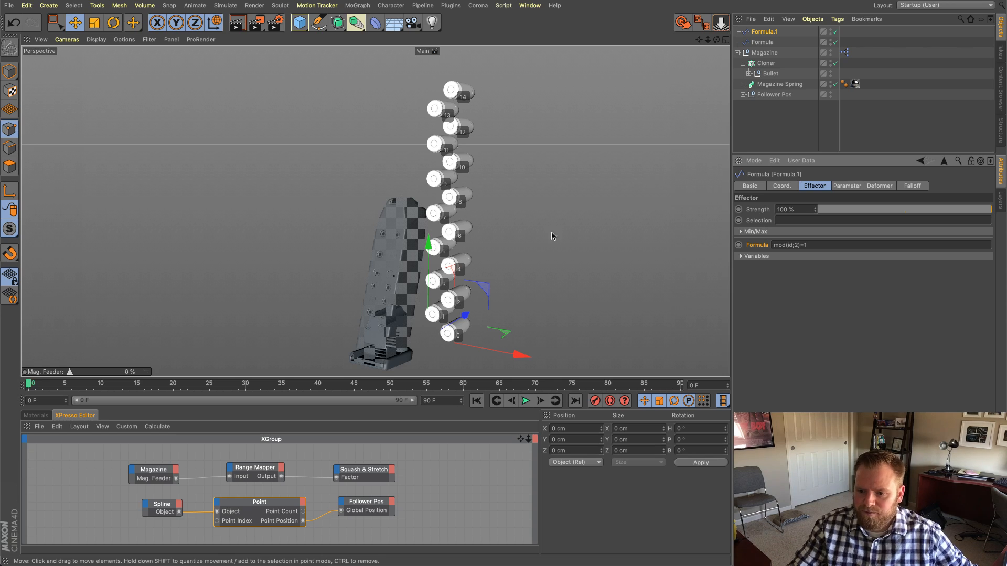
Step: Reduce the Cloner's per-step Y spacing to 10 cm so the bullets stack closely
left_click_drag(457, 226, 487, 206, "alt")
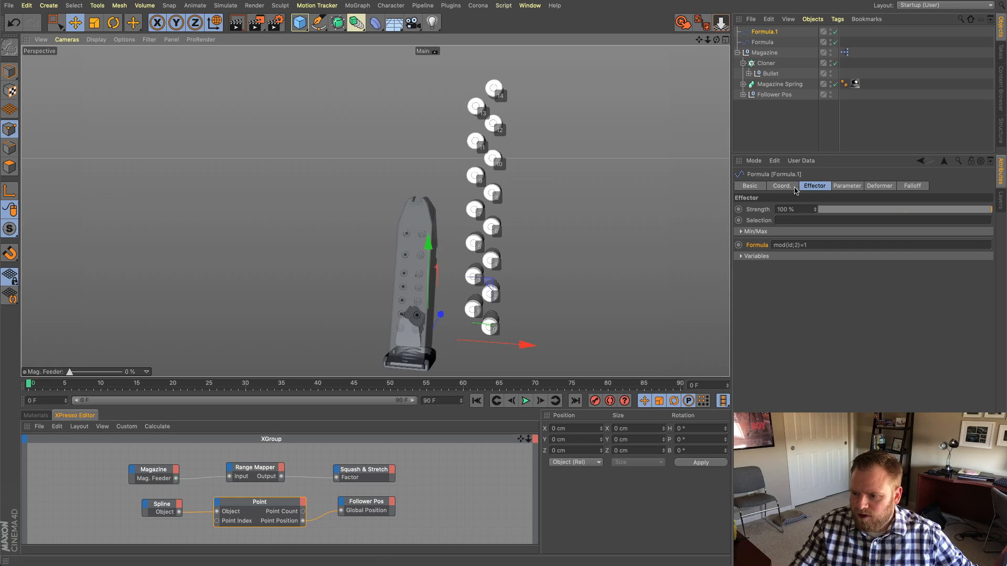
left_click(767, 63)
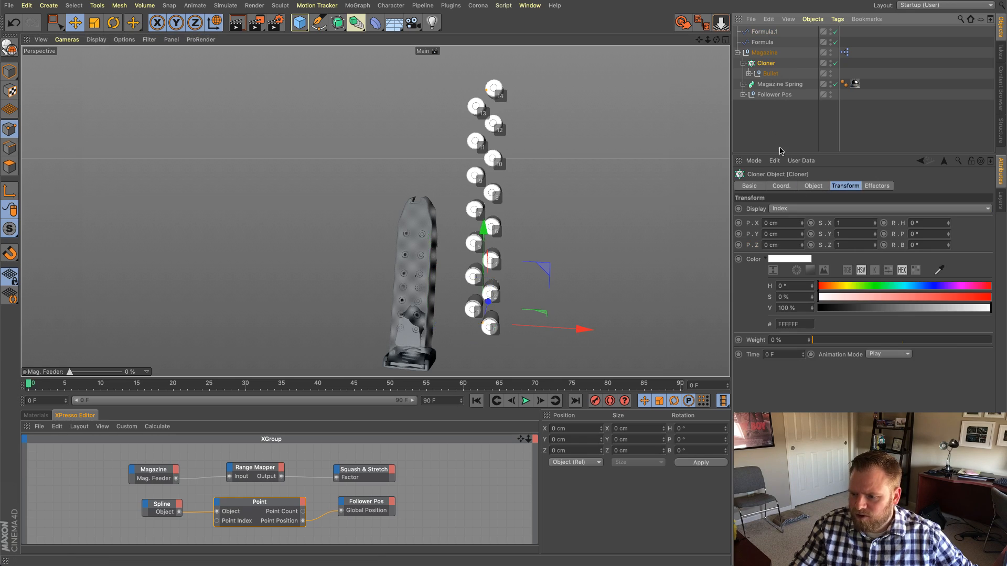
left_click(814, 186)
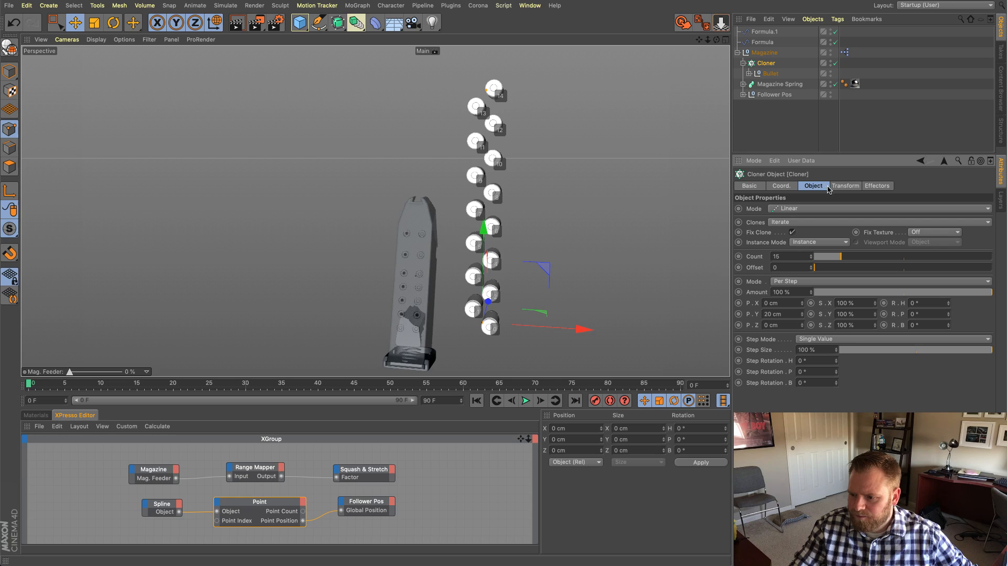
left_click_drag(801, 314, 722, 316)
left_click_drag(477, 304, 472, 291, "alt")
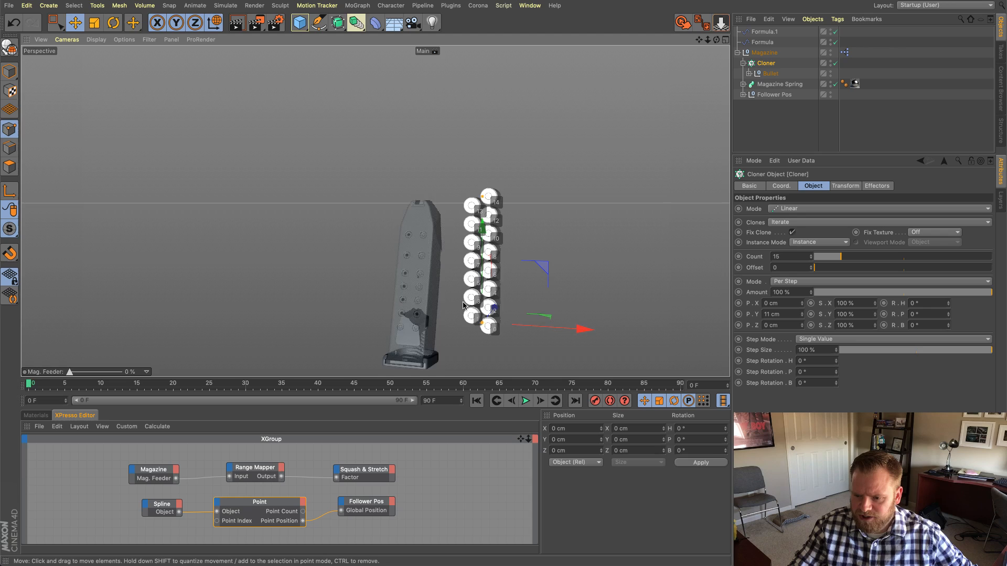
right_click_drag(472, 292, 546, 289, "alt")
mouse_move(545, 290)
left_mouse_down("alt")
mouse_move(517, 288)
mouse_move(535, 289)
left_mouse_up("alt")
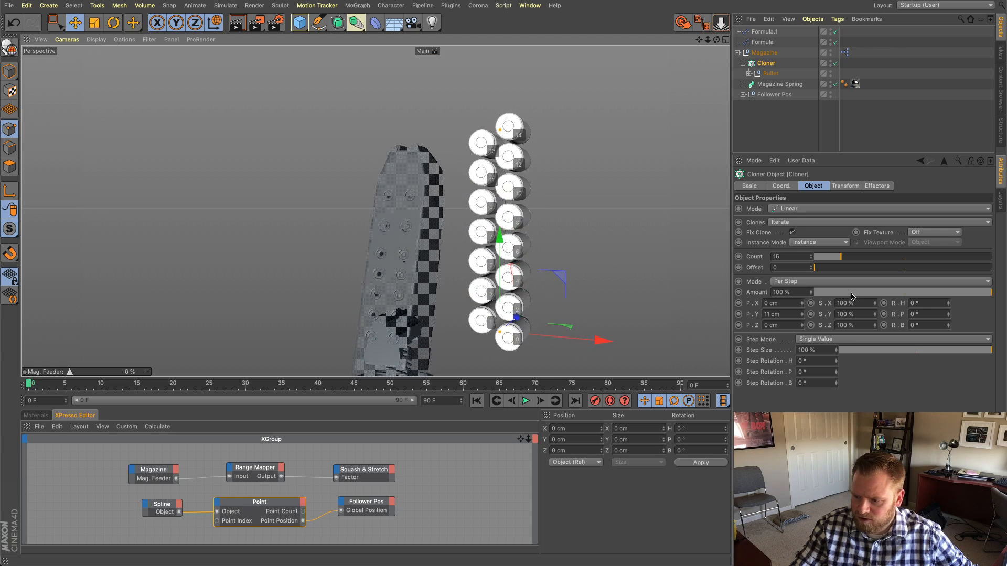
left_click(802, 317)
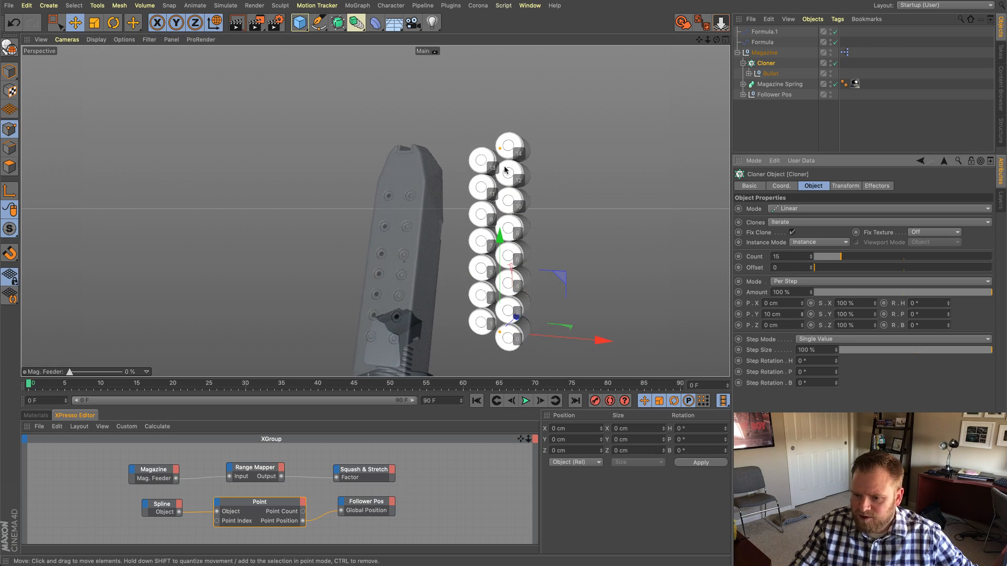
Step: Set the Cloner's transform display to None to hide the index numbers on the bullets, and deselect it
left_click(844, 186)
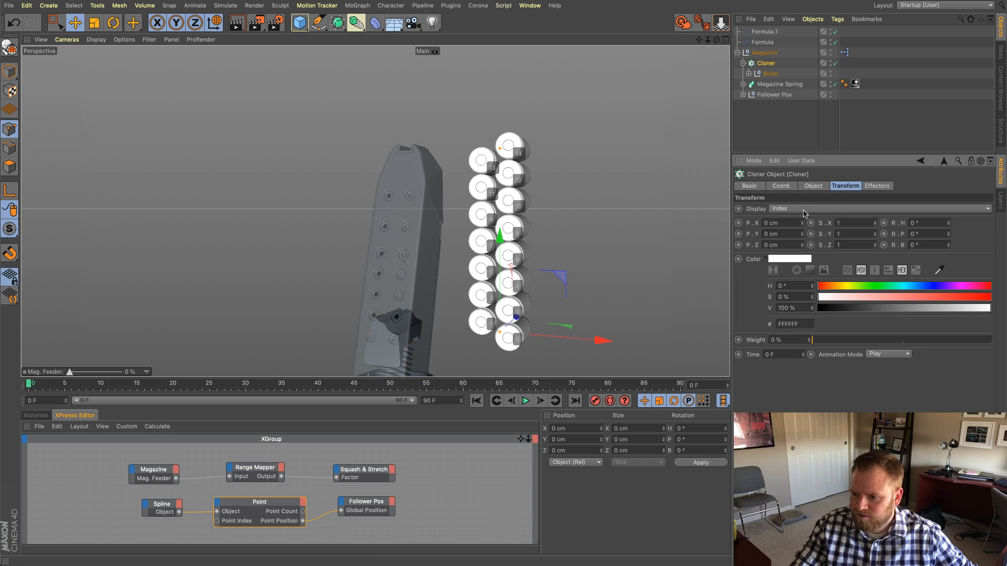
left_click(804, 209)
left_click(802, 218)
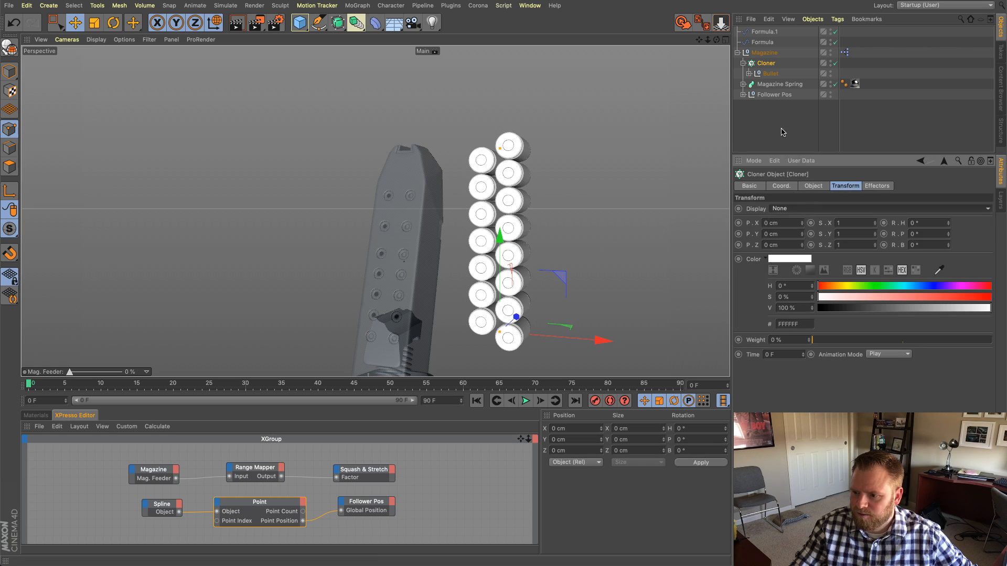
left_click(599, 209)
mouse_move(599, 208)
left_mouse_down("alt")
mouse_move(494, 227)
mouse_move(512, 241)
mouse_move(434, 337)
mouse_move(454, 249)
left_mouse_up("alt")
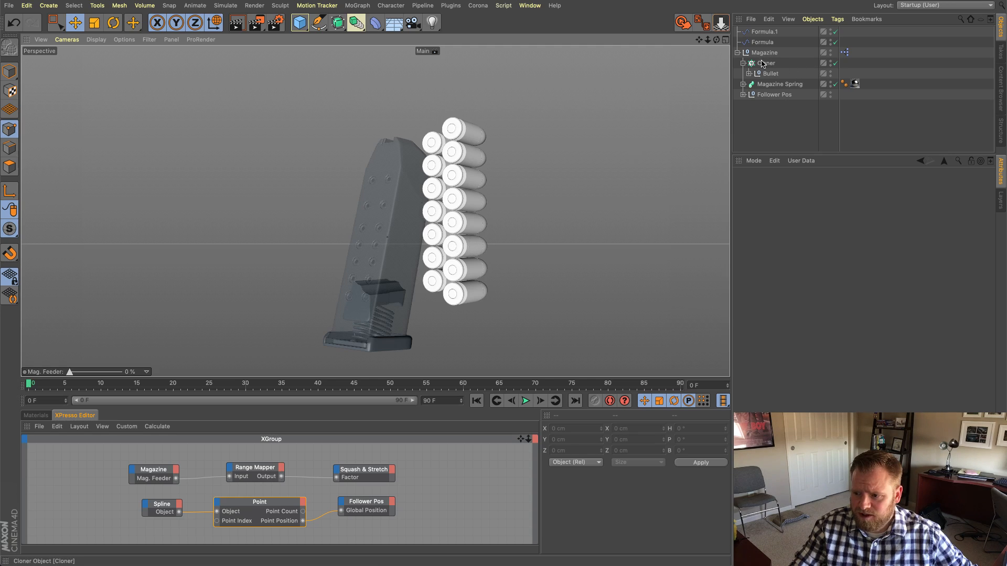
Step: Switch the Cloner's mode from Linear to Object
left_click(468, 246)
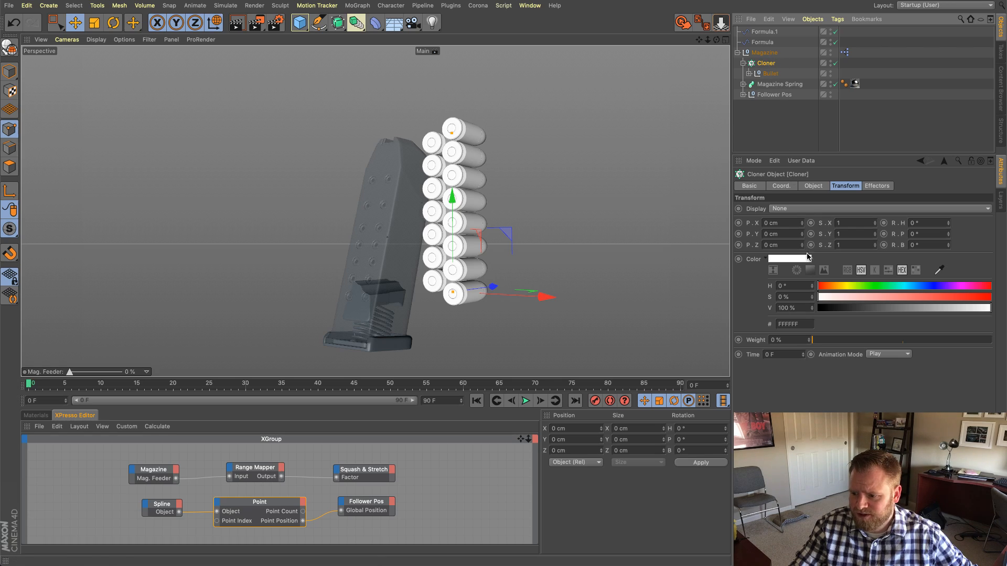
left_click(814, 186)
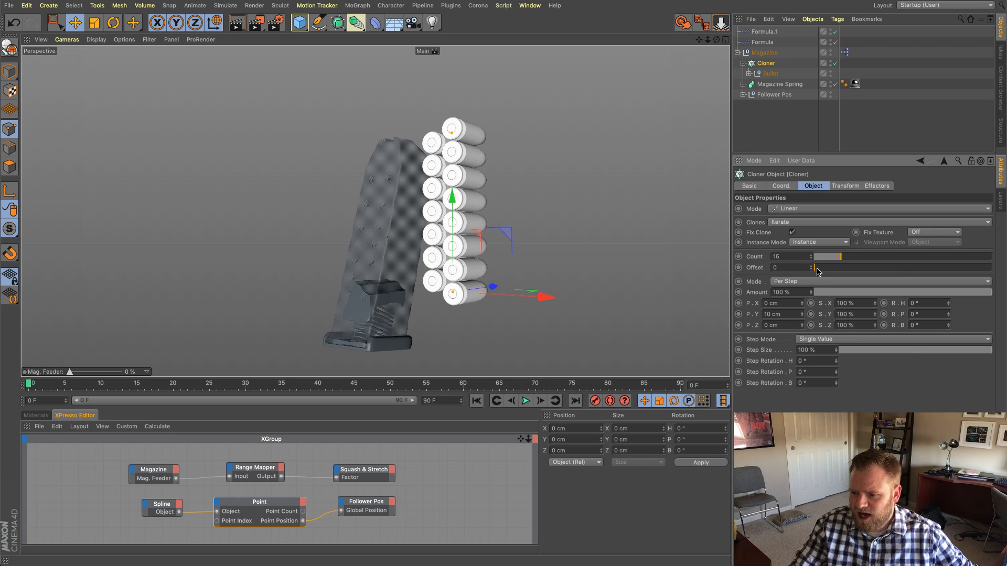
left_click_drag(816, 271, 787, 274)
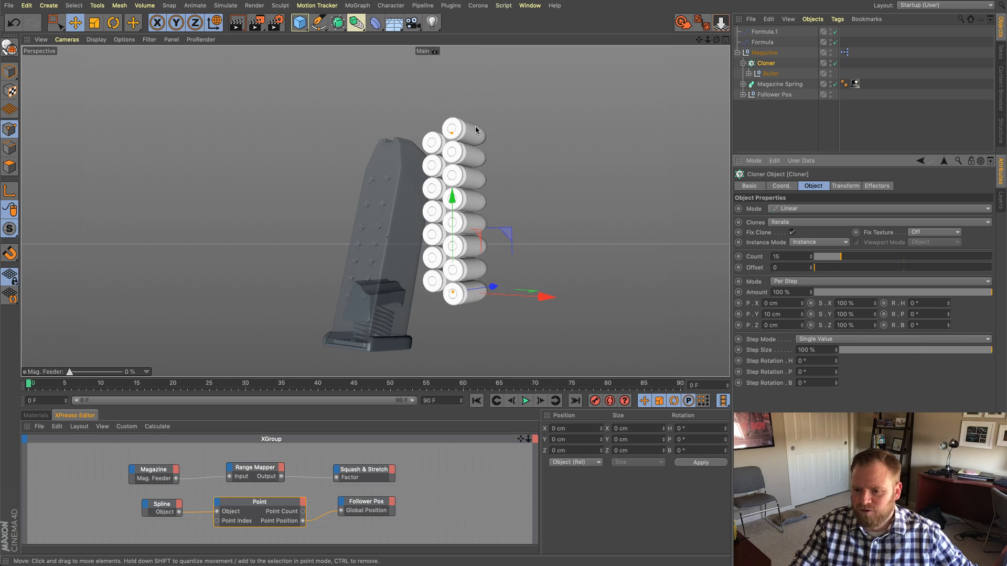
scroll(495, 196, "down", 1)
mouse_move(496, 197)
left_mouse_down("alt")
mouse_move(519, 207)
mouse_move(507, 210)
left_mouse_up("alt")
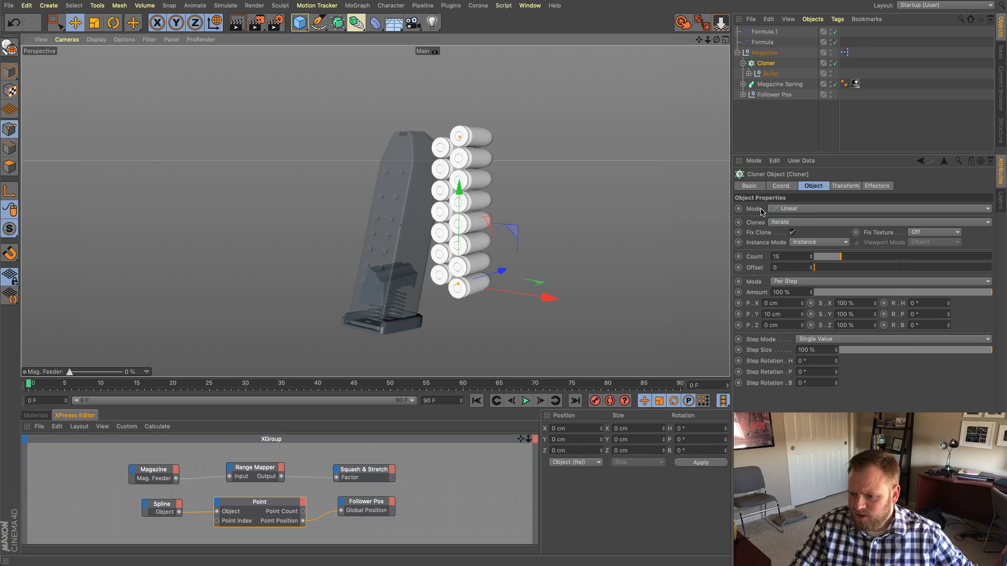
left_click(796, 210)
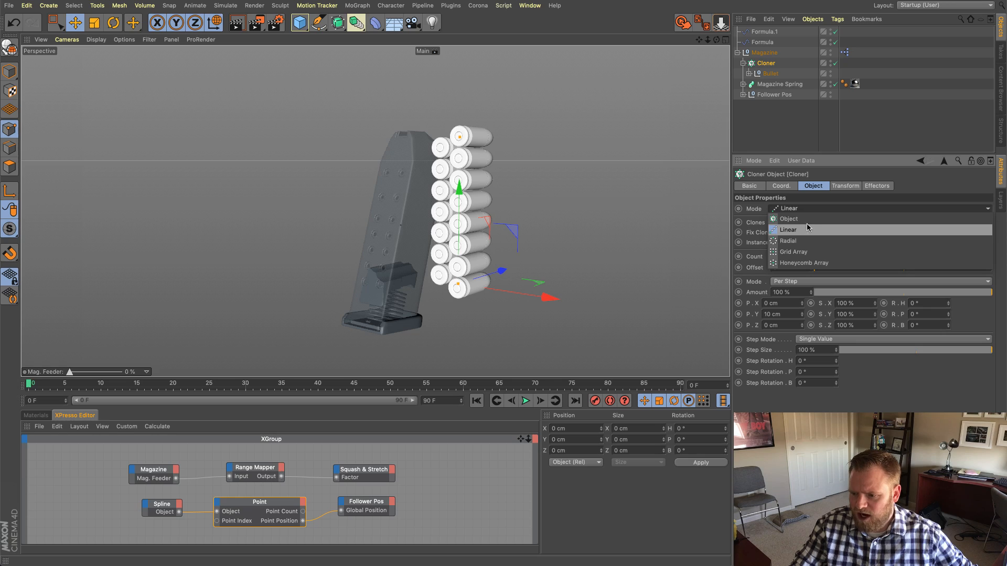
left_click(808, 218)
left_click_drag(573, 214, 566, 217, "alt")
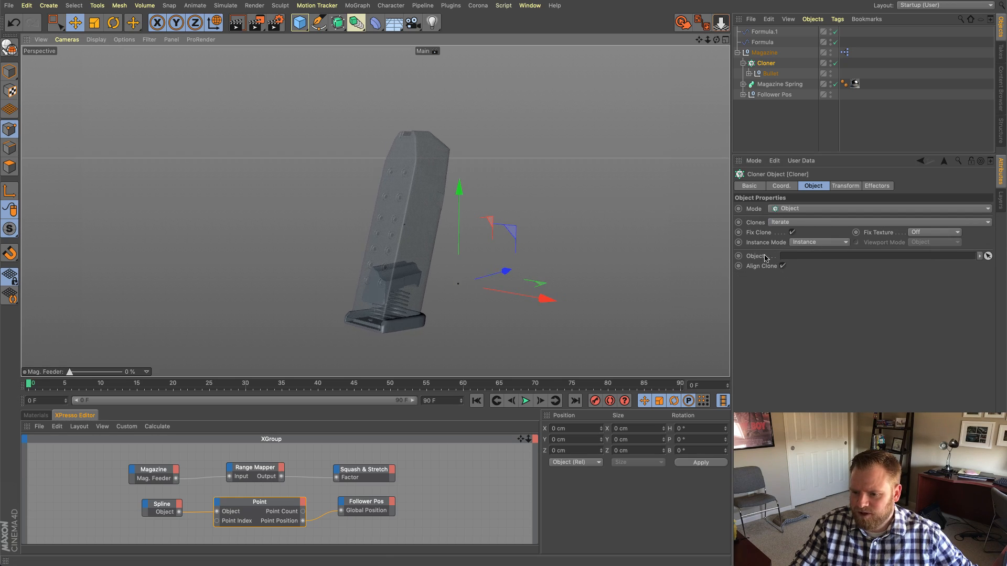
Step: Draw a two-point Bezier spline in the Right view from the follower up to the magazine's top, curving at its upper end
middle_click(529, 221)
middle_click(235, 274)
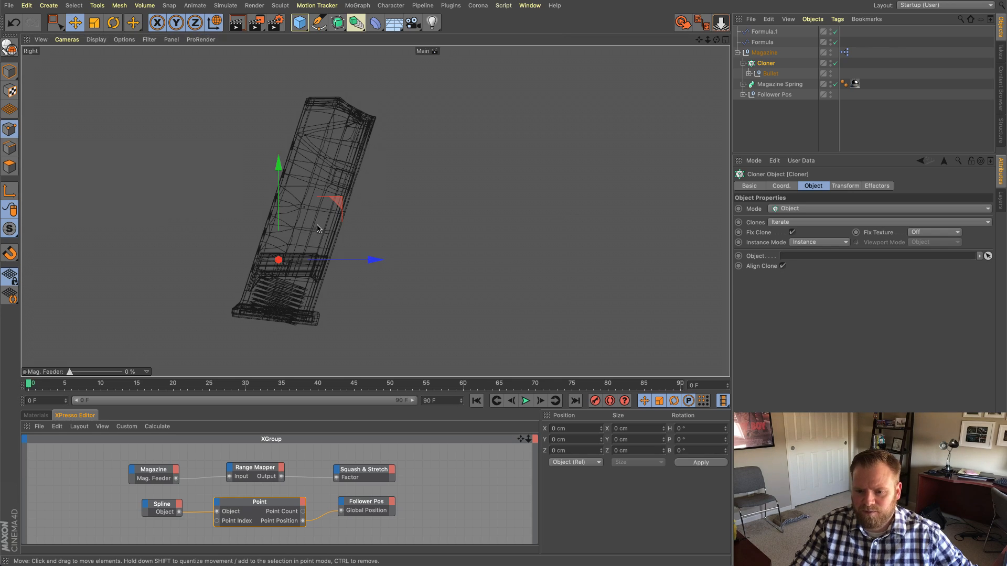
middle_click_drag(338, 223, 392, 225, "alt")
right_click_drag(392, 225, 411, 229, "alt")
middle_click_drag(412, 230, 431, 237, "alt")
scroll(431, 237, "down", 1)
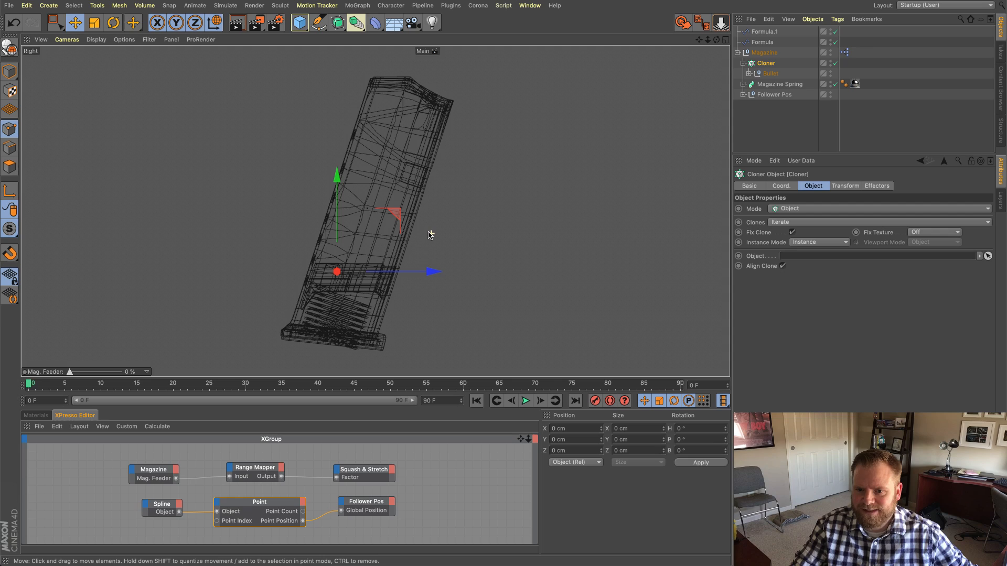
left_click(319, 24)
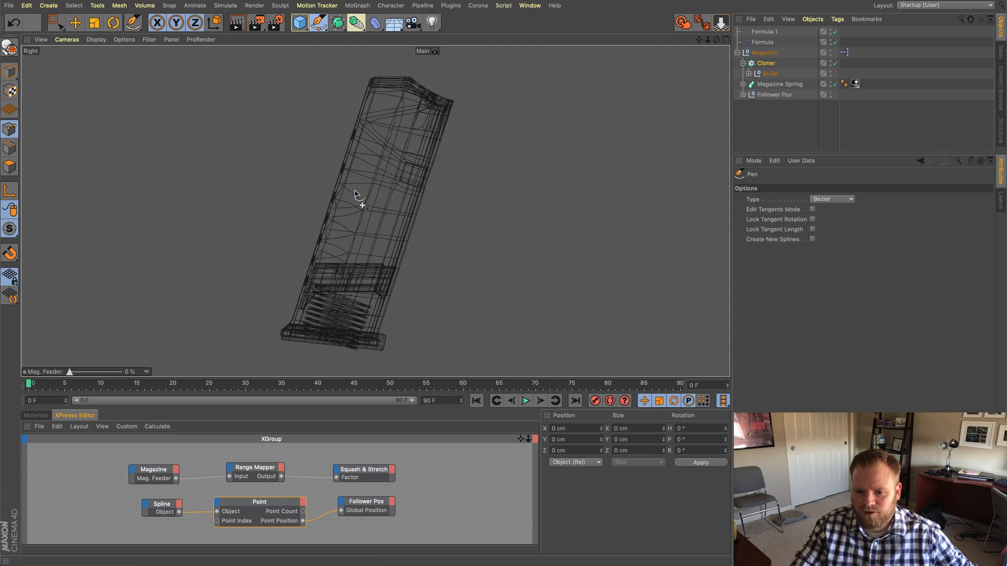
left_click(356, 267)
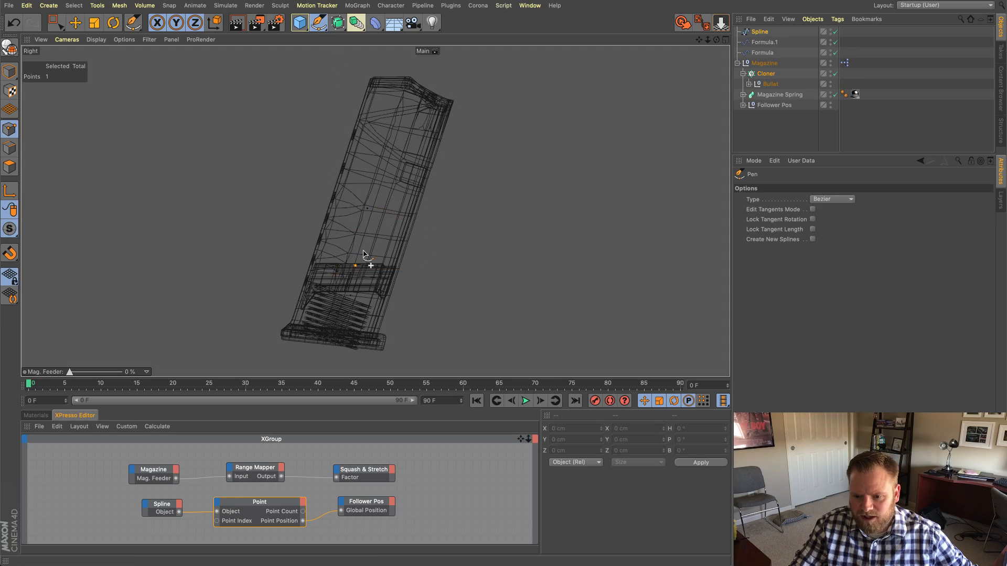
left_click(410, 93)
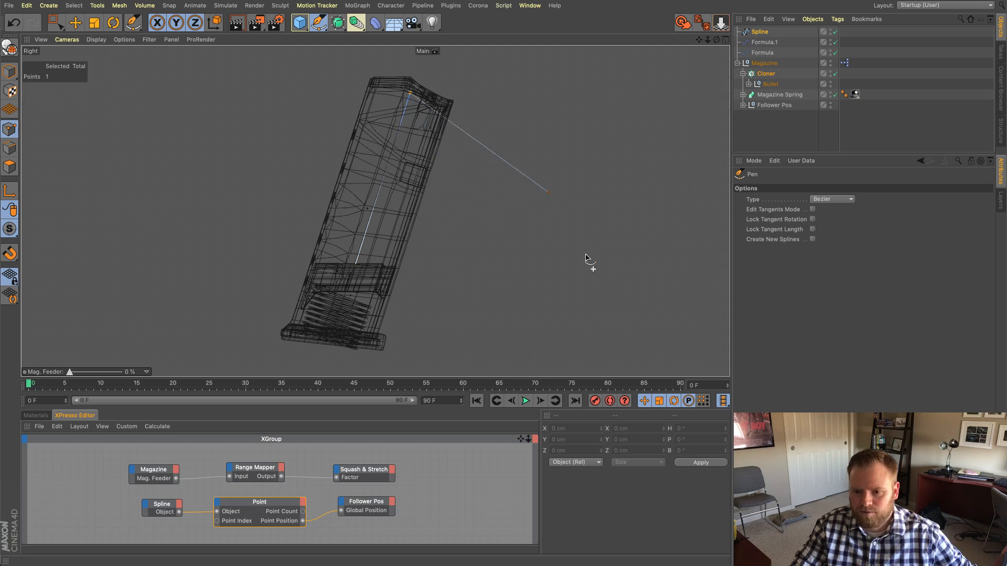
key("Escape")
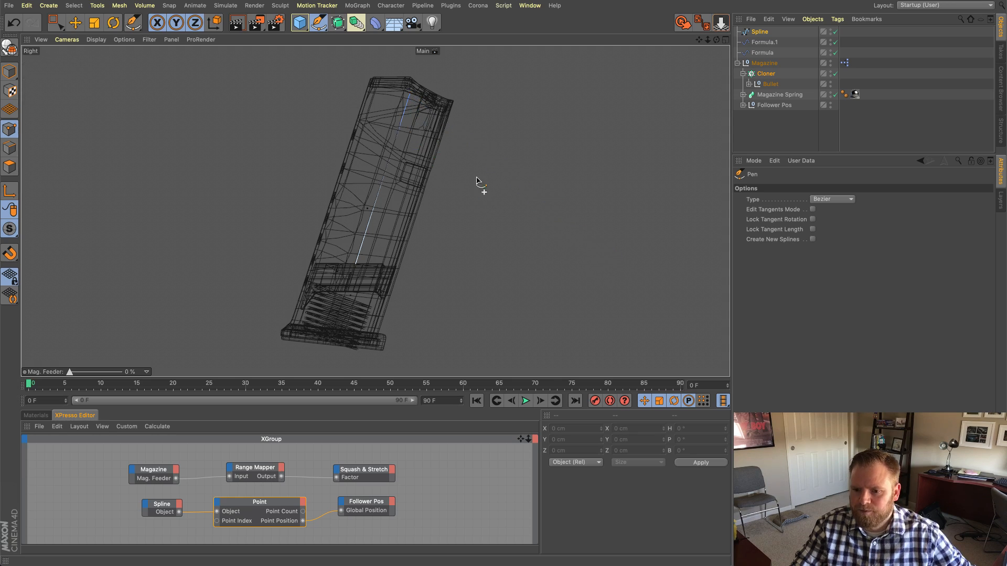
Step: Return to the Perspective view in Model mode and center the spline's axis on its own geometry
left_click(75, 22)
middle_click(276, 151)
middle_click(277, 151)
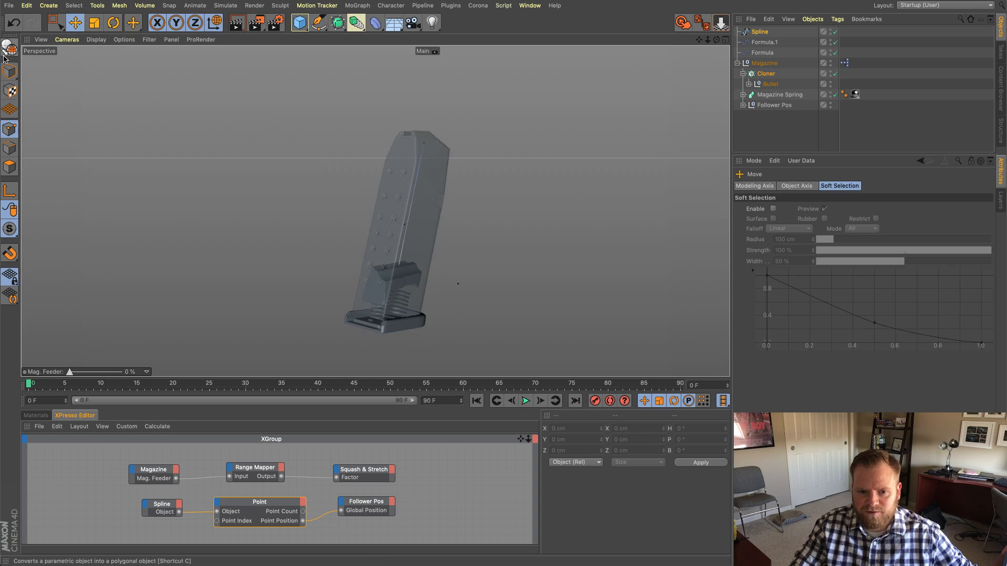
left_click_drag(477, 227, 430, 245, "alt")
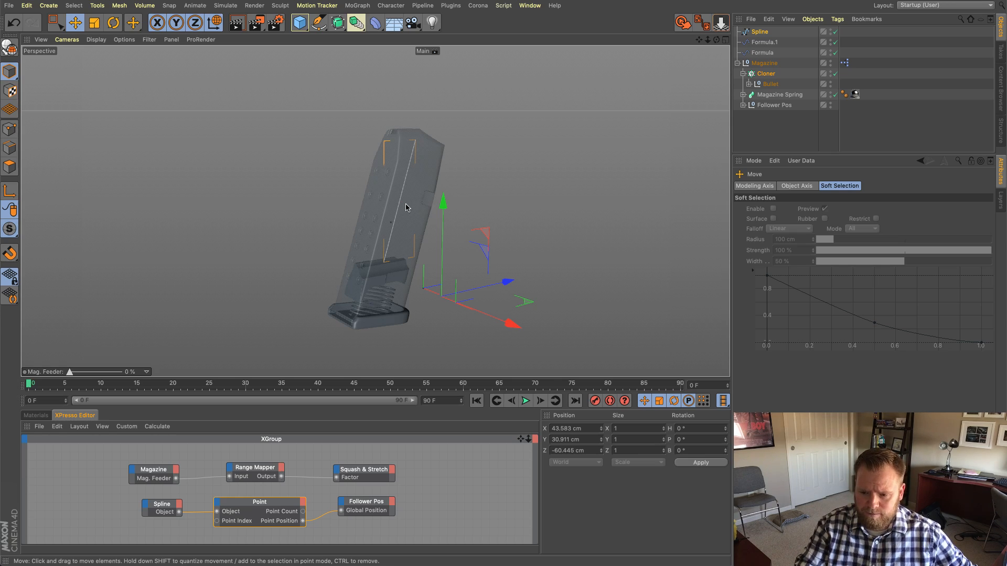
key("alt+c")
mouse_move(407, 207)
left_mouse_down("alt")
mouse_move(461, 214)
mouse_move(405, 205)
left_mouse_up("alt")
left_click_drag(300, 194, 323, 201, "alt")
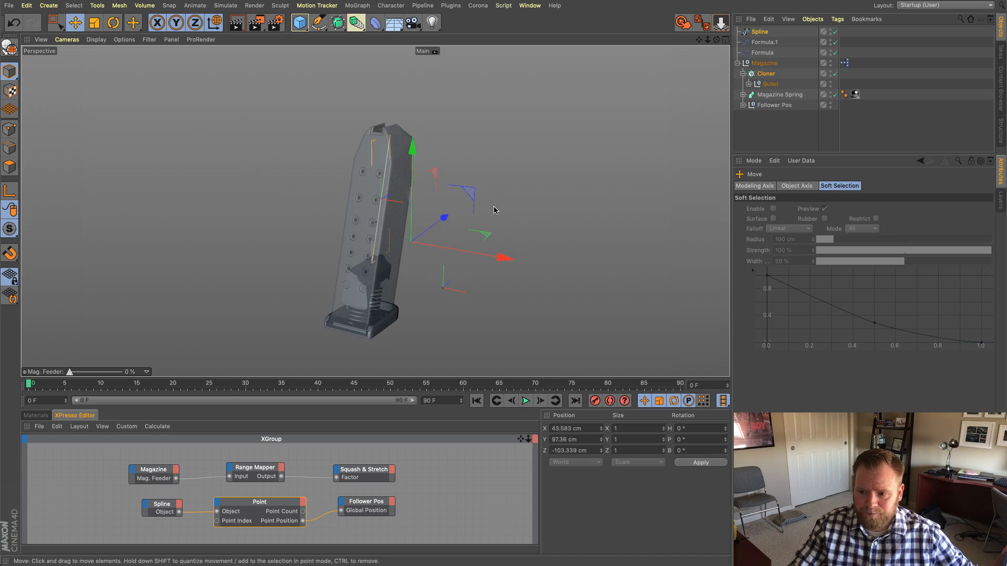
Step: Clear the selection and reselect only the spline to check its axis inside the magazine
left_click(214, 24)
left_click(565, 136)
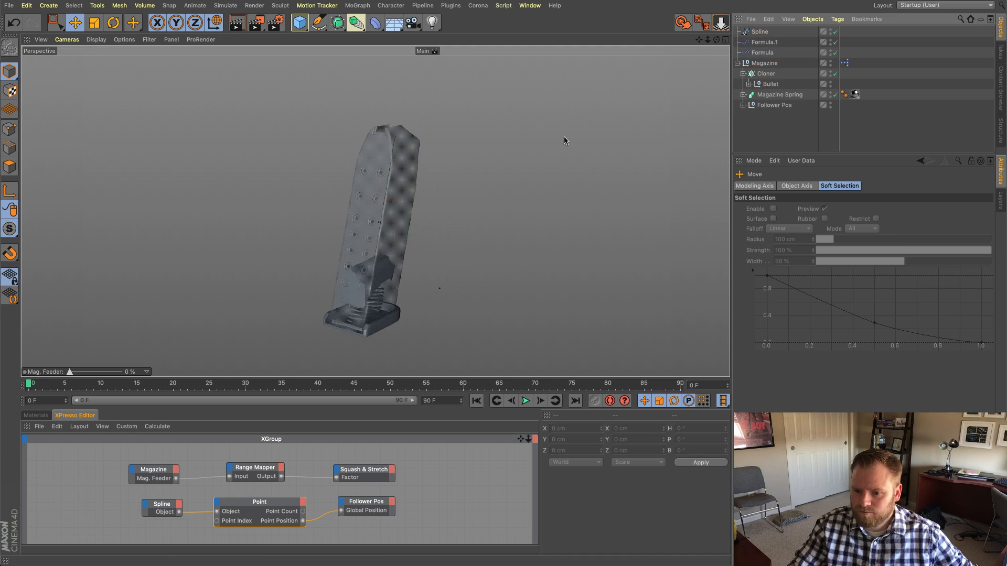
left_click(759, 31)
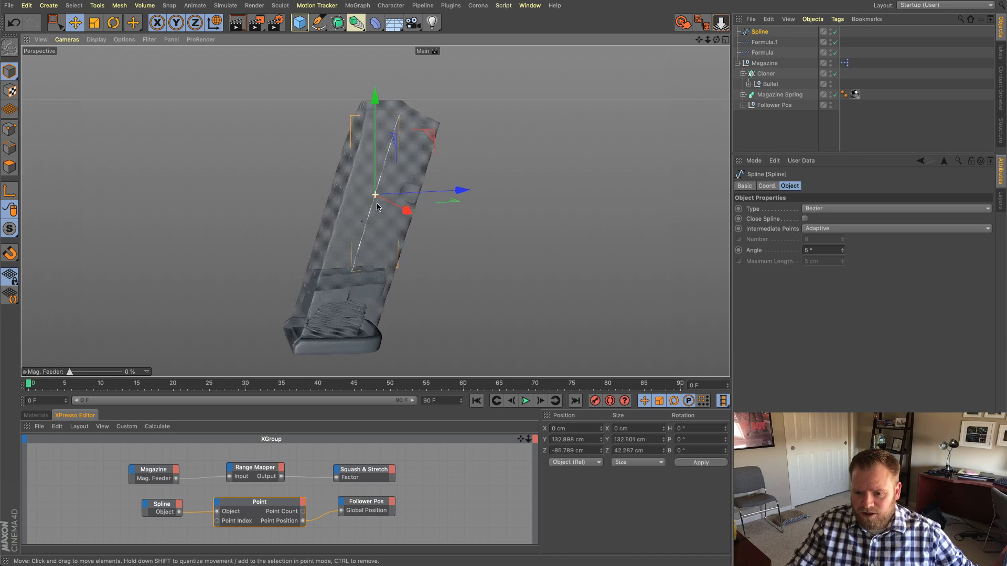
left_click_drag(402, 181, 400, 215, "alt")
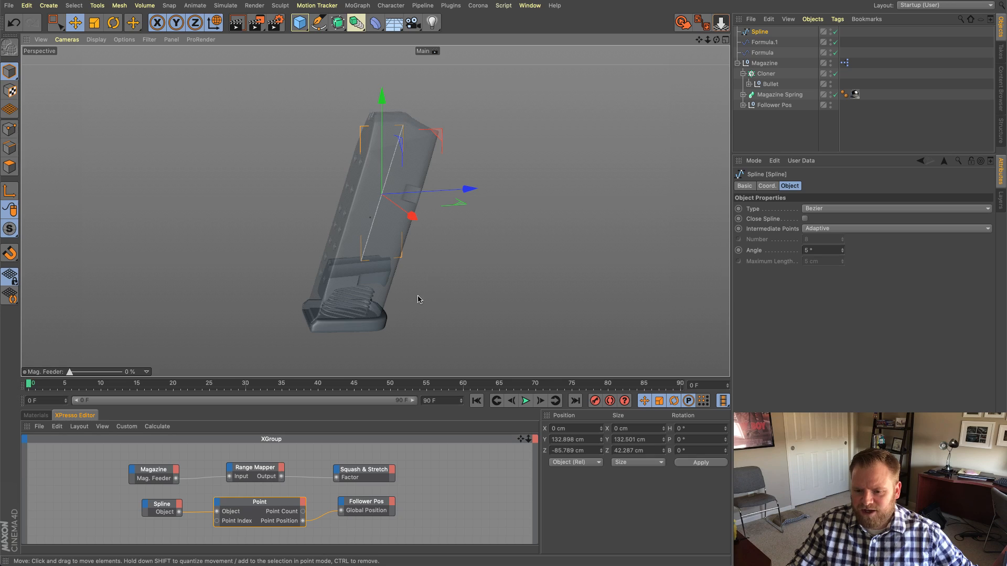
left_click_drag(418, 299, 440, 307, "alt")
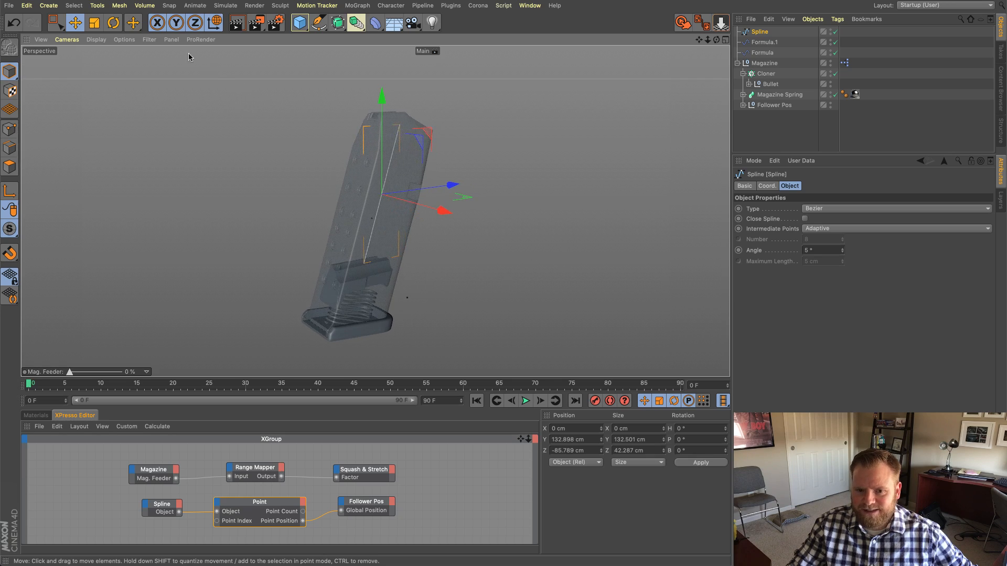
Step: Display the world grid in the Perspective view
left_click(150, 39)
left_click(168, 198)
left_click_drag(461, 283, 397, 313, "alt")
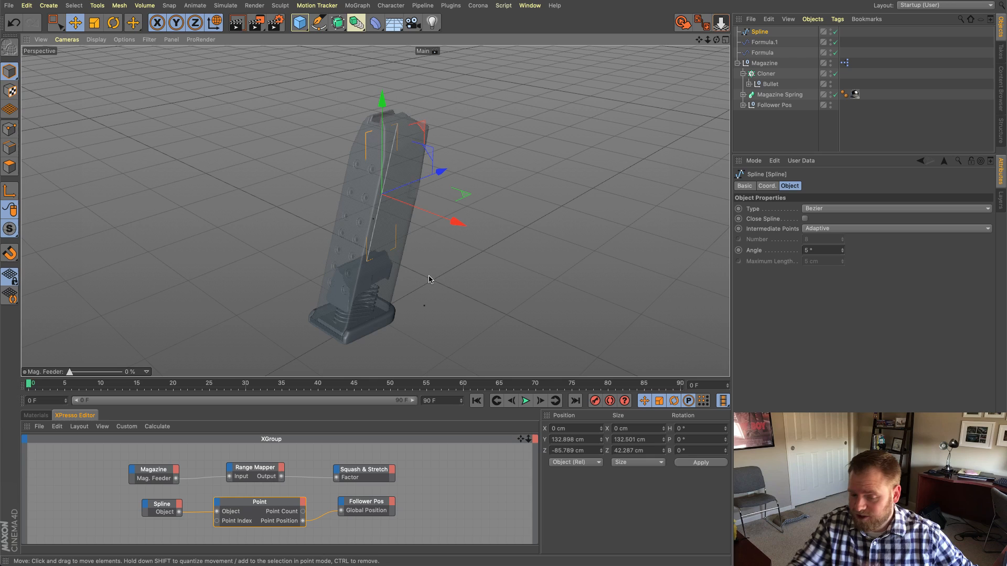
mouse_move(483, 256)
left_mouse_down("alt")
mouse_move(463, 254)
mouse_move(496, 243)
left_mouse_up("alt")
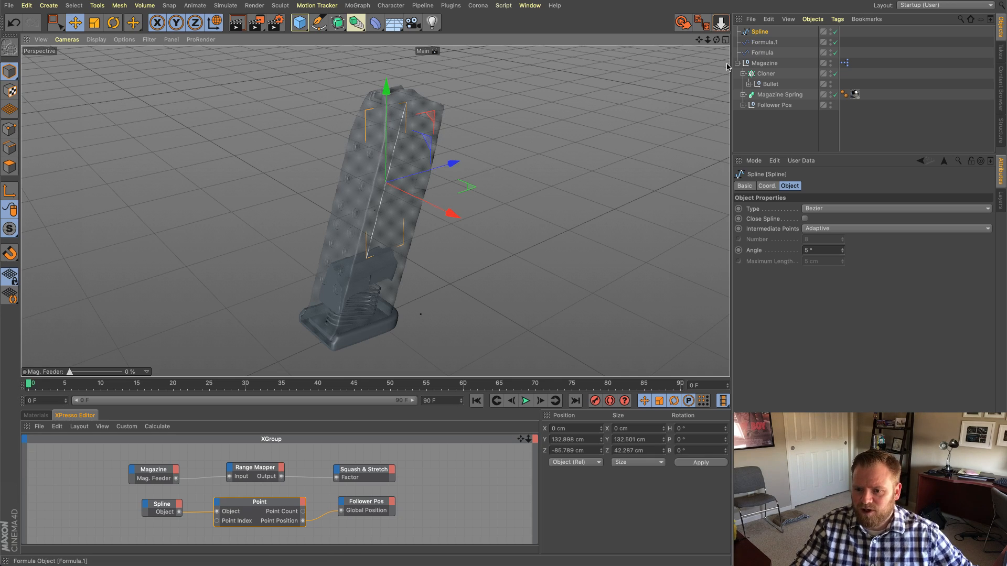
left_click_drag(531, 147, 483, 154, "alt")
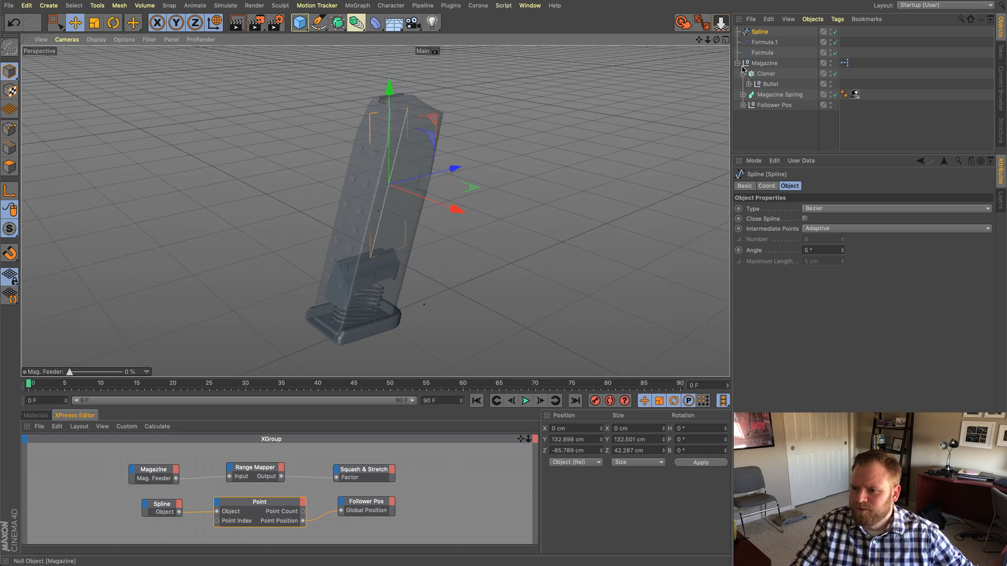
Step: Assign the spline as the Cloner's source object so the bullets are distributed along it
left_click(767, 75)
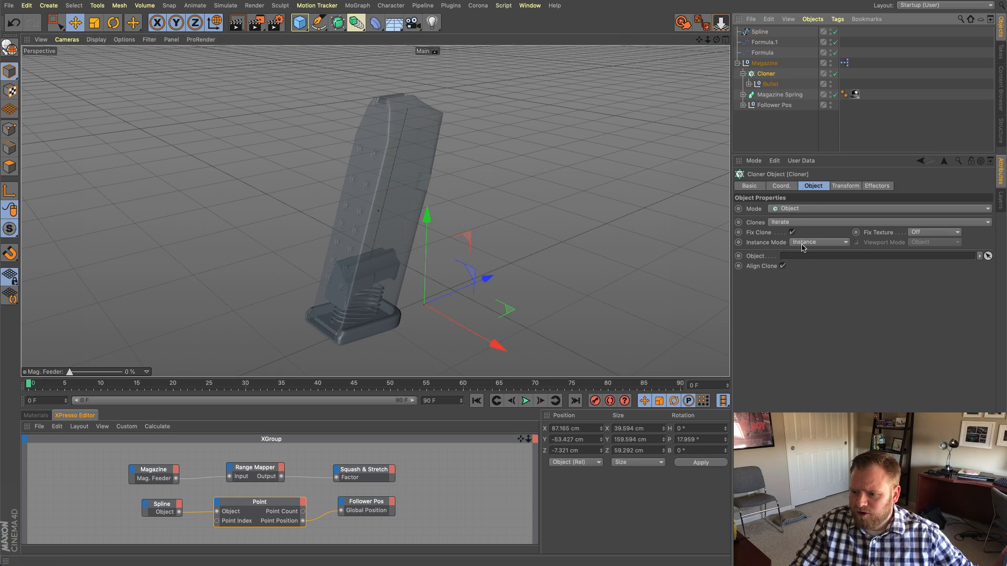
left_click_drag(761, 32, 811, 257)
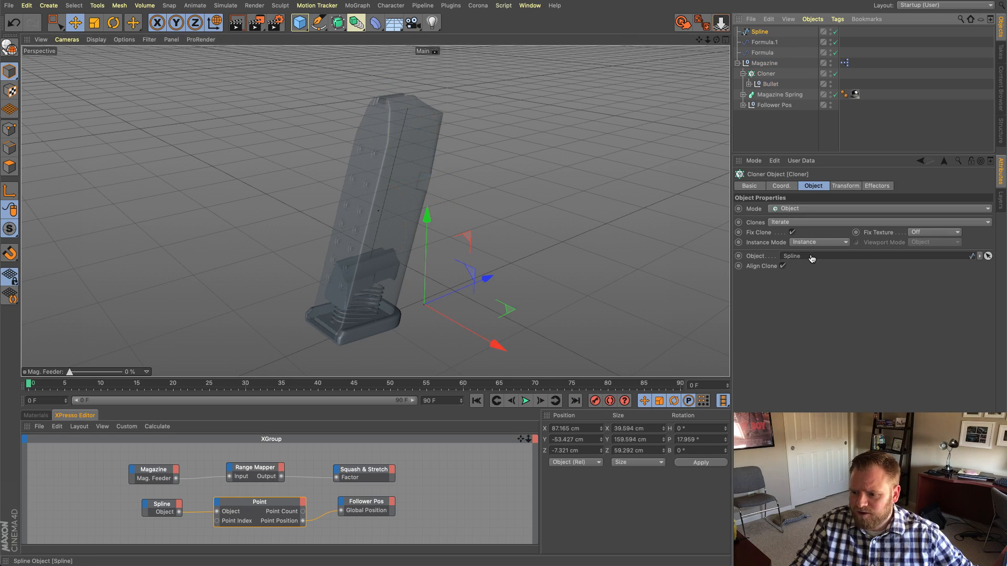
left_click_drag(526, 241, 487, 186, "alt")
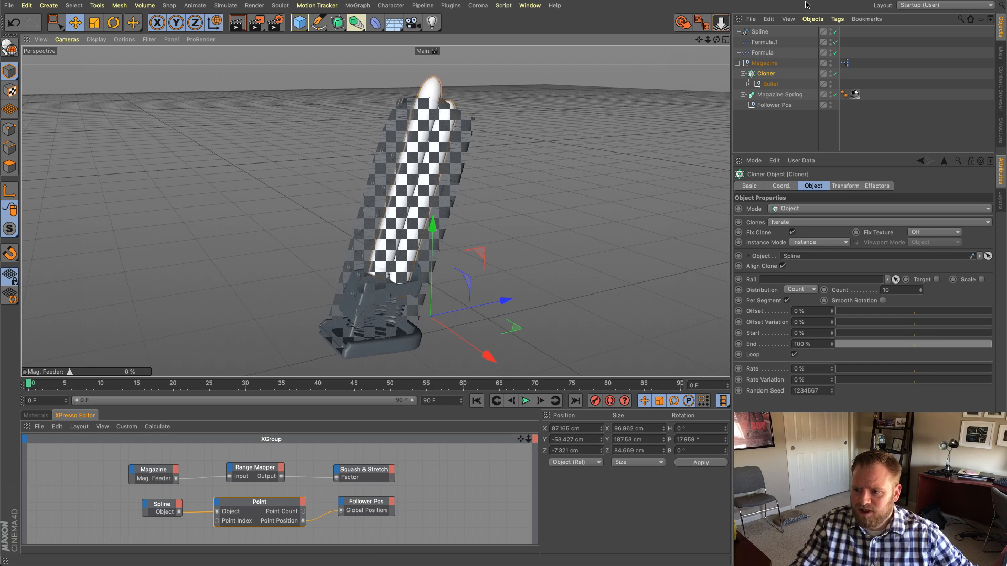
Step: Enable axis editing and rotate the spline's axis to a pitch of 90°
left_click(760, 32)
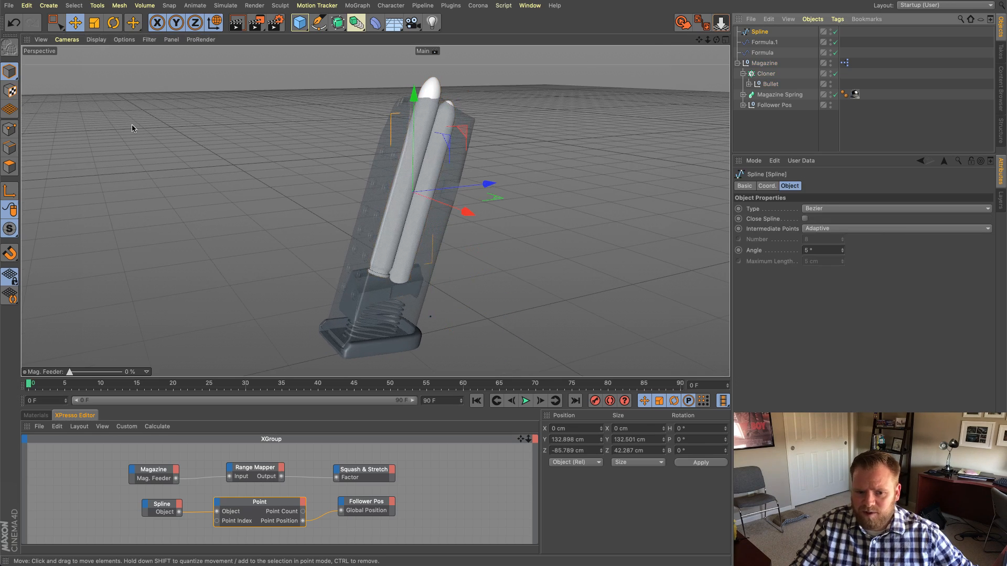
left_click(14, 192)
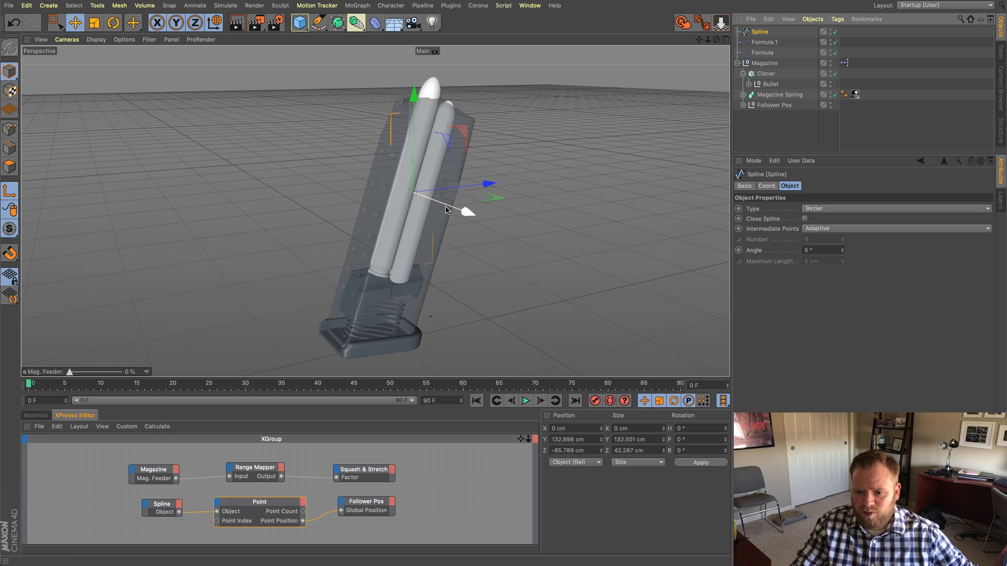
key("r")
left_click_drag(445, 204, 476, 218, "alt")
left_click_drag(395, 151, 387, 193)
left_click(75, 23)
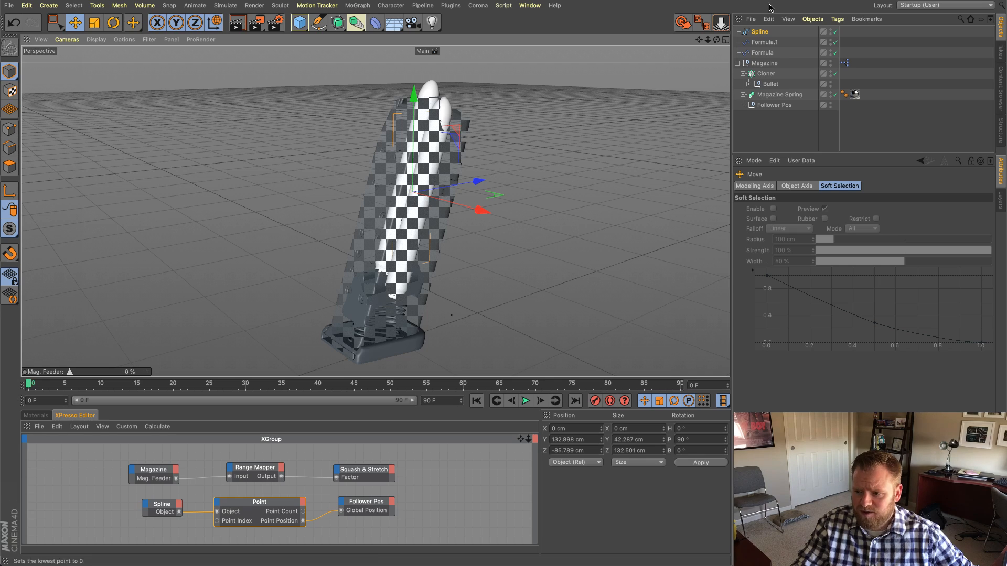
Step: Set the Cloner's transform pitch rotation (R.P) to -72° to lay the bullets across the magazine
left_click(767, 74)
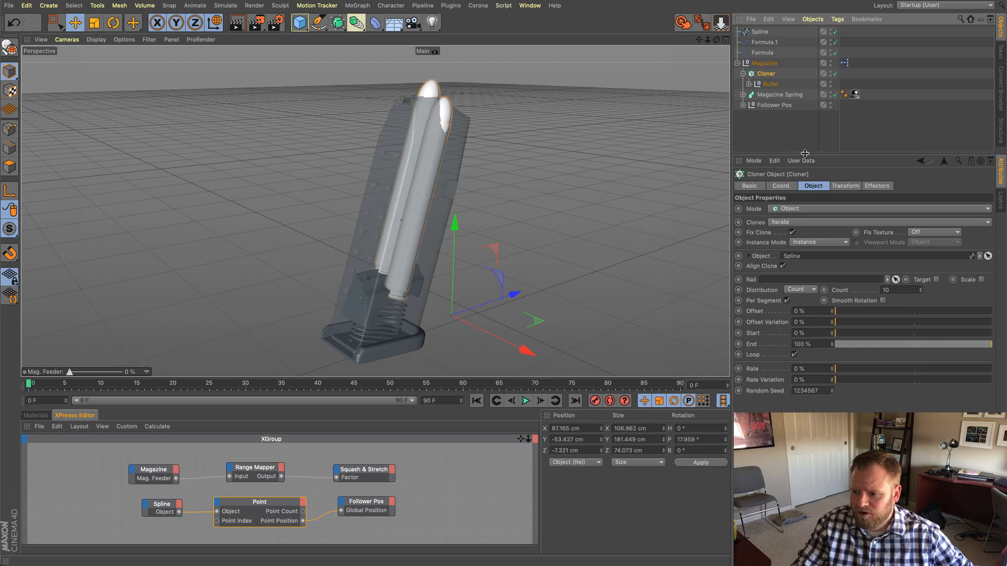
left_click(845, 186)
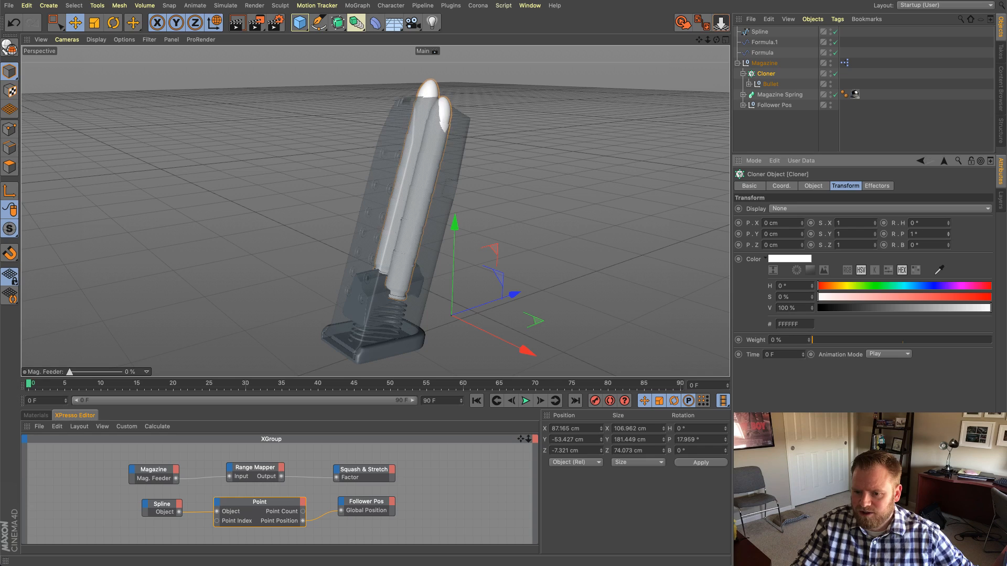
left_click_drag(948, 234, 949, 260)
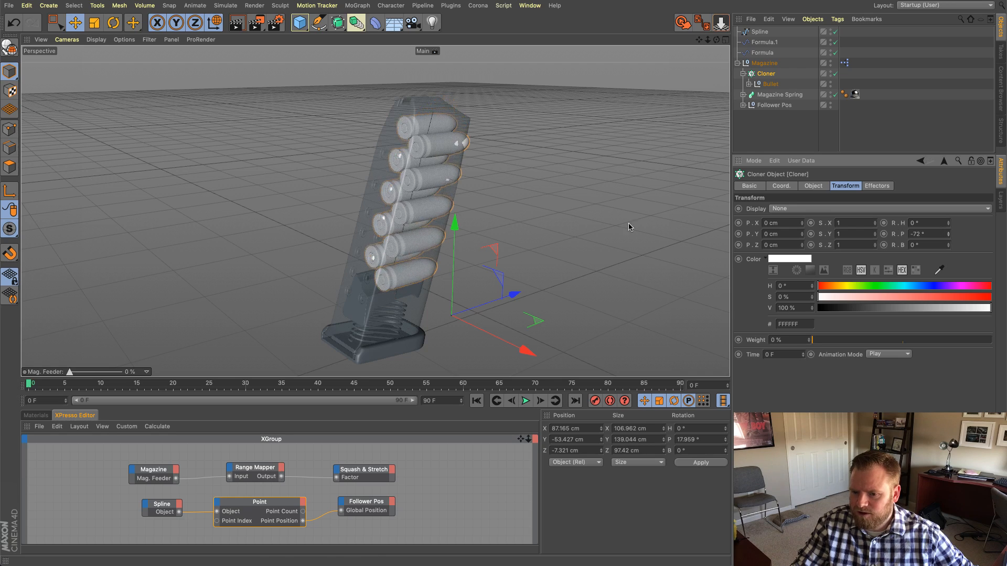
Step: Examine the staggered bullets' alignment and spacing from the magazine's rear and sides, and check the Formula effector's settings
left_click_drag(628, 226, 455, 199, "alt")
left_click_drag(434, 235, 394, 200, "alt")
scroll(394, 199, "up", 6)
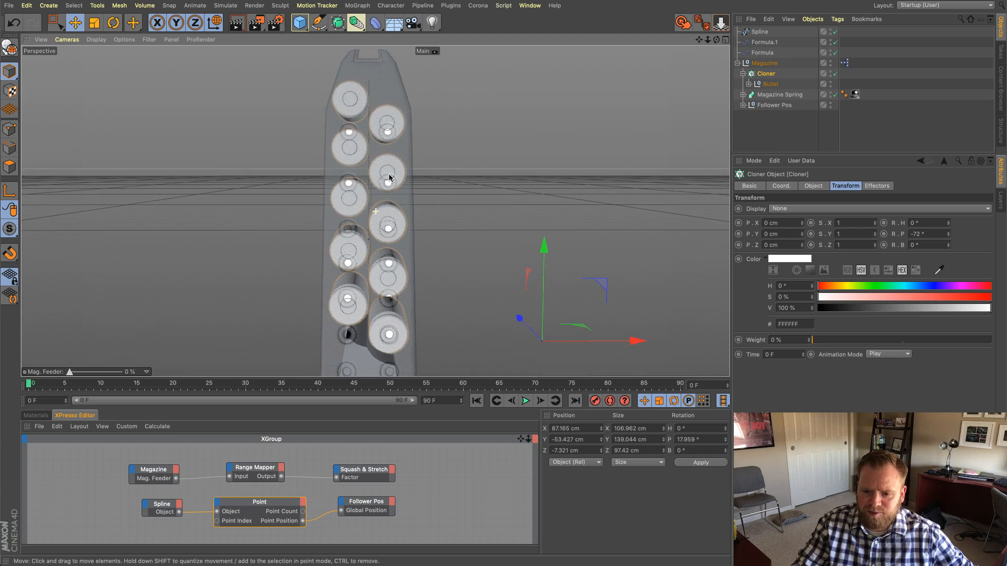
scroll(377, 328, "down", 4)
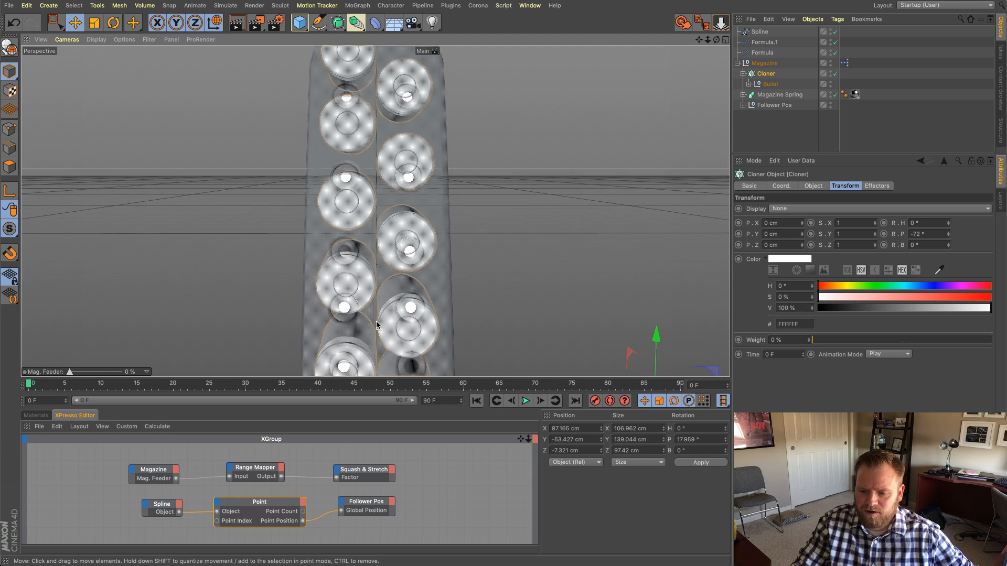
middle_click_drag(365, 291, 367, 263, "alt")
scroll(367, 262, "down", 2)
left_click_drag(368, 263, 404, 273, "alt")
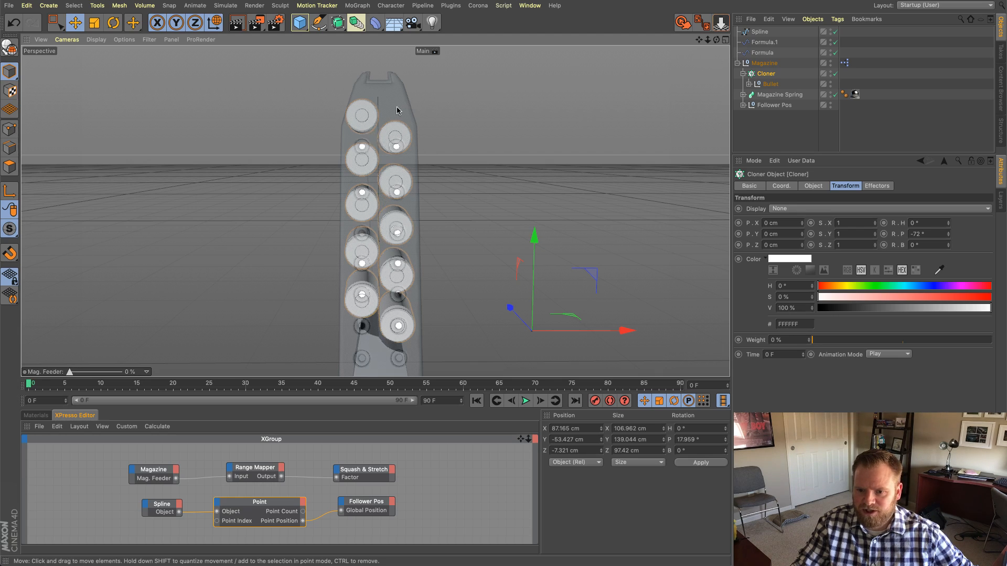
left_click(764, 52)
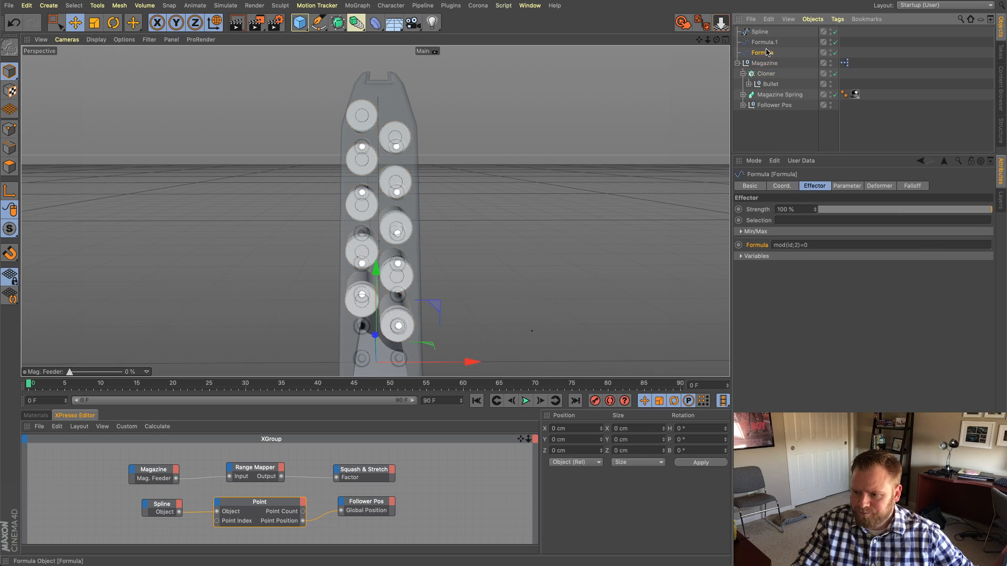
left_click(770, 78)
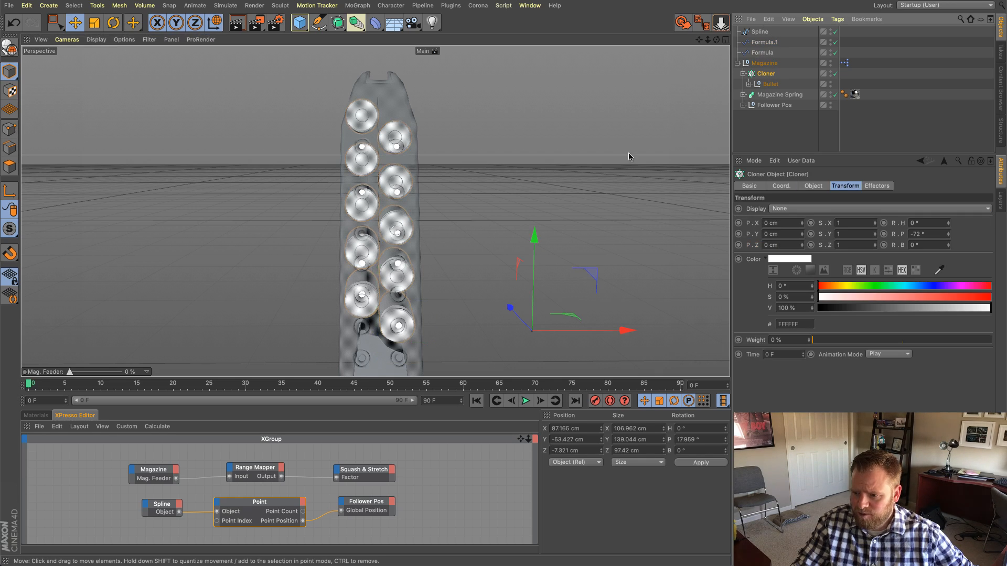
left_click_drag(628, 152, 528, 152, "alt")
middle_click_drag(528, 153, 523, 150, "alt")
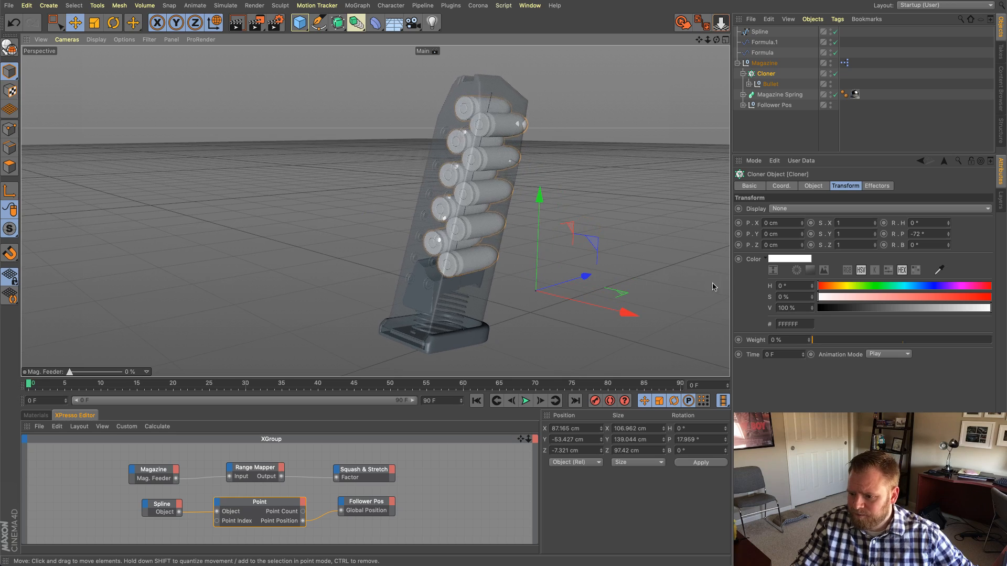
Step: Set the Cloner's count to 15 bullets along the spline
left_click(814, 187)
left_click_drag(517, 219, 497, 238, "alt")
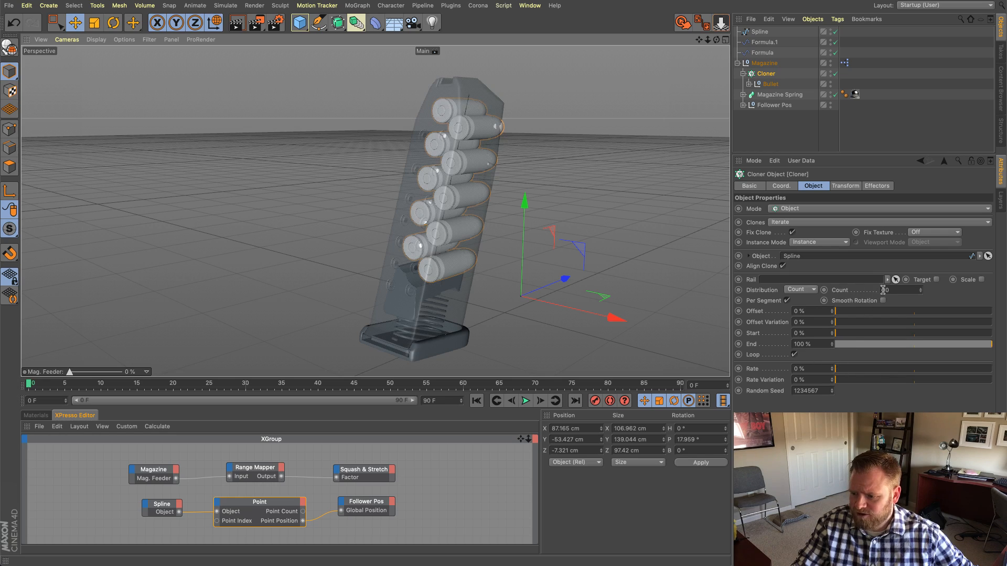
left_click(903, 290)
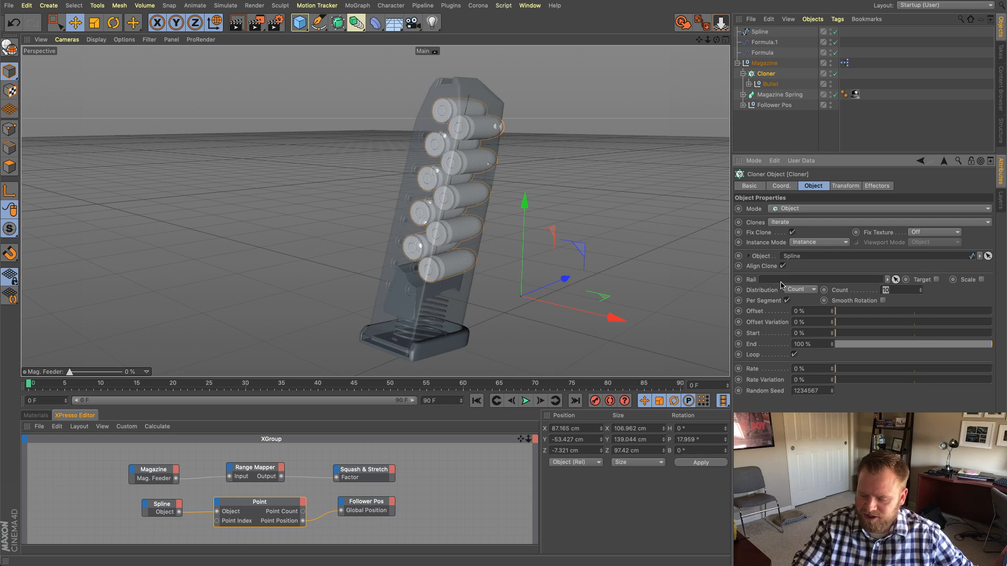
key("Return")
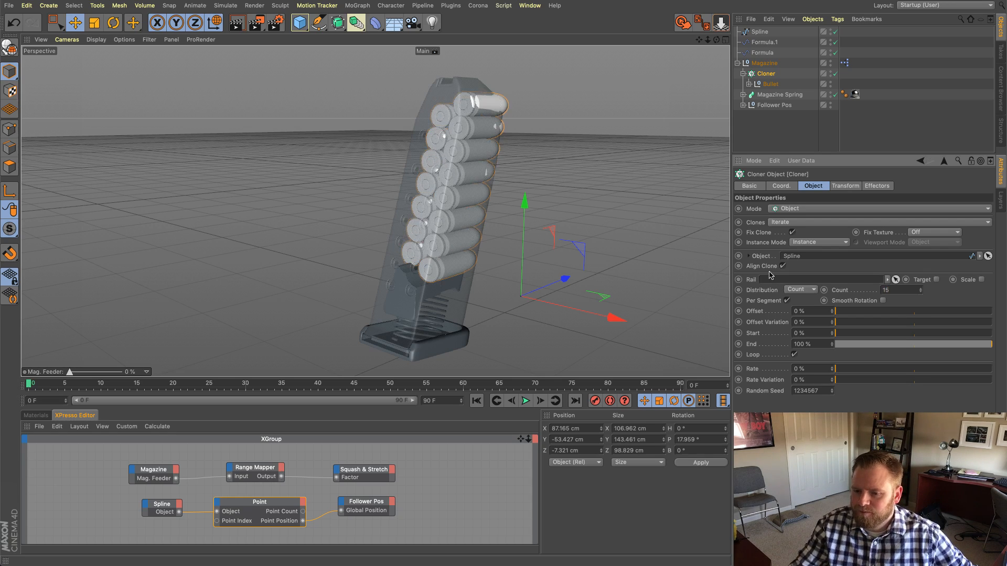
left_click_drag(496, 185, 507, 225, "alt")
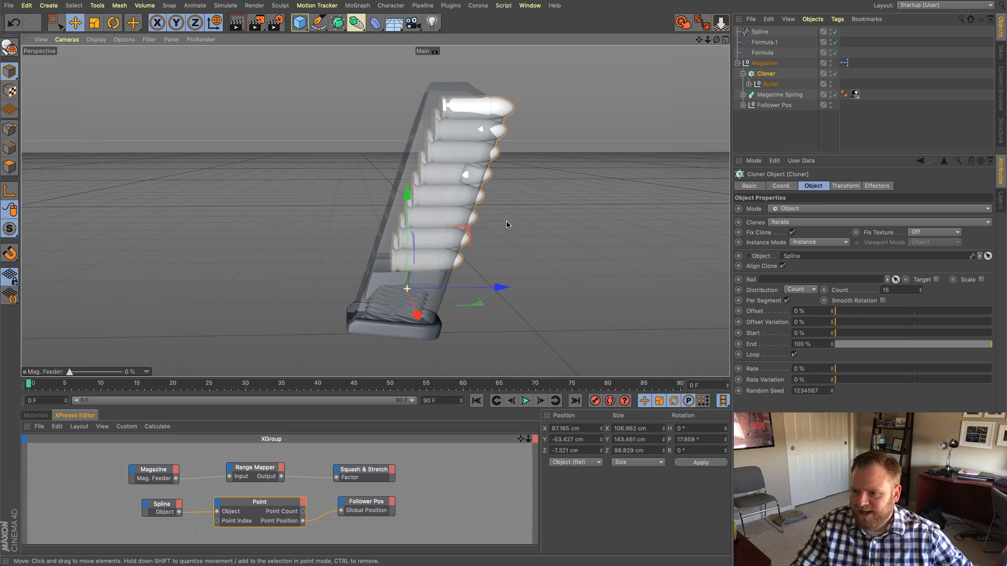
Step: Move the spline to about Y 134.6 cm and Z -94.7 cm so the bullets sit inside the magazine above the follower
left_click(760, 31)
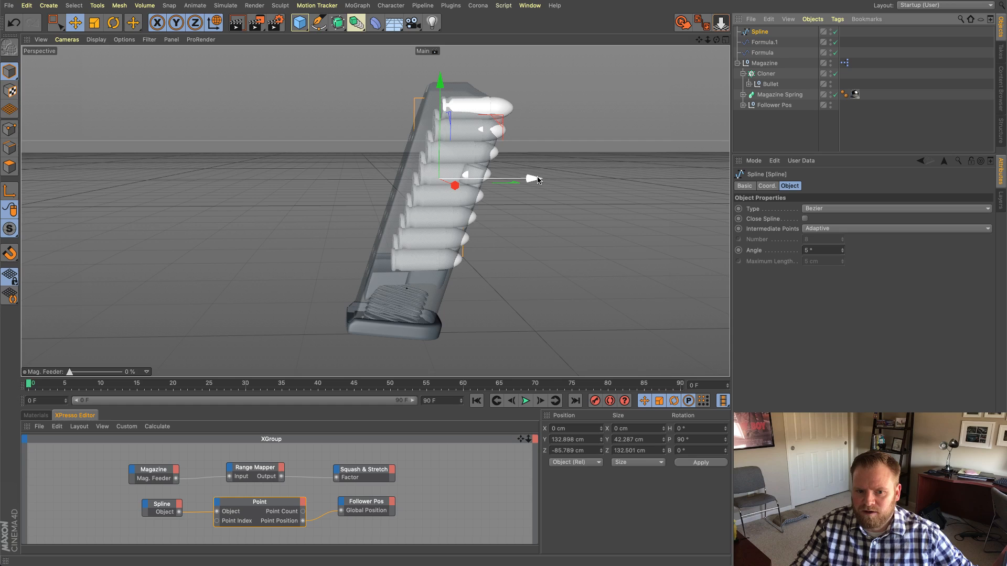
left_click_drag(538, 180, 638, 187)
right_click_drag(497, 234, 542, 224, "alt")
left_click_drag(446, 129, 441, 121, "alt")
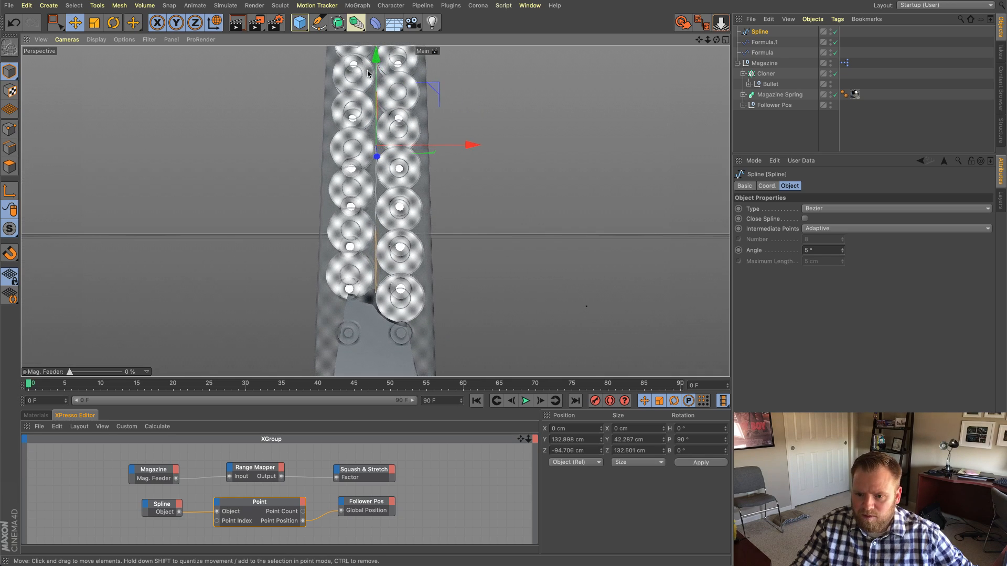
left_click_drag(378, 60, 378, 59)
left_click_drag(407, 136, 301, 81, "alt")
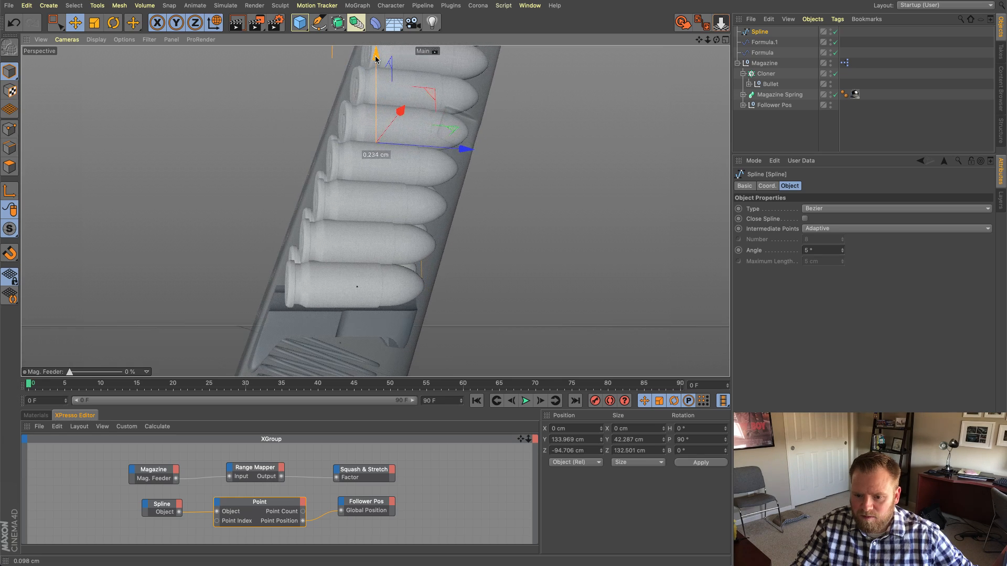
left_click_drag(376, 60, 376, 55)
left_click_drag(294, 145, 250, 218, "alt")
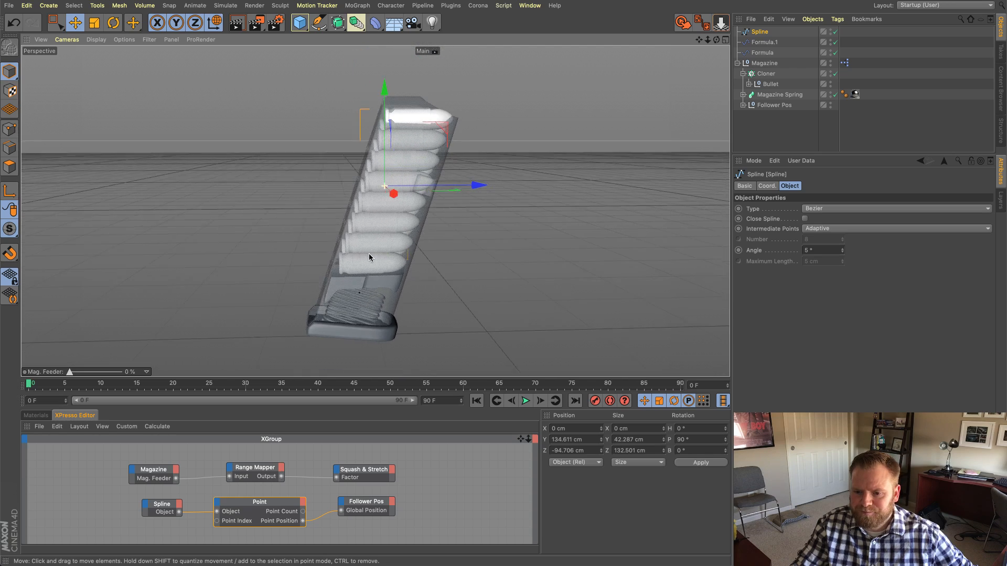
left_click_drag(369, 257, 434, 252, "alt")
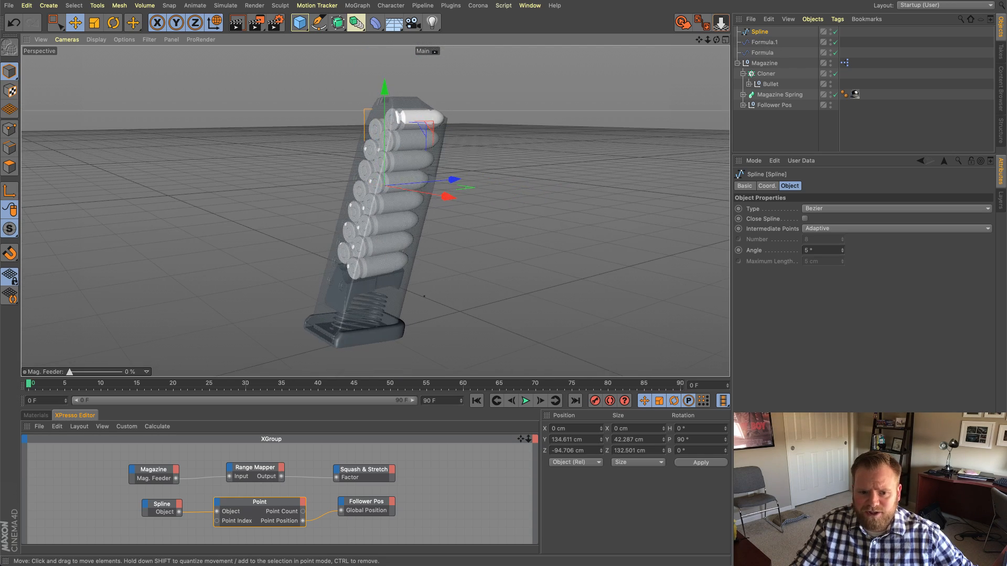
Step: Select the spline's top point with Rectangle Selection and move it up to about Y -25.6 cm and Z 74.6 cm
left_click(10, 130)
left_click(56, 22)
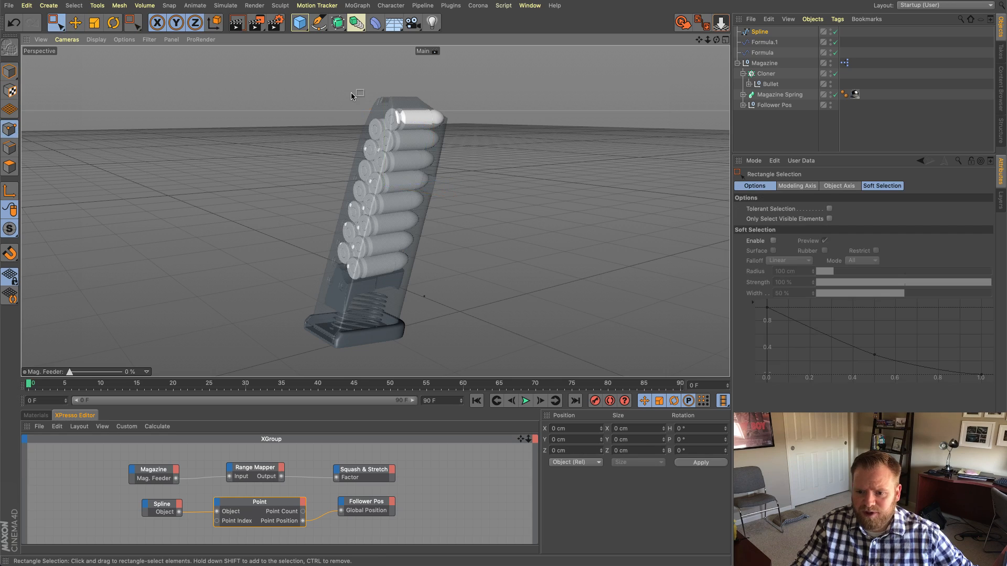
left_click_drag(341, 88, 482, 159)
key("s")
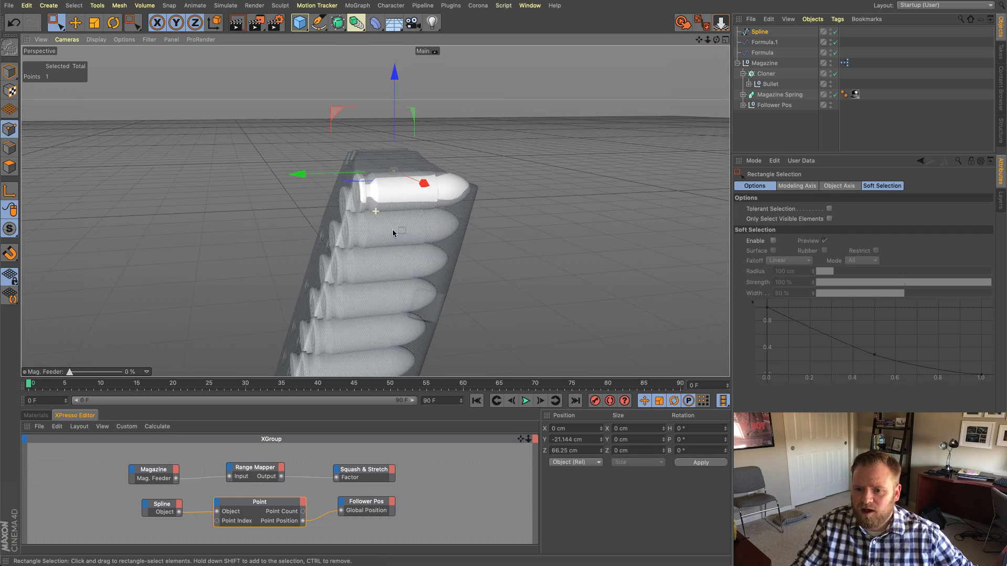
left_click_drag(335, 120, 323, 103)
middle_click(383, 183)
middle_click(278, 277)
scroll(353, 99, "up", 5)
middle_click(324, 103)
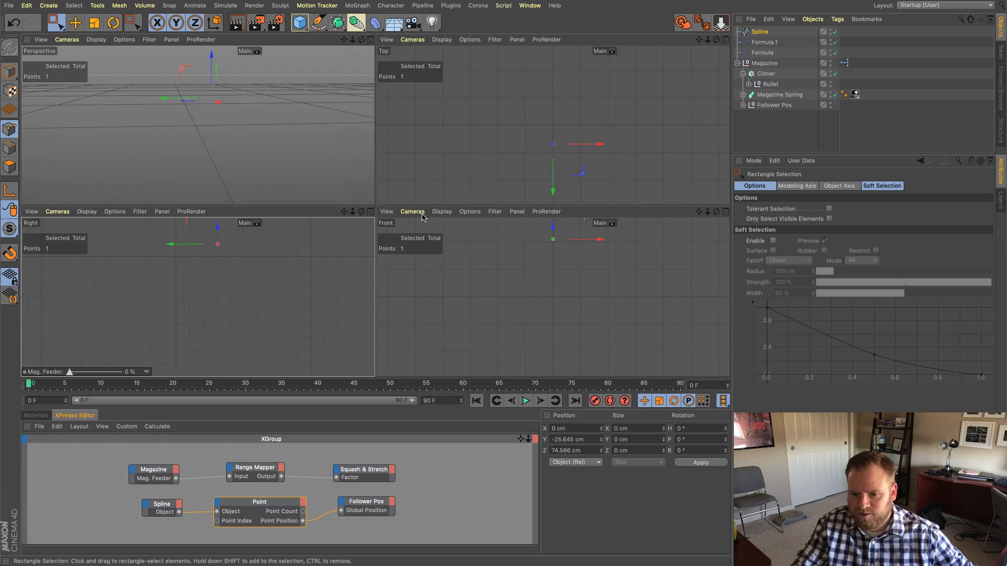
middle_click(234, 119)
left_click_drag(234, 119, 525, 204, "alt")
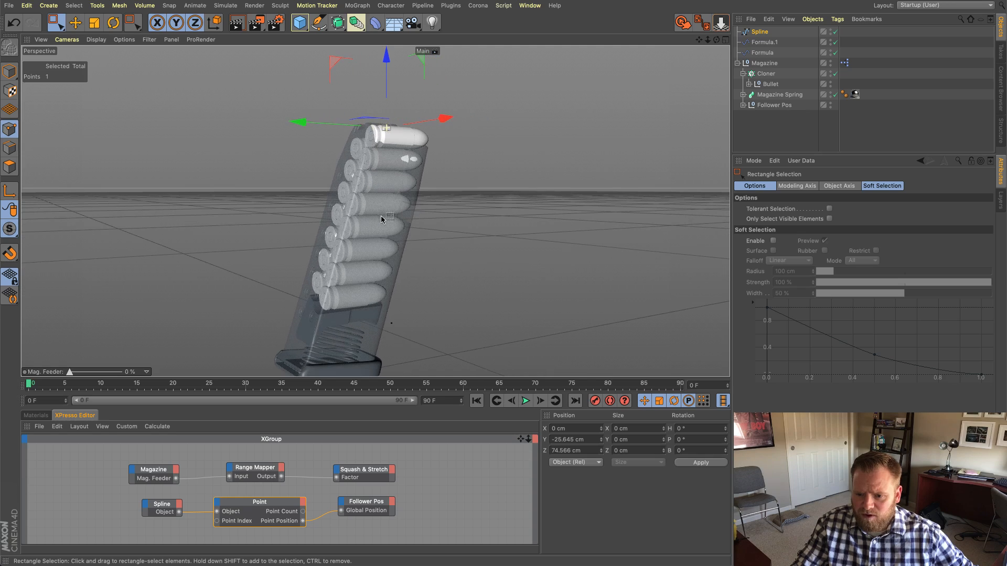
Step: Test the Cloner's Offset up to about 60%, turn off Loop, and return the Offset to 0%
left_click(75, 23)
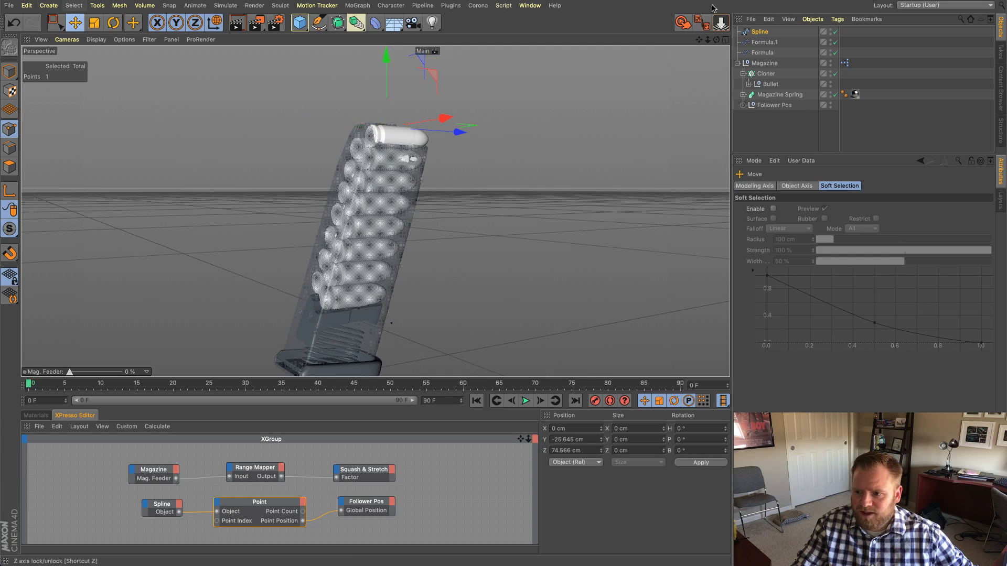
left_click(767, 74)
left_click_drag(644, 283, 547, 204, "alt")
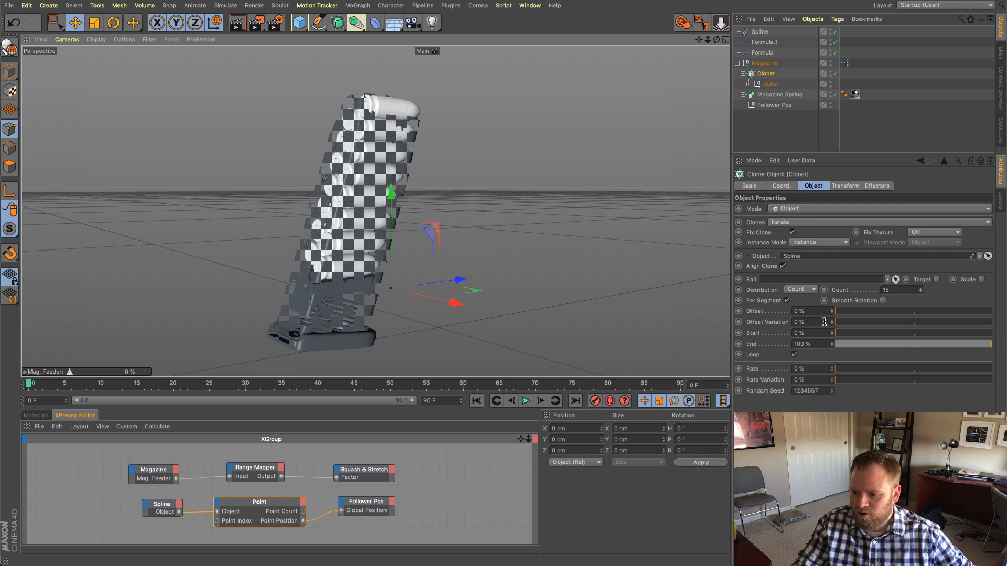
left_click_drag(839, 313, 916, 315)
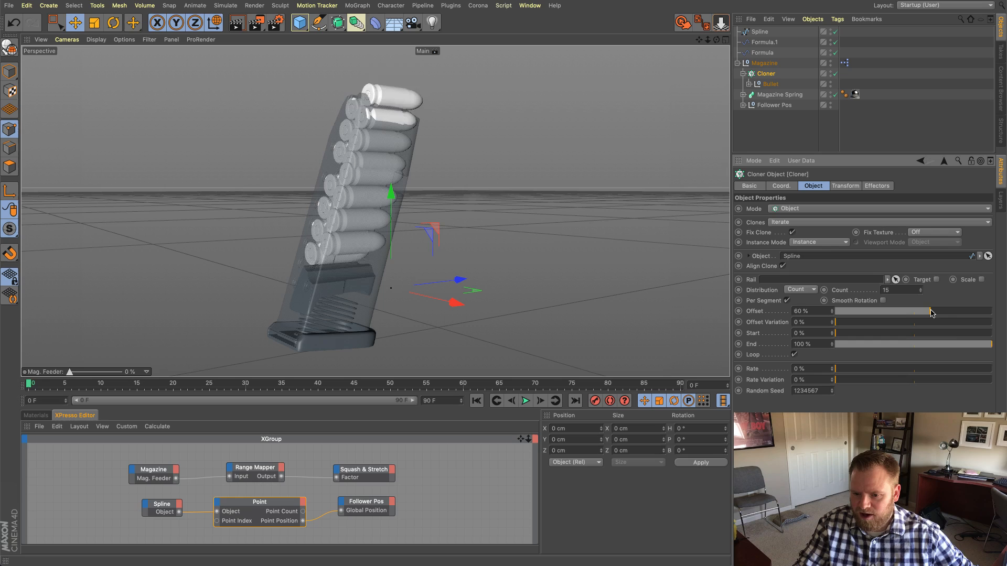
left_click_drag(917, 312, 821, 315)
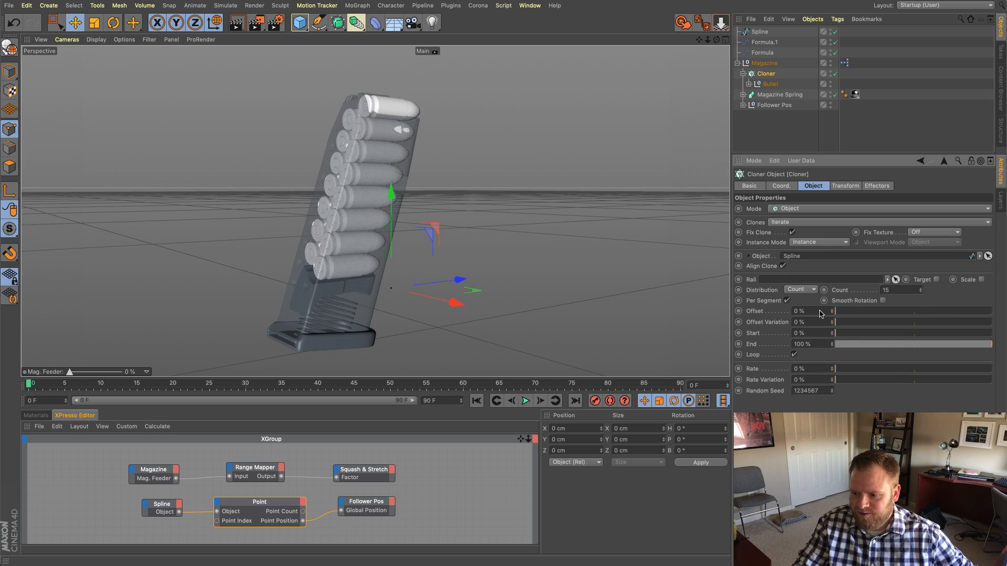
left_click(794, 355)
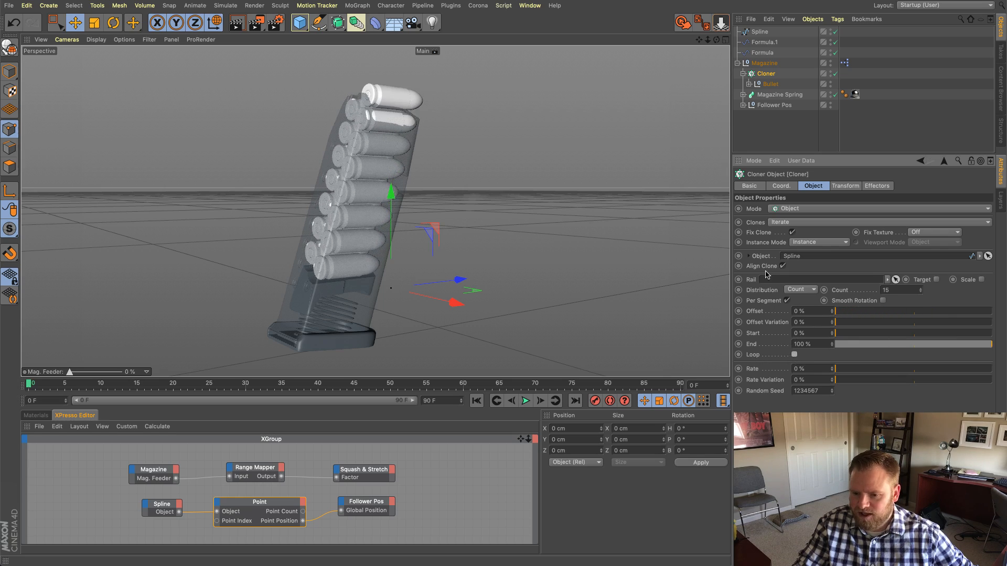
mouse_move(843, 314)
left_mouse_down()
mouse_move(934, 312)
mouse_move(834, 307)
left_mouse_up()
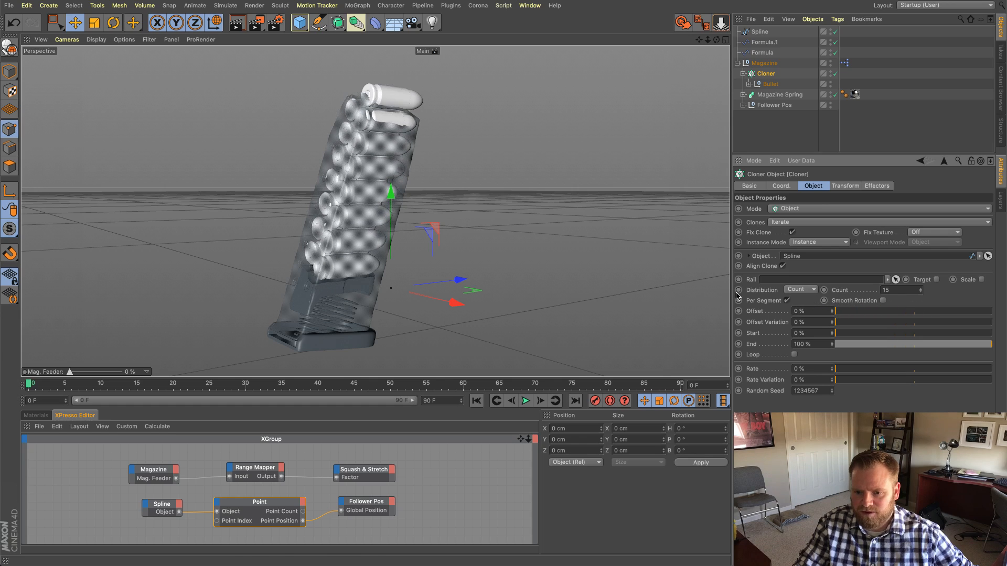
Step: Set the P.X position to 9 cm on the Formula effector and -9 cm on Formula.1 to narrow the bullet columns
left_click_drag(483, 197, 574, 223, "alt")
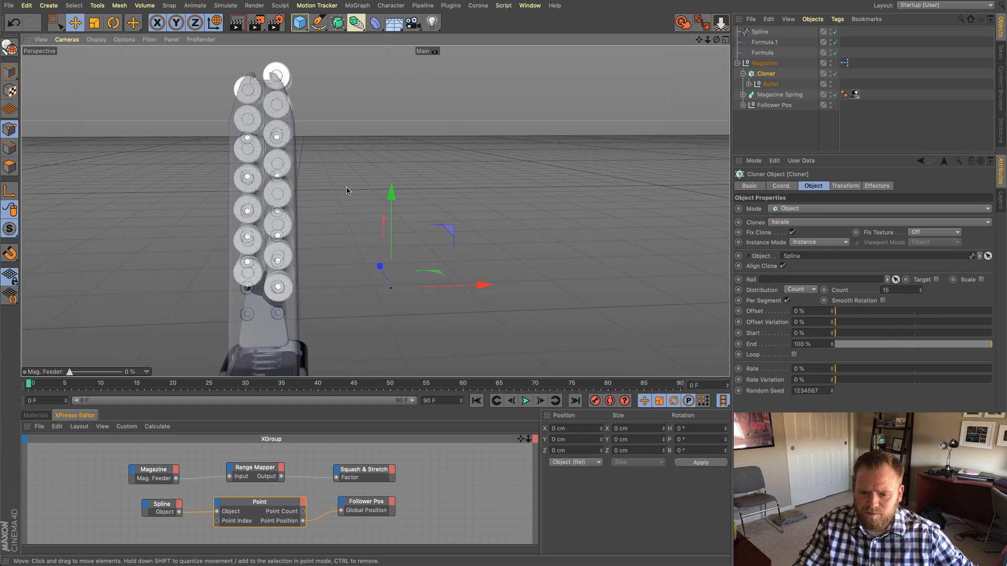
scroll(255, 155, "up", 4)
scroll(255, 155, "up", 3)
left_click_drag(300, 154, 288, 142, "alt")
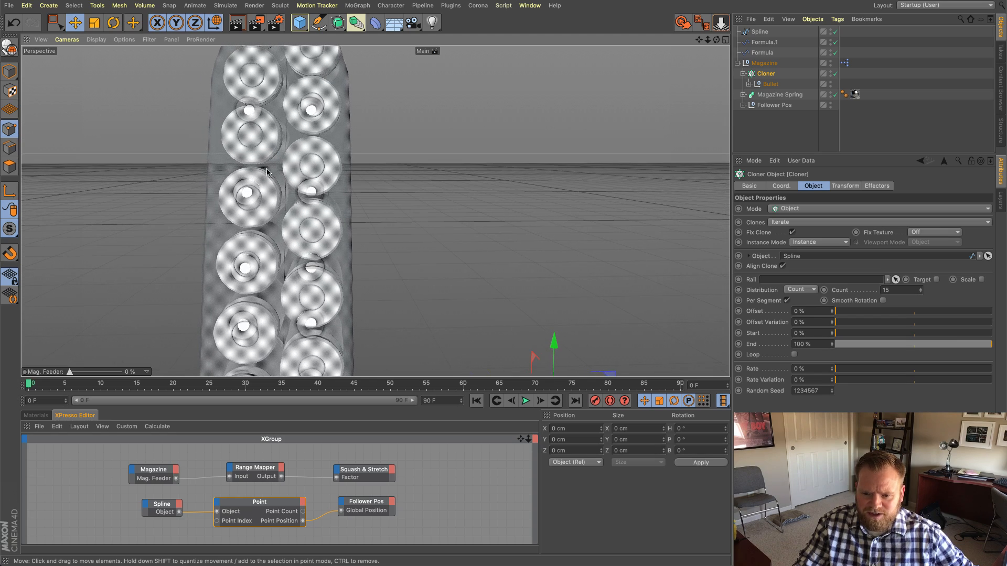
scroll(334, 203, "down", 3)
left_click_drag(353, 214, 320, 207, "alt")
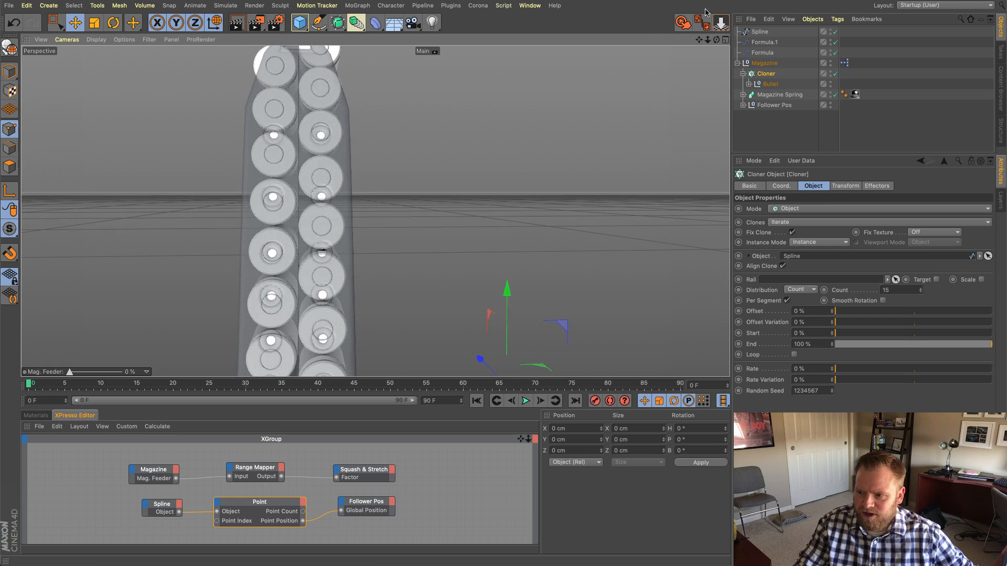
left_click(763, 54)
left_click(835, 188)
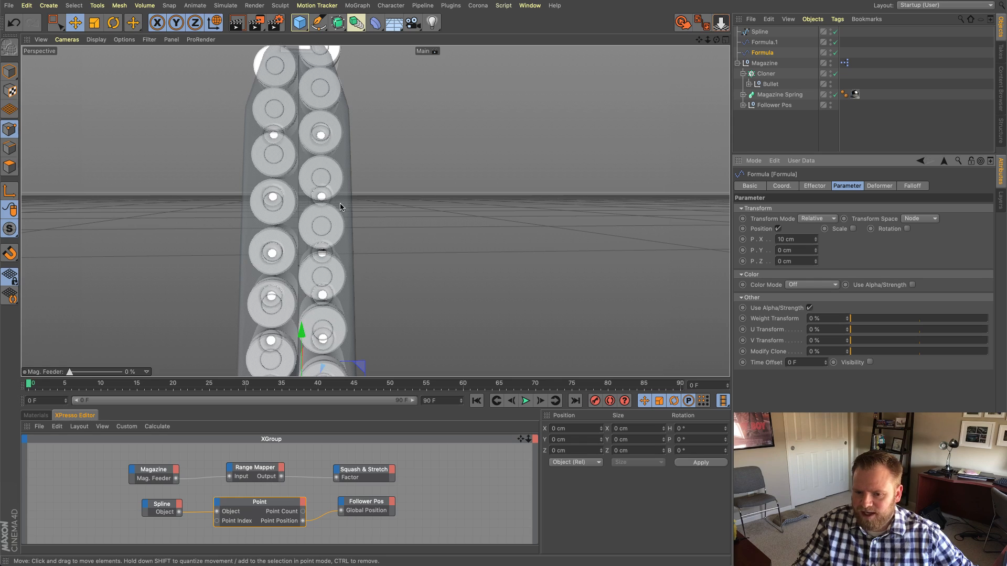
left_click(816, 242)
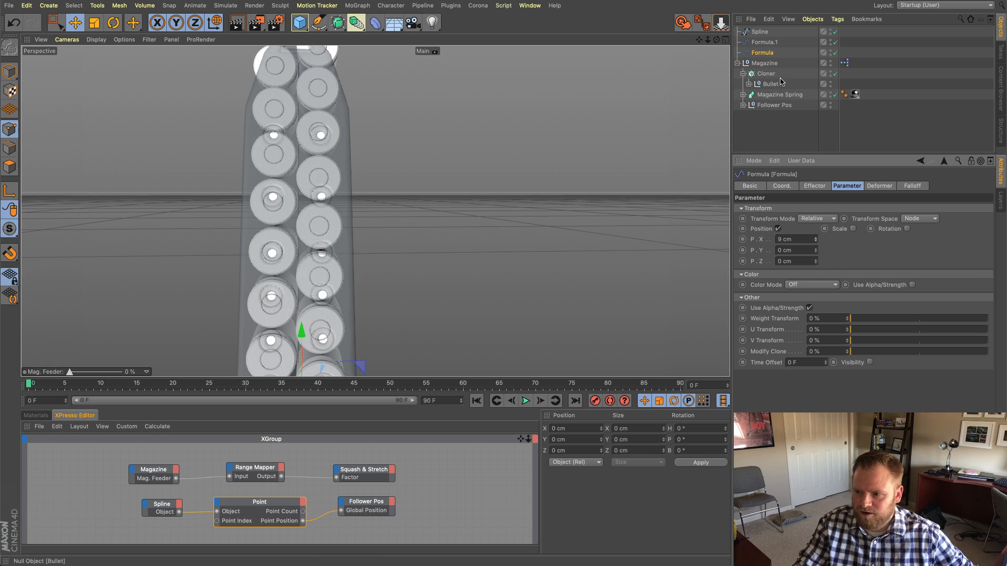
left_click(769, 45)
left_click(816, 238)
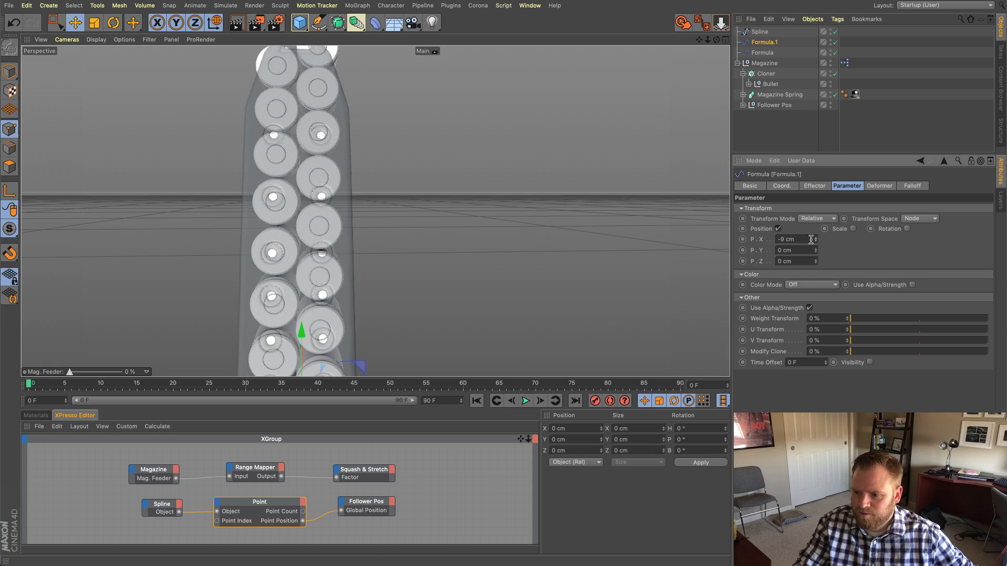
Step: Move the spline's top point down to about Y -23.8 cm and Z 68 cm, judging from the magazine's side
left_click_drag(403, 198, 283, 201, "alt")
middle_click_drag(283, 201, 369, 202, "alt")
left_click_drag(369, 201, 351, 201, "alt")
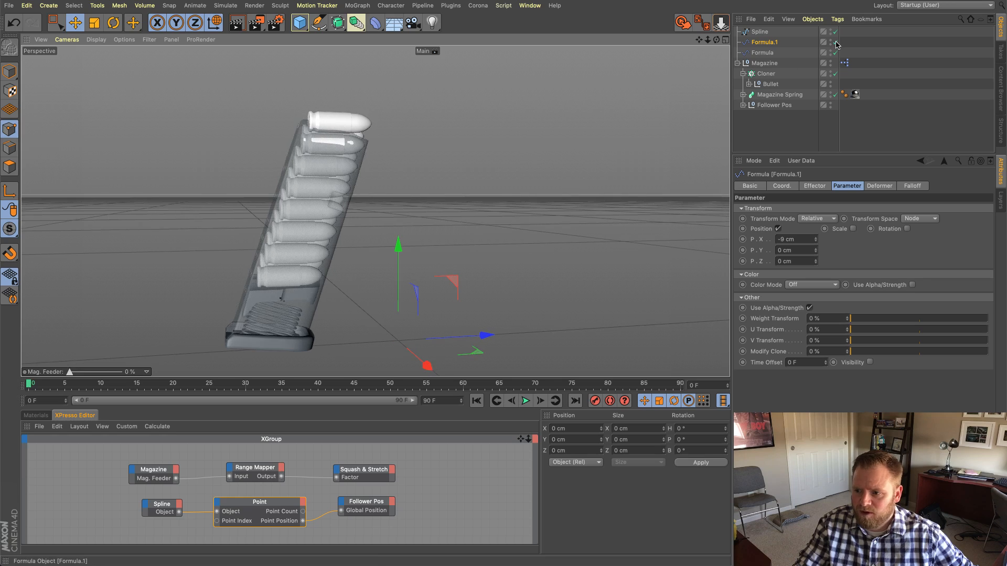
left_click(759, 32)
scroll(393, 93, "up", 2)
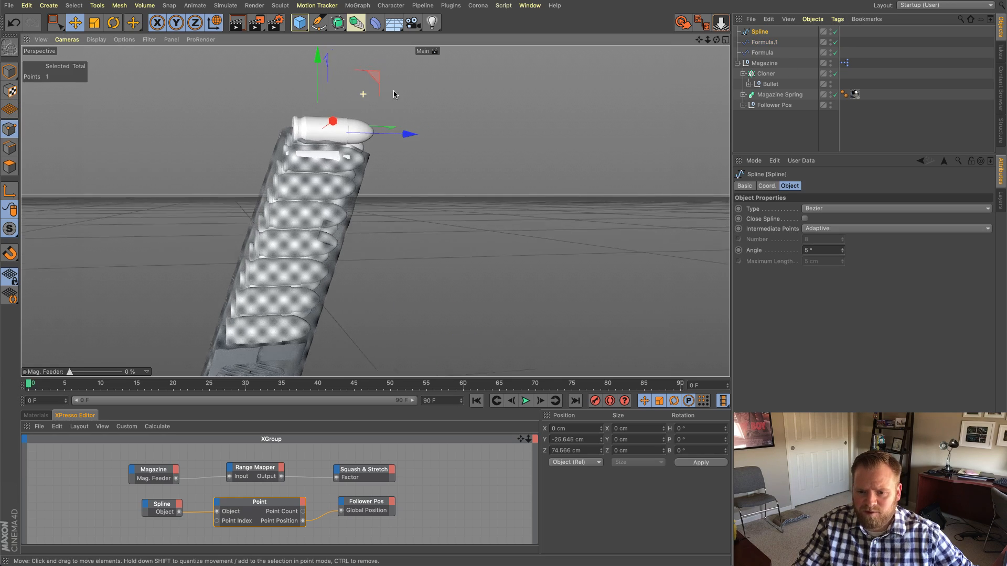
right_click_drag(394, 92, 397, 92, "alt")
left_click_drag(365, 153, 354, 154, "alt")
middle_click_drag(338, 144, 342, 157, "alt")
left_click_drag(341, 156, 322, 160, "alt")
right_click_drag(322, 160, 354, 151, "alt")
left_click_drag(371, 77, 368, 91)
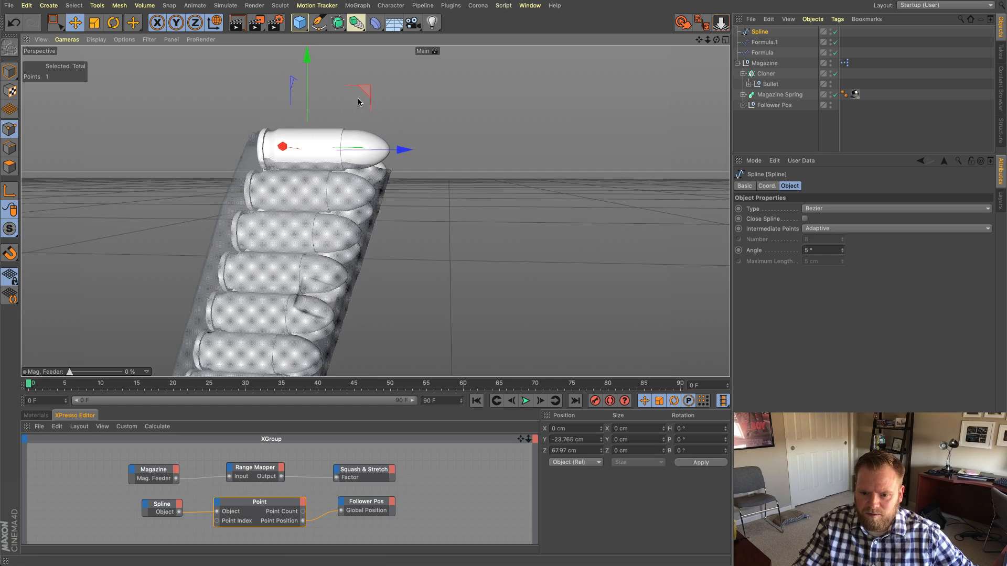
mouse_move(311, 148)
left_mouse_down("alt")
mouse_move(471, 157)
mouse_move(464, 144)
mouse_move(317, 145)
left_mouse_up("alt")
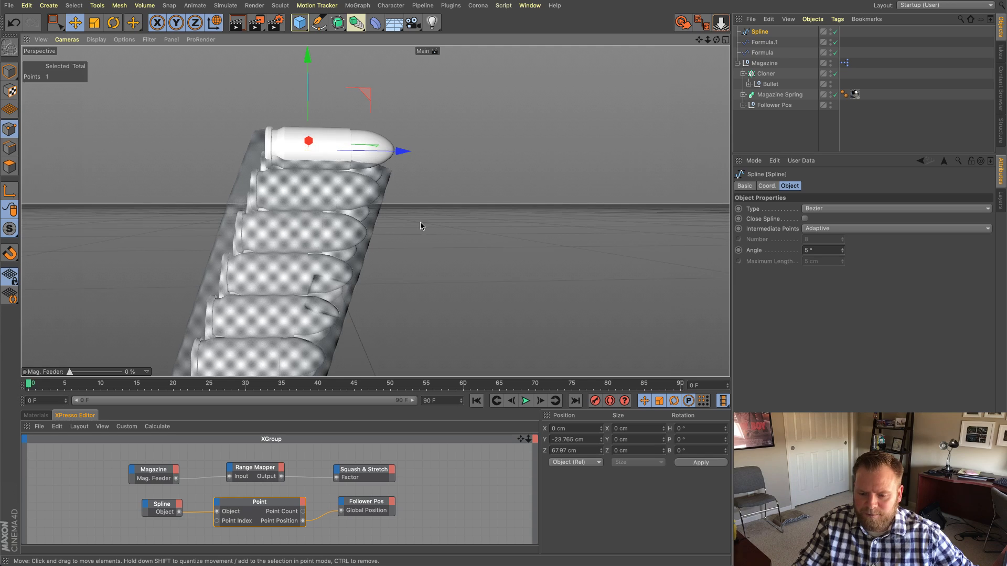
Step: In the Right view, fine-tune the spline's top point to about Y -21.4 cm and Z 65.4 cm to fit the magazine
middle_click(422, 226)
middle_click(301, 273)
middle_click_drag(525, 96, 519, 109, "alt")
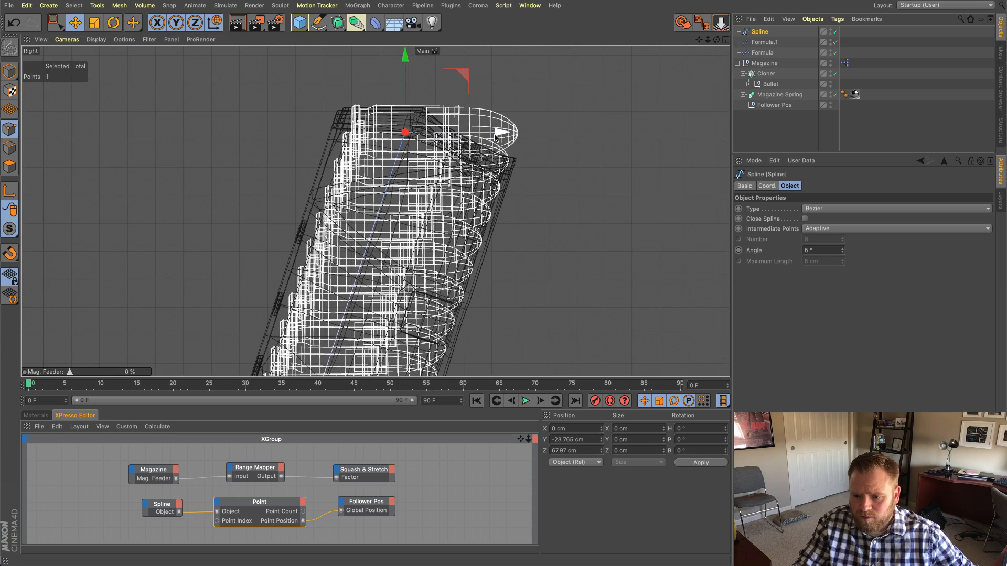
left_click_drag(495, 138, 490, 140)
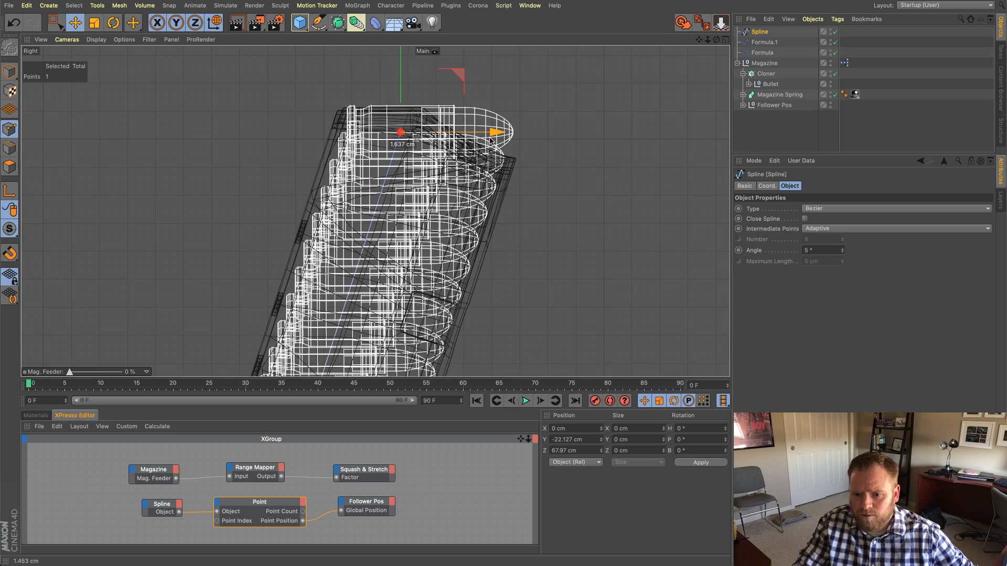
scroll(489, 139, "down", 1)
middle_click_drag(485, 121, 486, 112, "alt")
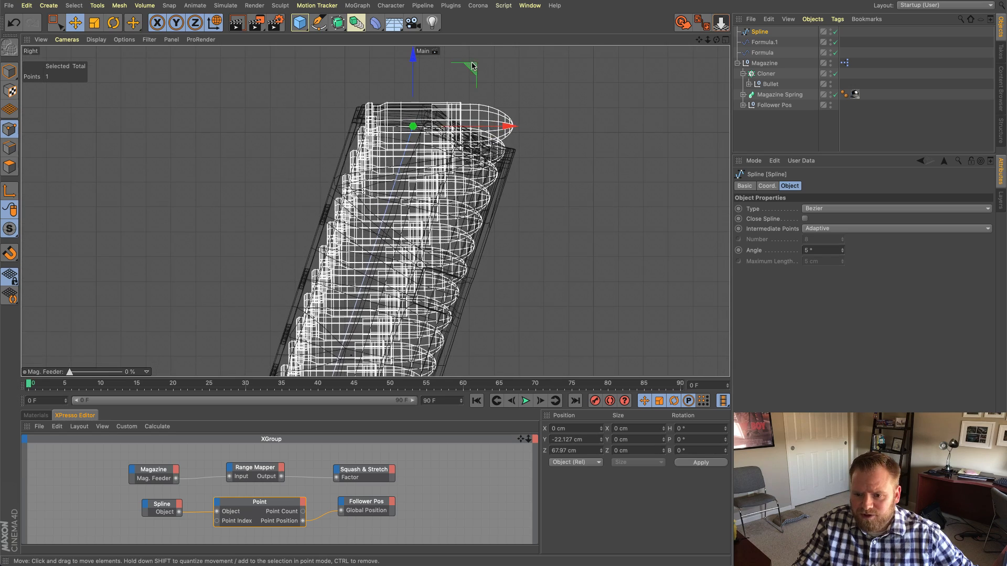
left_click_drag(472, 66, 472, 72)
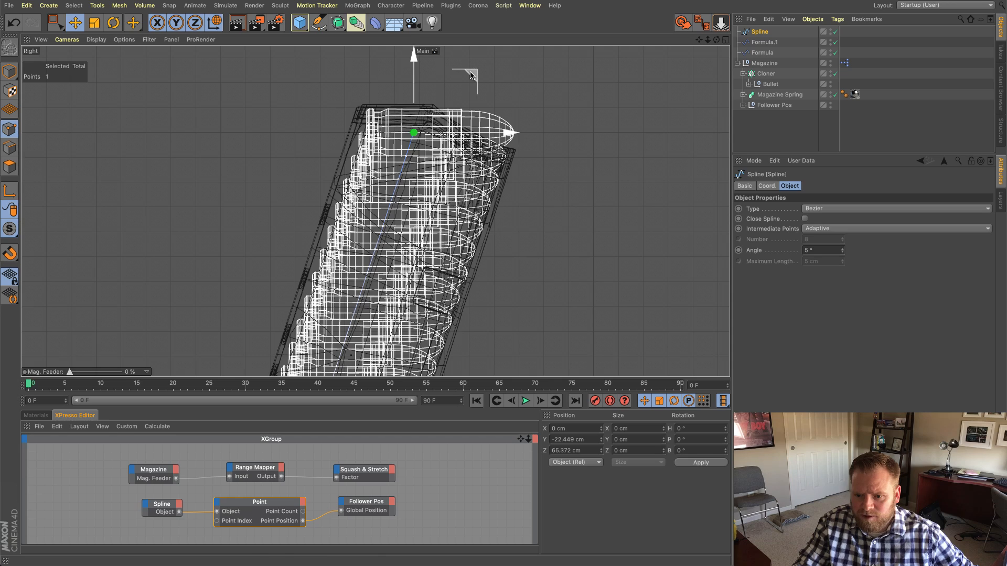
left_click_drag(510, 133, 507, 134)
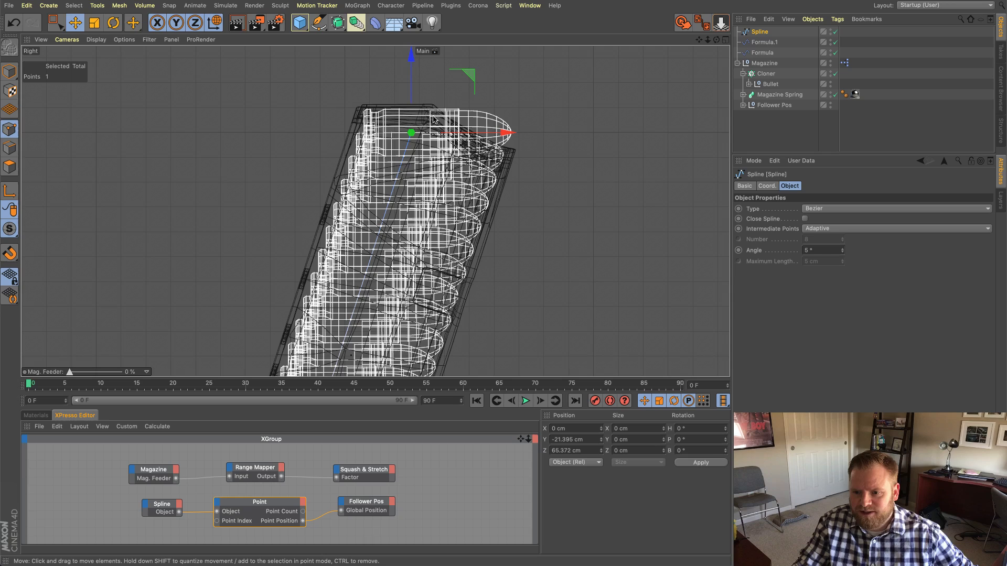
middle_click(546, 169)
middle_click(300, 129)
left_click_drag(300, 129, 453, 164, "alt")
Step: Test the Cloner's Offset back to 0% and add the Cloner to the XPresso graph with an Offset input port
left_click(766, 74)
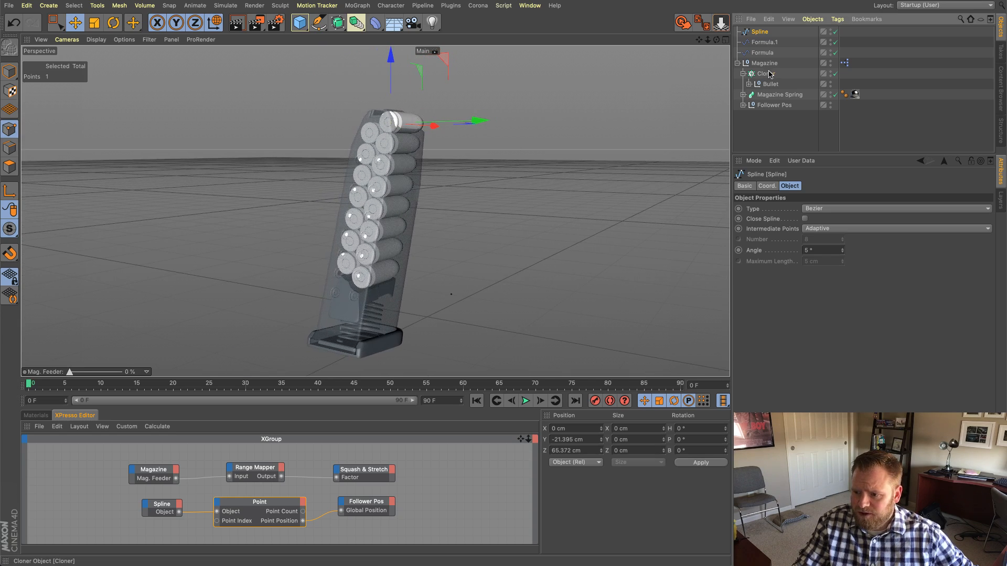
mouse_move(842, 316)
left_mouse_down()
mouse_move(986, 320)
mouse_move(826, 323)
left_mouse_up()
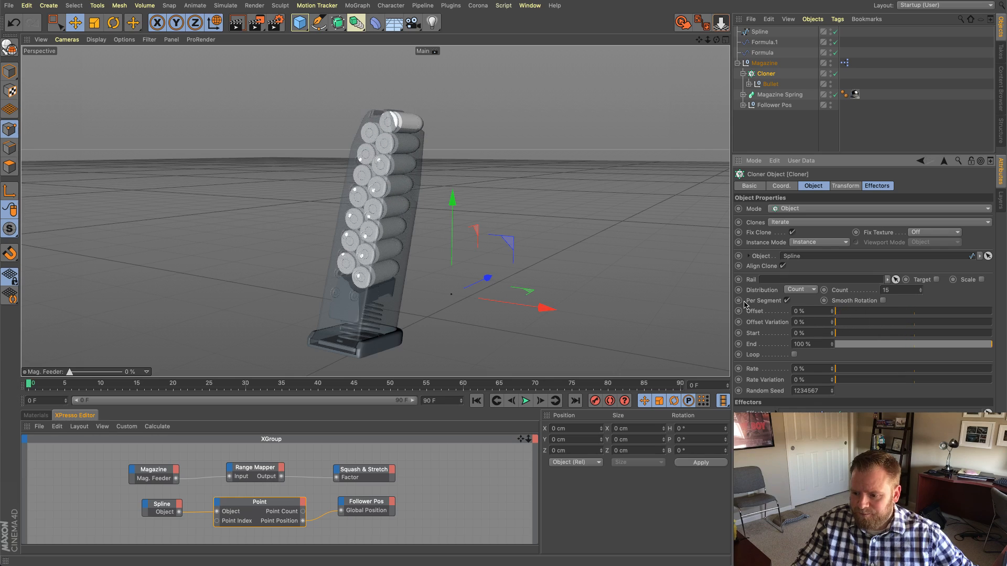
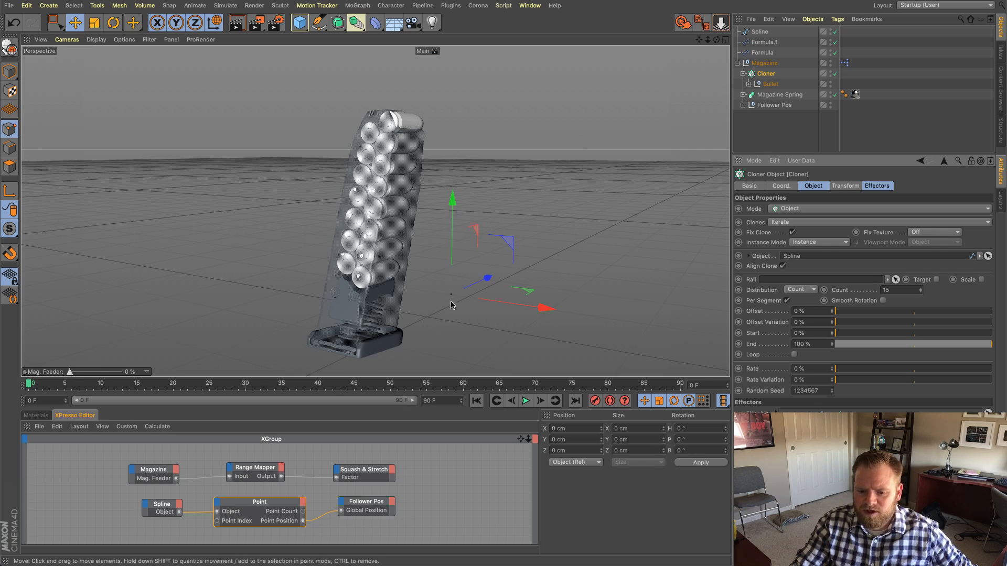
left_click(788, 127)
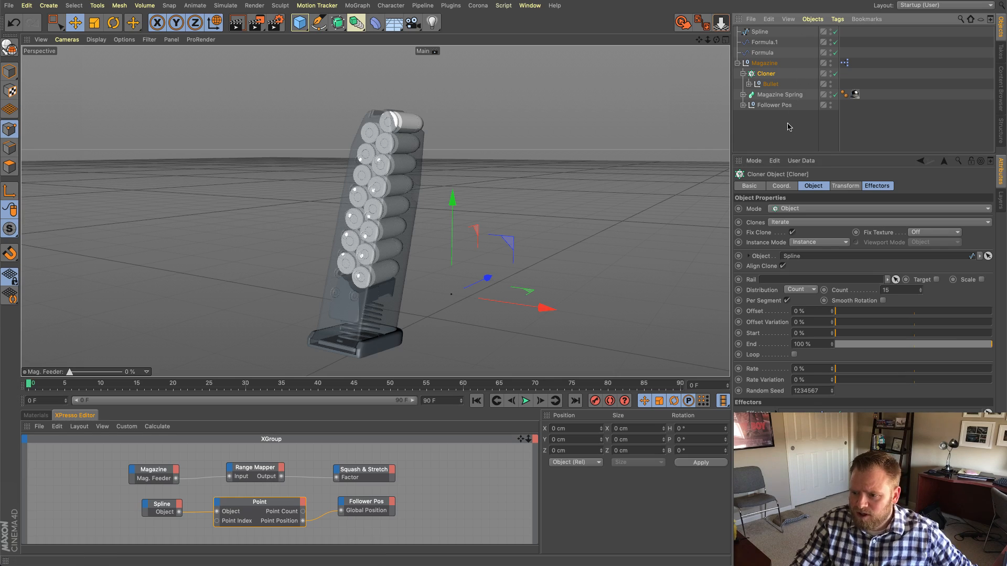
left_click(768, 75)
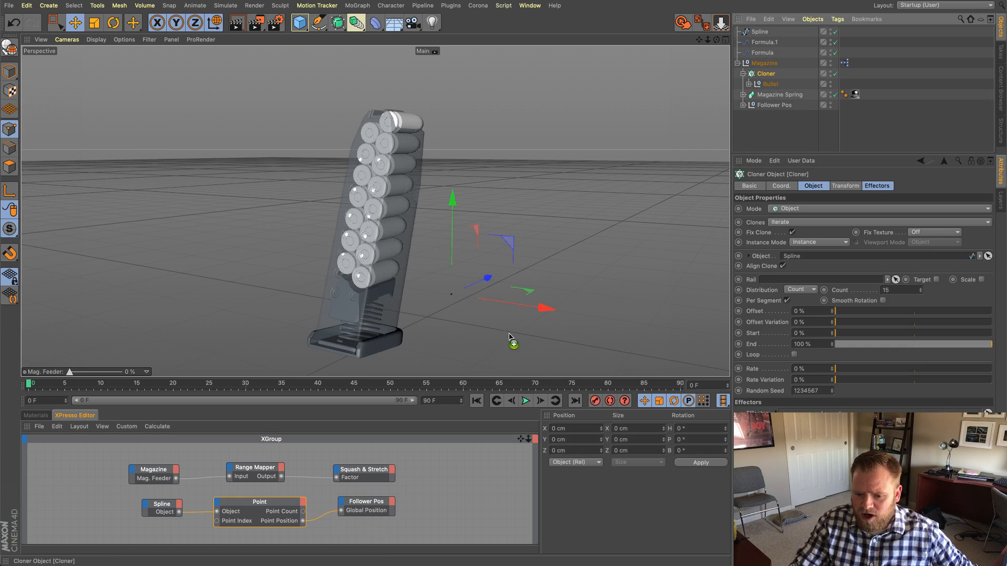
middle_click_drag(340, 487, 341, 494, "alt")
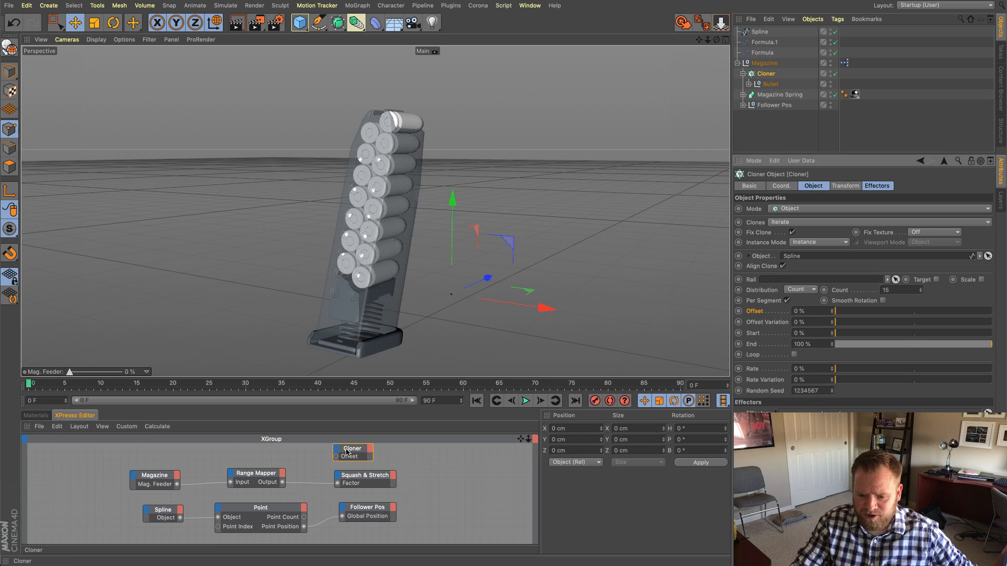
Step: Add a second Range Mapper node to the XPresso graph beside the Cloner node
middle_click_drag(249, 469, 250, 471, "alt")
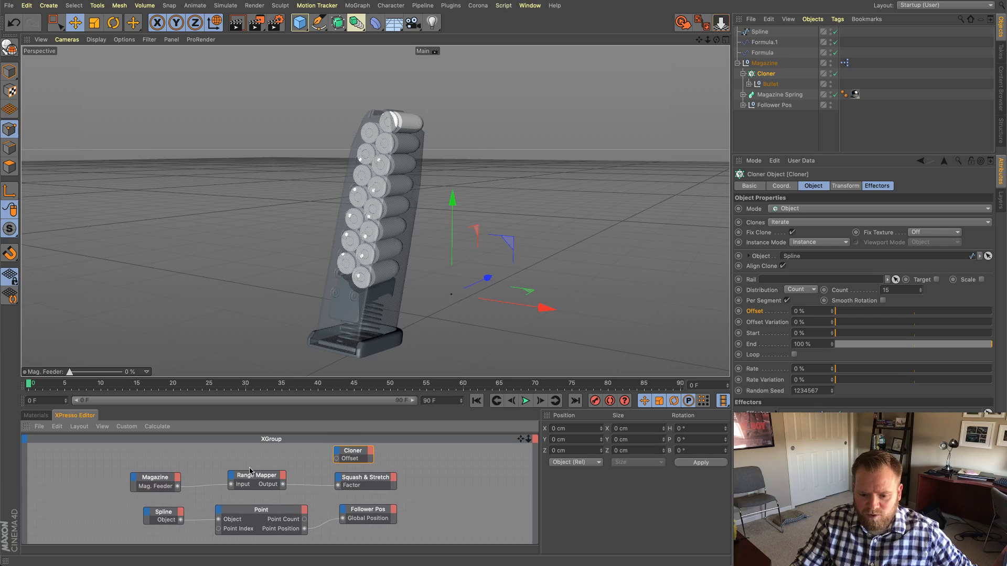
right_click(257, 458)
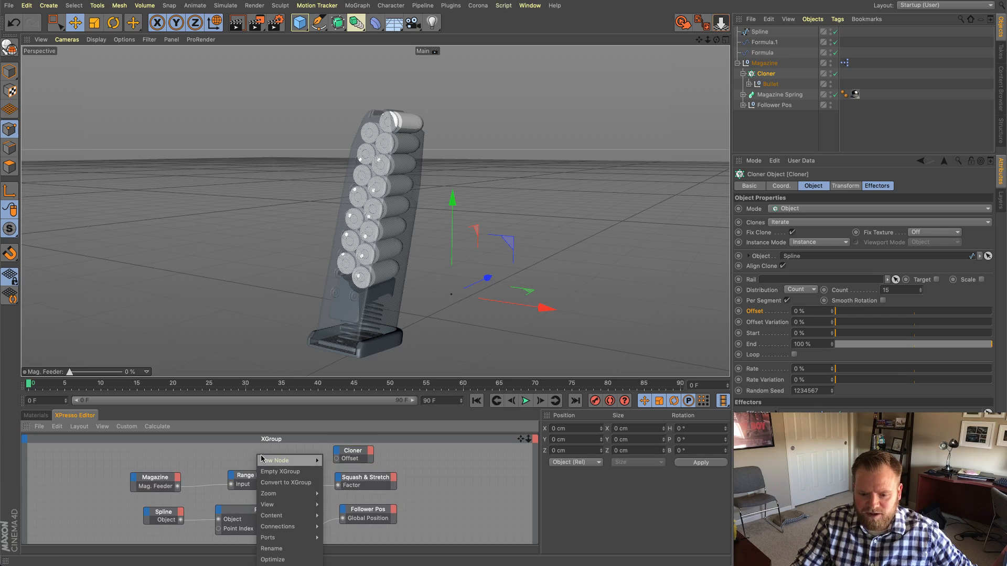
mouse_move(274, 460)
mouse_move(353, 461)
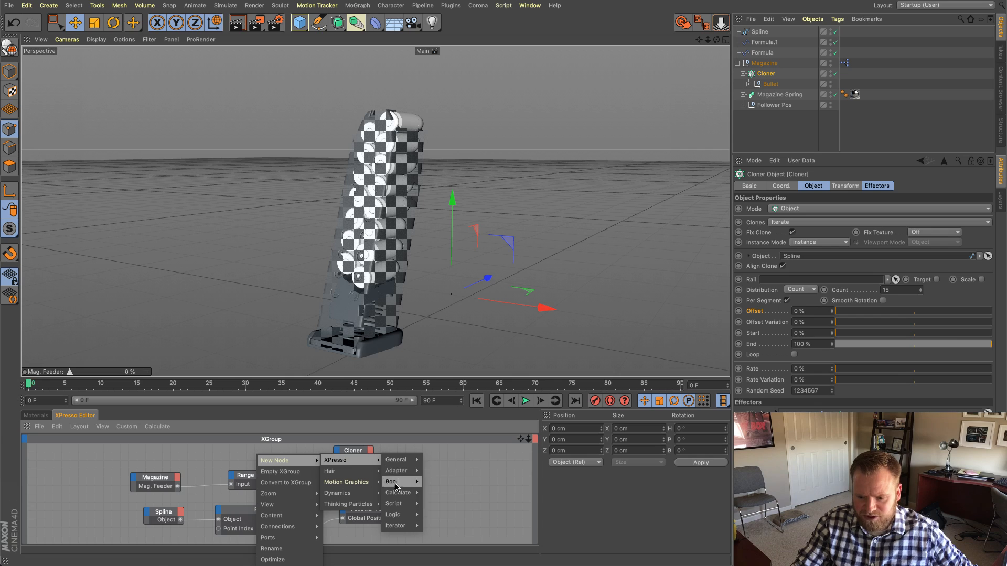
mouse_move(397, 493)
left_click(437, 565)
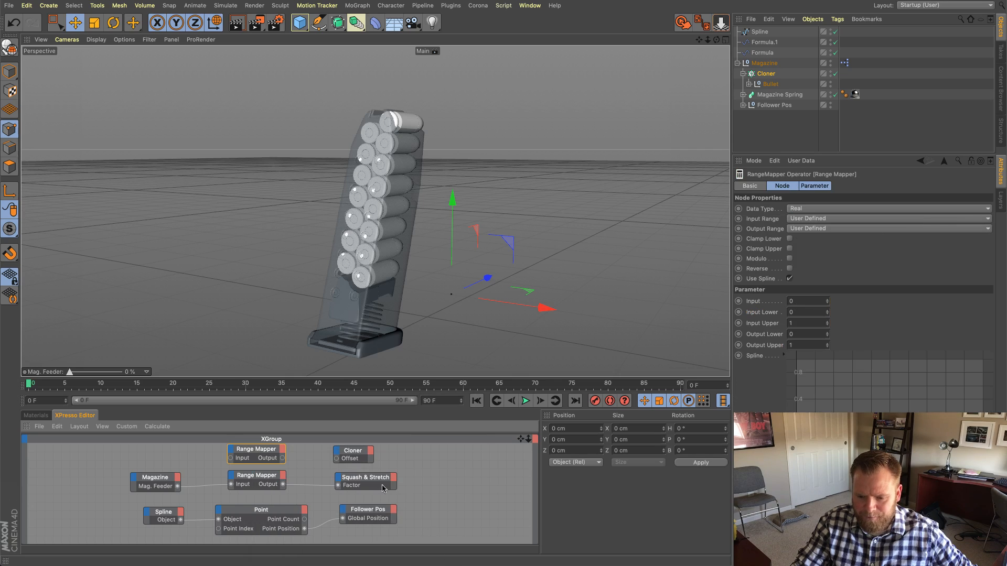
Step: Tidy the upper XPresso nodes and connect the Magazine's Mag. Feeder output to the second Range Mapper's Input
left_click_drag(264, 453, 263, 451)
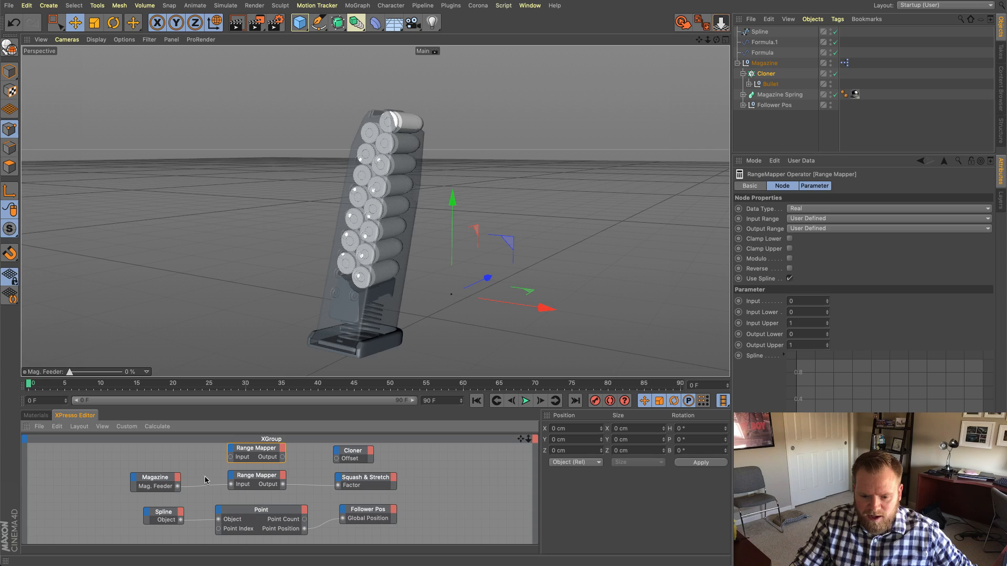
left_click_drag(163, 479, 164, 469)
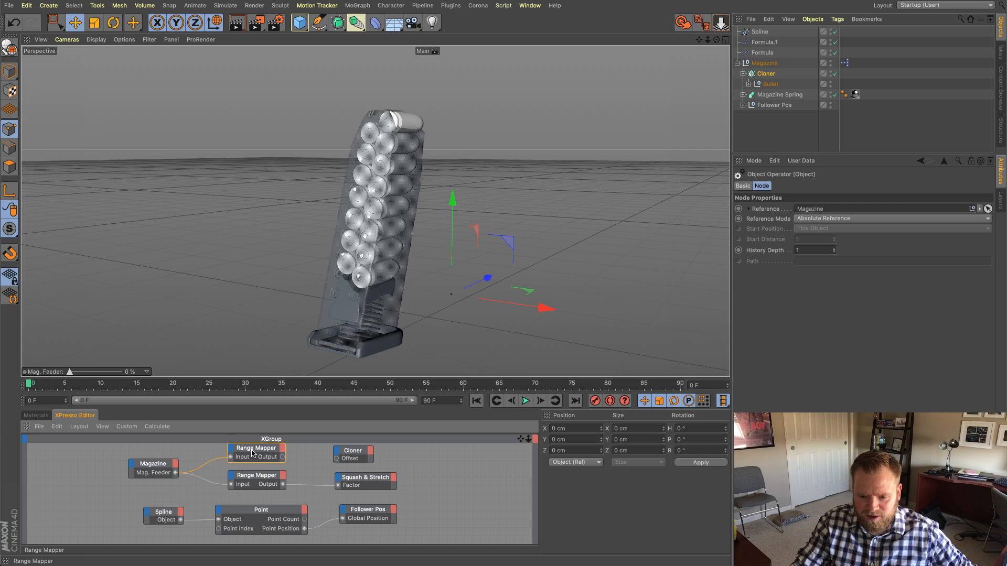
left_click_drag(251, 454, 250, 450)
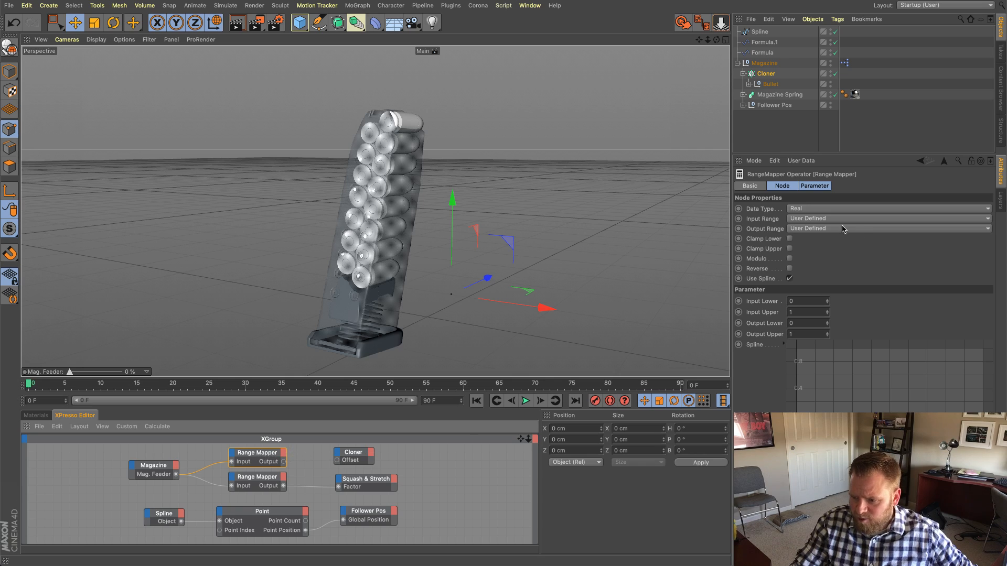
Step: Set both the Input Range and Output Range of the new Range Mapper to Percent
left_click(802, 220)
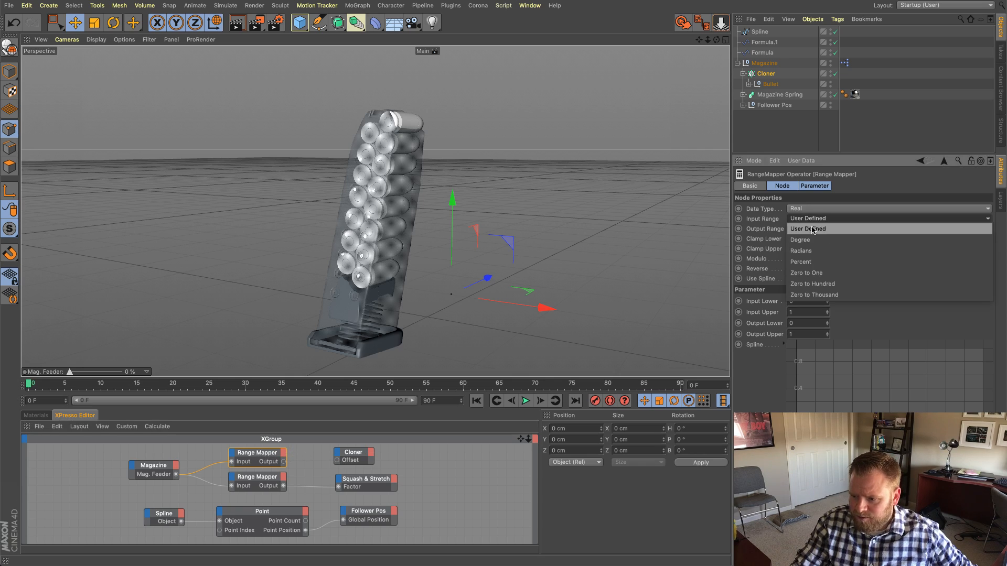
left_click(817, 261)
left_click(819, 229)
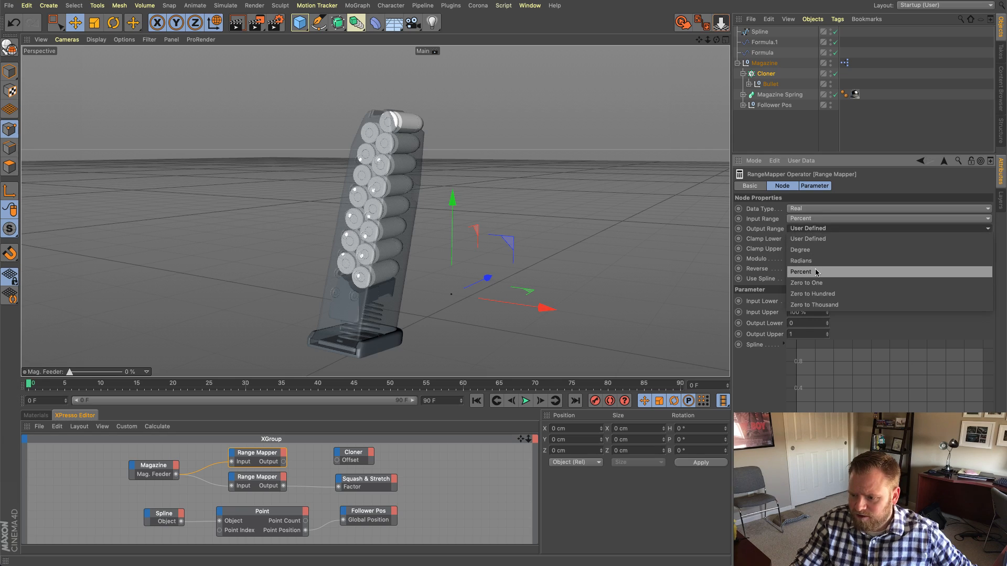
left_click(808, 261)
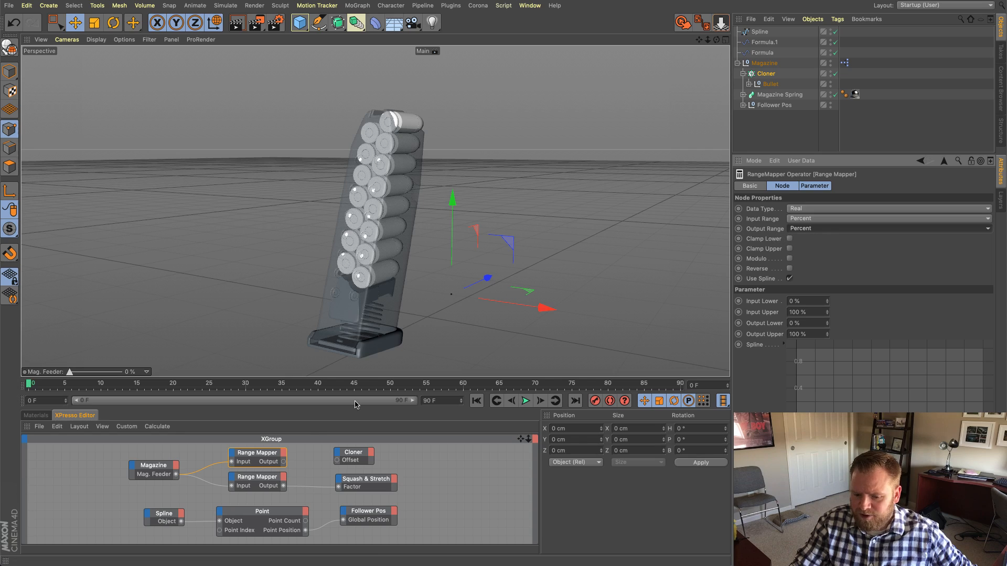
Step: Check the Cloner's Offset range, leave it at 0%, and connect the new Range Mapper's Output to the Cloner's Offset port
left_click(767, 74)
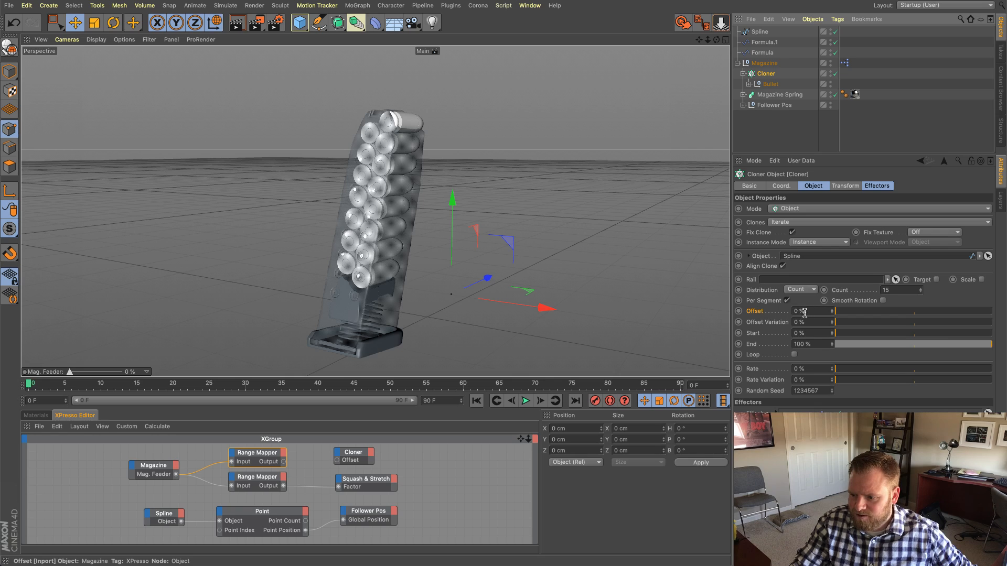
mouse_move(845, 312)
left_mouse_down()
mouse_move(988, 313)
mouse_move(834, 315)
left_mouse_up()
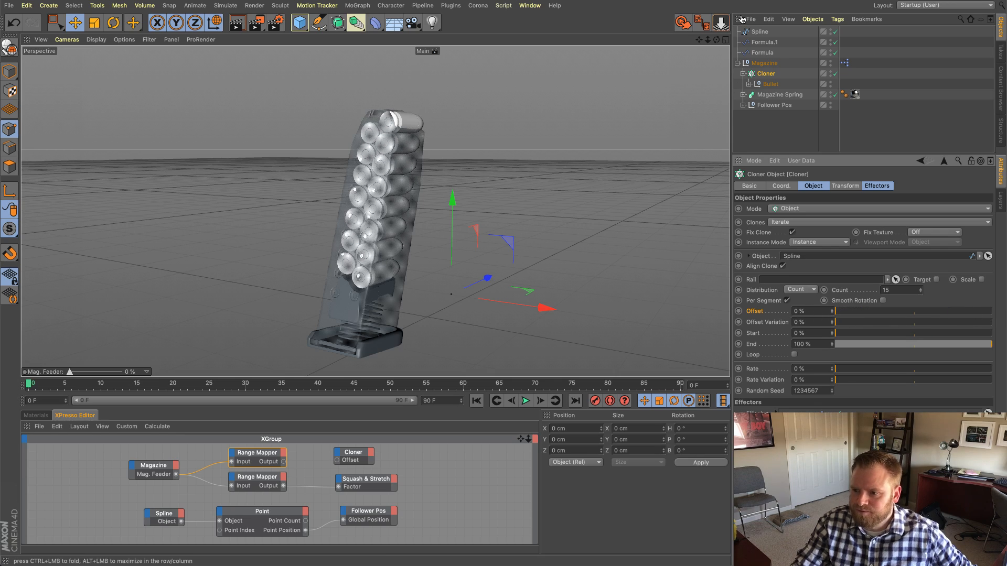
left_click(261, 455)
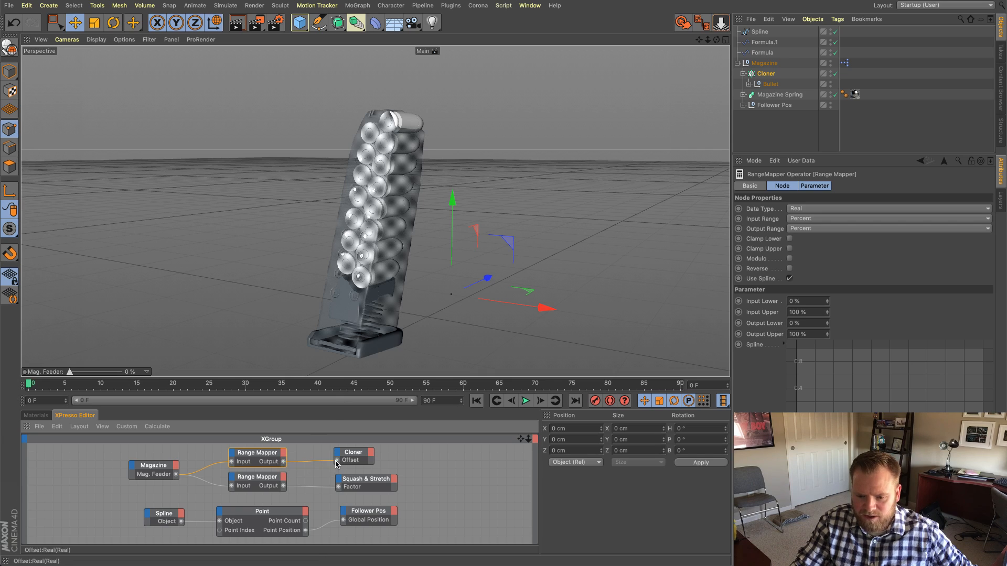
Step: Test the Mag. Feeder at 90% and 100% while examining the bullets and follower at the magazine's top
left_click_drag(74, 373, 117, 372)
scroll(432, 110, "up", 5)
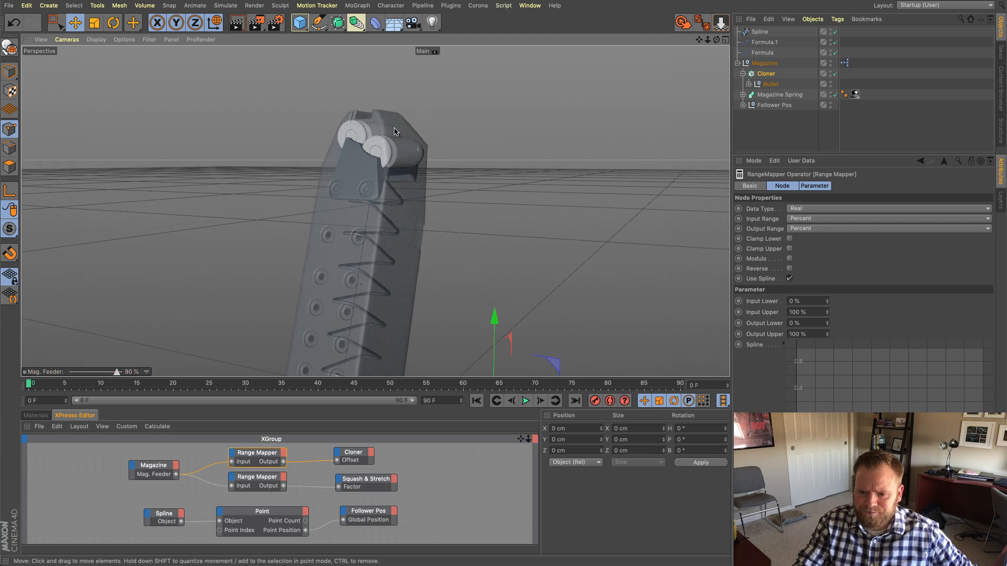
scroll(395, 131, "up", 4)
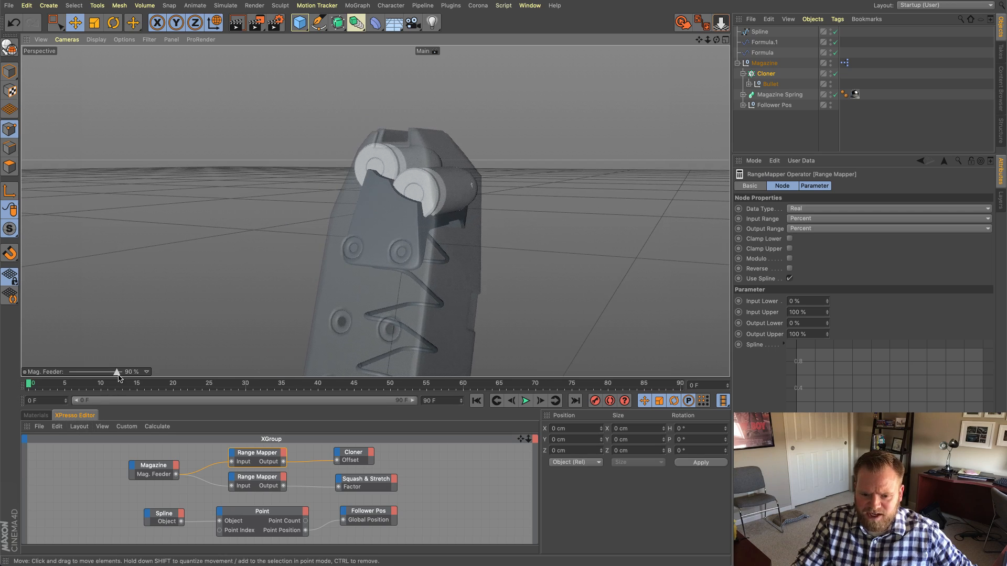
left_click_drag(116, 373, 124, 375)
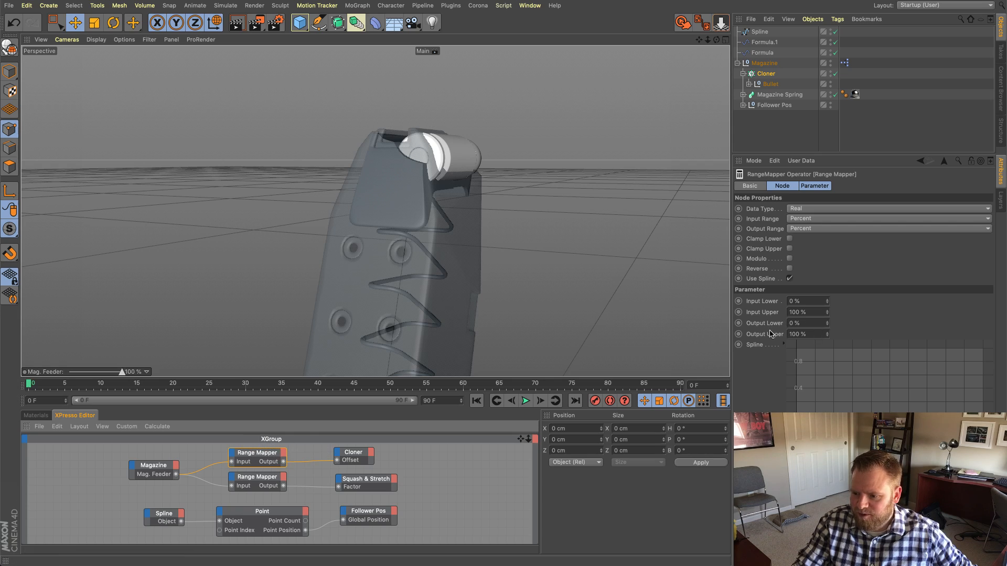
Step: Raise the Range Mapper's Output Upper to 107%, checking the bullets against the follower with Mag. Feeder at 91%
left_click_drag(826, 333, 827, 331)
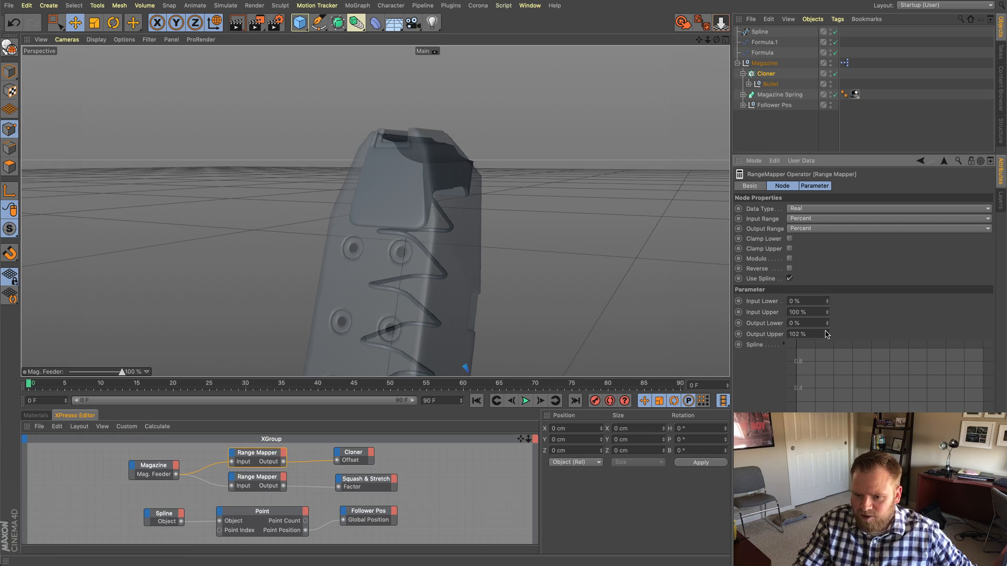
left_click_drag(123, 372, 119, 374)
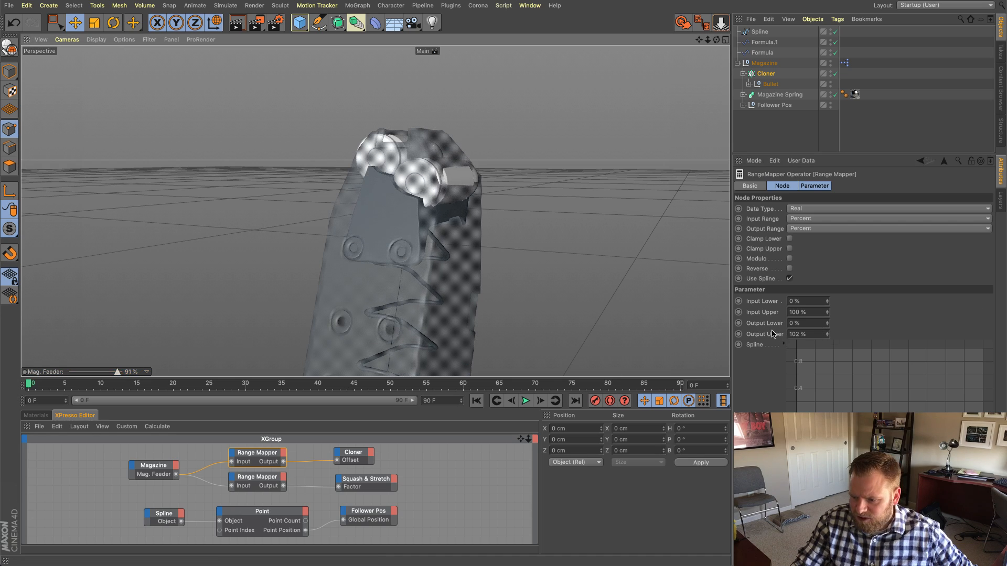
left_click_drag(827, 334, 828, 329)
Step: Test the Mag. Feeder at 73% and examine the bullet stack against the follower and magazine walls from several angles
left_click_drag(450, 171, 499, 166, "alt")
right_click_drag(500, 166, 415, 174, "alt")
left_click_drag(414, 174, 364, 186, "alt")
right_click_drag(364, 186, 319, 189, "alt")
middle_click_drag(364, 186, 342, 187, "alt")
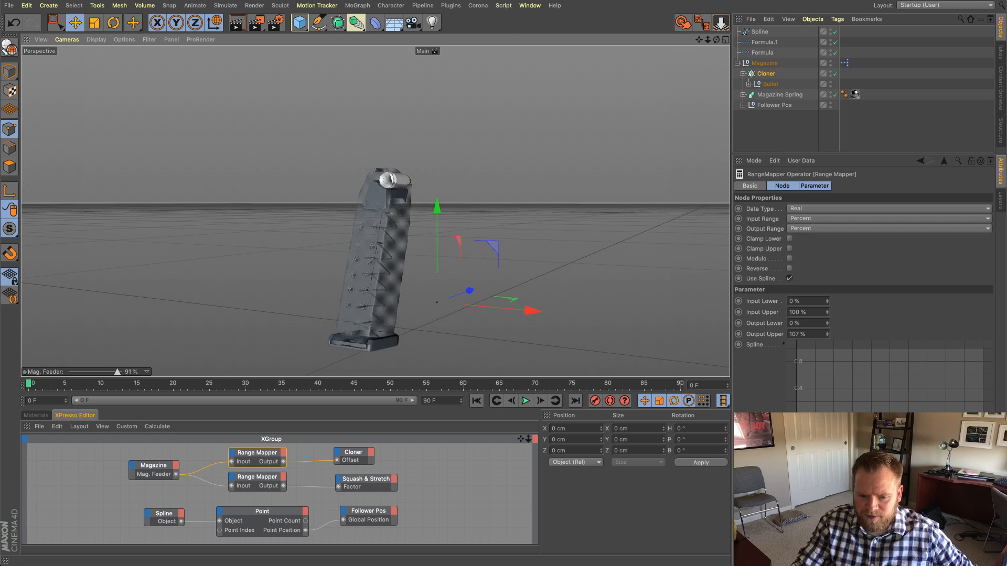
left_click_drag(116, 371, 107, 394)
left_click_drag(418, 208, 386, 236, "alt")
right_click_drag(352, 221, 376, 209, "alt")
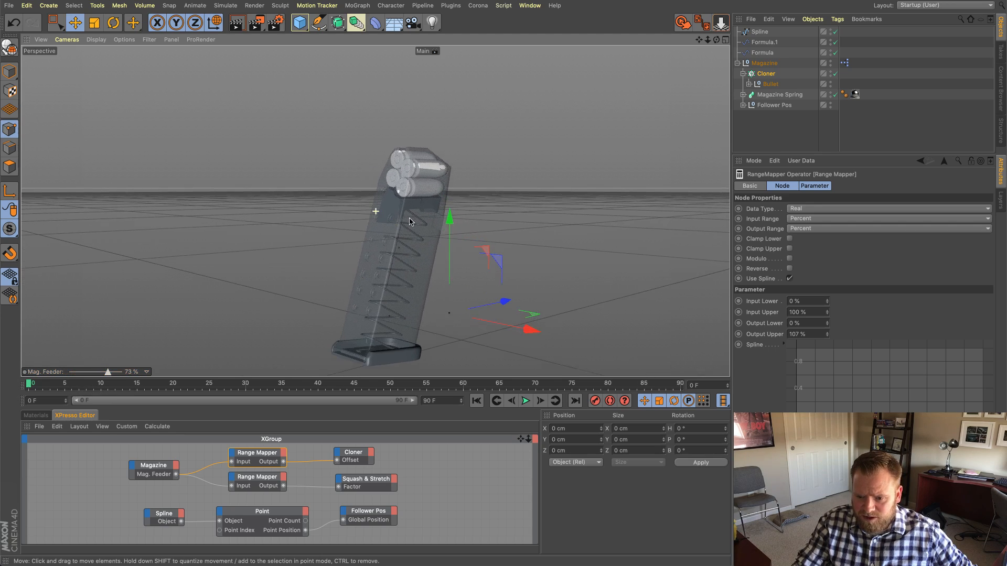
middle_click_drag(376, 210, 384, 190, "alt")
left_click_drag(388, 181, 276, 135, "alt")
right_click_drag(276, 135, 316, 142, "alt")
left_click_drag(316, 142, 357, 194, "alt")
right_click_drag(376, 212, 384, 241, "alt")
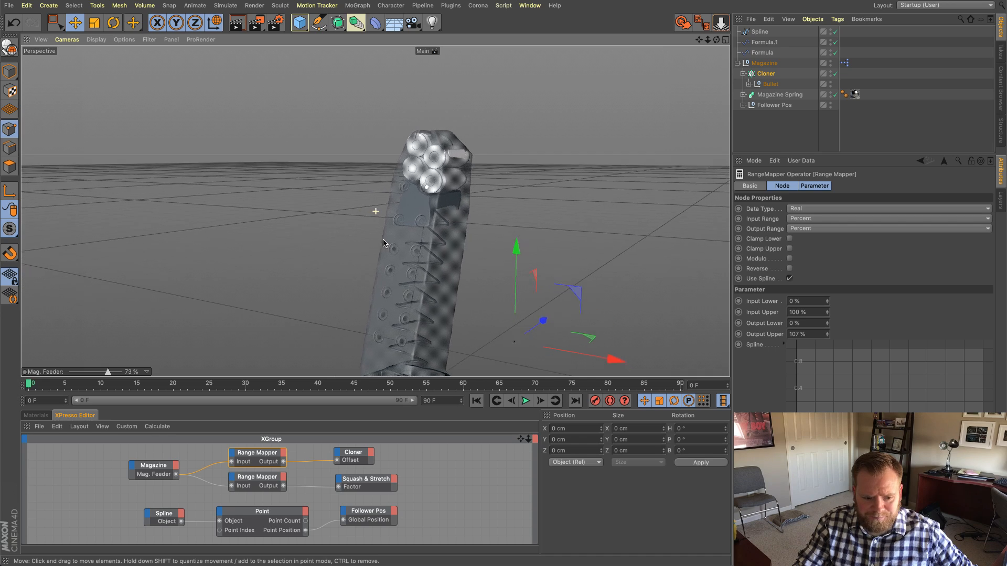
middle_click_drag(396, 250, 380, 222, "alt")
left_click_drag(380, 222, 386, 229, "alt")
right_click_drag(387, 229, 377, 223, "alt")
left_click_drag(377, 222, 358, 160, "alt")
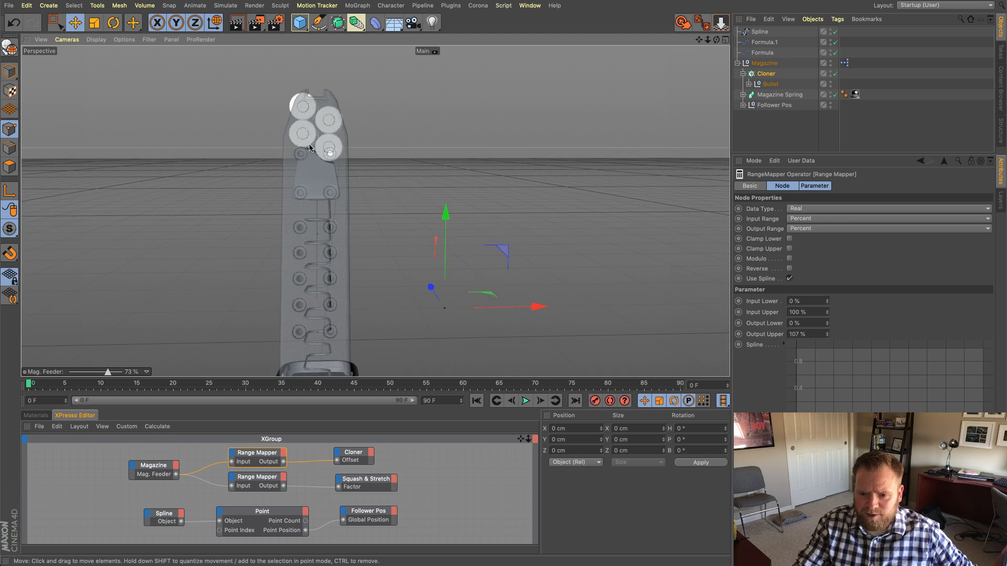
right_click_drag(309, 148, 320, 159, "alt")
middle_click_drag(320, 159, 349, 211, "alt")
left_click_drag(348, 210, 346, 189, "alt")
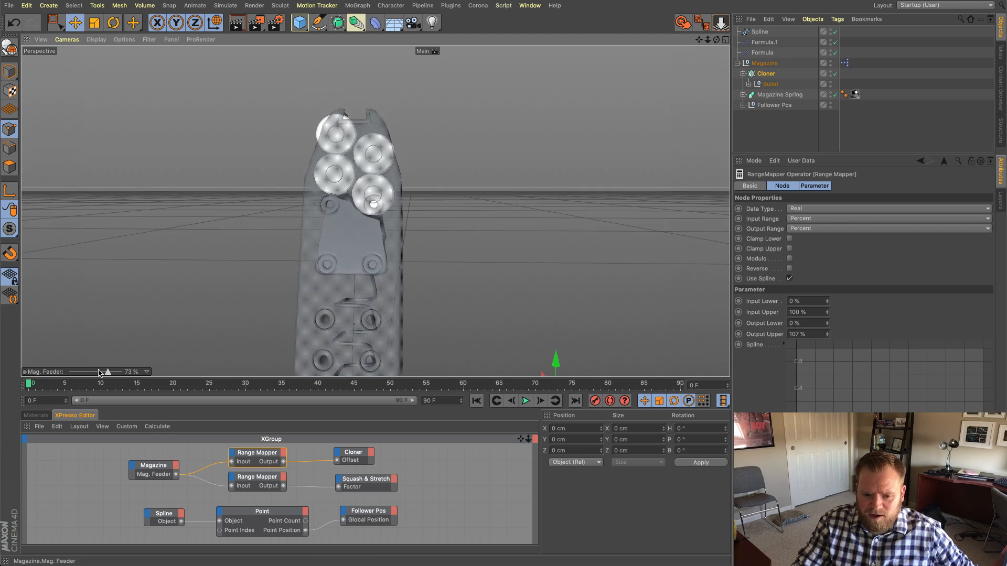
Step: Test the Mag. Feeder at 37% and examine how the upper bullets fit inside the magazine tube's tapered walls
mouse_move(107, 373)
left_mouse_down()
mouse_move(80, 372)
mouse_move(89, 372)
left_mouse_up()
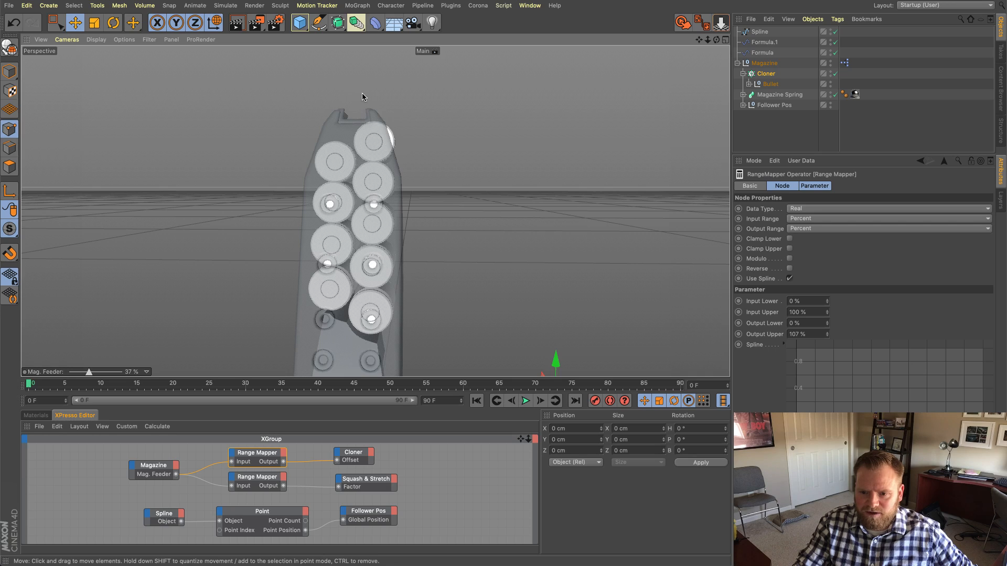
left_click_drag(391, 151, 374, 156, "alt")
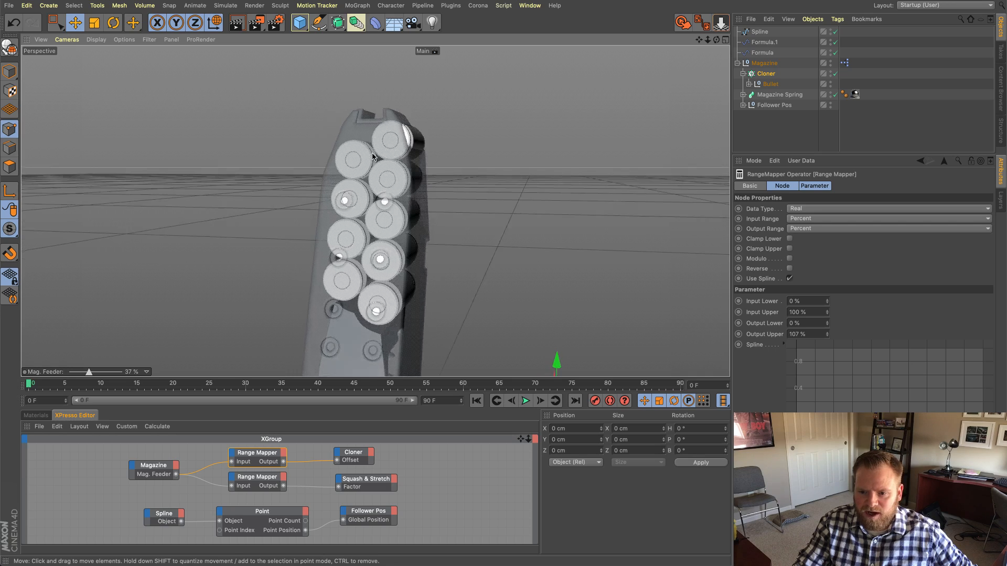
right_click_drag(374, 157, 474, 119, "alt")
mouse_move(391, 142)
left_mouse_down("alt")
mouse_move(418, 144)
mouse_move(387, 153)
left_mouse_up("alt")
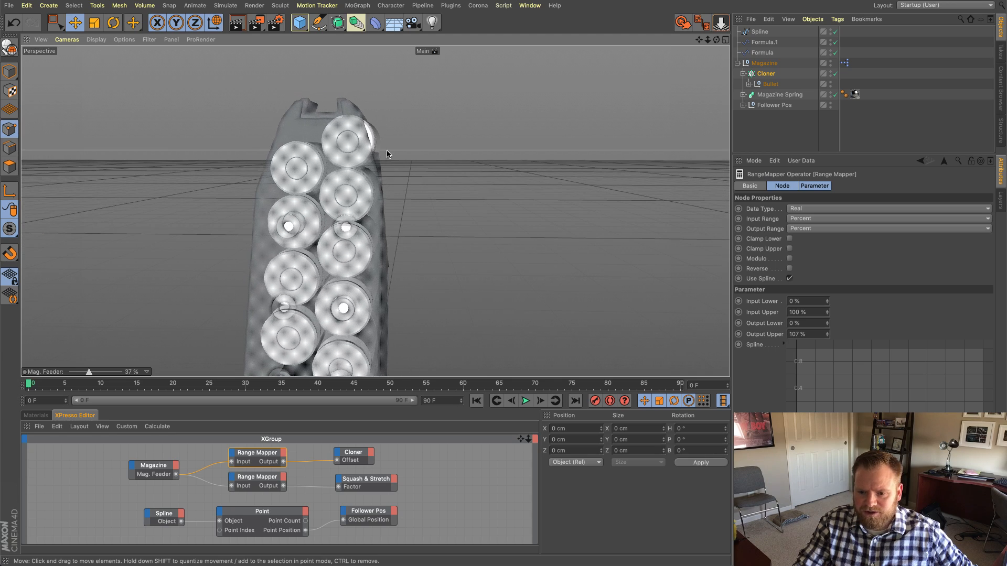
left_click(383, 179)
mouse_move(456, 198)
left_mouse_down("alt")
mouse_move(148, 191)
mouse_move(503, 190)
mouse_move(456, 178)
left_mouse_up("alt")
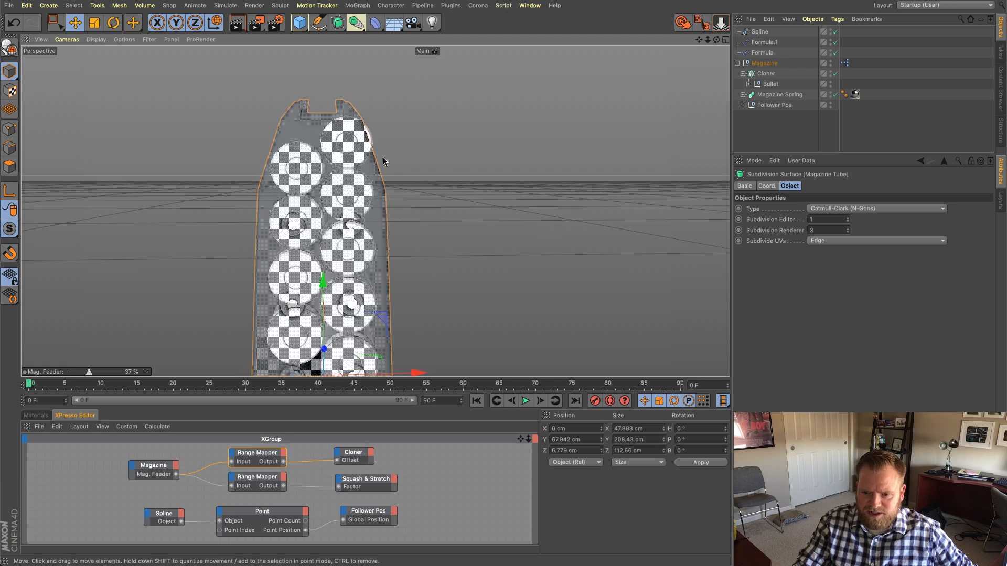
left_click_drag(382, 161, 399, 228, "alt")
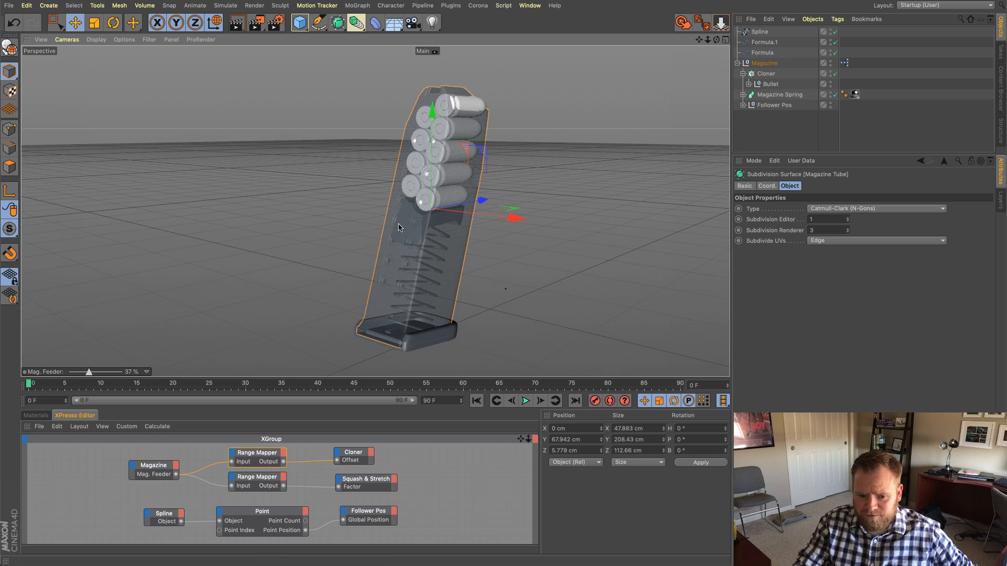
Step: Review the Cloner and Formula.1 effector settings, and return the Mag. Feeder to 0%
left_click(772, 64)
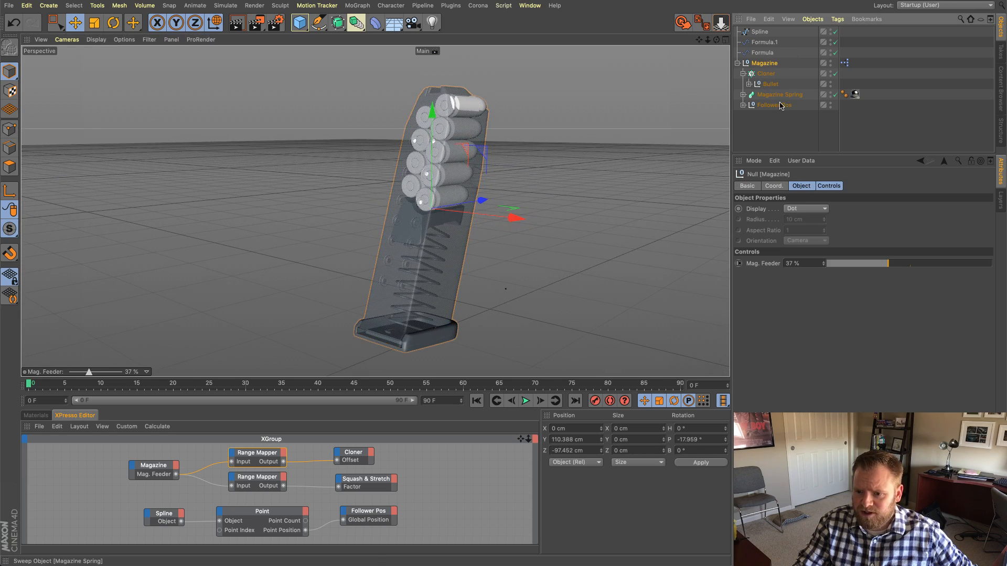
left_click(766, 74)
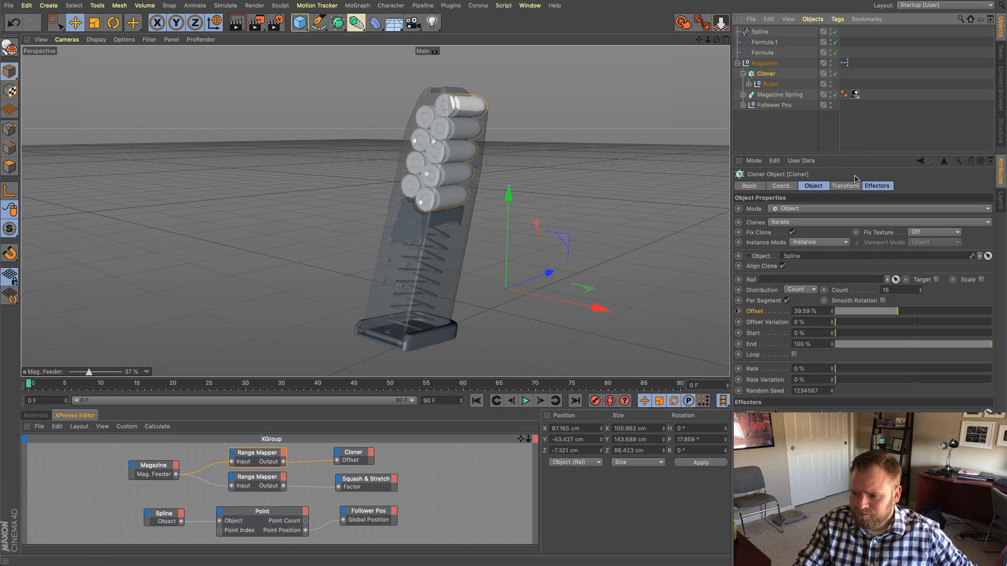
left_click(757, 45)
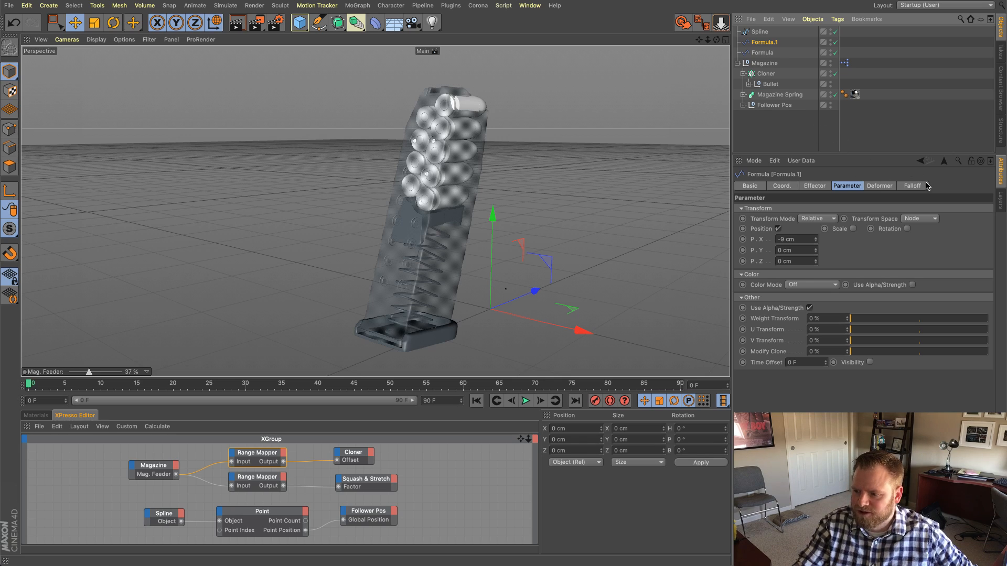
left_click(792, 125)
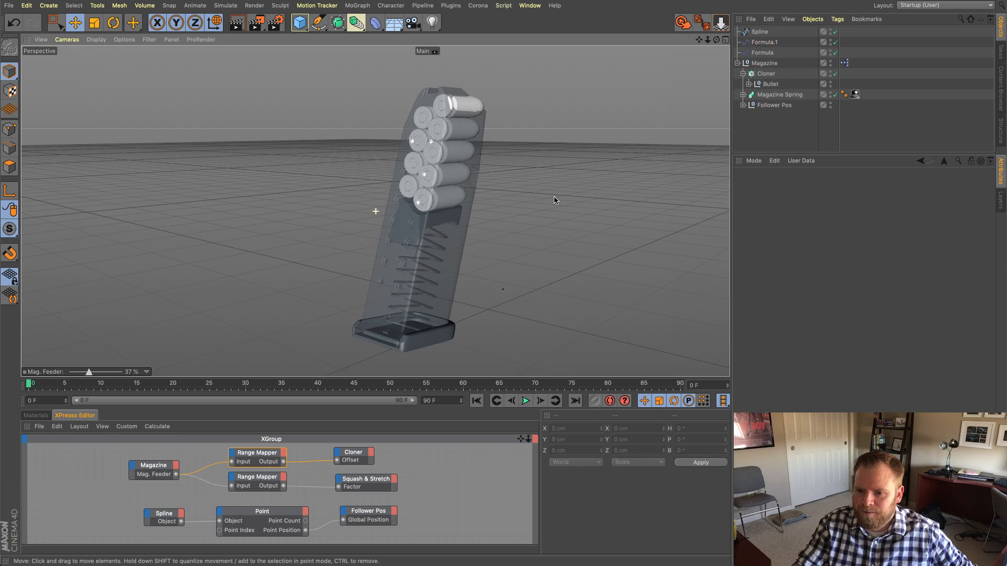
left_click_drag(92, 373, 45, 373)
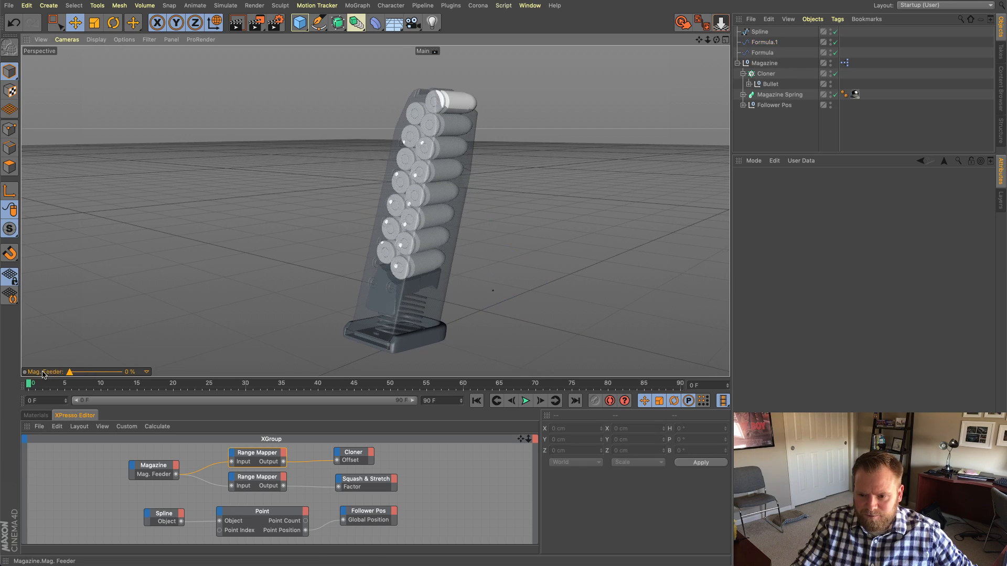
Step: Add a Linear Field to the Formula effector's falloff and set its direction to Y-
left_click(767, 76)
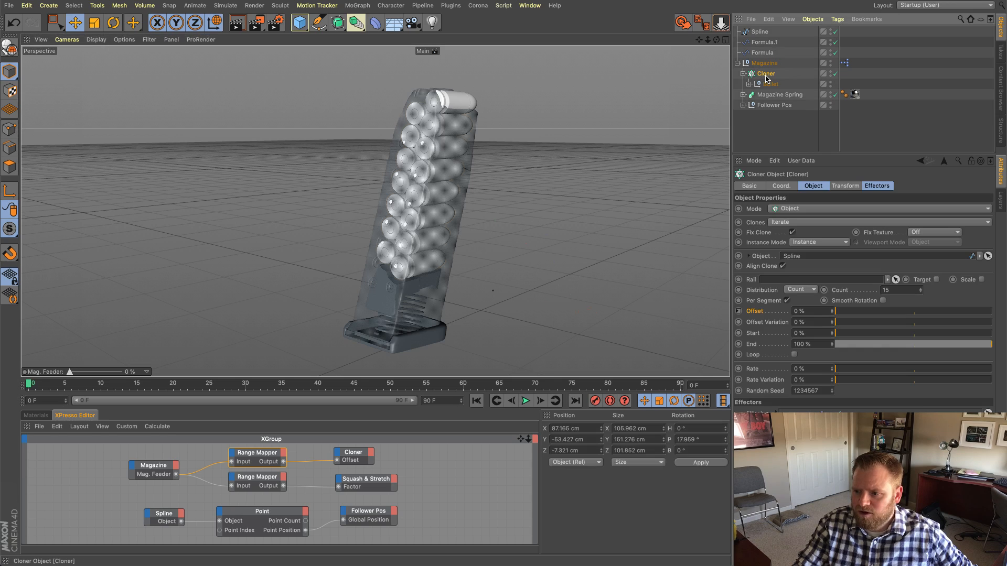
left_click(762, 52)
mouse_move(537, 157)
left_mouse_down("alt")
mouse_move(546, 157)
mouse_move(528, 168)
left_mouse_up("alt")
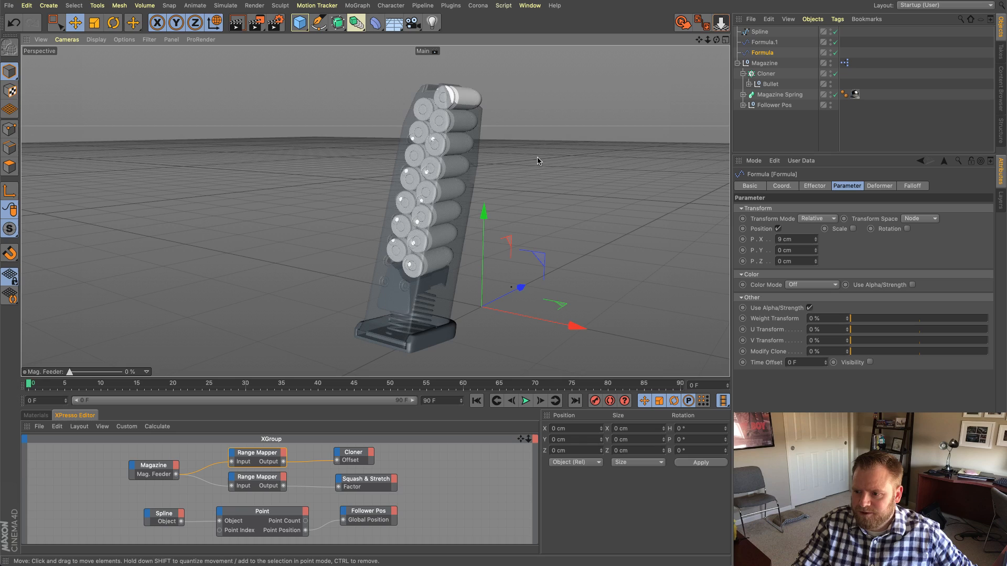
left_click(916, 187)
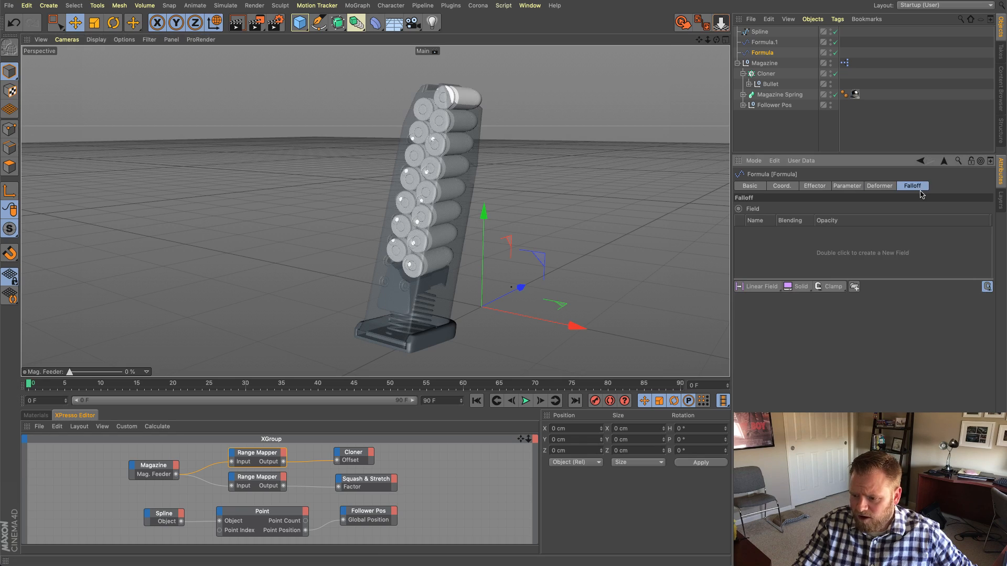
left_click(762, 287)
left_click_drag(543, 273, 566, 239, "alt")
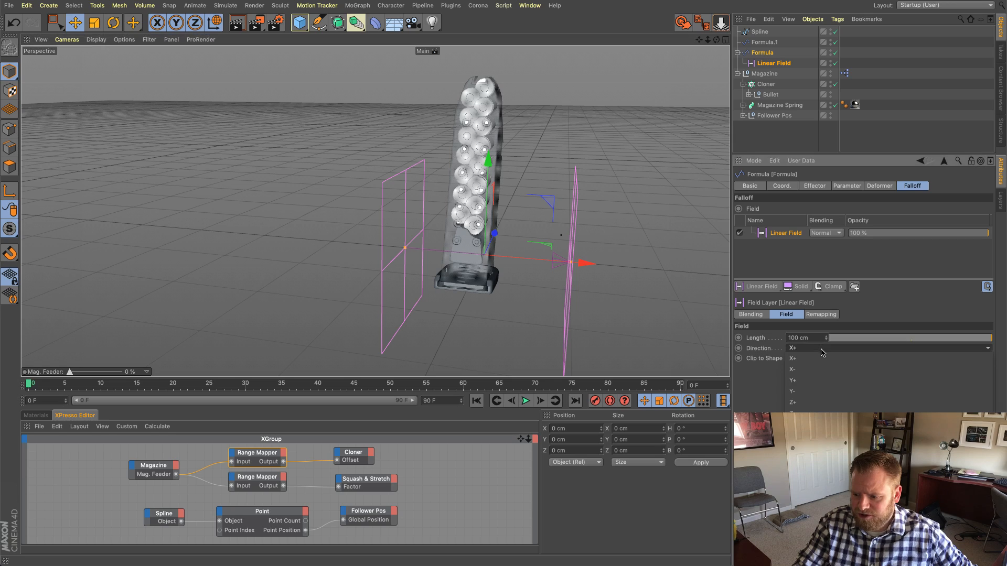
left_click(816, 393)
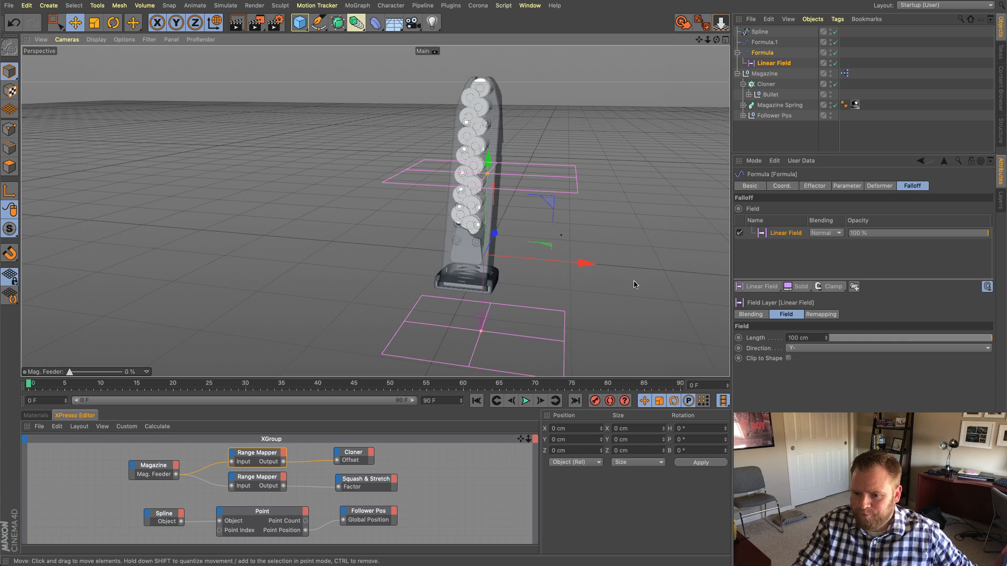
Step: Shorten the Linear Field to about 7.8 cm and move it near the magazine's top, to about Y 190 cm and Z -57 cm
left_click_drag(637, 283, 578, 276, "alt")
left_click_drag(486, 176, 520, 247)
left_click_drag(542, 205, 443, 83)
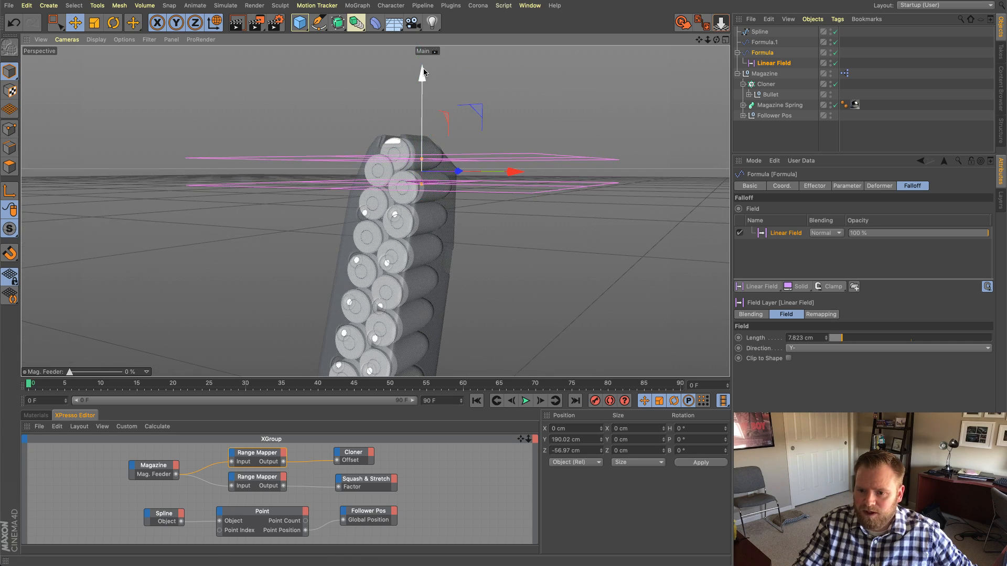
Step: Try the Formula effector's Linear Field above the magazine, at about Y 223 cm, and inspect how the upper bullets respond
right_click_drag(474, 149, 489, 200, "alt")
left_click_drag(487, 197, 473, 125, "alt")
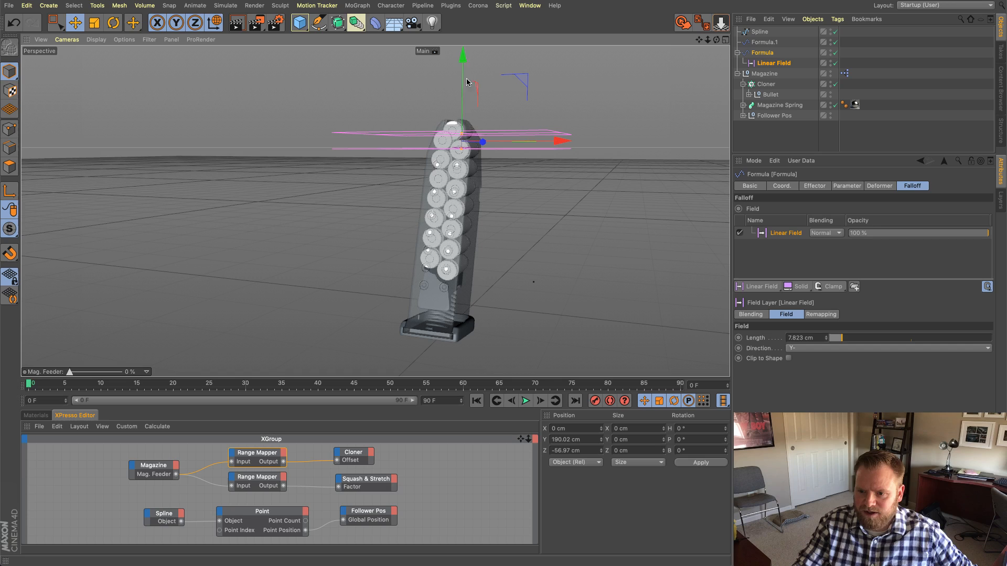
left_click_drag(467, 82, 481, 134)
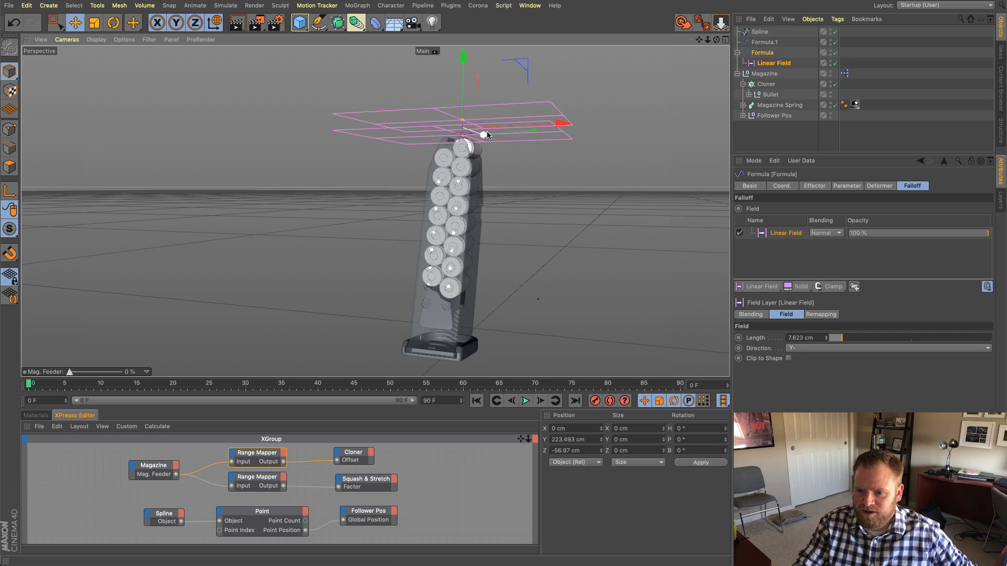
middle_click_drag(479, 129, 476, 139, "alt")
left_click_drag(477, 139, 475, 128, "alt")
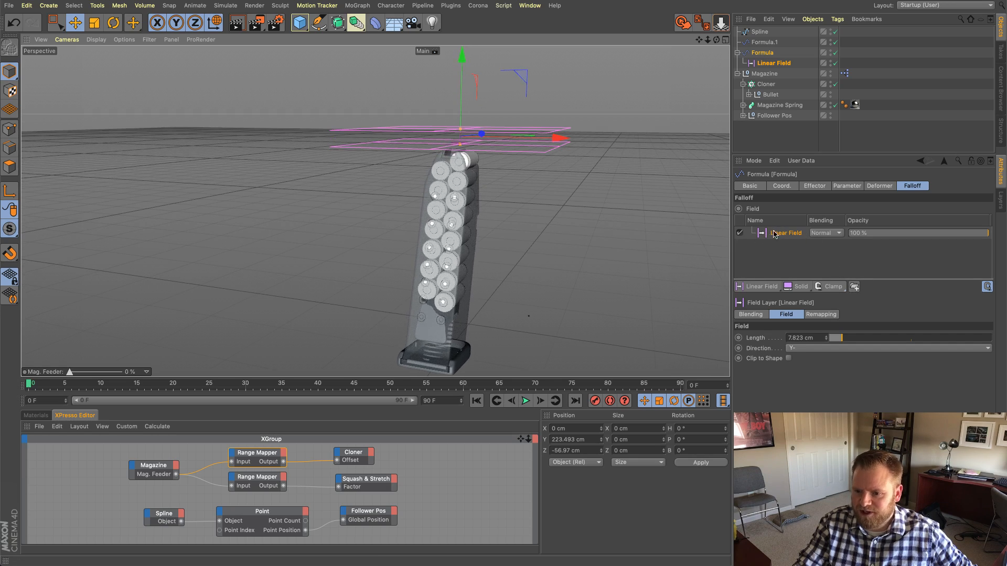
left_click_drag(423, 129, 394, 136, "alt")
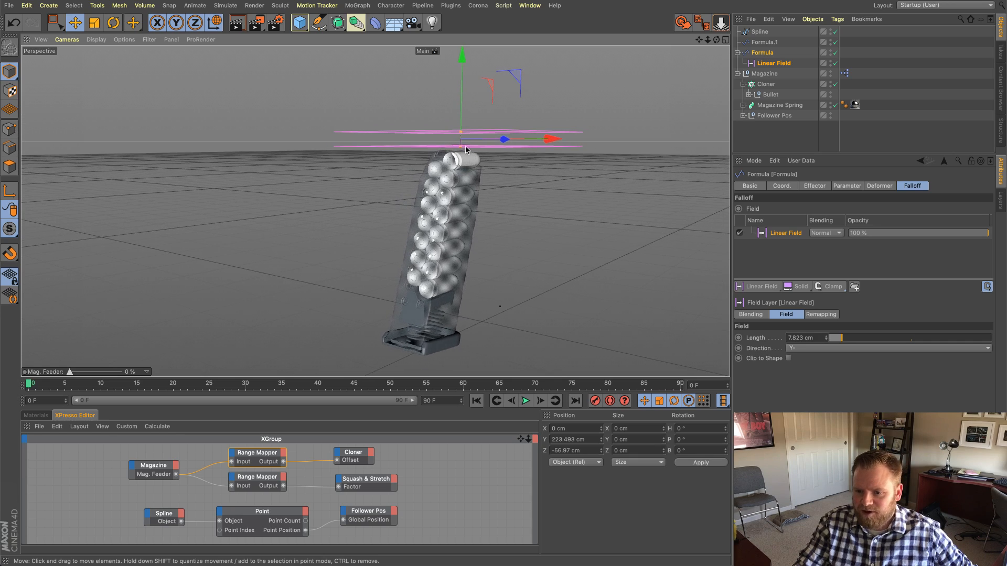
left_click_drag(461, 141, 449, 96, "alt")
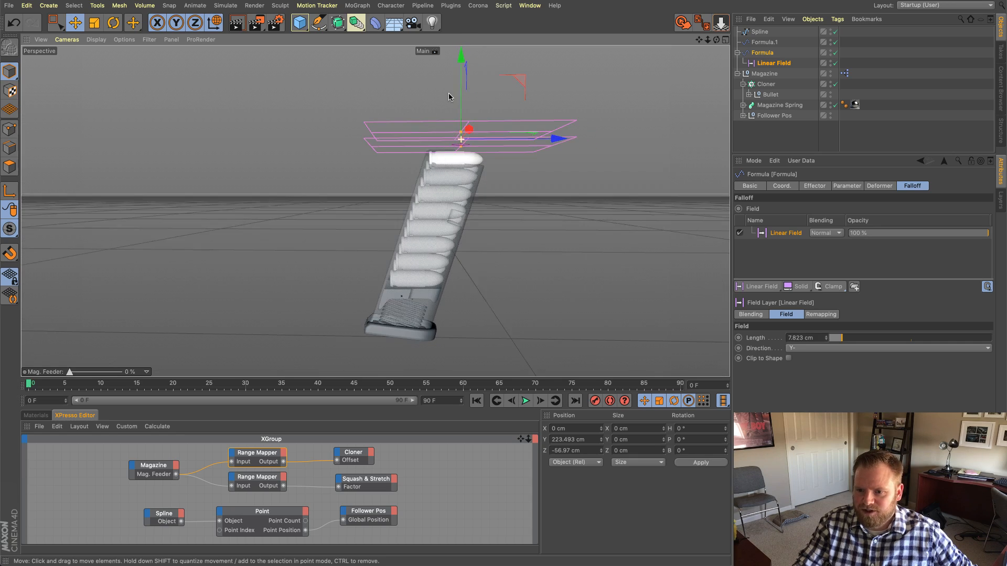
Step: Move the Formula effector's Linear Field to the magazine's top, at about Y 194 cm and Z -54 cm
left_click_drag(520, 78, 522, 83)
left_click_drag(569, 97, 452, 128, "alt")
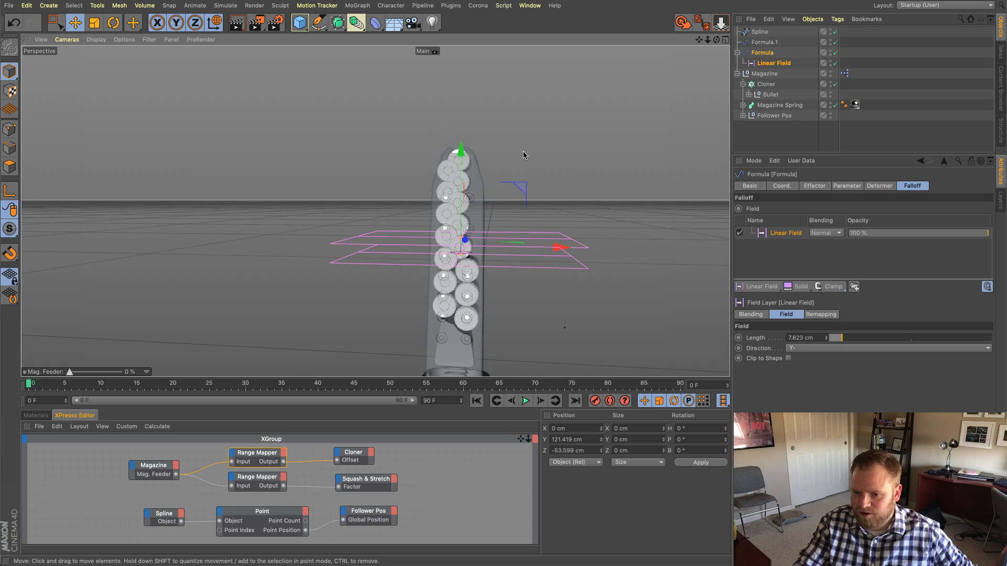
left_click_drag(461, 156, 472, 59)
left_click_drag(487, 116, 452, 162, "alt")
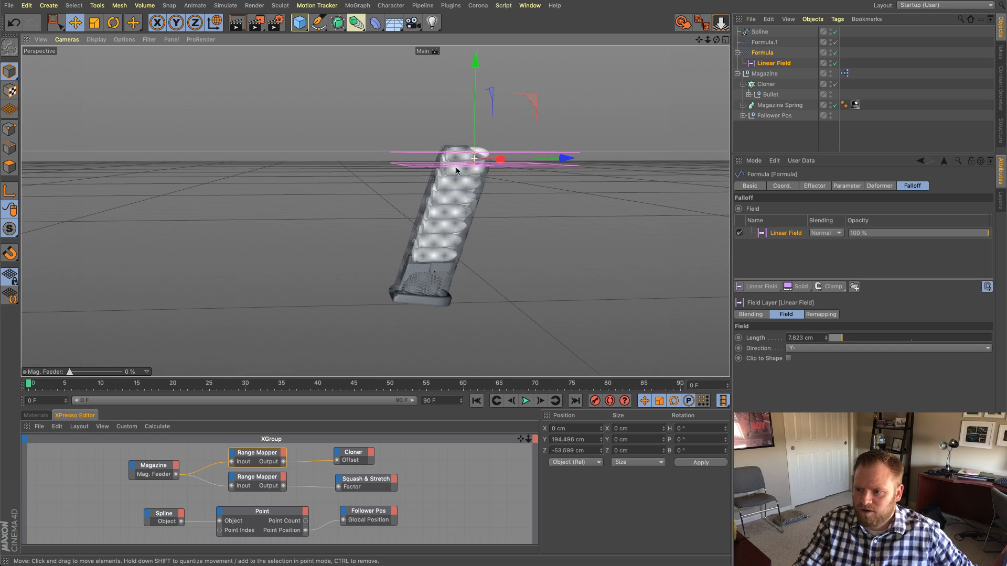
Step: Add a Linear Field to the Formula.1 effector's falloff and set its direction to Y-
left_click(768, 43)
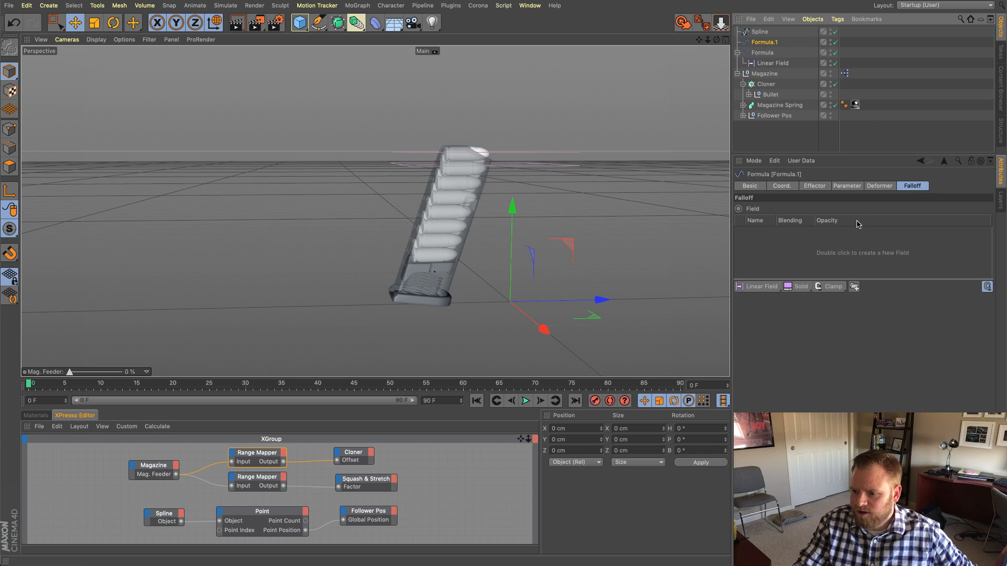
left_click(761, 286)
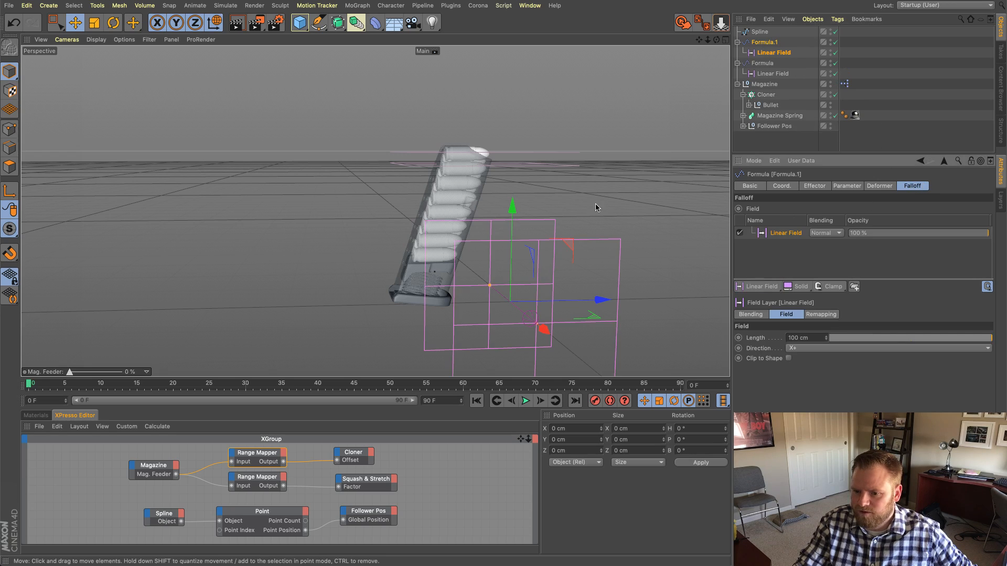
left_click(816, 349)
left_click(828, 392)
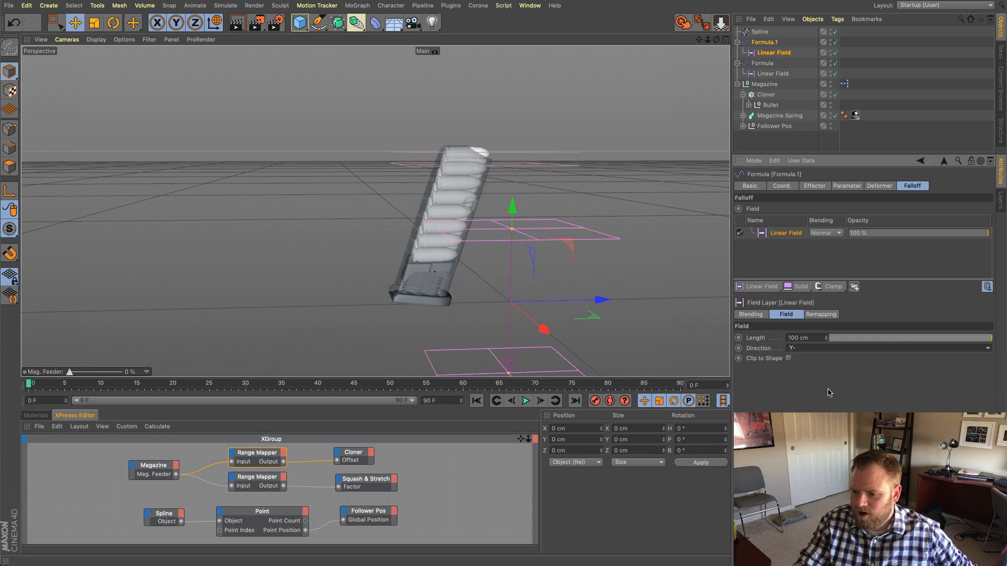
Step: Shorten the Formula.1 Linear Field to 7 cm and move it near the magazine's top, to about Y 186 cm and Z -54 cm
left_click_drag(917, 343, 840, 340)
left_click_drag(492, 270, 461, 264, "alt")
left_click_drag(570, 246, 503, 121)
scroll(531, 147, "up", 3)
left_click_drag(456, 75, 391, 140)
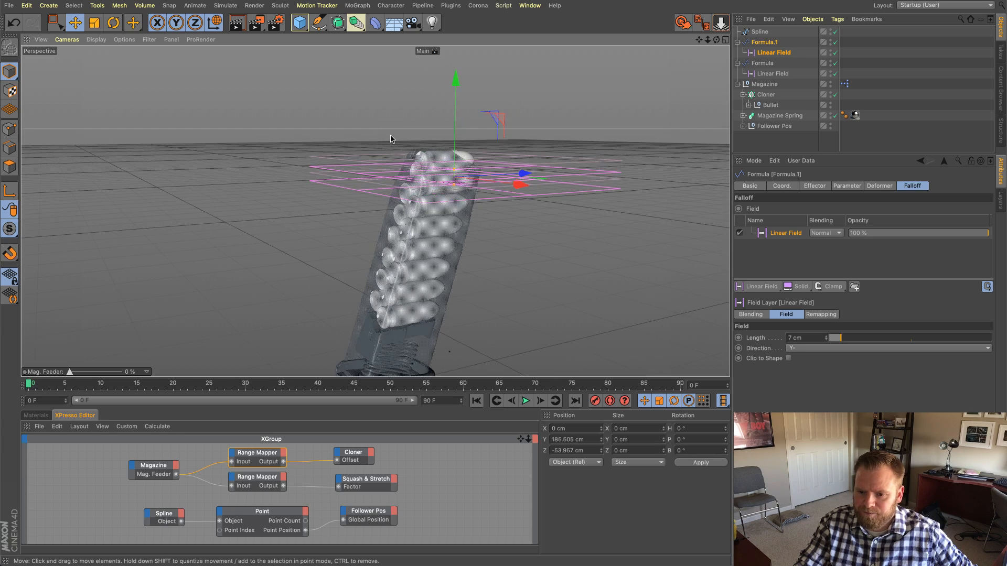
right_click_drag(391, 139, 465, 128, "alt")
left_click_drag(465, 128, 514, 146, "alt")
right_click_drag(515, 146, 482, 155, "alt")
left_click_drag(482, 154, 461, 150, "alt")
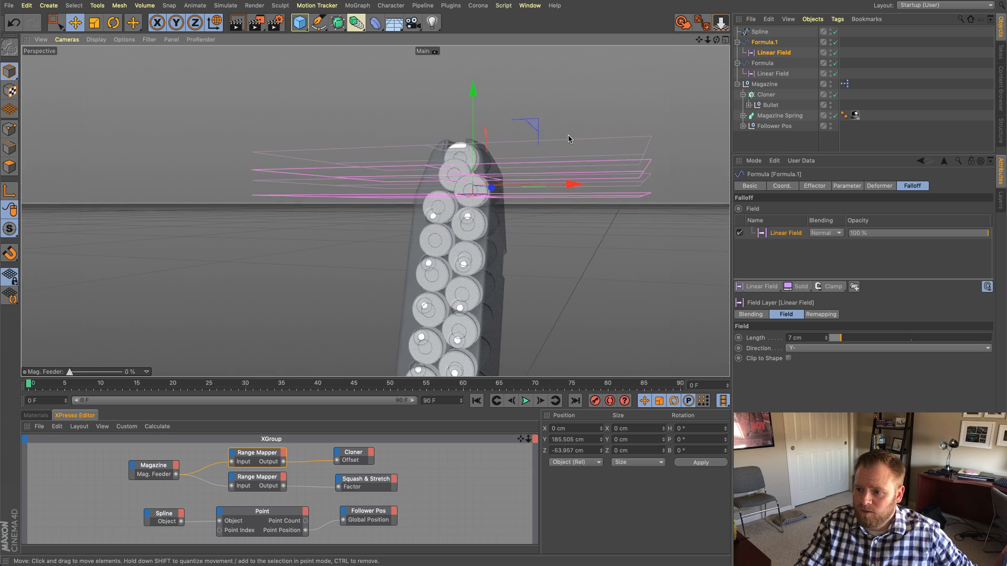
Step: Select both Linear Fields and lower them together to about Y 154 cm to test the falloff on the bullets
left_click(773, 52)
left_click(773, 74, "ctrl")
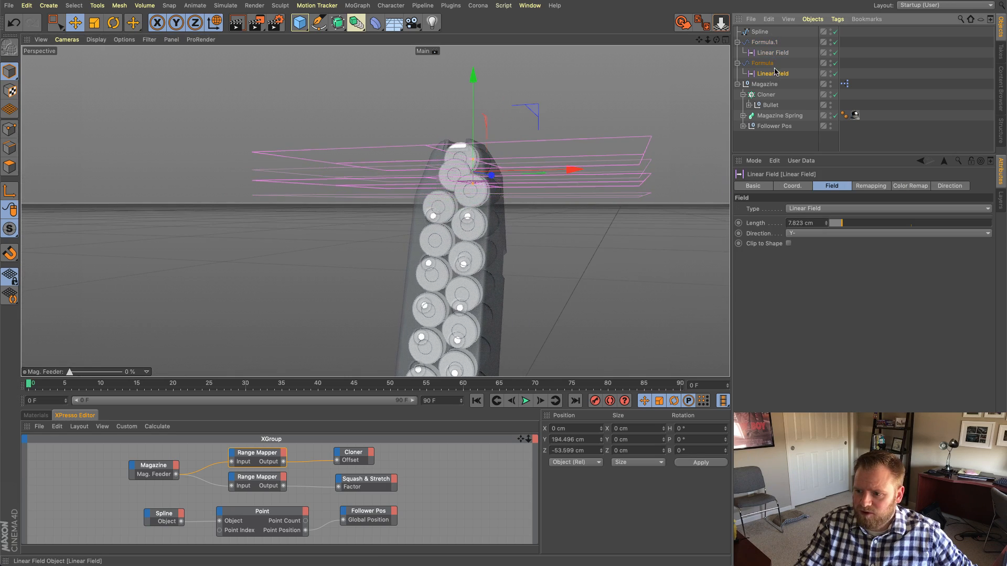
left_click_drag(472, 74, 480, 174)
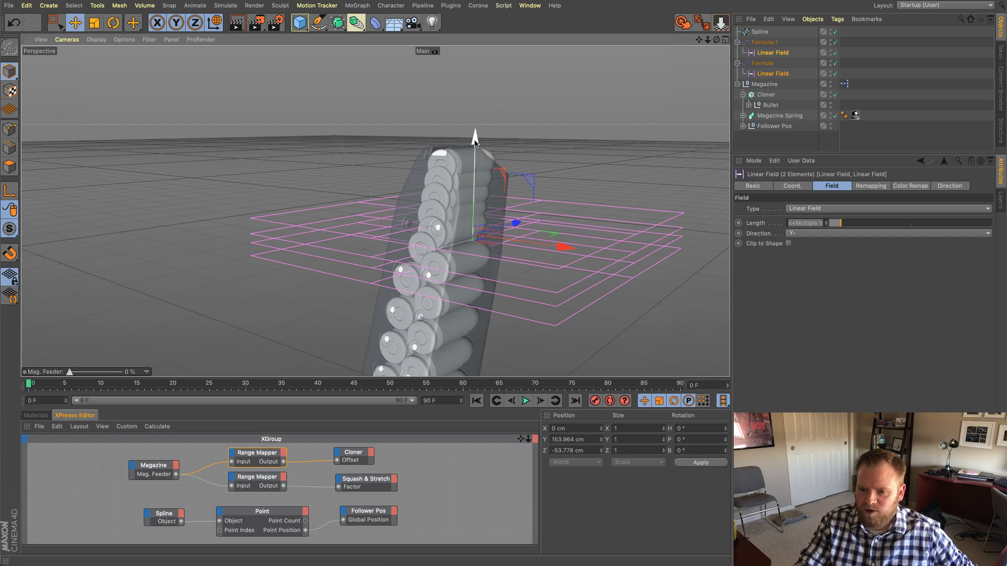
left_click_drag(475, 143, 472, 135, "alt")
scroll(472, 135, "down", 3)
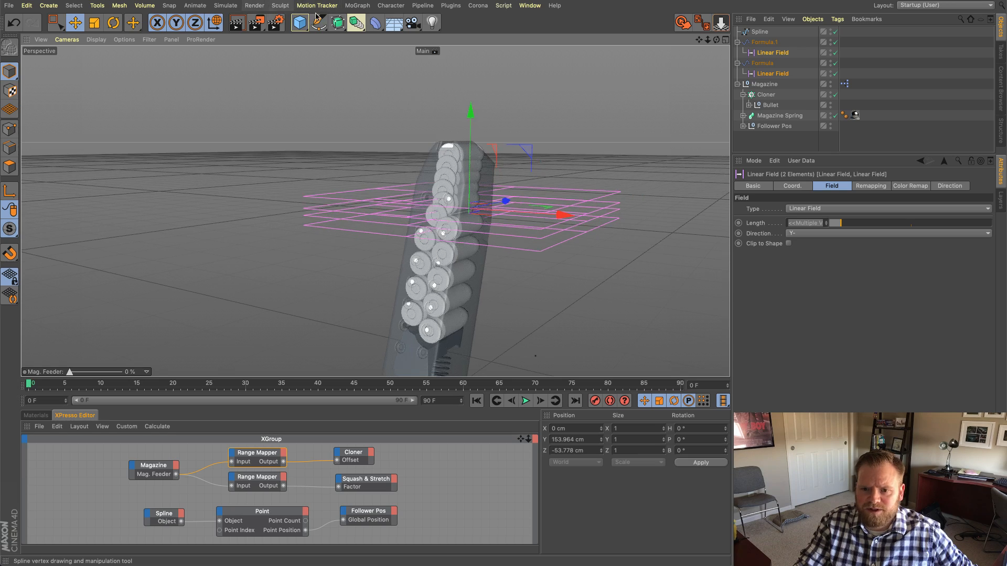
Step: Add a Plain MoGraph effector to the scene
left_click(364, 9)
mouse_move(404, 21)
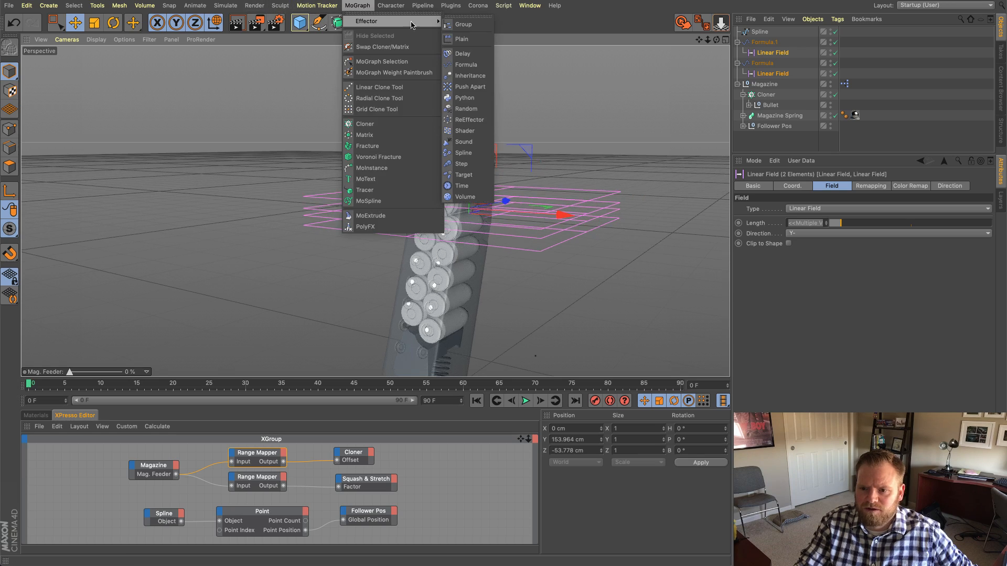
left_click(468, 40)
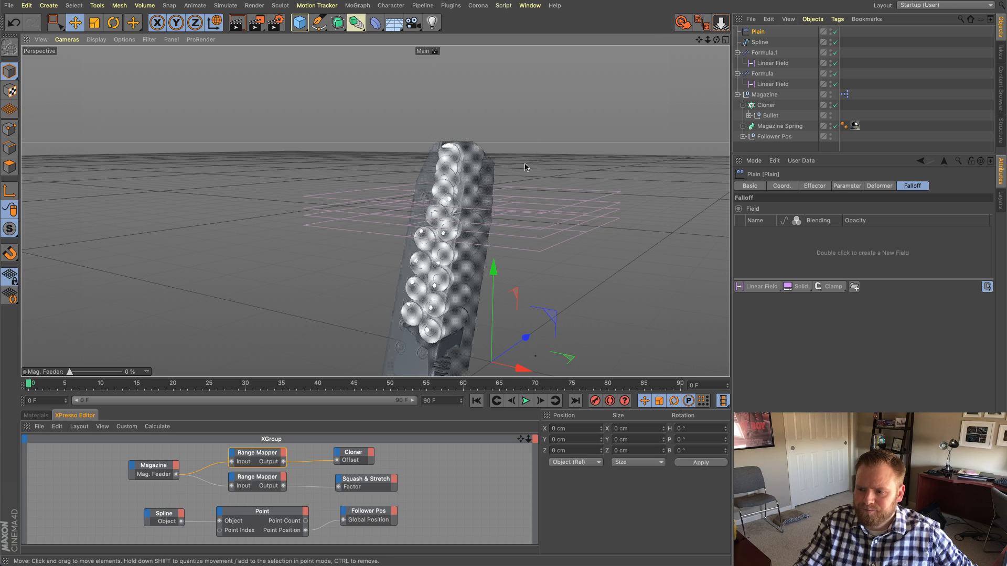
Step: Select both Linear Fields and raise them together to the magazine's top, at about Y 192 cm
left_click(767, 84, "ctrl")
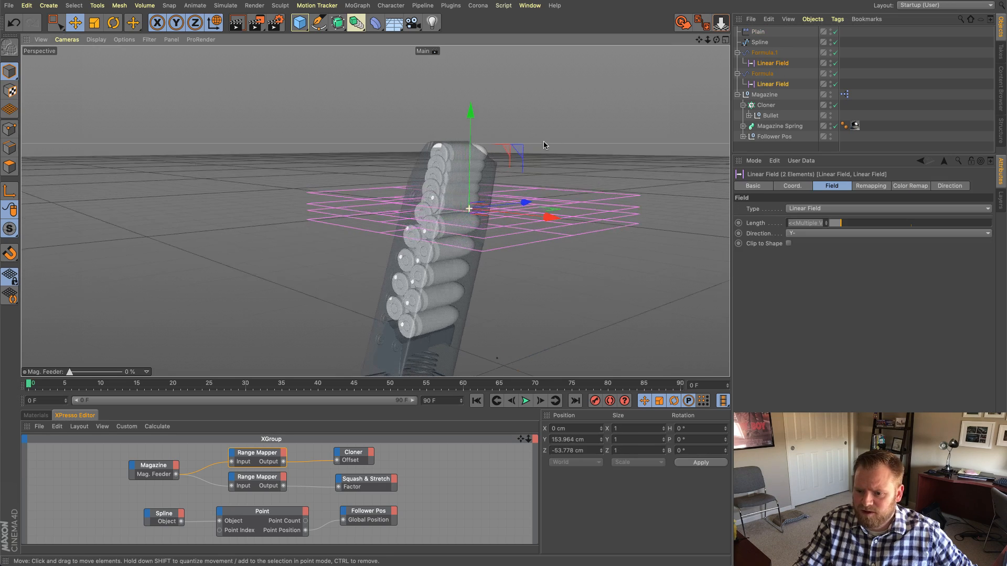
left_click_drag(471, 114, 484, 140)
scroll(512, 114, "down", 3)
scroll(484, 140, "up", 2)
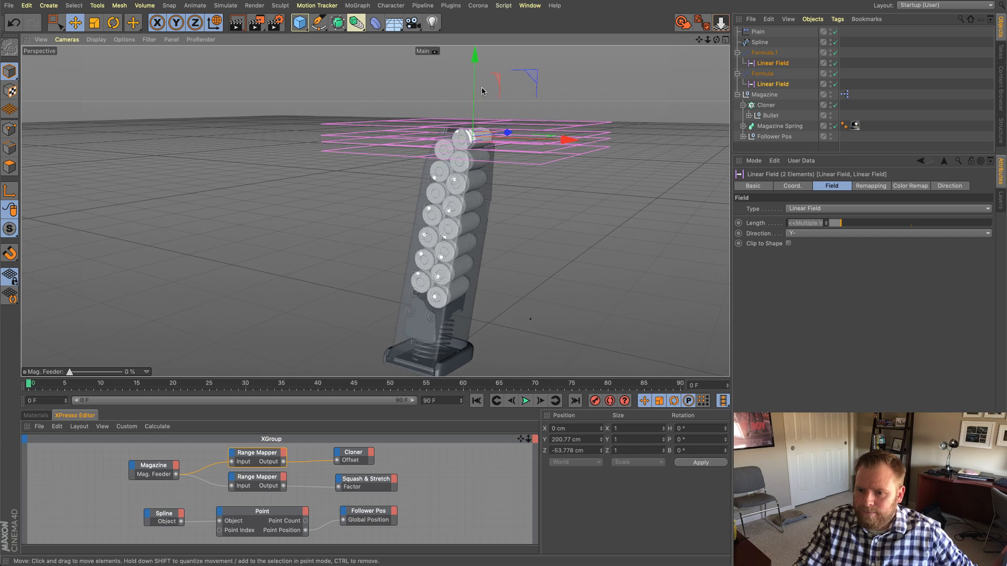
left_click_drag(473, 57, 473, 71)
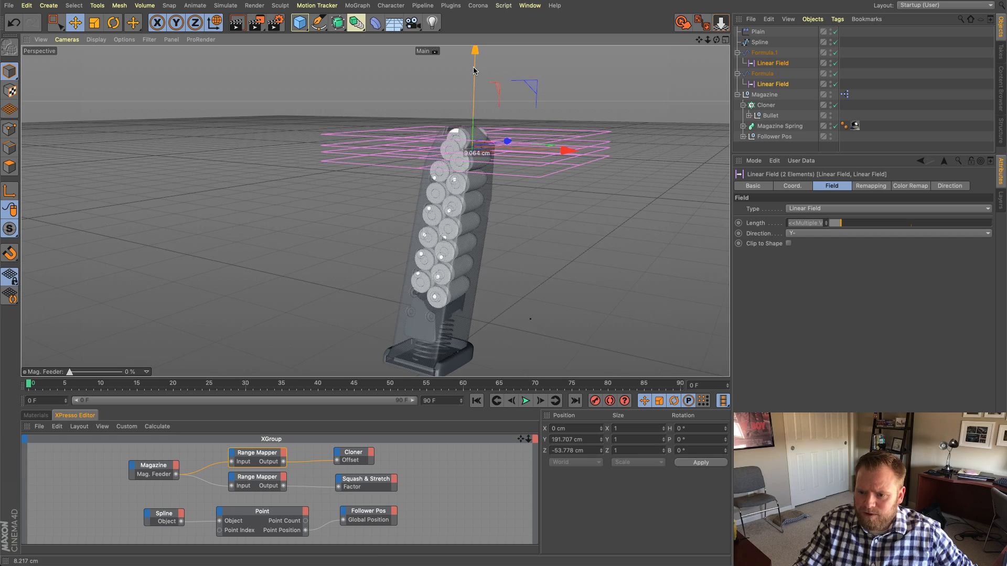
left_click(759, 36)
left_click_drag(540, 189, 528, 187, "alt")
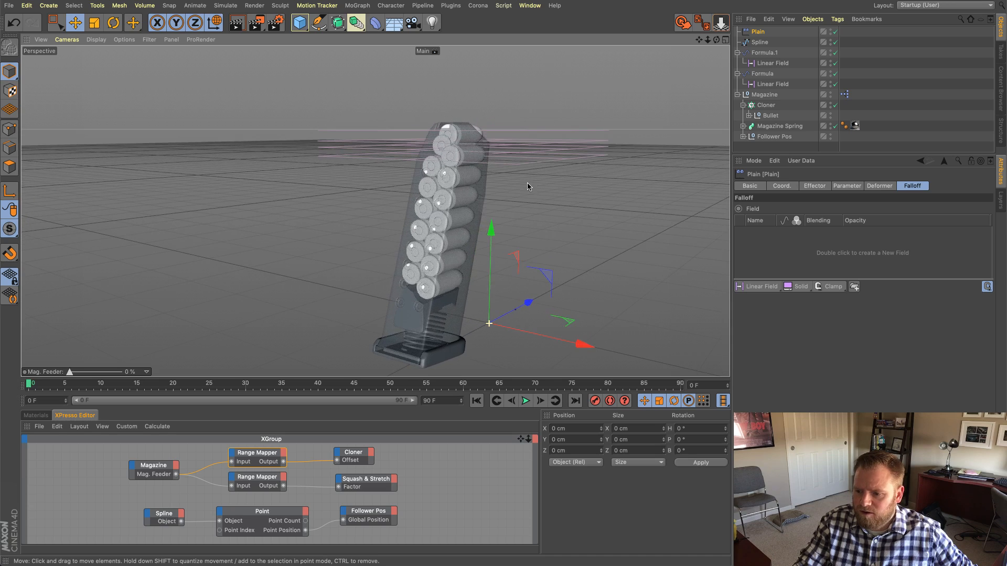
left_click(781, 186)
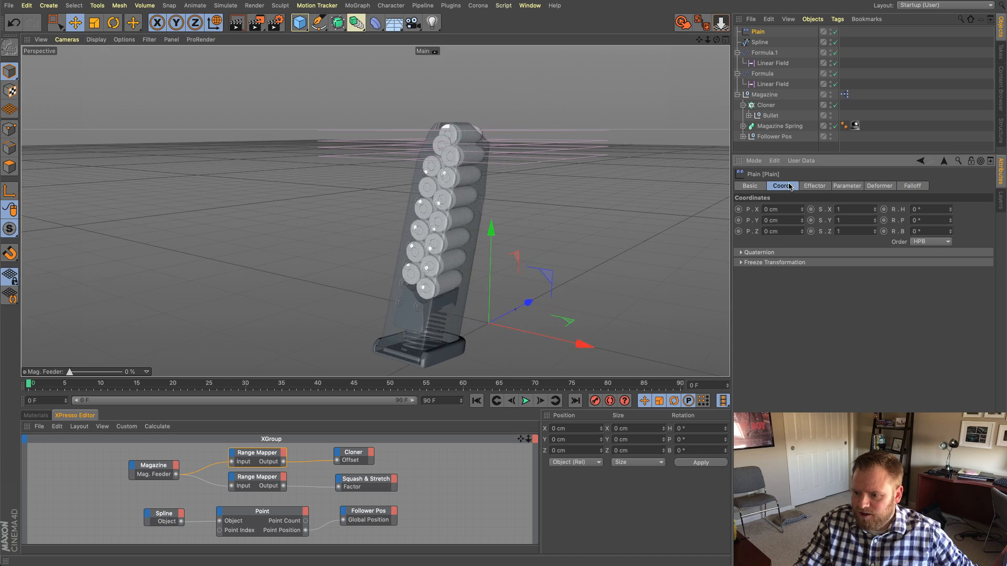
left_click_drag(526, 209, 530, 218, "alt")
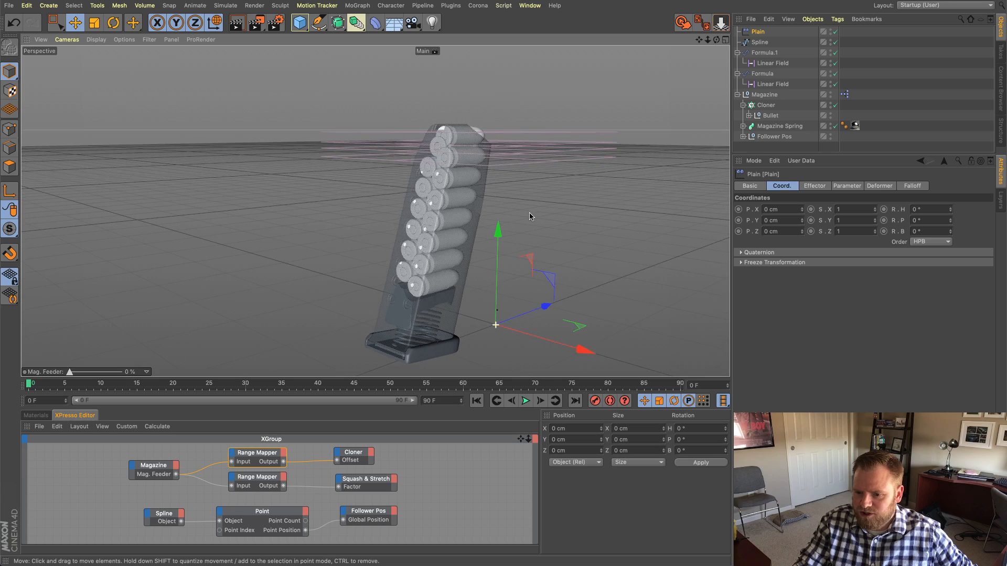
left_click(802, 218)
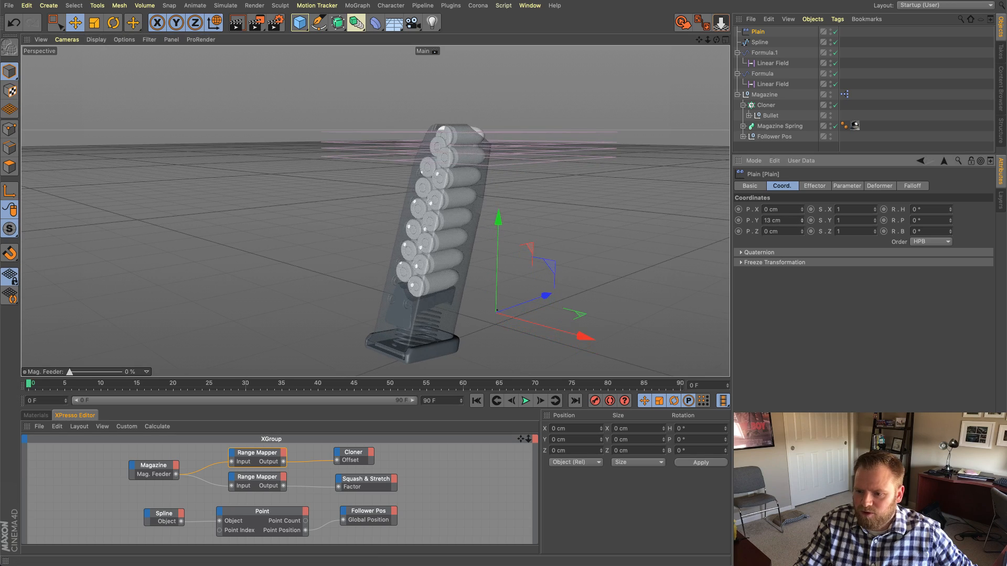
key("ctrl+z")
Step: Add the Plain effector to the Cloner's effectors, placed after Formula.1
left_click(821, 186)
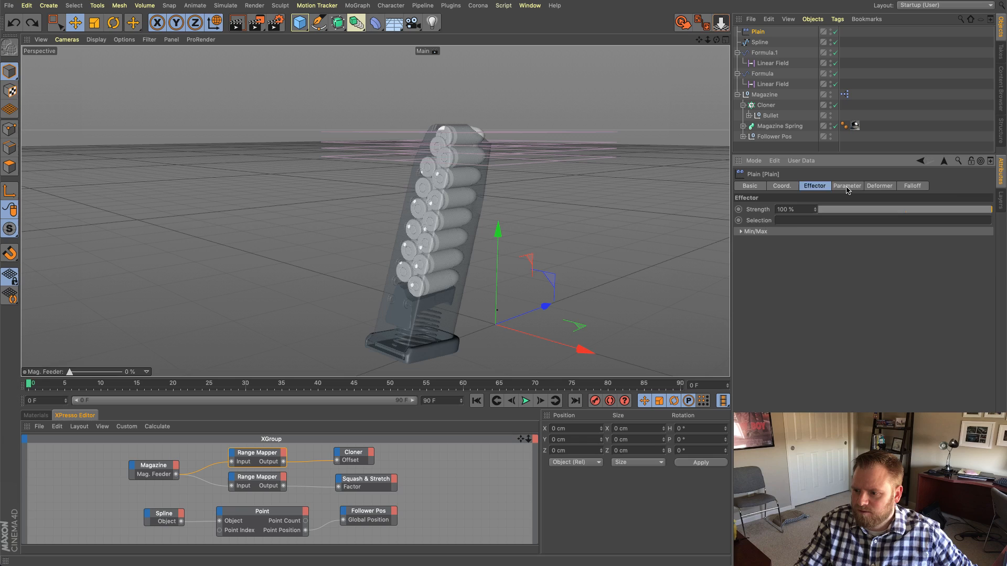
left_click(847, 186)
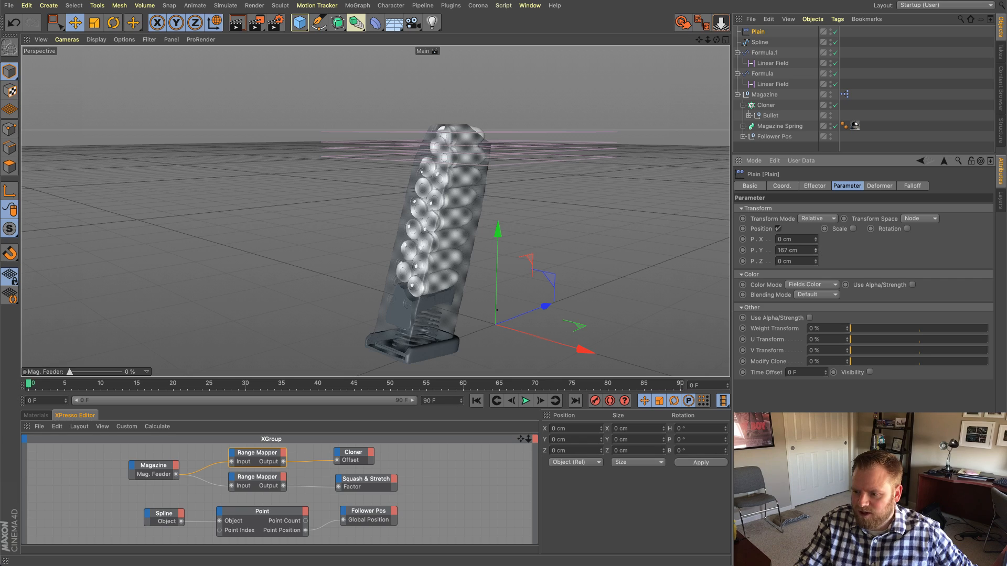
left_click(767, 105)
left_click(877, 186)
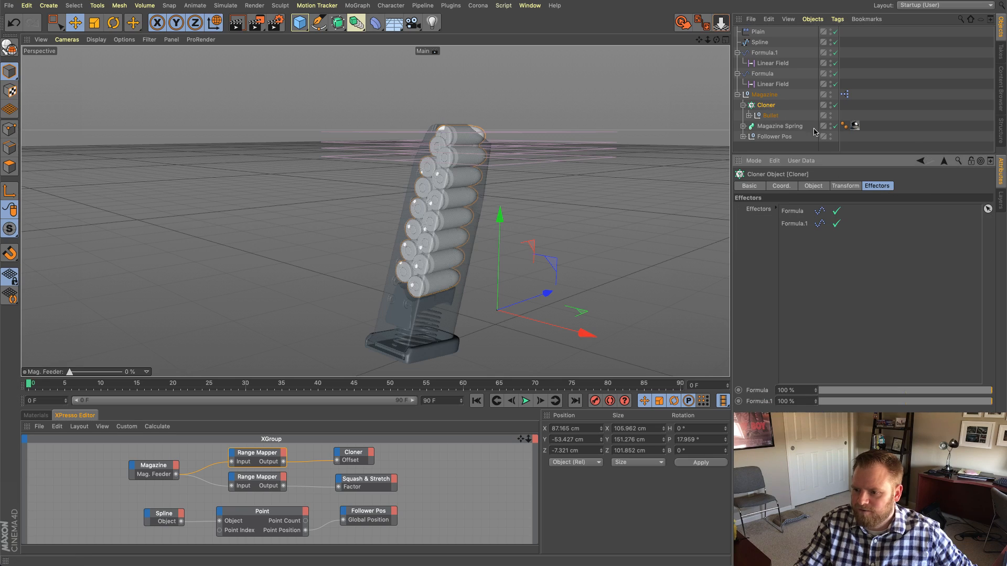
left_click_drag(760, 33, 787, 100)
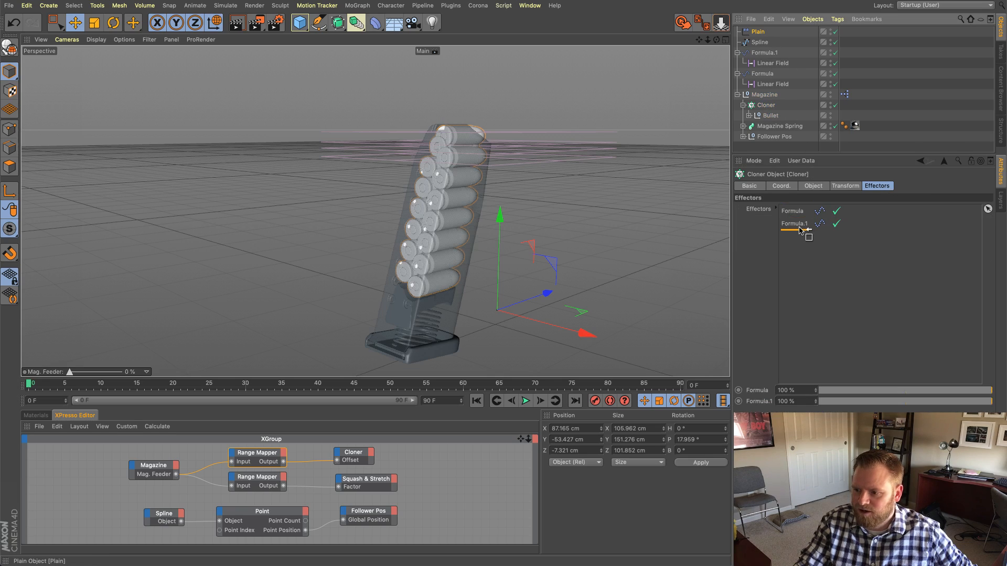
left_click_drag(799, 232, 797, 236)
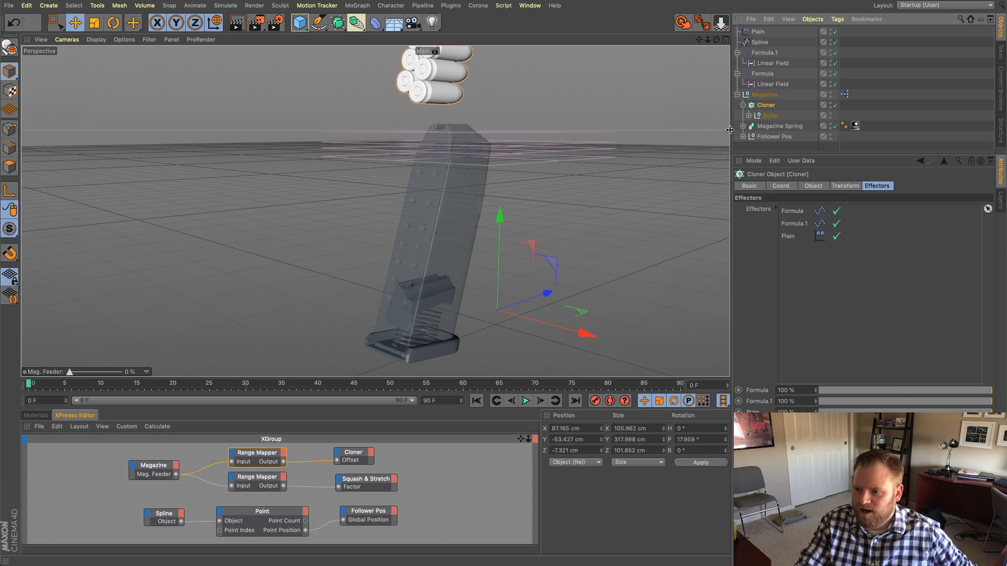
Step: Set the Plain effector's Y position offset to 10 cm
left_click(759, 32)
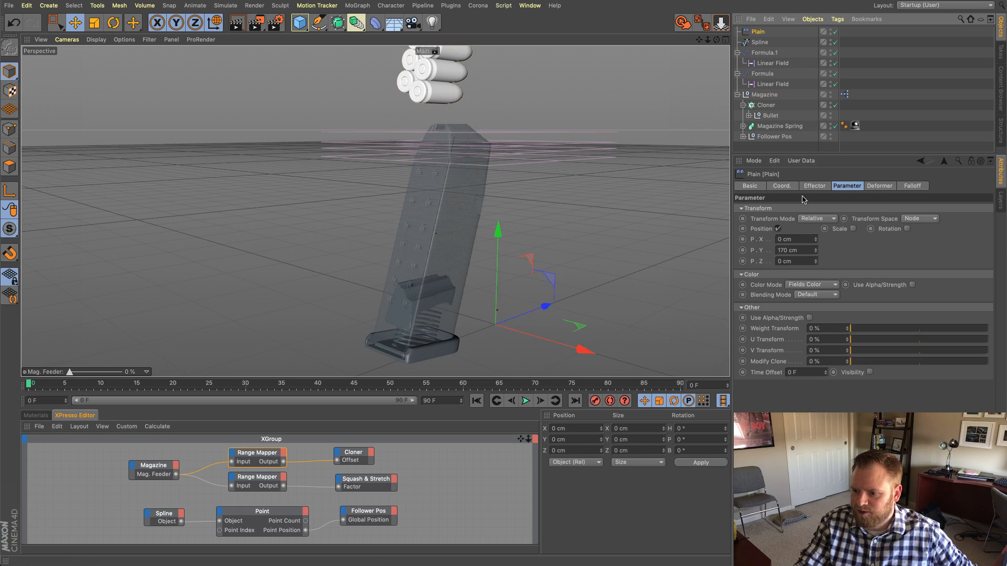
left_click_drag(813, 251, 813, 325)
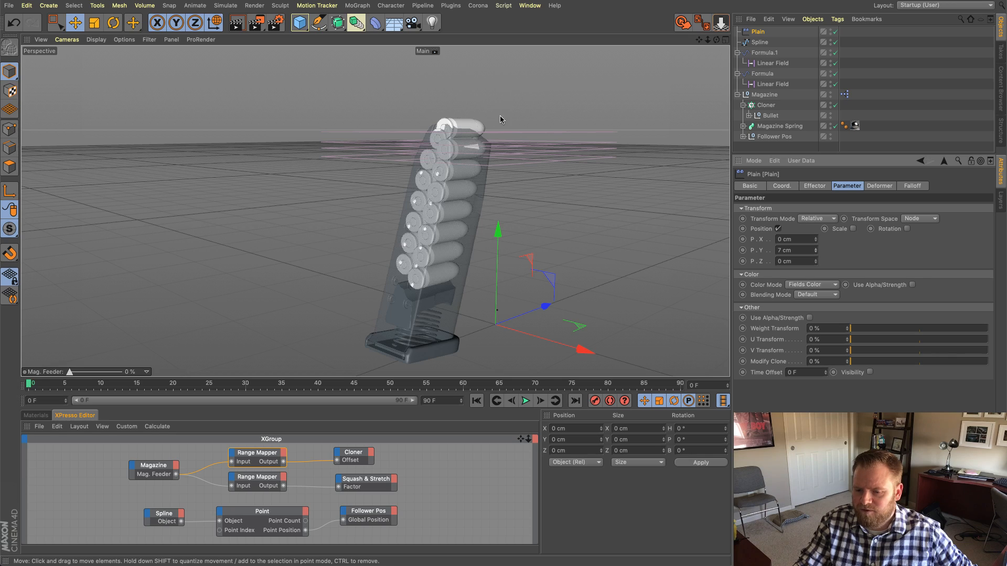
left_click_drag(816, 251, 816, 246)
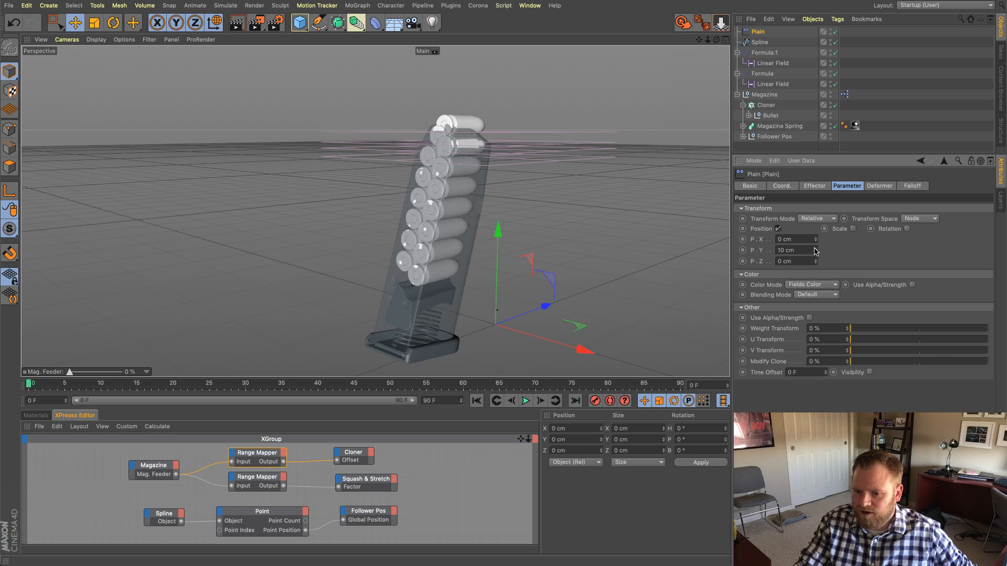
left_click_drag(462, 195, 486, 193, "alt")
middle_click_drag(486, 193, 487, 180, "alt")
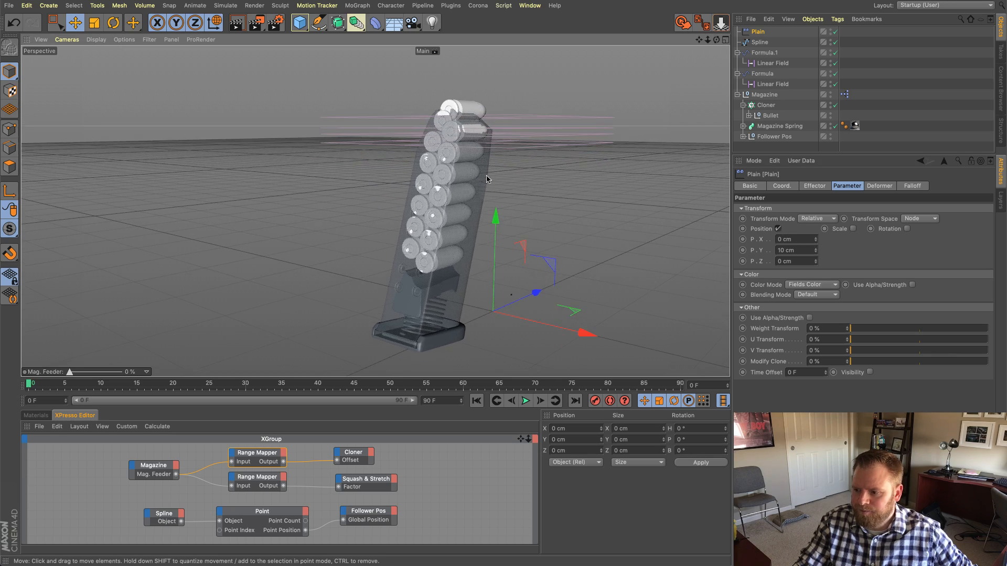
Step: Add a Linear Field to the Plain effector's falloff, with its direction set to Y+ and its length reduced to 9 cm
left_click(922, 187)
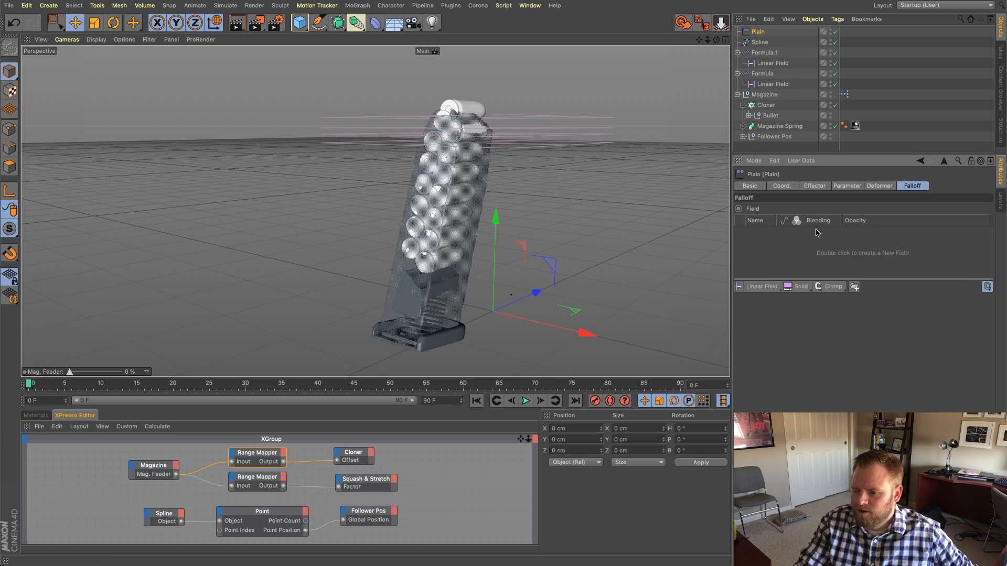
left_click(763, 287)
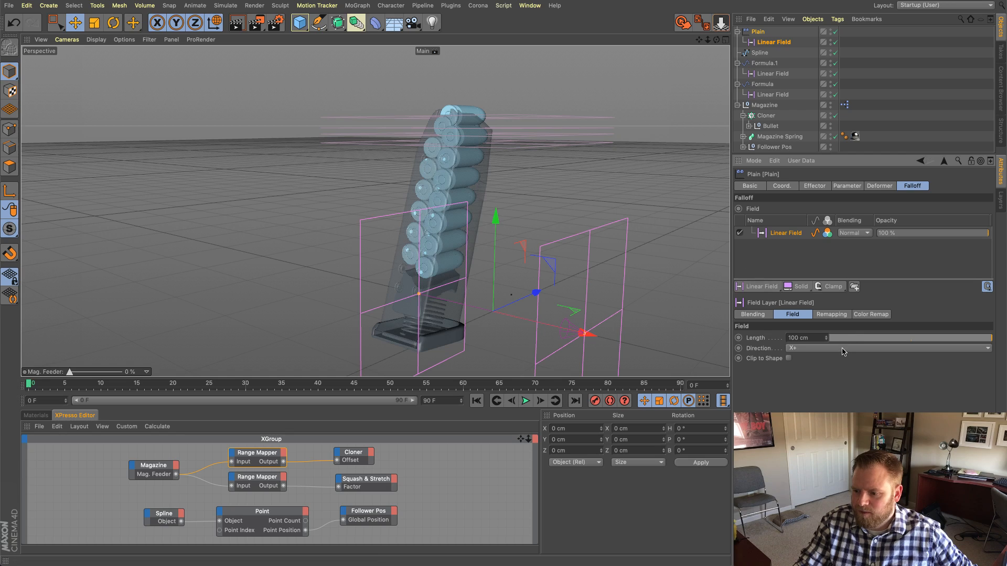
middle_click_drag(531, 232, 529, 199, "alt")
left_click_drag(529, 200, 548, 206, "alt")
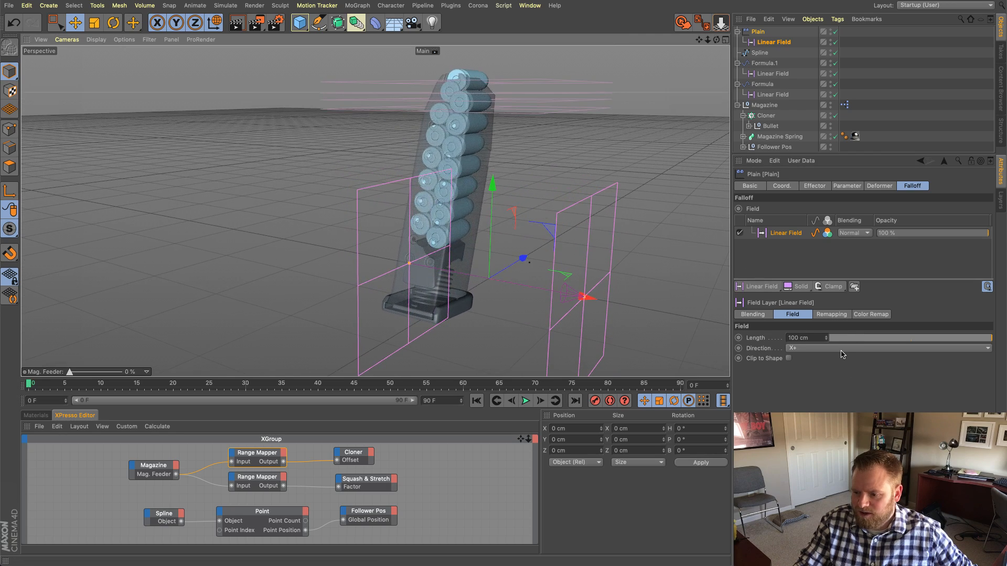
left_click(841, 349)
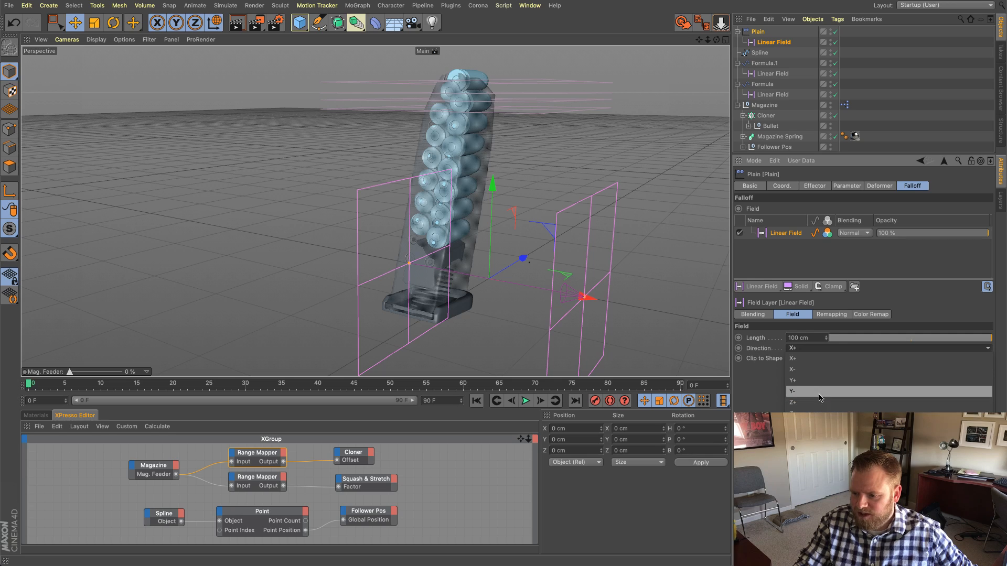
left_click(818, 380)
left_click_drag(989, 339, 845, 345)
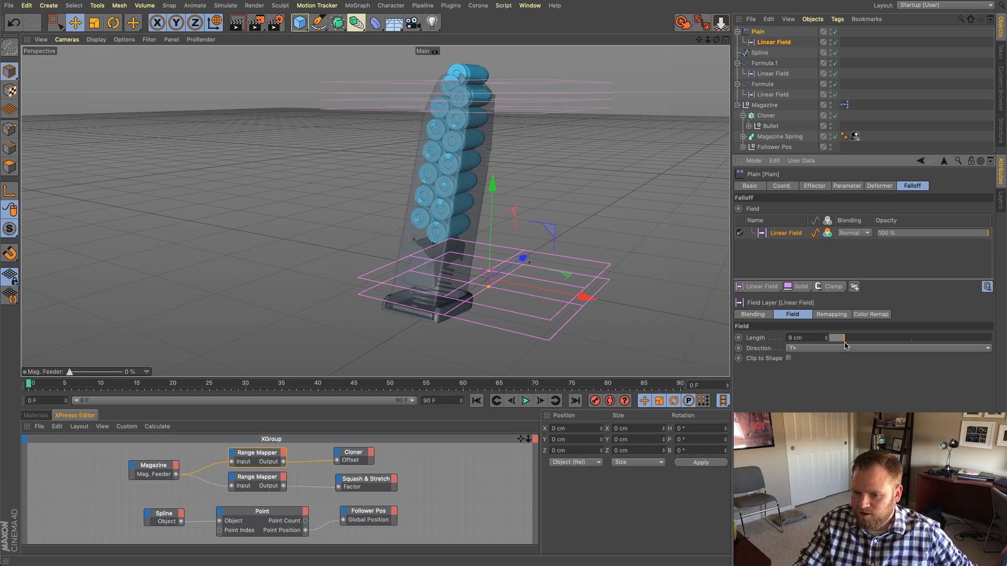
Step: Move the Plain effector's Linear Field up to the magazine's top, at about Y 193 cm and Z -57 cm
left_click_drag(592, 286, 511, 278, "alt")
middle_click_drag(514, 279, 537, 297, "alt")
left_click_drag(563, 237, 470, 134)
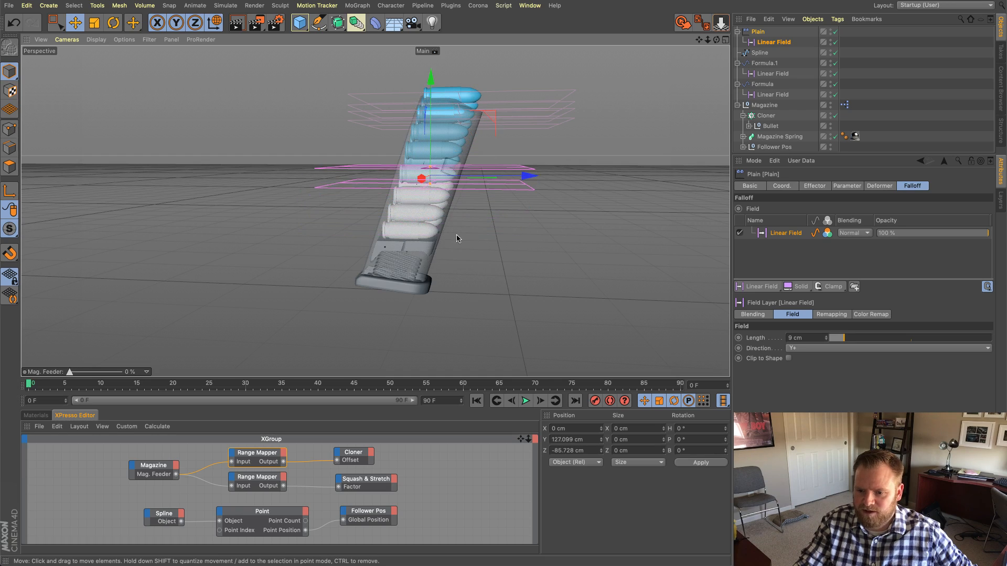
left_click_drag(492, 118, 525, 54)
left_click_drag(472, 81, 475, 96, "alt")
right_click_drag(393, 107, 431, 106, "alt")
left_click_drag(431, 106, 434, 108, "alt")
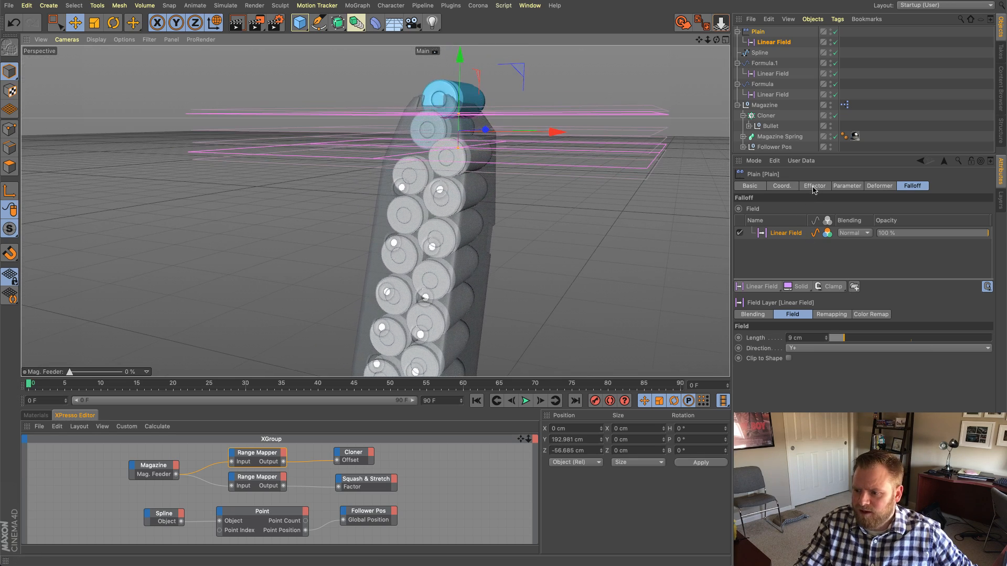
Step: Set the Plain effector's Y position offset to 18 cm
left_click(760, 32)
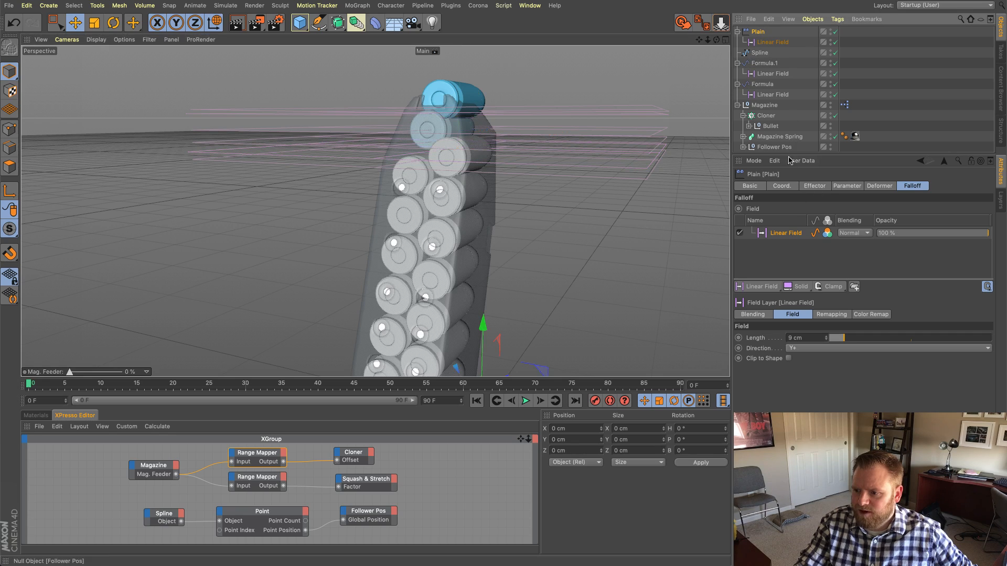
left_click(815, 187)
left_click(846, 186)
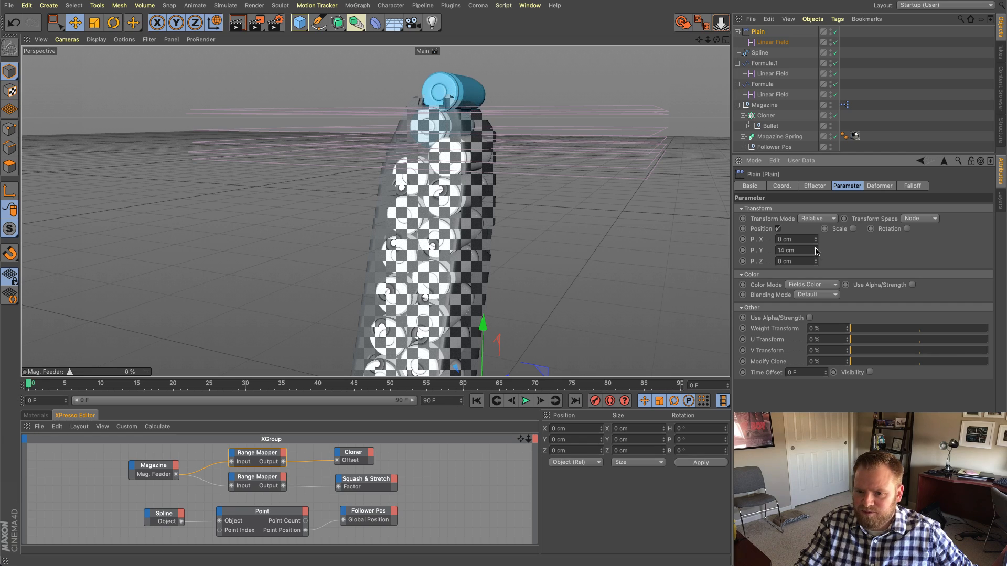
left_click_drag(816, 251, 816, 251)
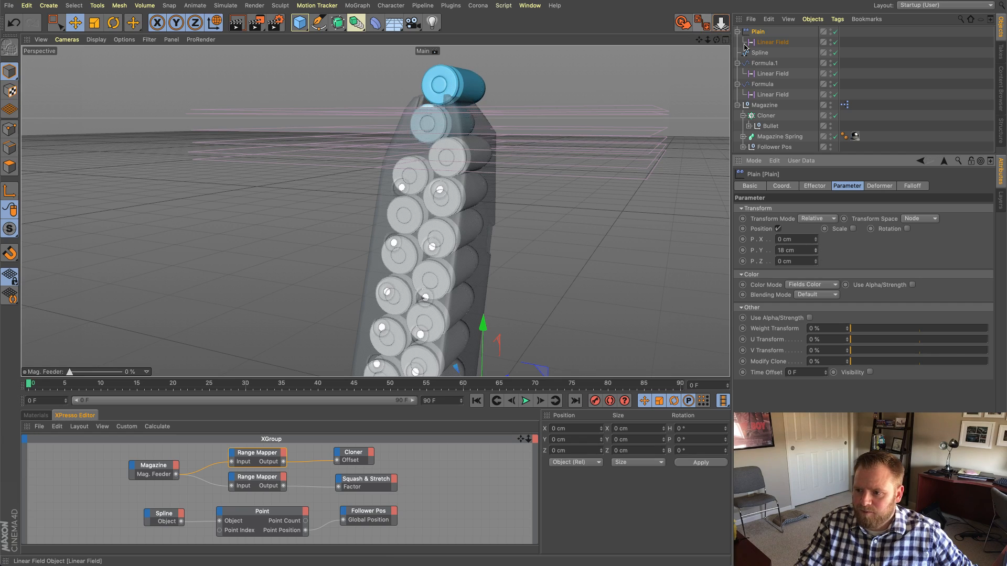
Step: Lower the Plain effector's Linear Field to about Y 188 cm
left_click(772, 43)
left_click_drag(528, 104, 541, 141, "alt")
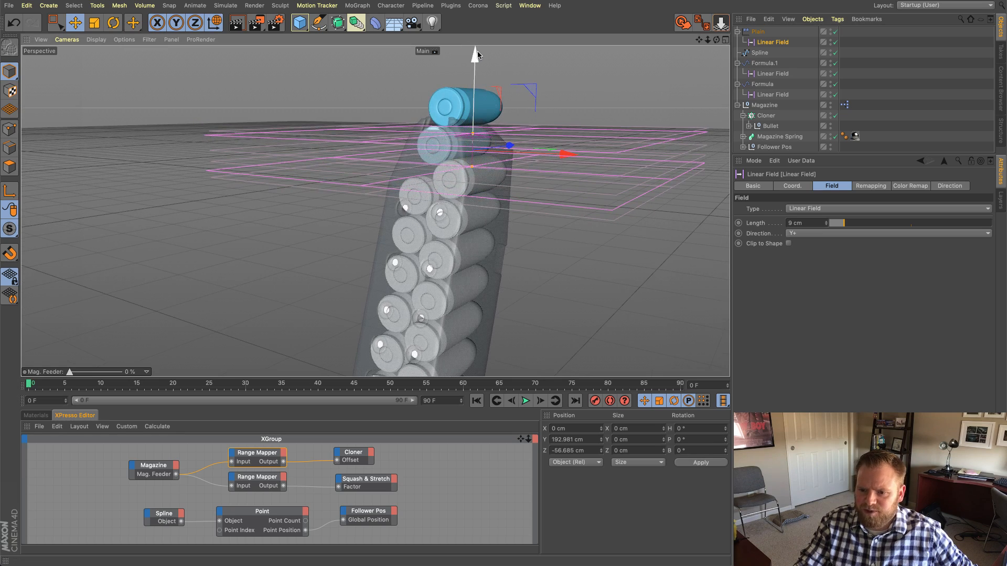
left_click_drag(475, 59, 492, 76)
Step: Set Mag. Feeder to 9% and lower the Linear Fields of Formula and Formula.1 together slightly
left_click(781, 75)
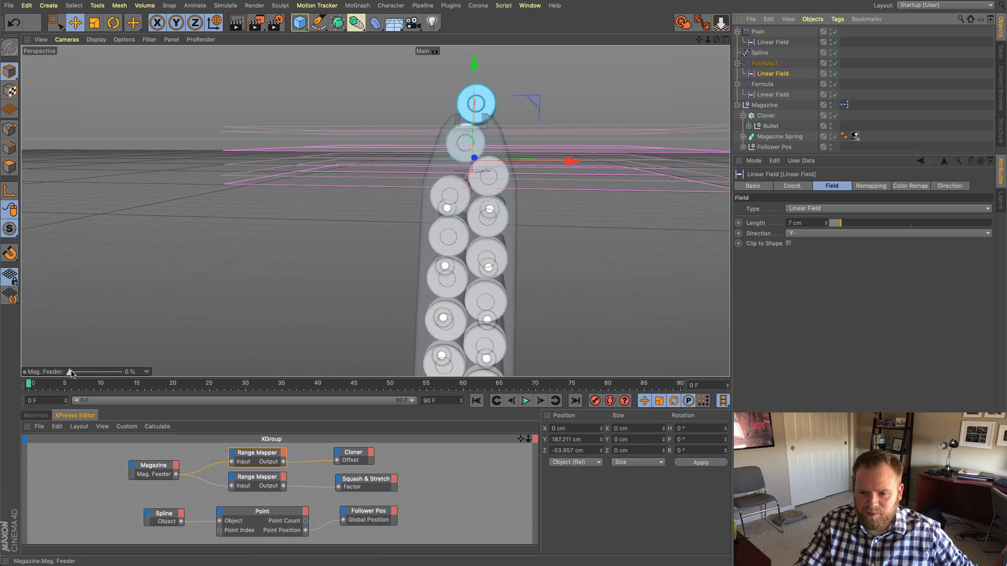
left_click_drag(72, 372, 74, 374)
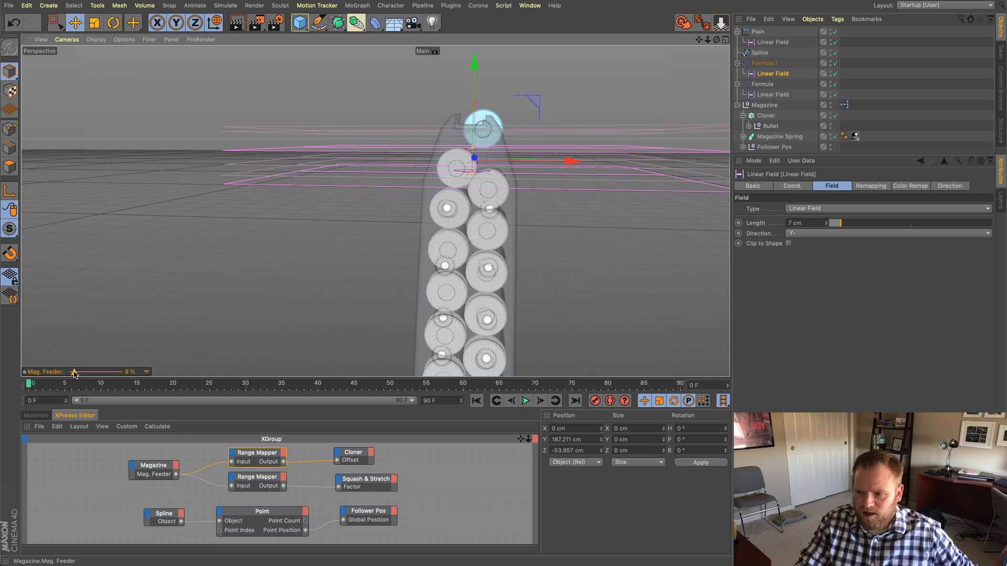
left_click(773, 94)
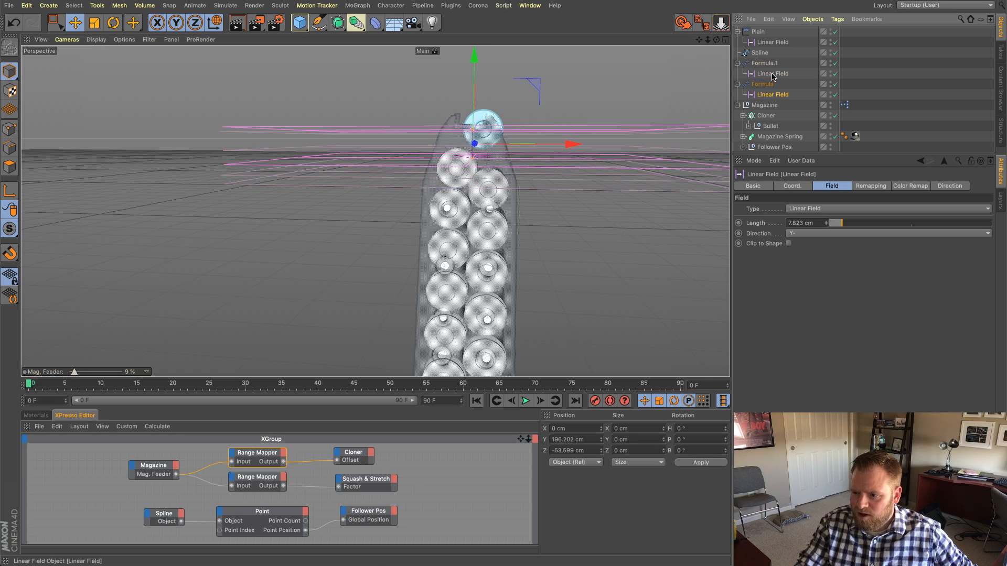
left_click(772, 75, "ctrl")
left_click_drag(544, 204, 491, 163, "alt")
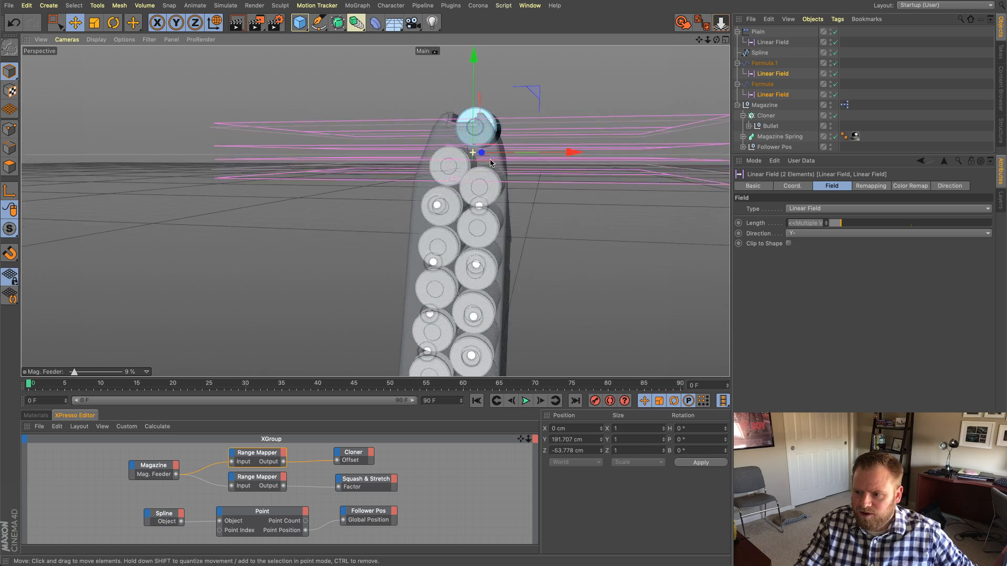
left_click_drag(474, 50, 471, 70)
Step: Scrub Mag. Feeder forward and back with the Plain effector's Linear Field selected to check how the top bullets feed
left_click(767, 42)
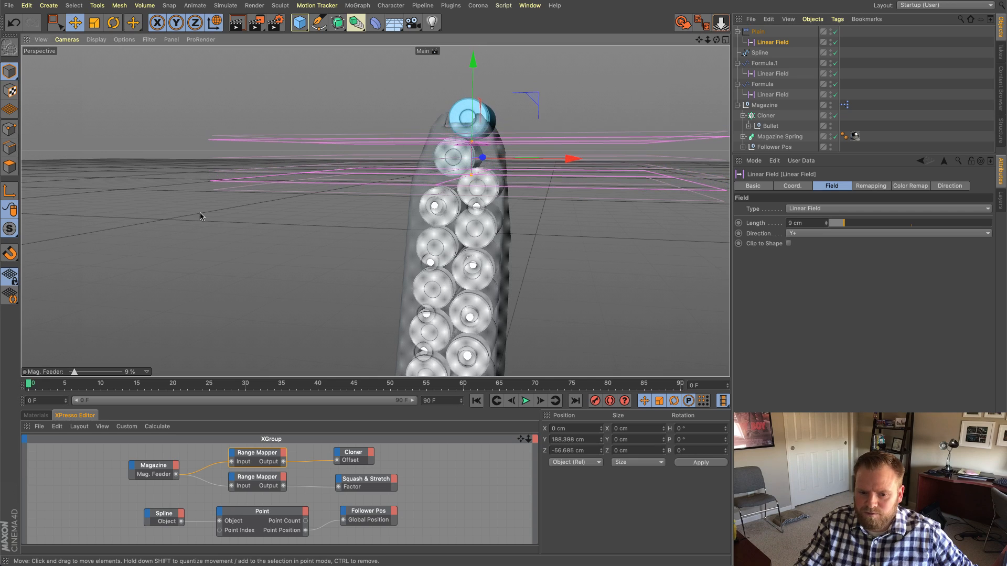
left_click_drag(311, 253, 364, 143, "alt")
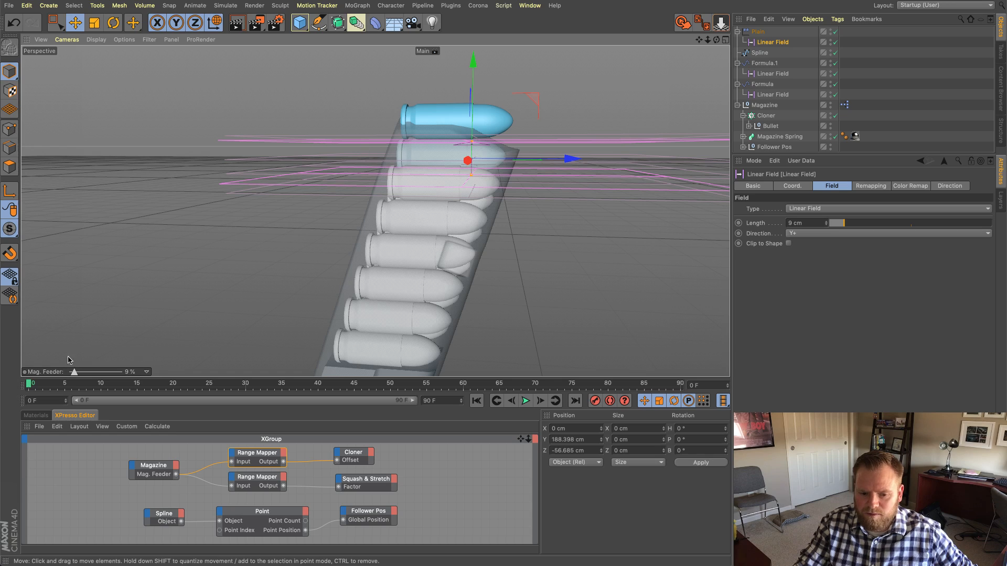
left_click_drag(75, 372, 85, 372)
left_click_drag(461, 189, 324, 310, "alt")
mouse_move(87, 372)
left_mouse_down()
mouse_move(112, 372)
mouse_move(76, 381)
left_mouse_up()
mouse_move(416, 248)
left_mouse_down("alt")
mouse_move(436, 248)
mouse_move(375, 242)
mouse_move(420, 239)
mouse_move(410, 238)
left_mouse_up("alt")
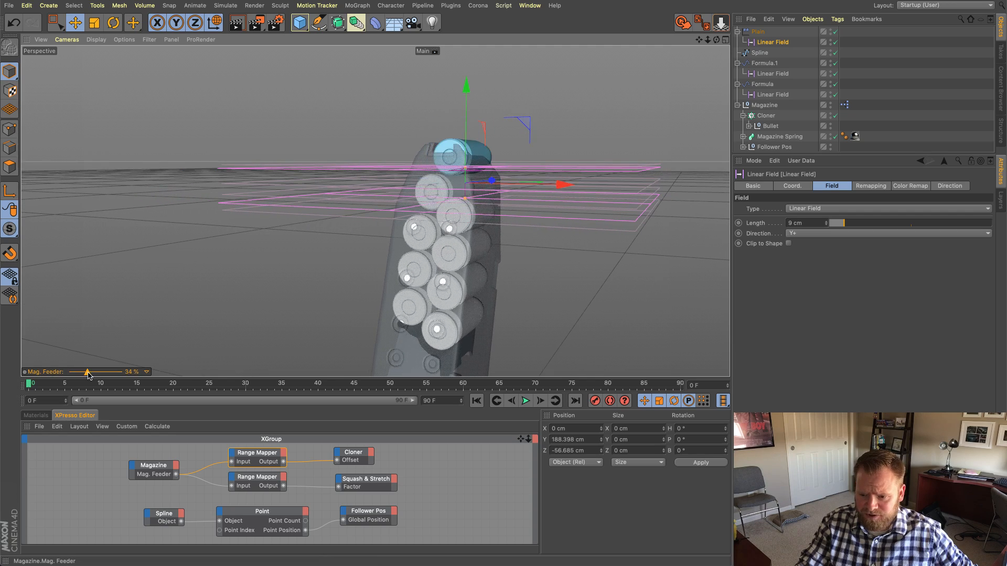
left_click_drag(423, 228, 450, 186, "alt")
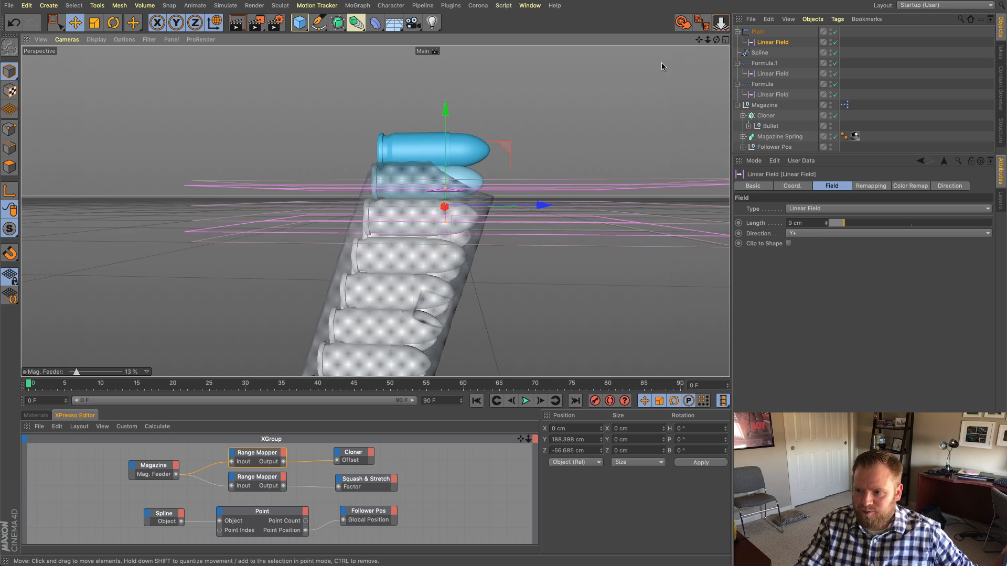
Step: Set the Plain effector's Z position offset to 5 cm
left_click(860, 187)
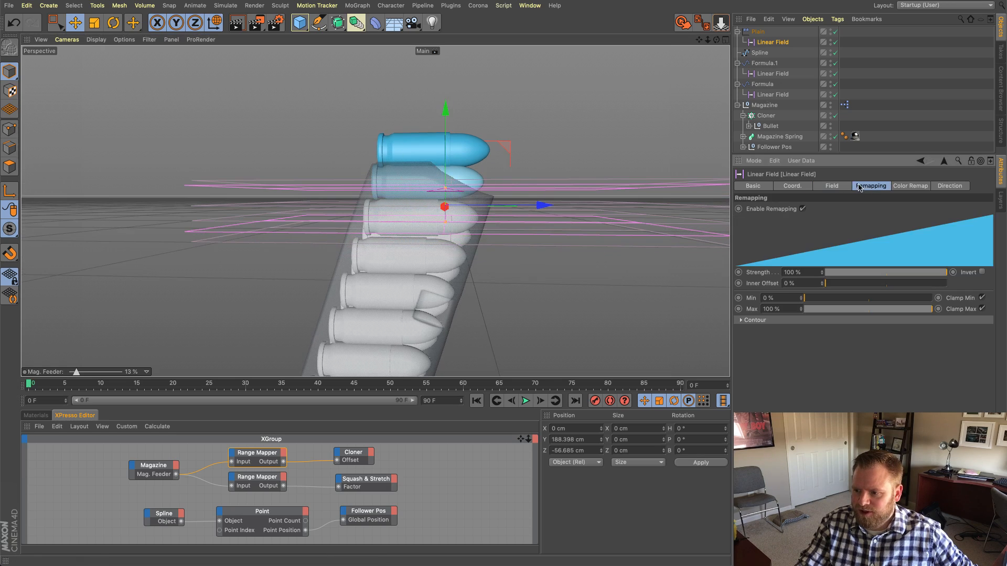
left_click(759, 31)
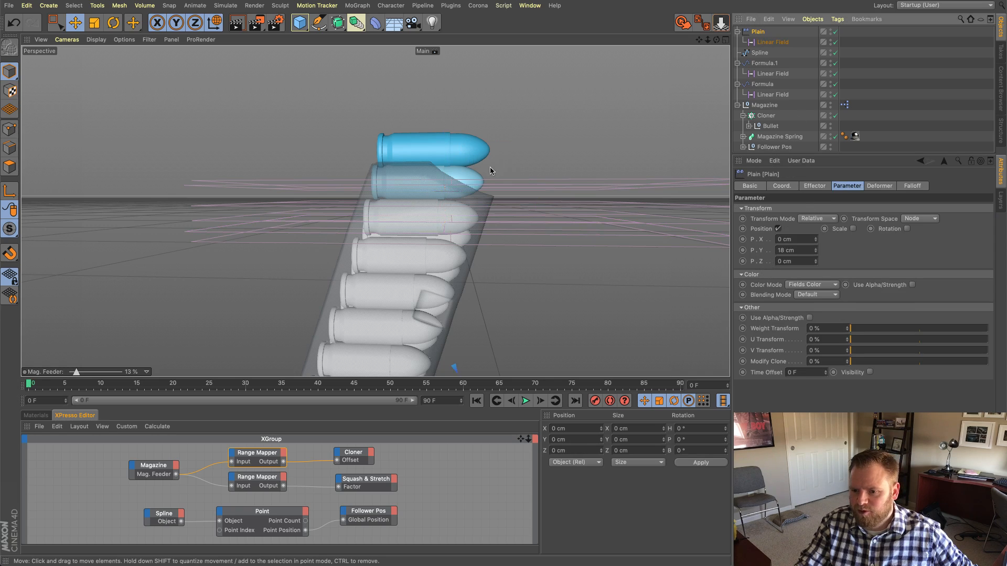
left_click(817, 262)
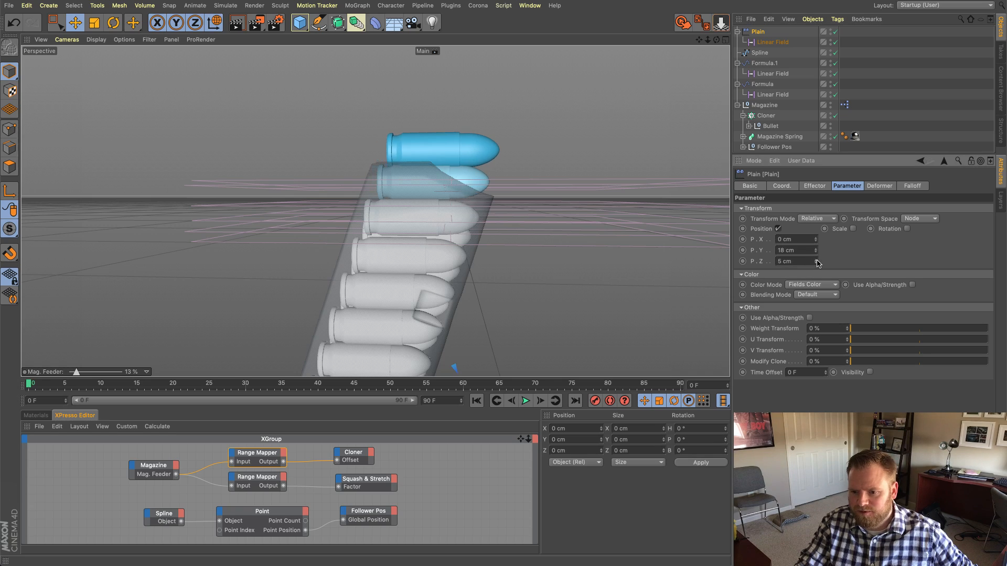
Step: Scrub Mag. Feeder to about 38% and back to 0% to check the top bullet's forward offset from several angles
left_click_drag(695, 248, 521, 206, "alt")
left_click_drag(78, 372, 89, 373)
left_click_drag(379, 224, 446, 181, "alt")
left_click_drag(491, 141, 250, 326, "alt")
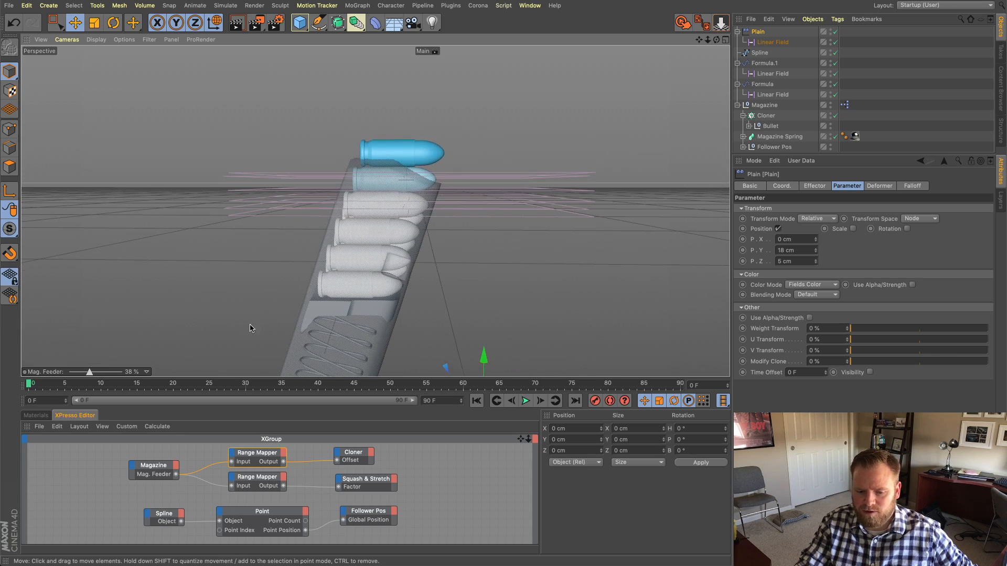
left_click_drag(89, 374, 59, 373)
Step: Scrub Mag. Feeder with the whole magazine in view to review the complete bullet and spring motion
scroll(470, 297, "down", 3)
middle_click_drag(470, 297, 427, 254, "alt")
left_click_drag(427, 254, 510, 263, "alt")
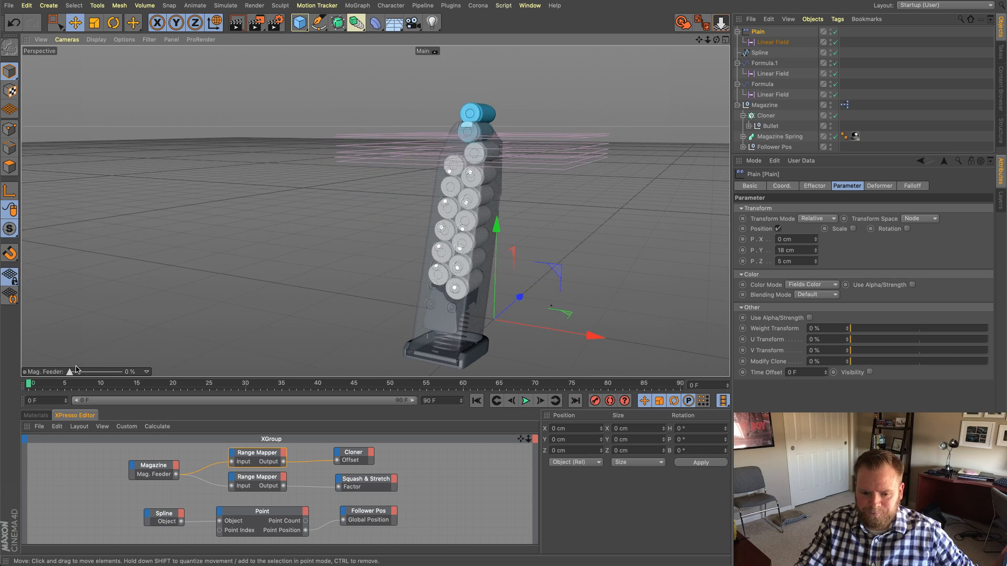
left_click_drag(76, 369, 87, 372)
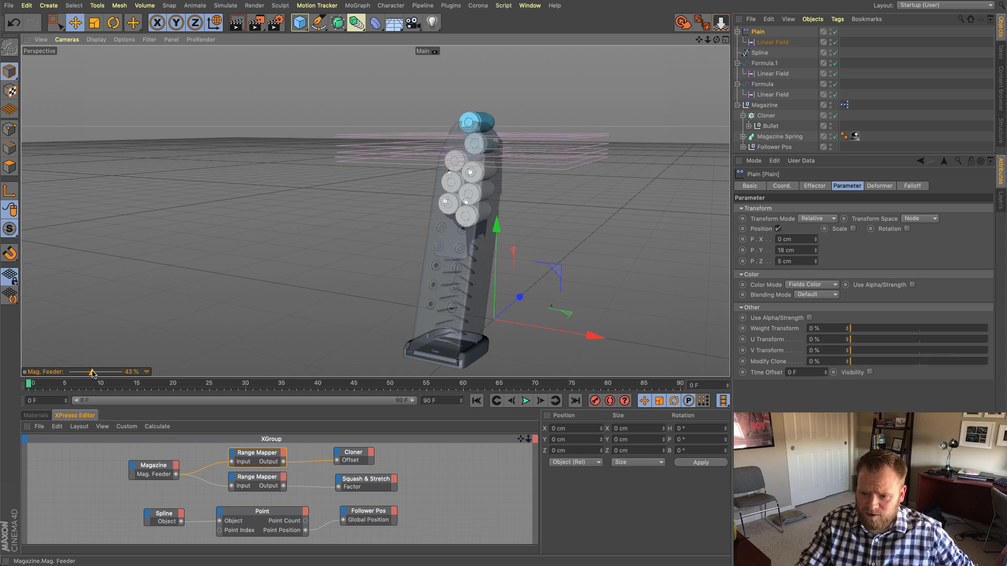
left_click_drag(86, 374, 52, 374)
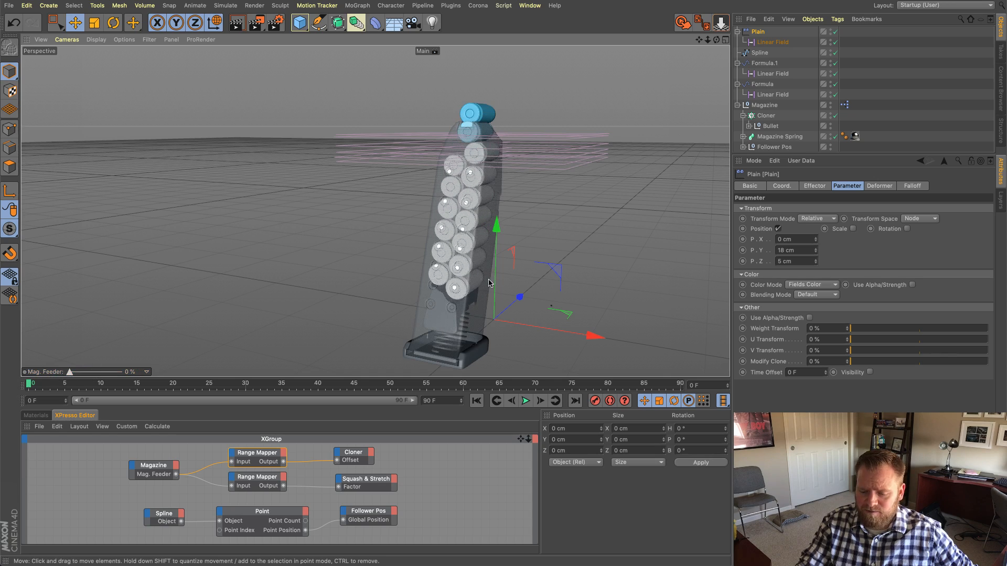
left_click_drag(493, 279, 470, 278, "alt")
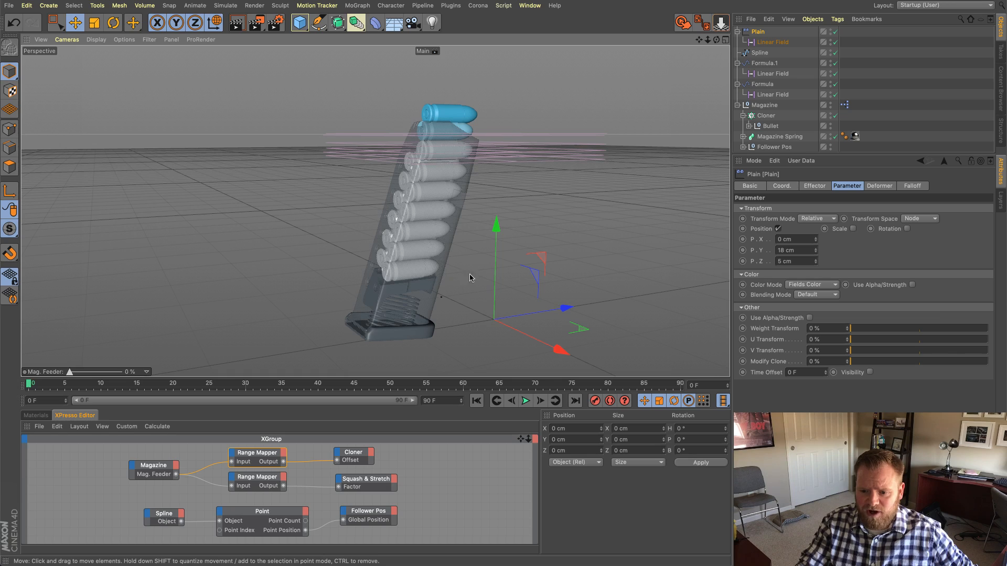
left_click_drag(510, 217, 520, 212, "alt")
left_click_drag(496, 117, 490, 120, "alt")
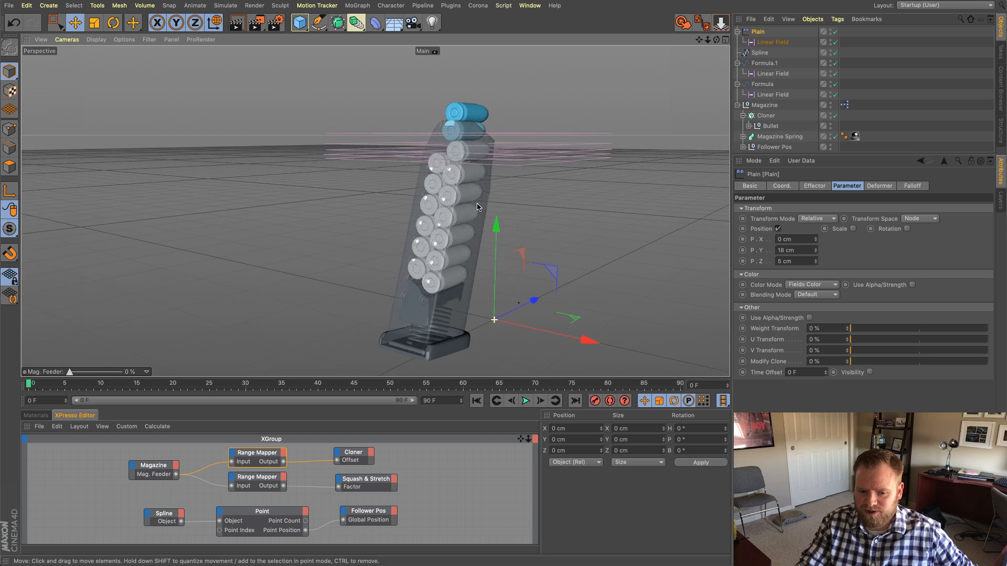
left_click_drag(68, 372, 102, 373)
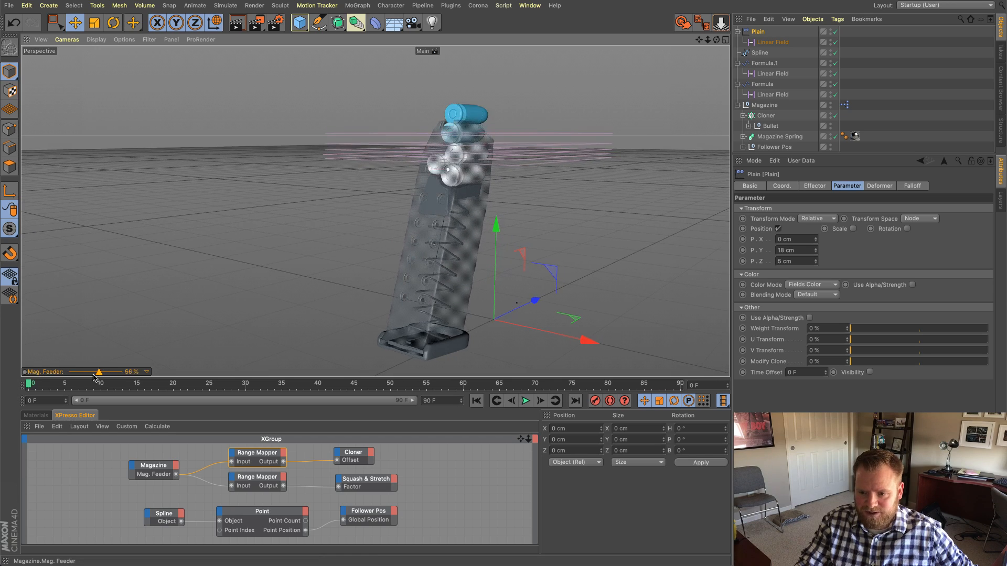